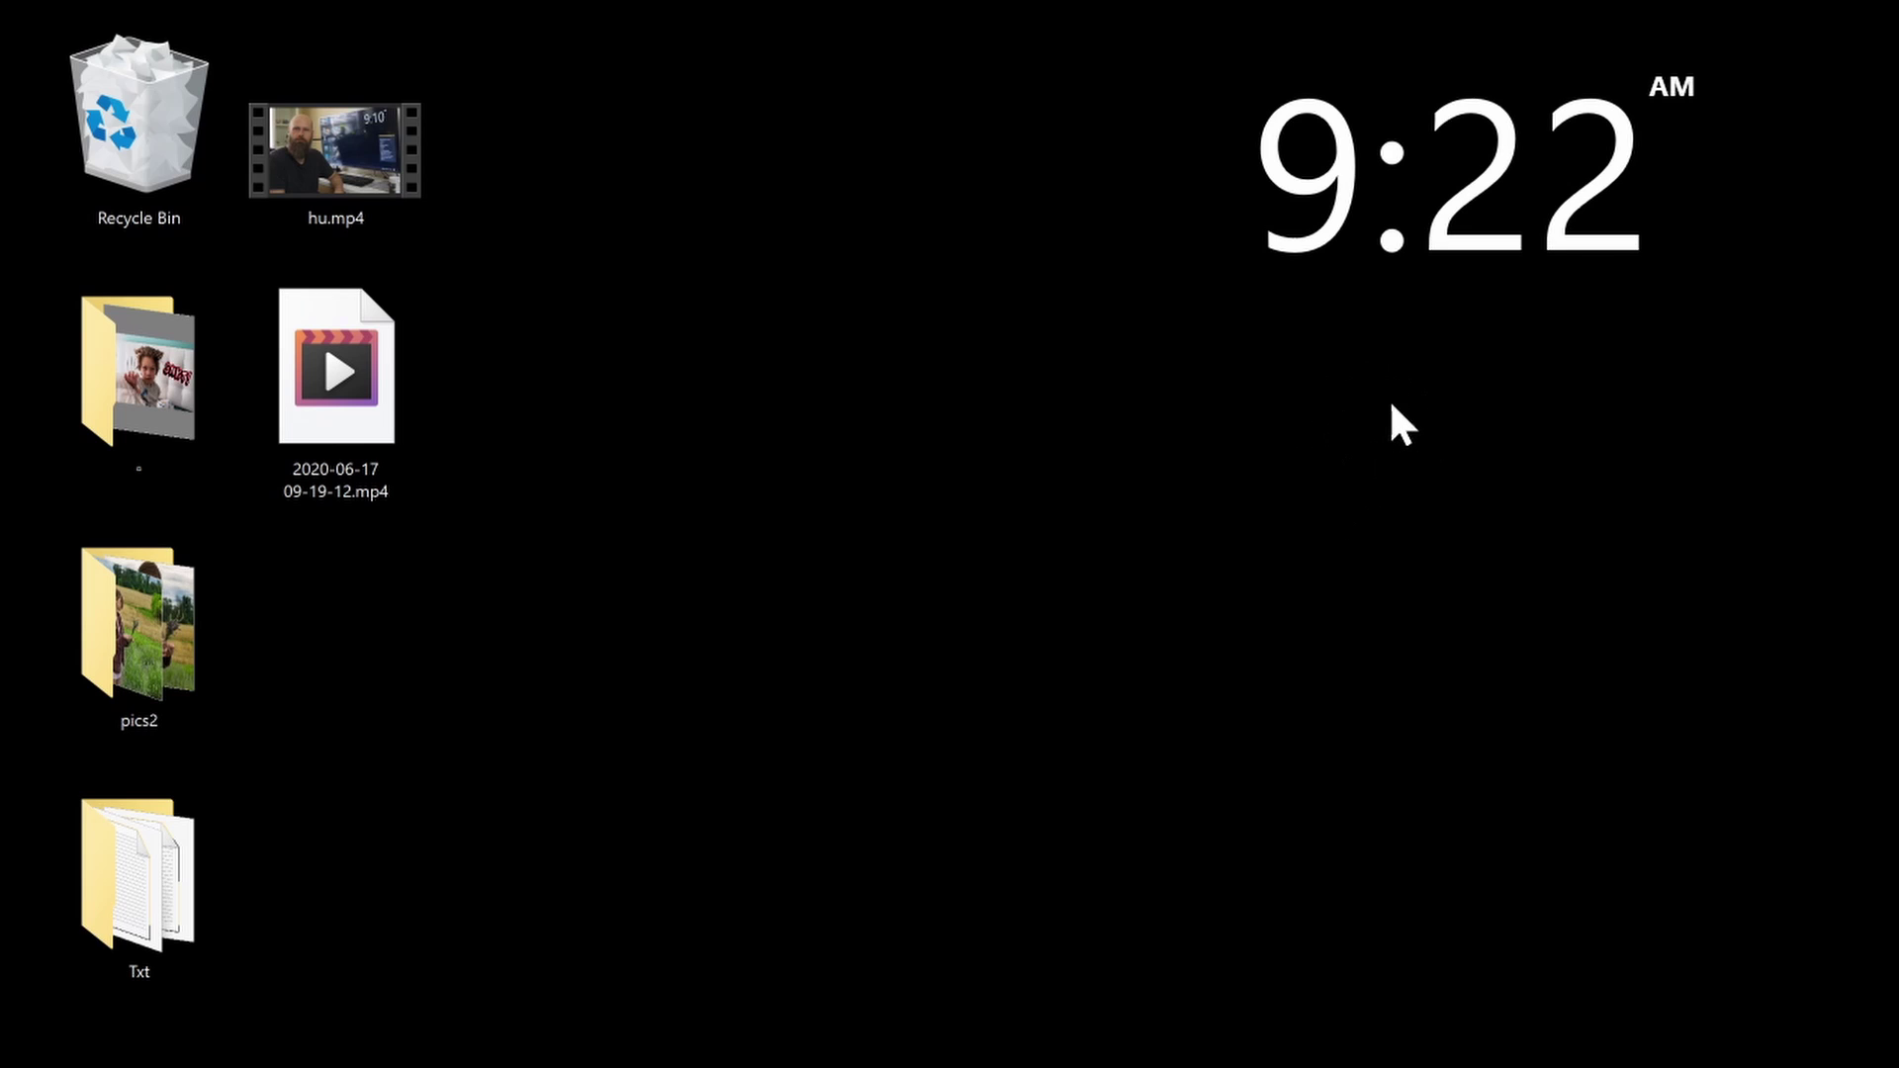
pyautogui.click(1420, 287)
pyautogui.click(1420, 287)
pyautogui.moveTo(1555, 354); pyautogui.dragTo(1818, 45)
pyautogui.press('Tab')
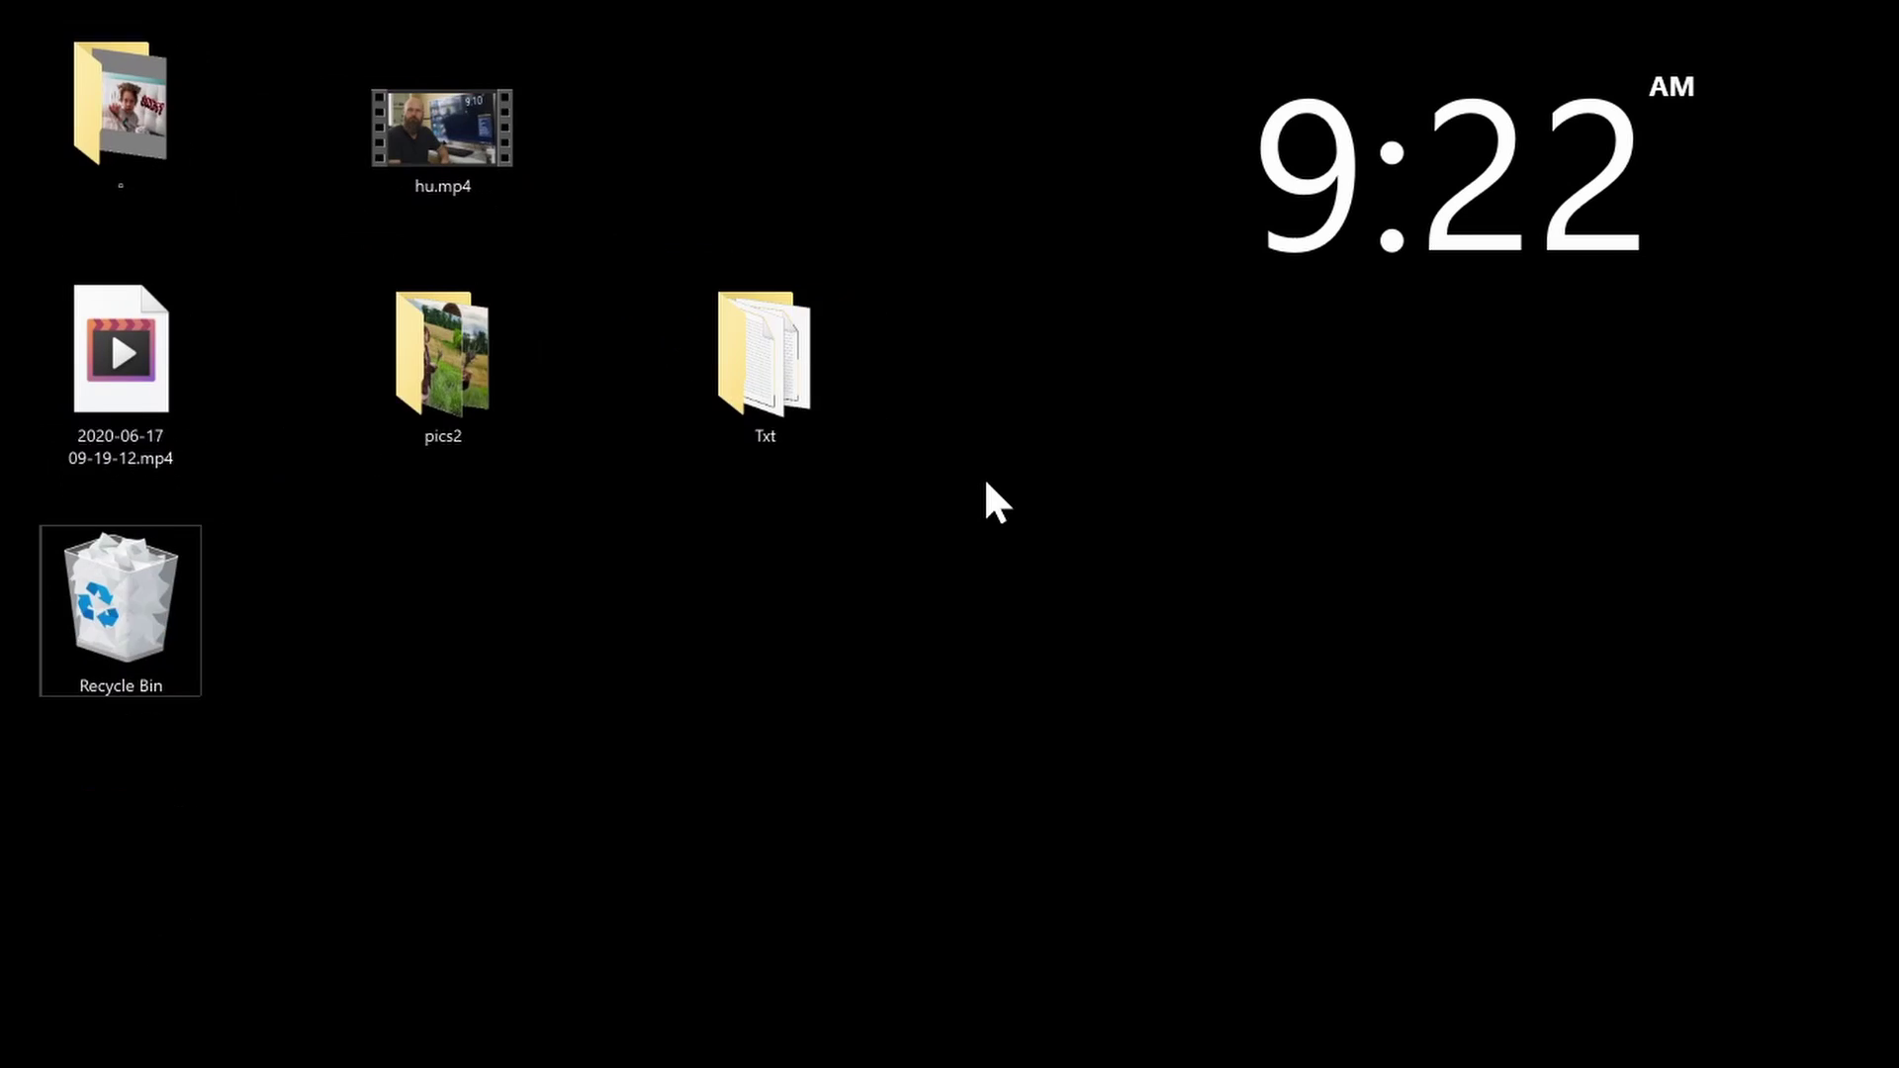
pyautogui.keyDown('ctrl'); pyautogui.scroll(-8, 986, 483); pyautogui.keyUp('ctrl')
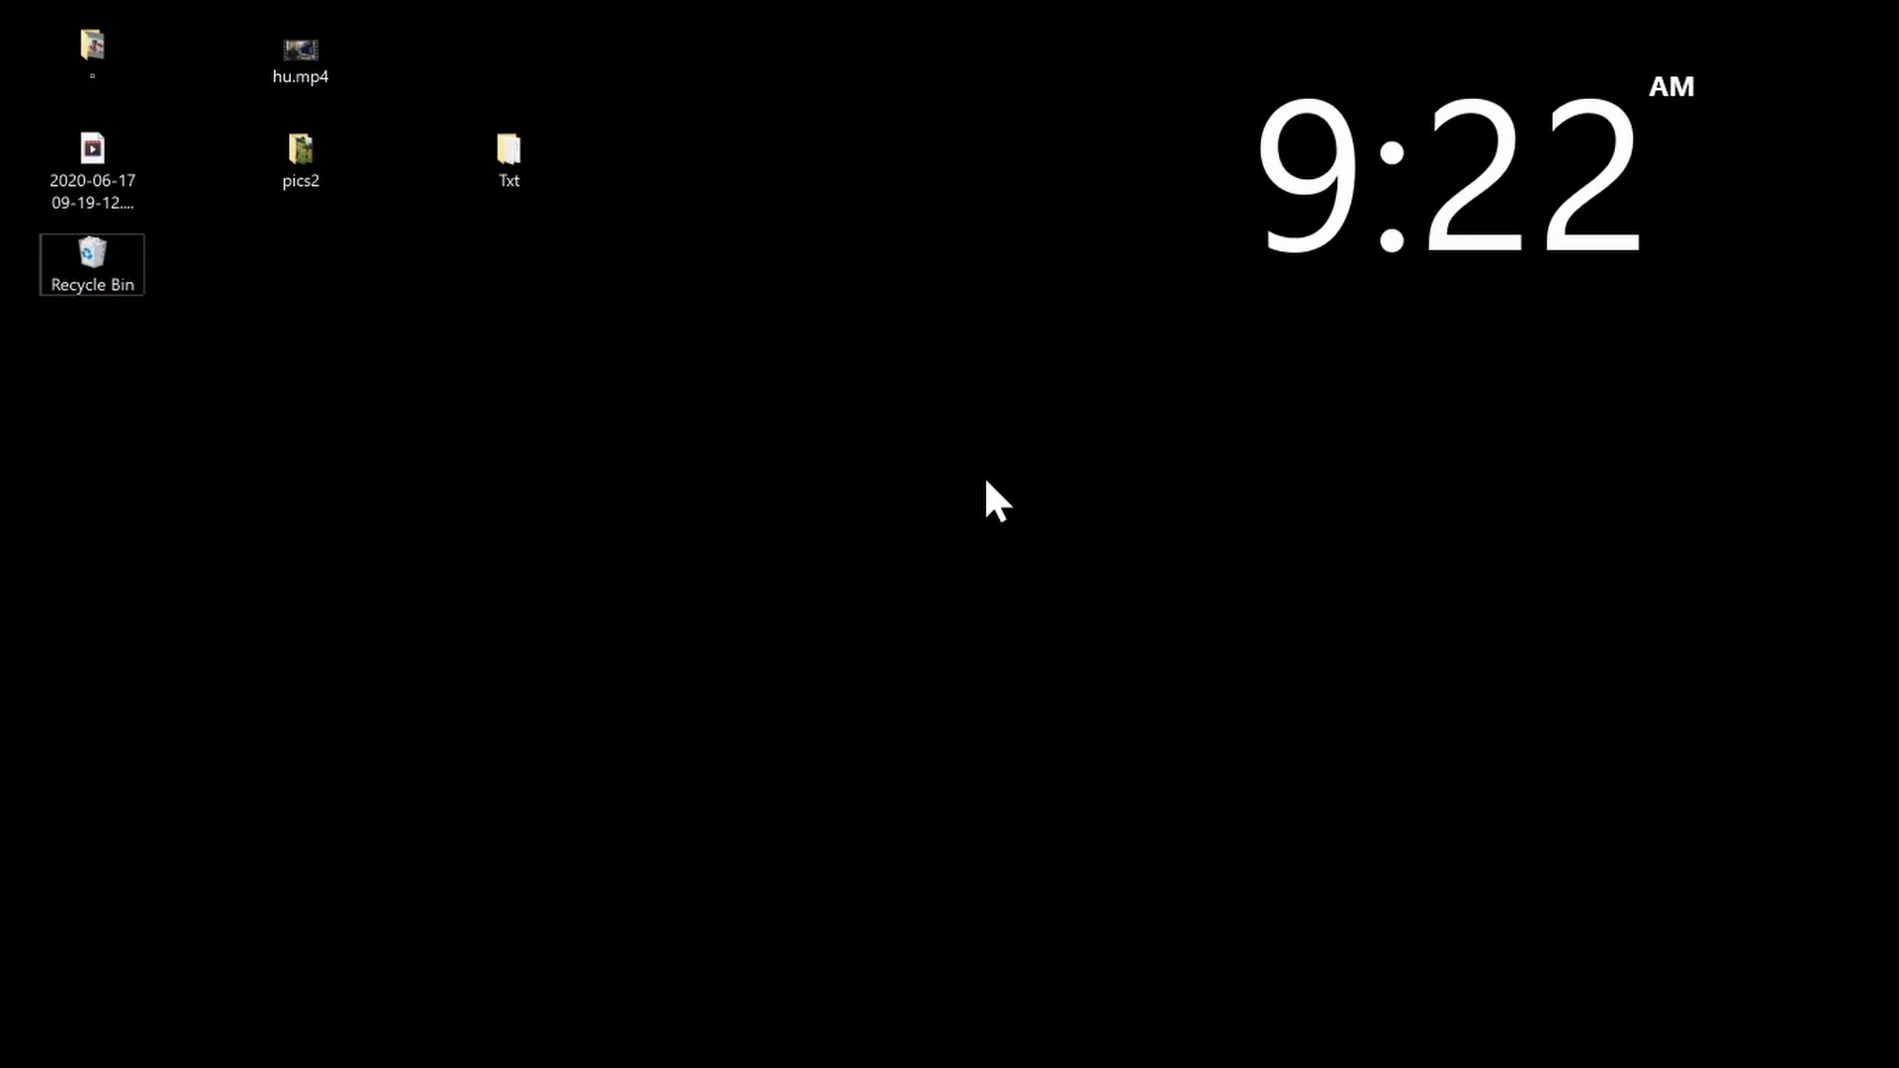
pyautogui.keyDown('ctrl'); pyautogui.scroll(5, 654, 447); pyautogui.keyUp('ctrl')
pyautogui.rightClick(655, 447)
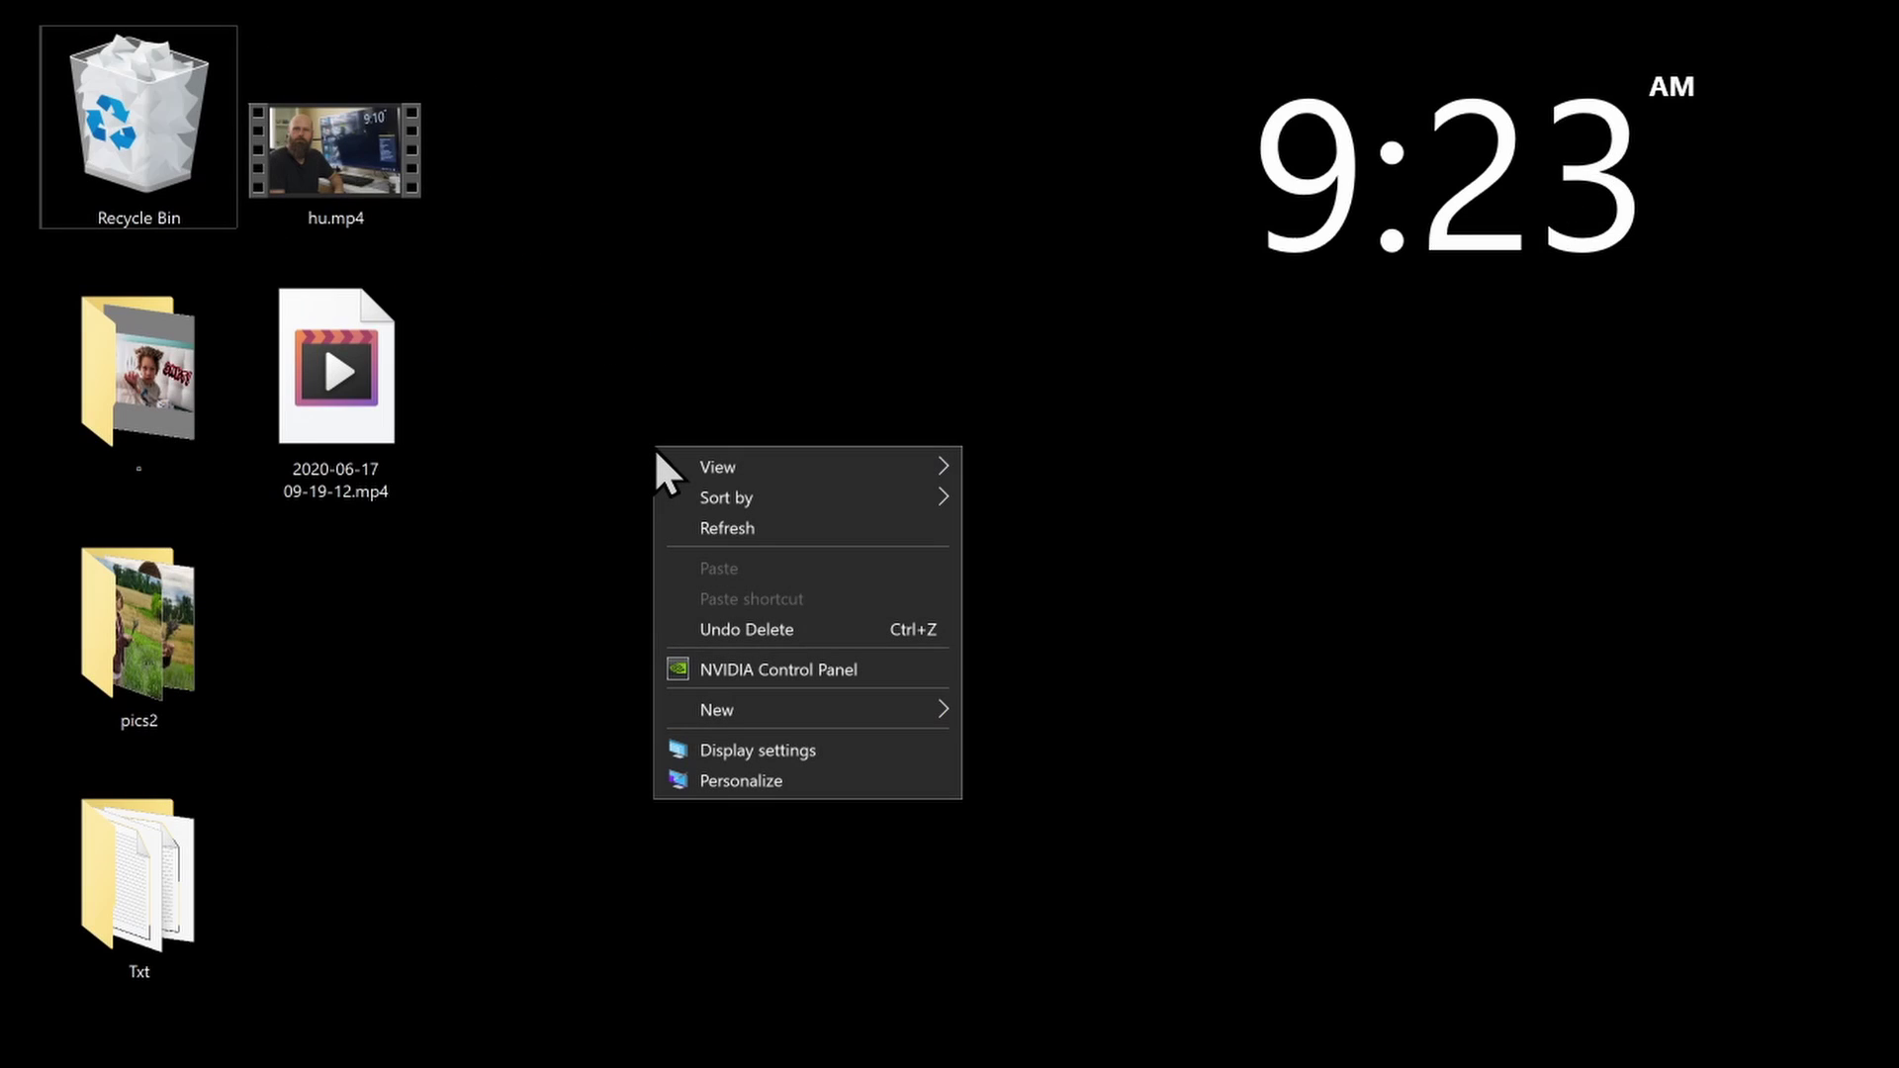
pyautogui.moveTo(759, 472)
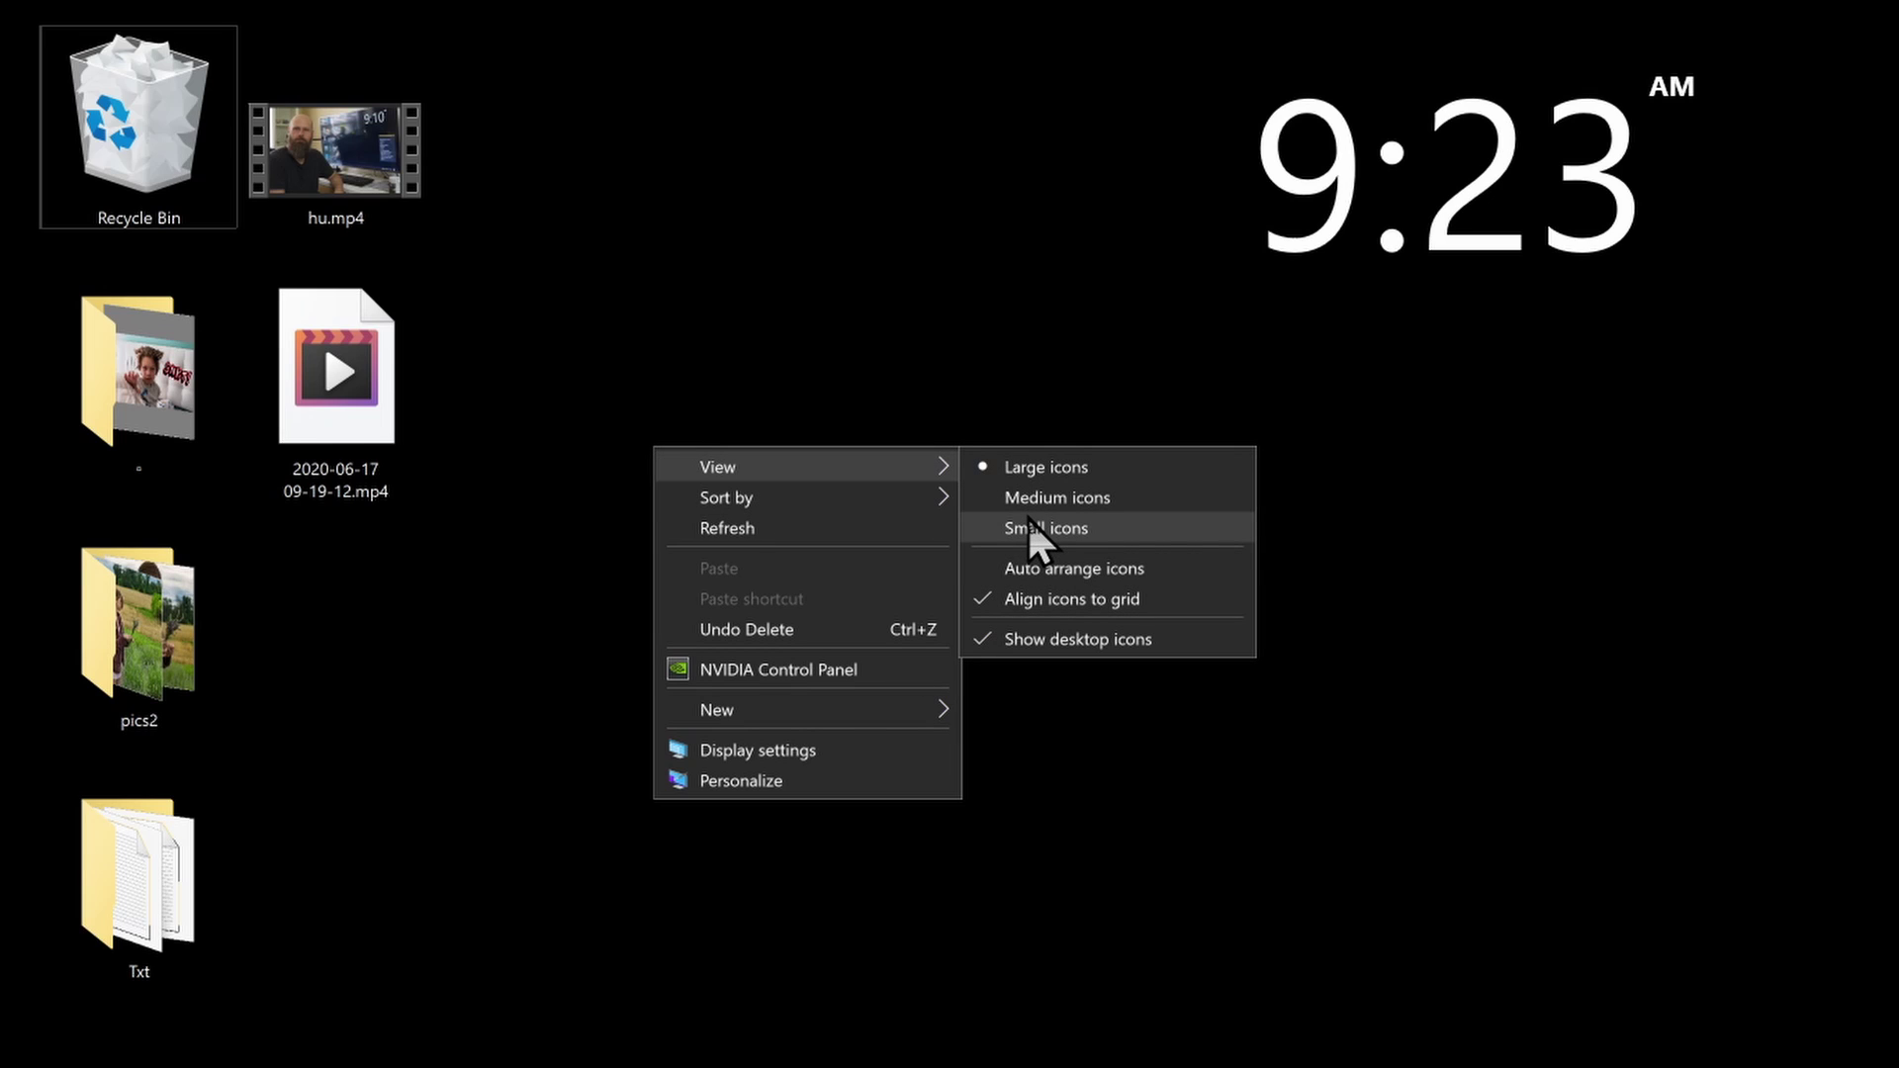
pyautogui.click(917, 365)
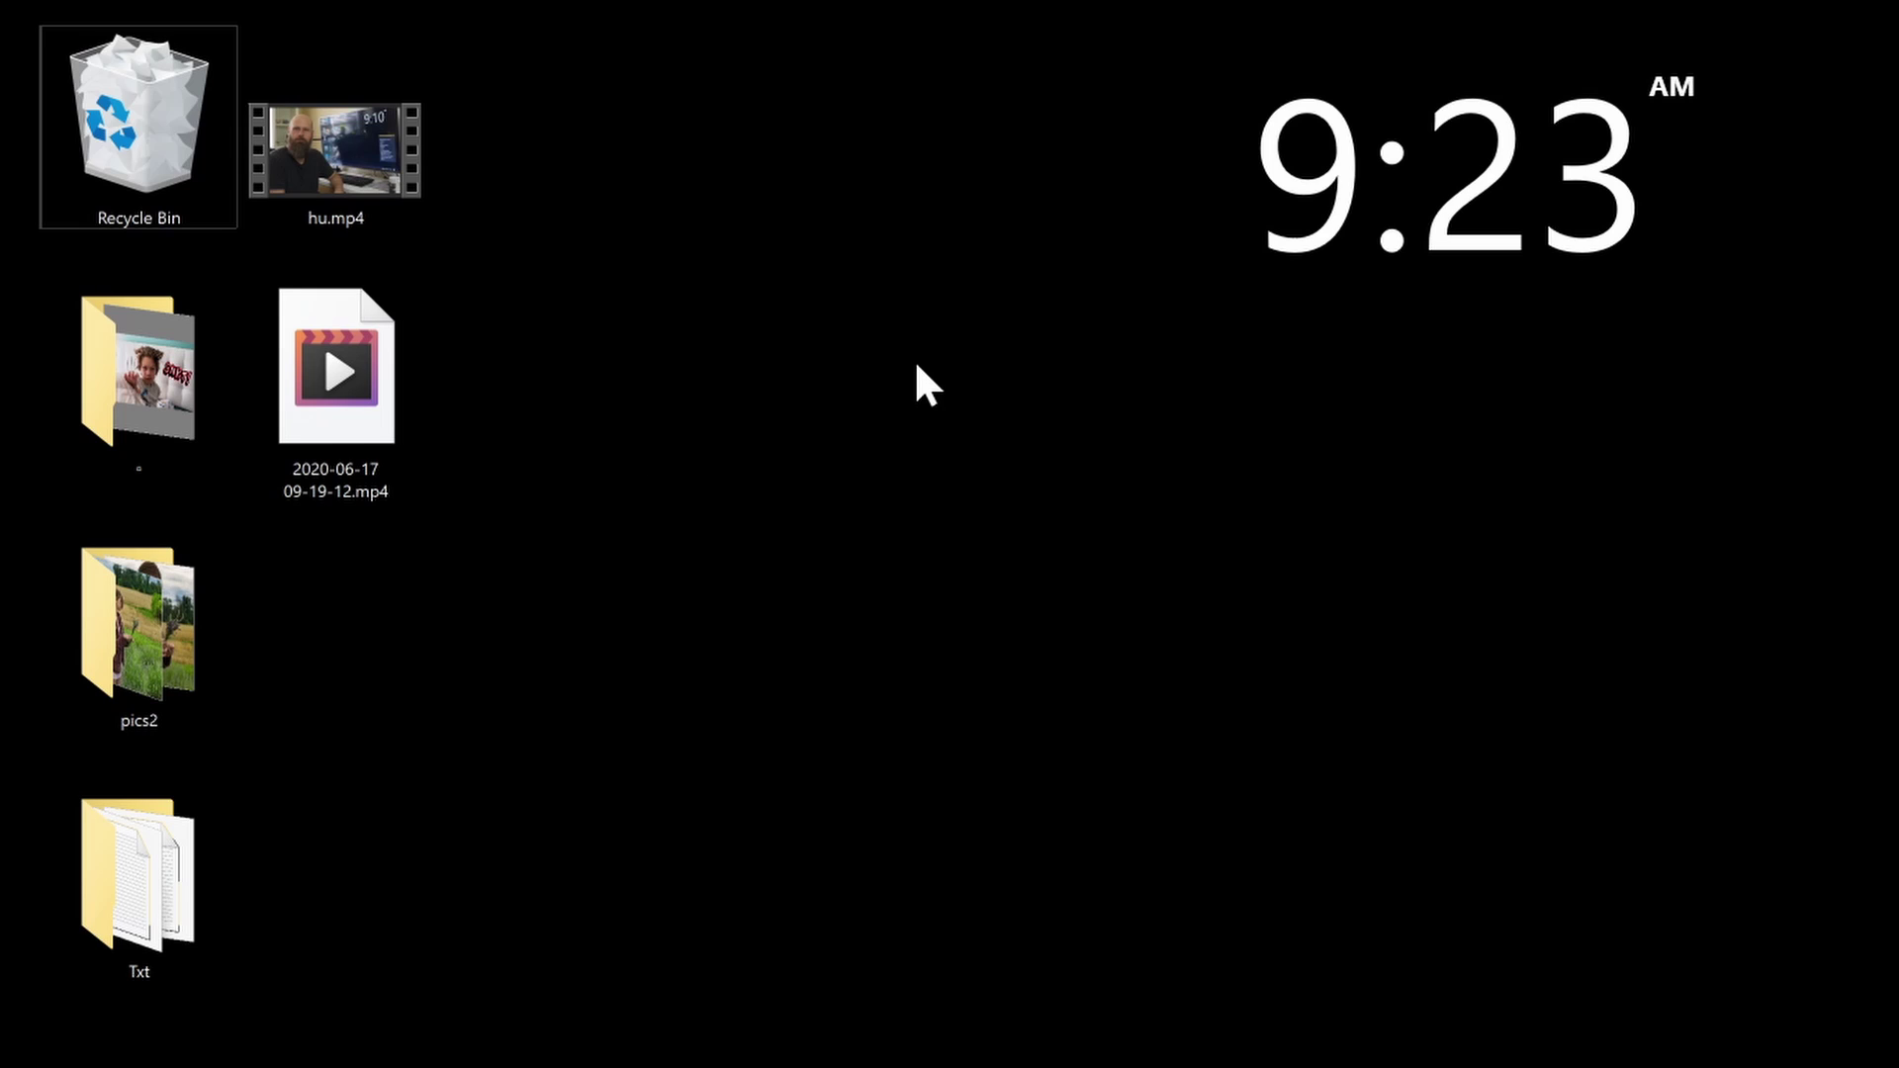
pyautogui.press('Down')
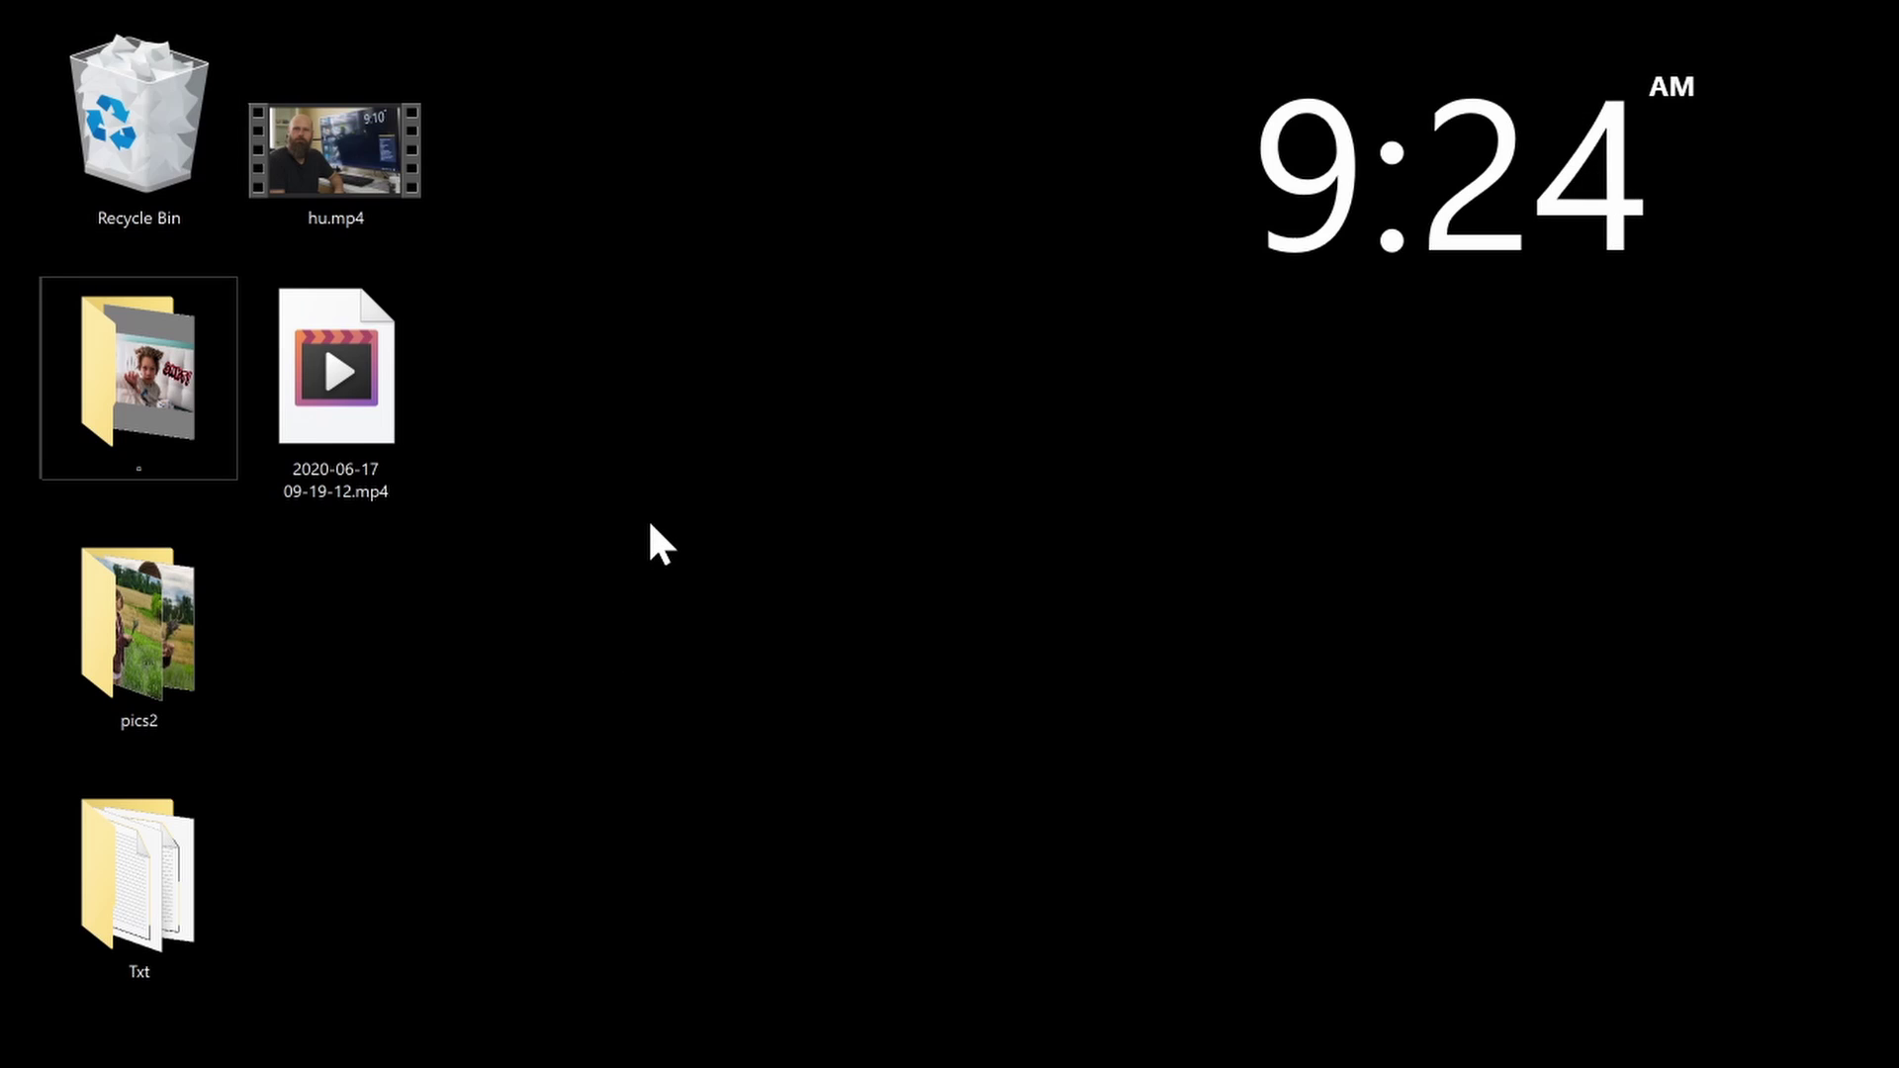
# From the desktop, open Display settings, try 100% scaling, then return to 200% (Recommended)
pyautogui.rightClick(651, 526)
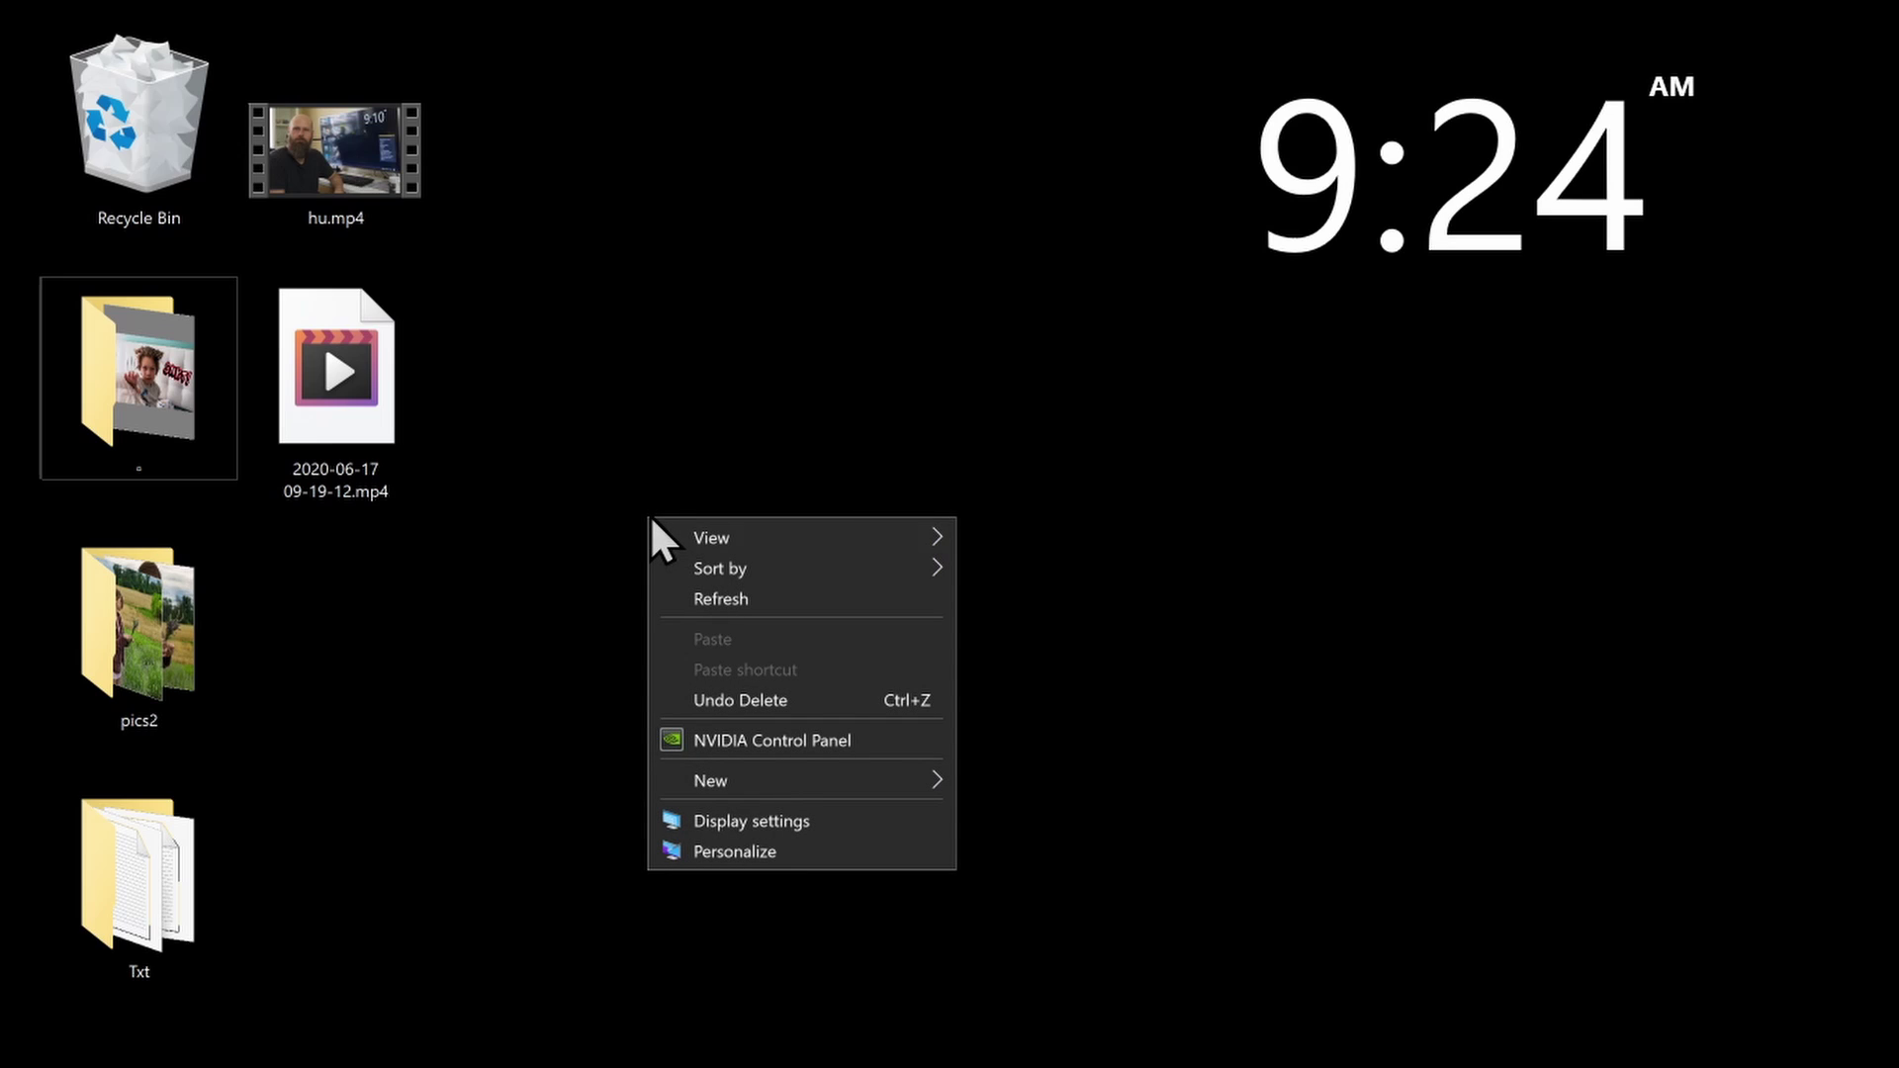
pyautogui.click(716, 822)
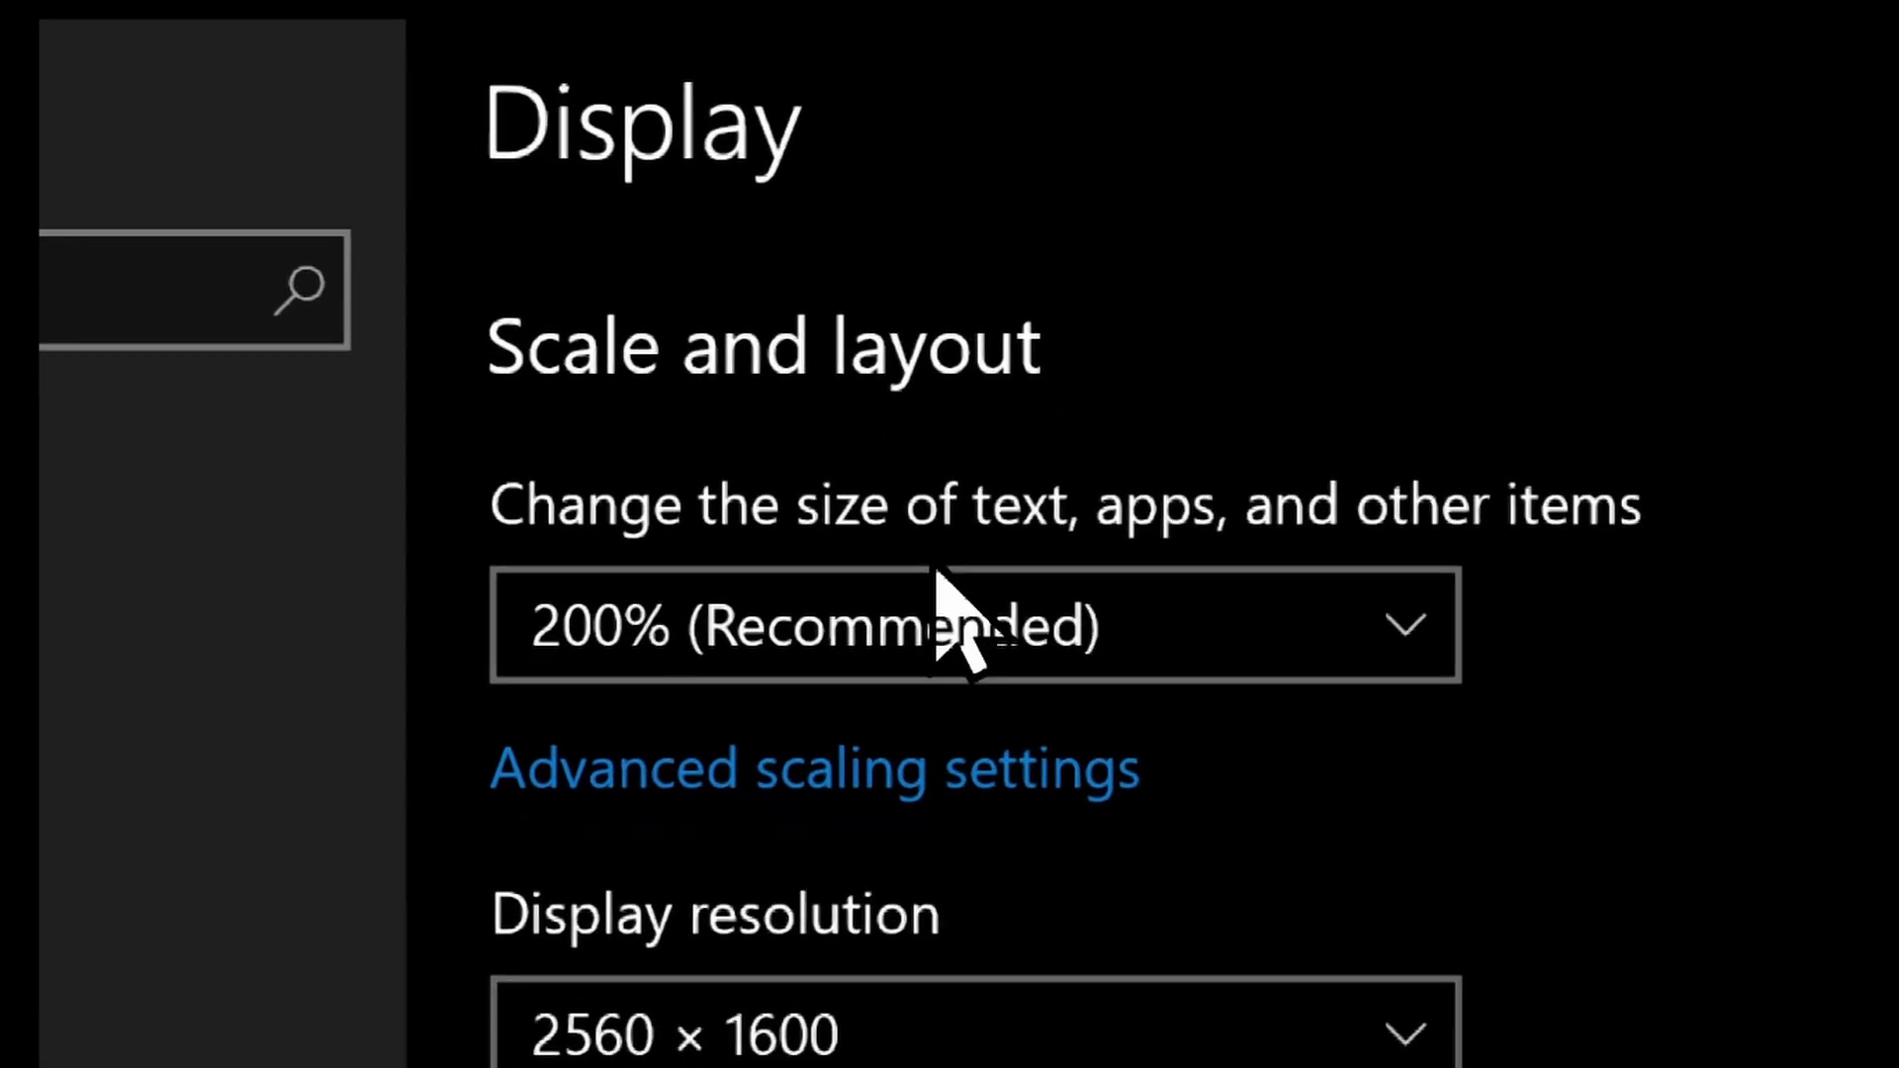
pyautogui.click(938, 573)
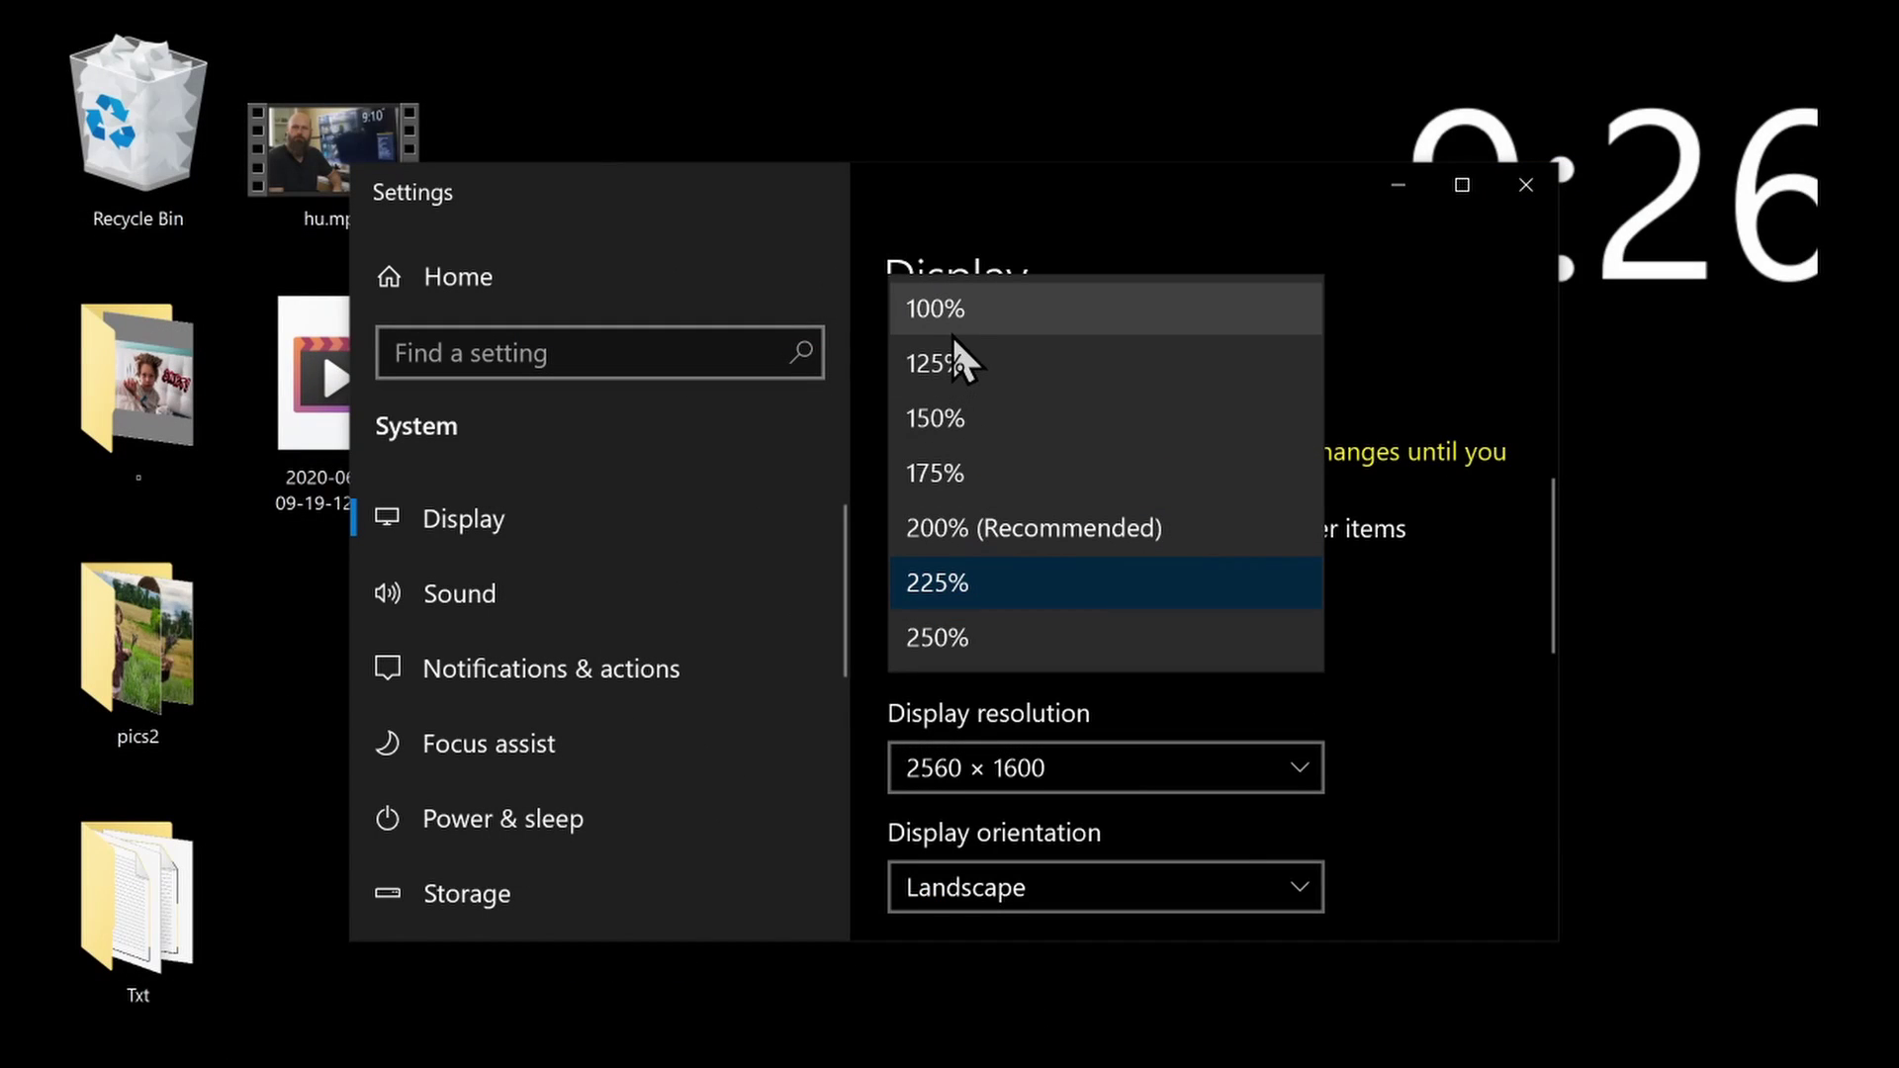
pyautogui.click(925, 316)
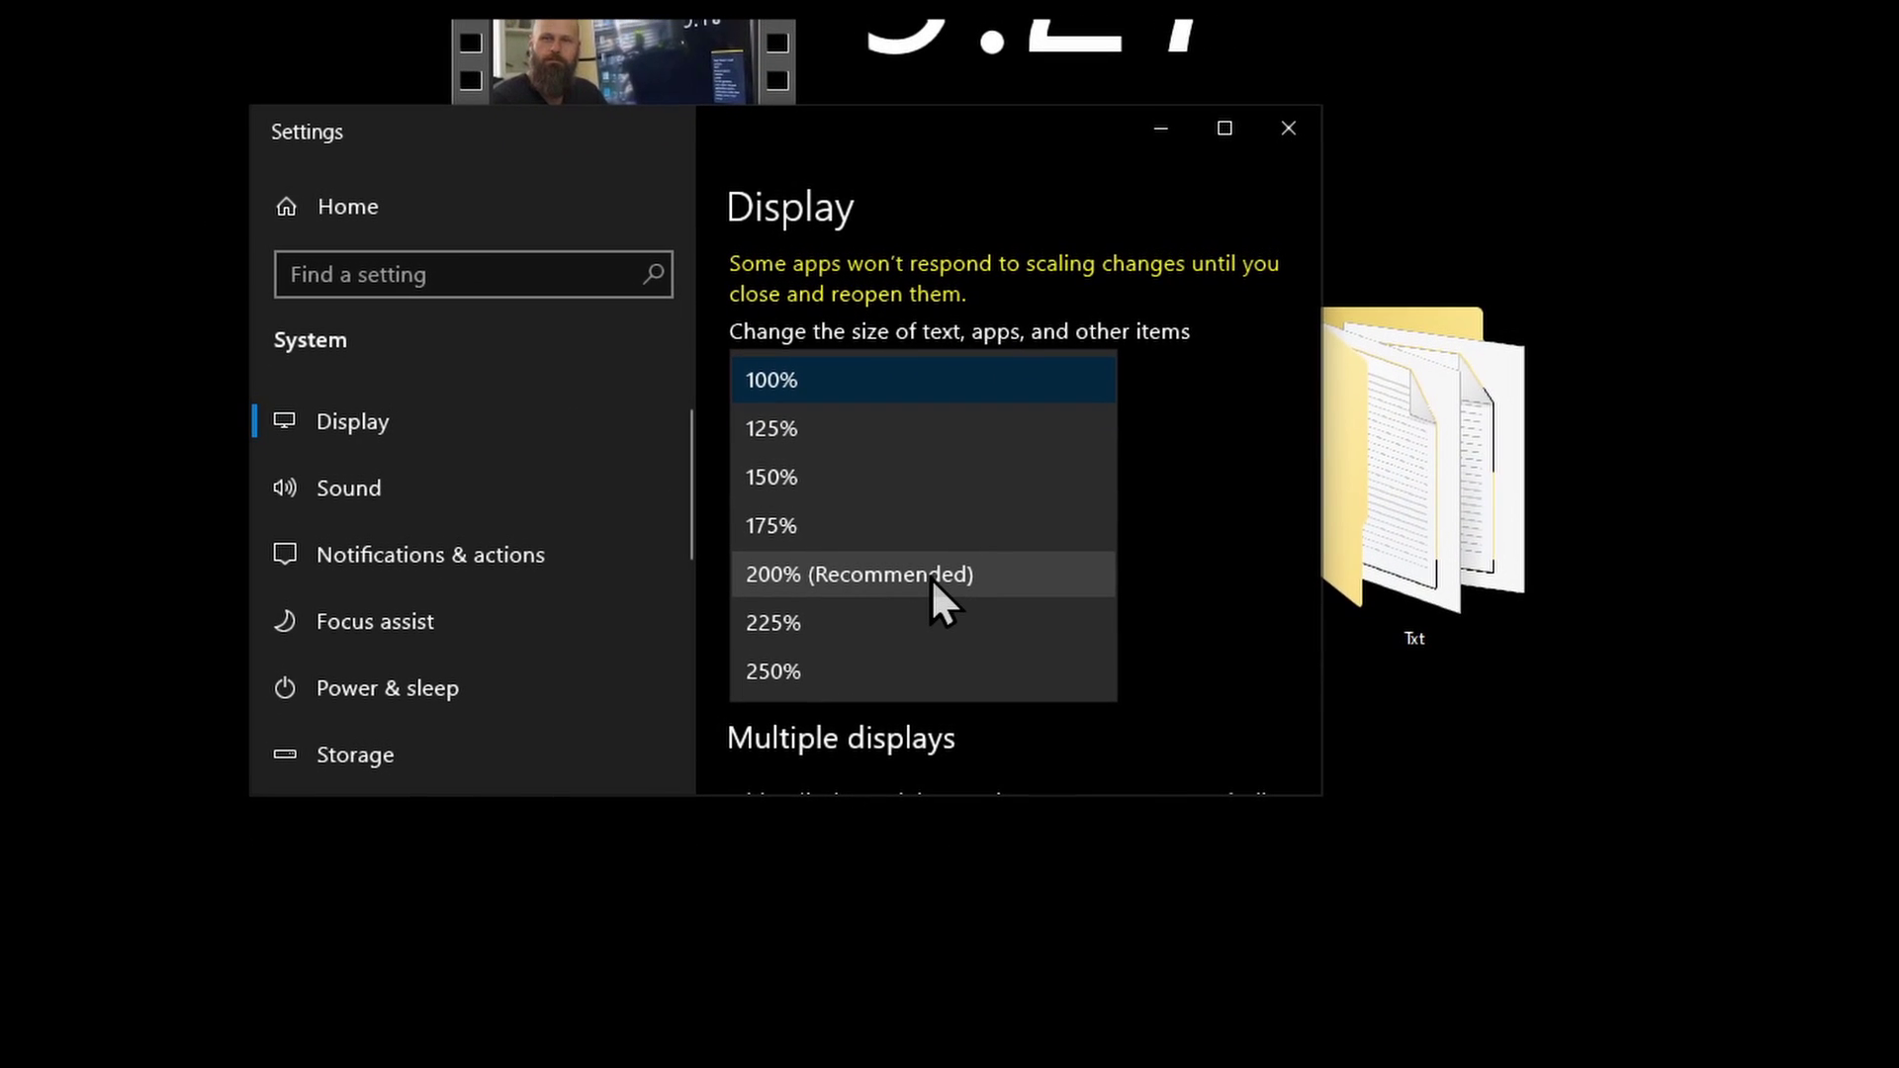
pyautogui.click(930, 577)
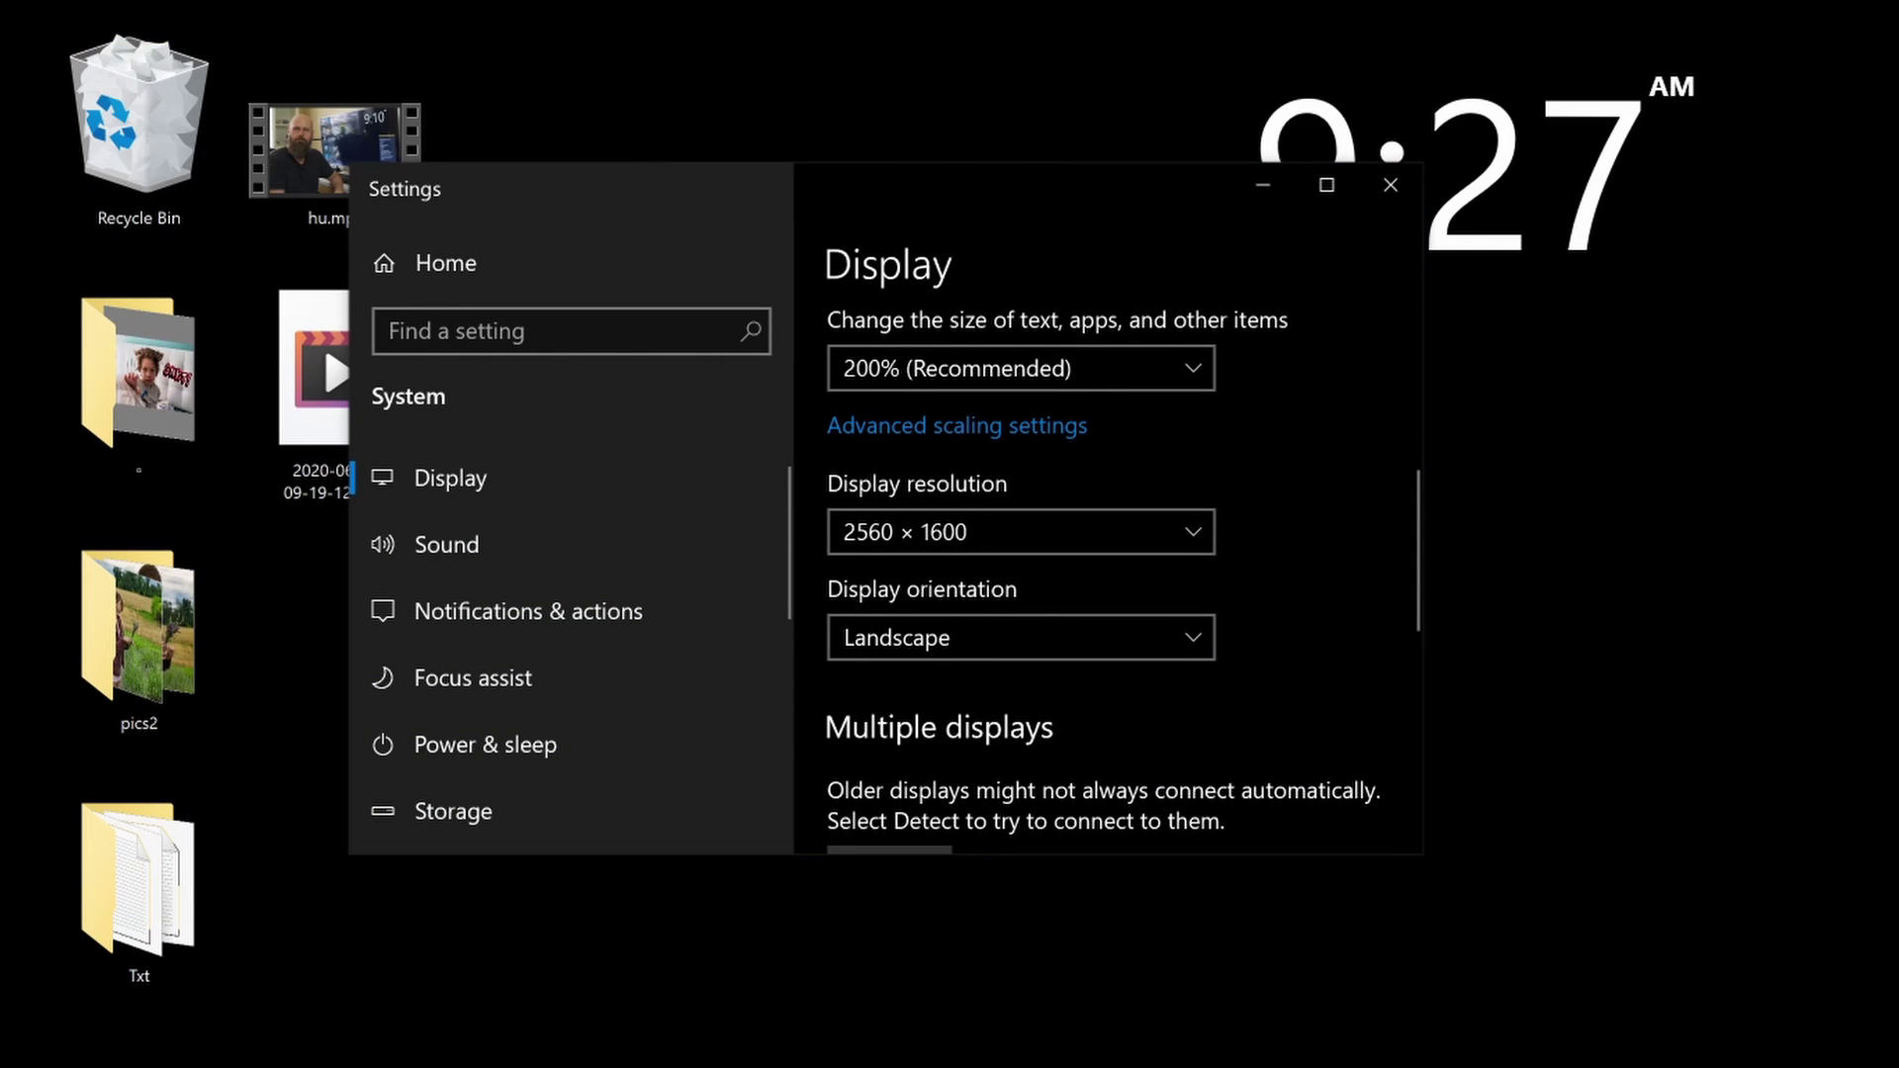
pyautogui.rightClick(555, 935)
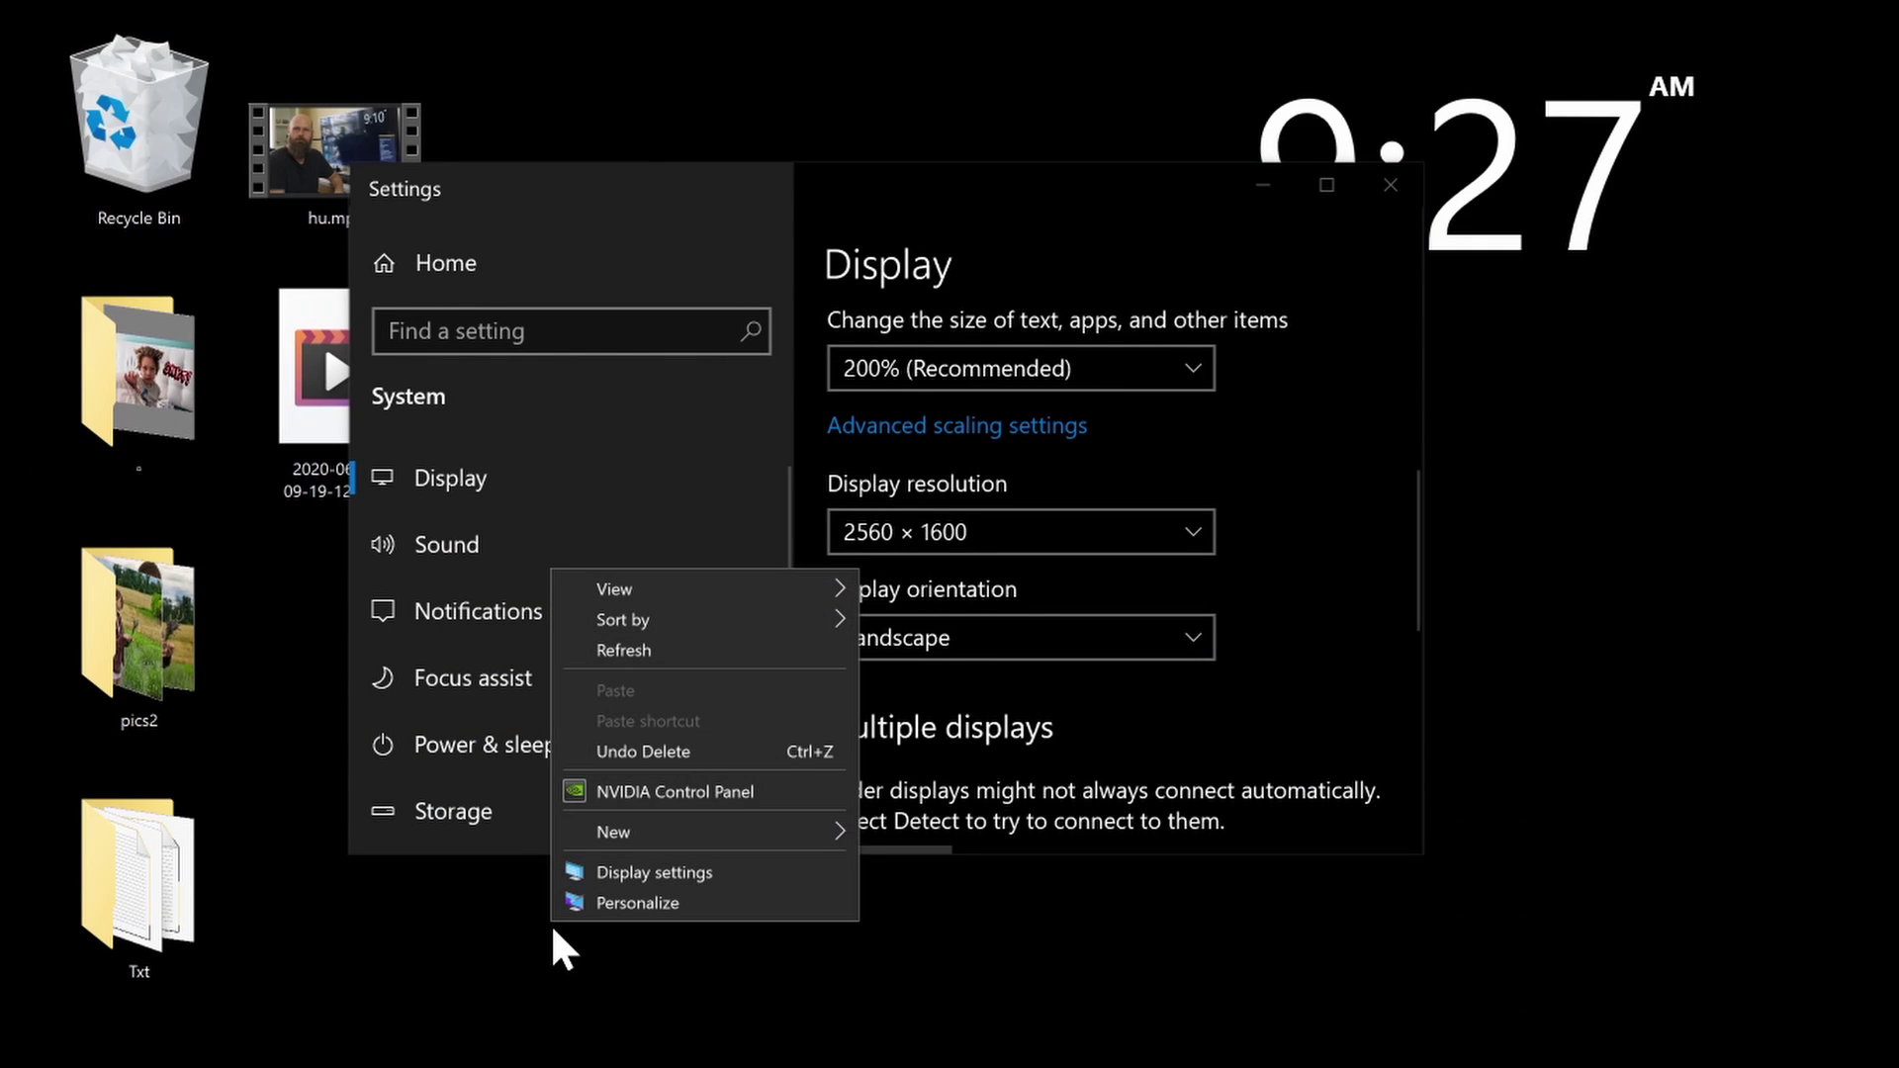
pyautogui.click(947, 902)
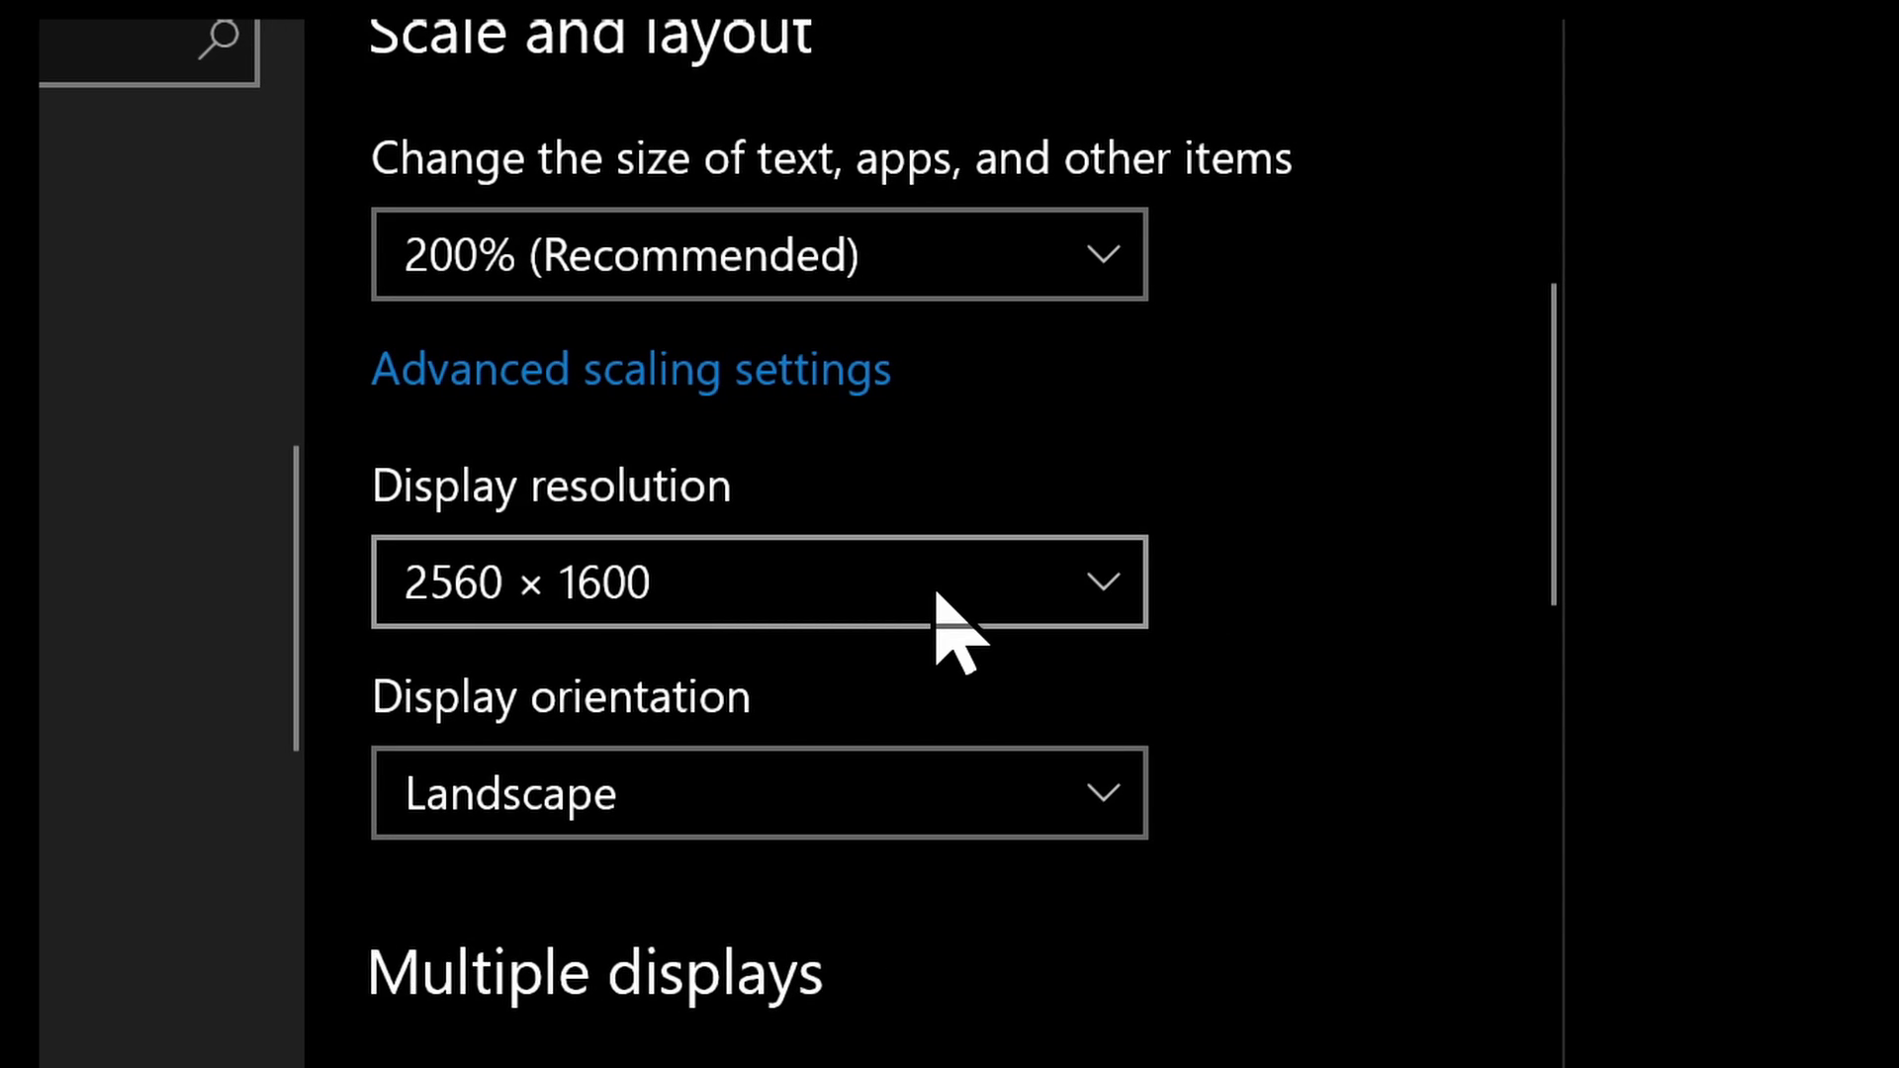
# Pick 3840 × 2160 (Recommended) from the Display resolution list, replacing 2560 × 1600
pyautogui.click(938, 594)
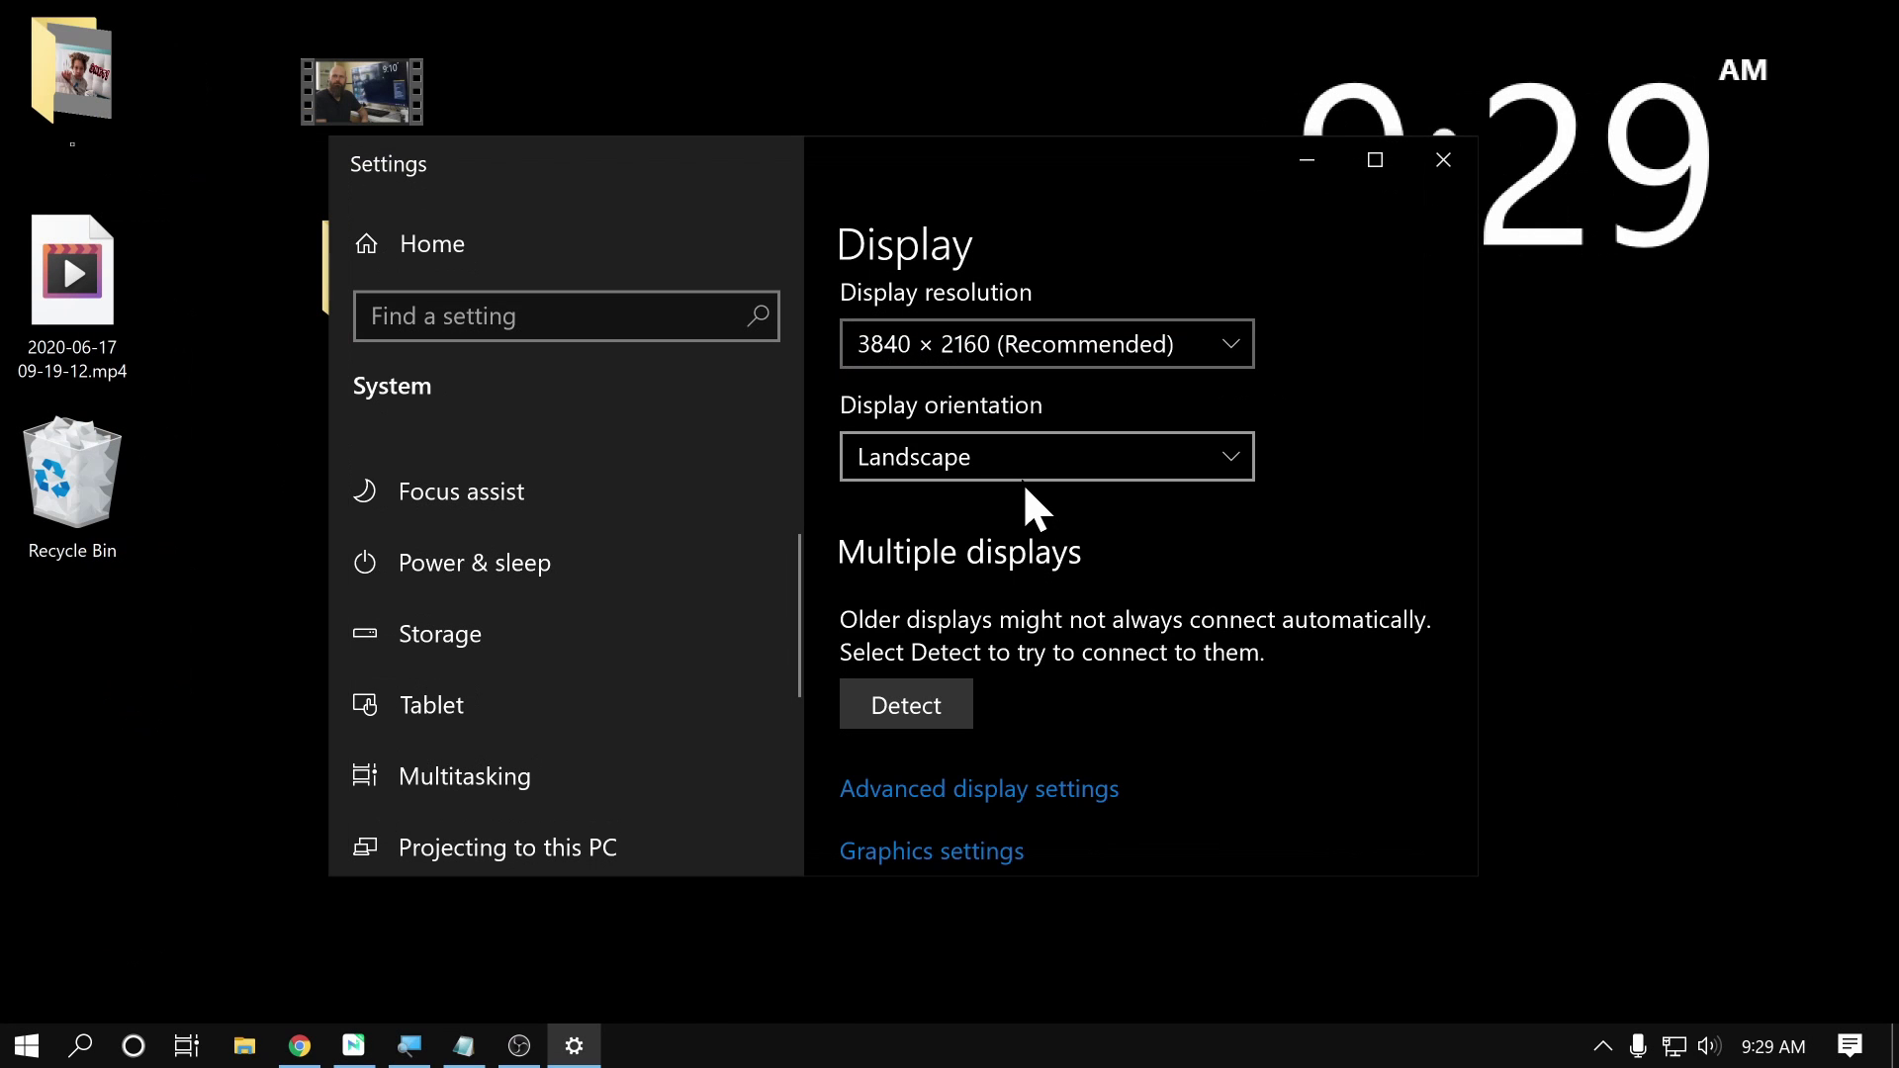
pyautogui.scroll(1, 1024, 478)
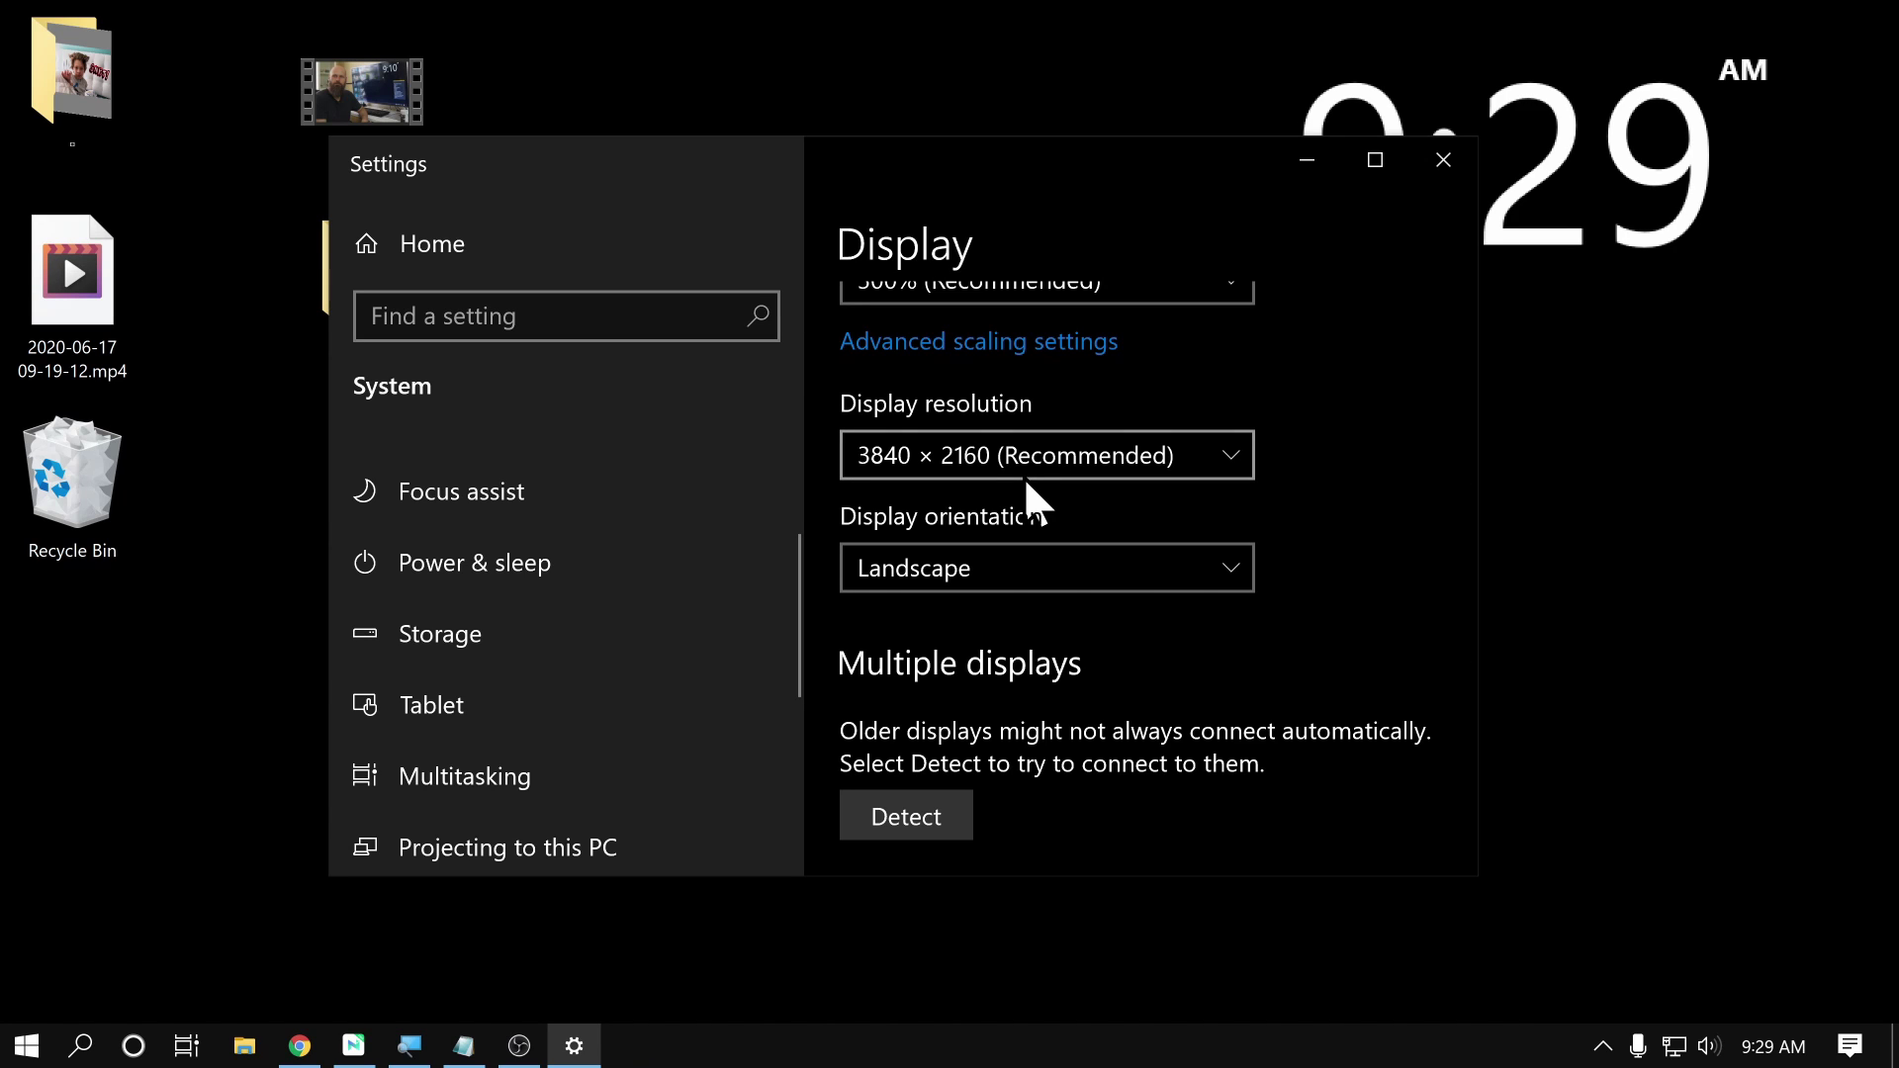
# Bring up the Start menu, then close it by clicking the desktop
pyautogui.press('super')
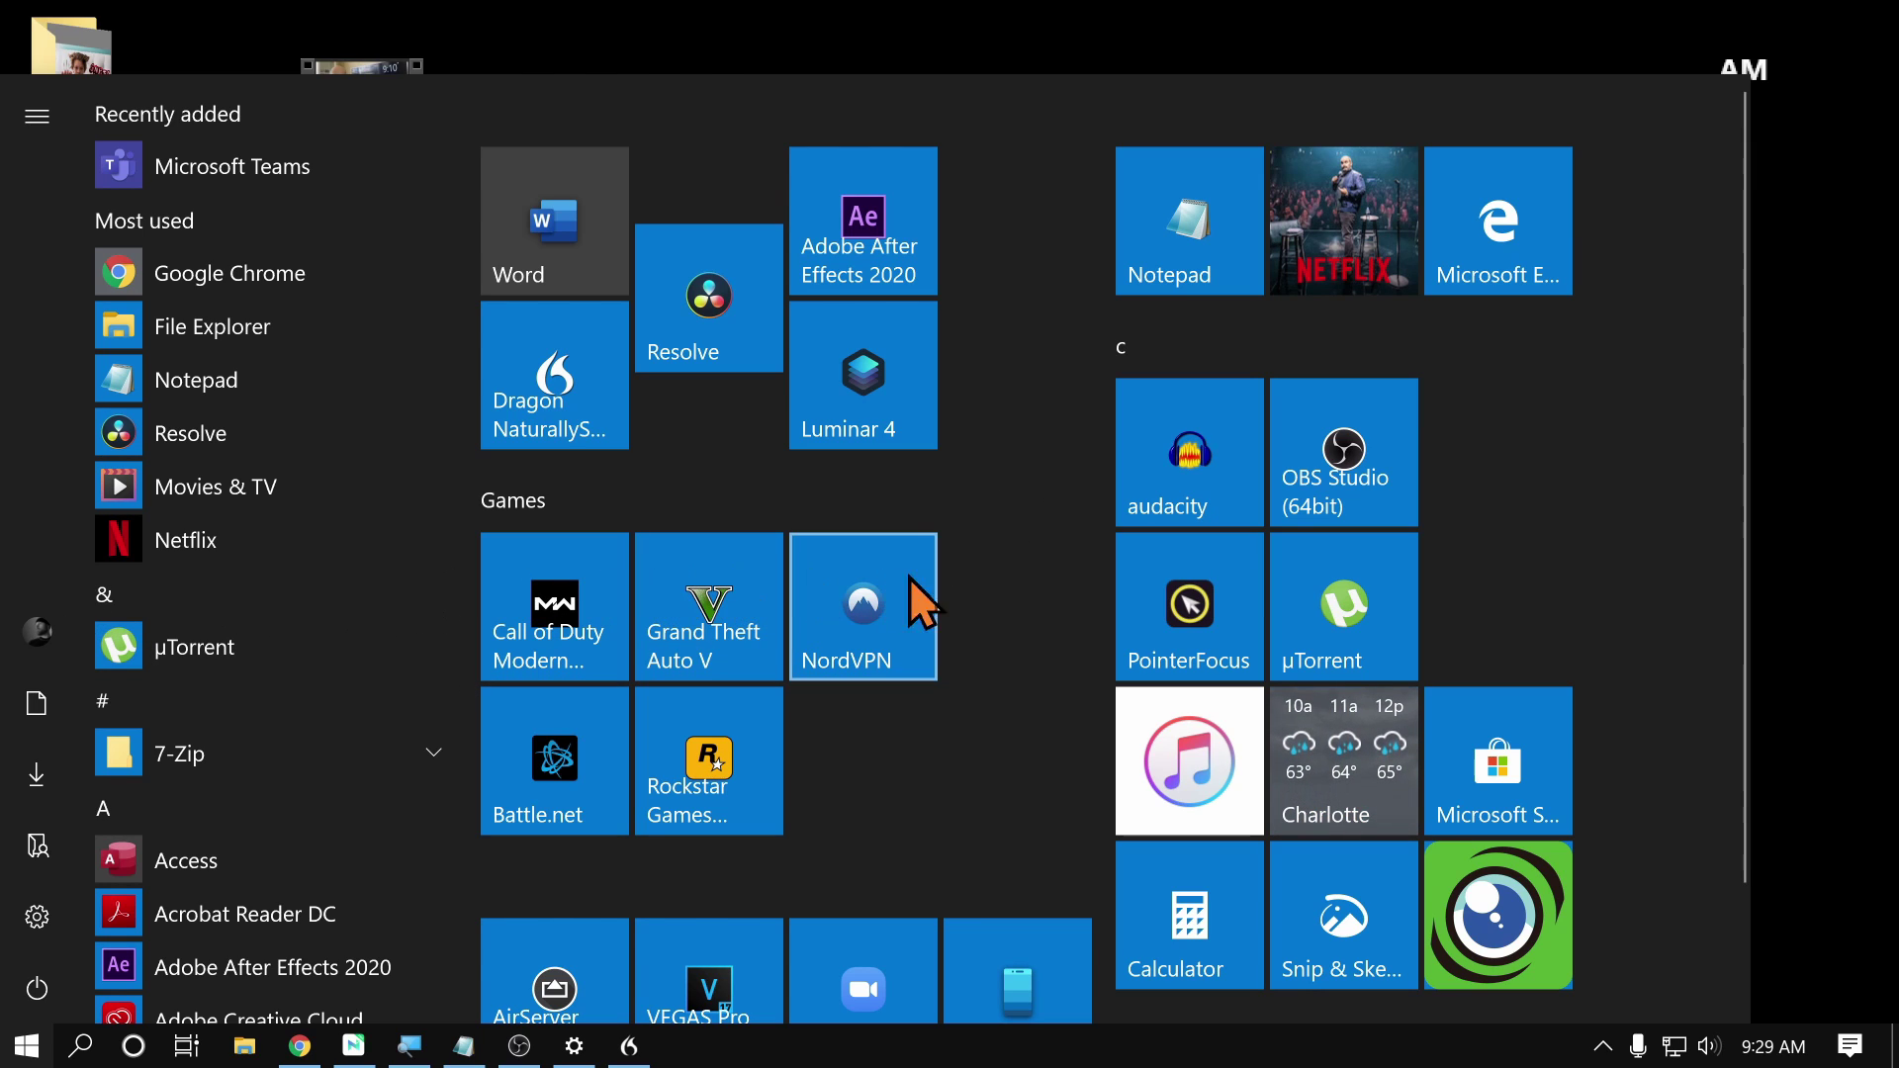
pyautogui.click(1762, 596)
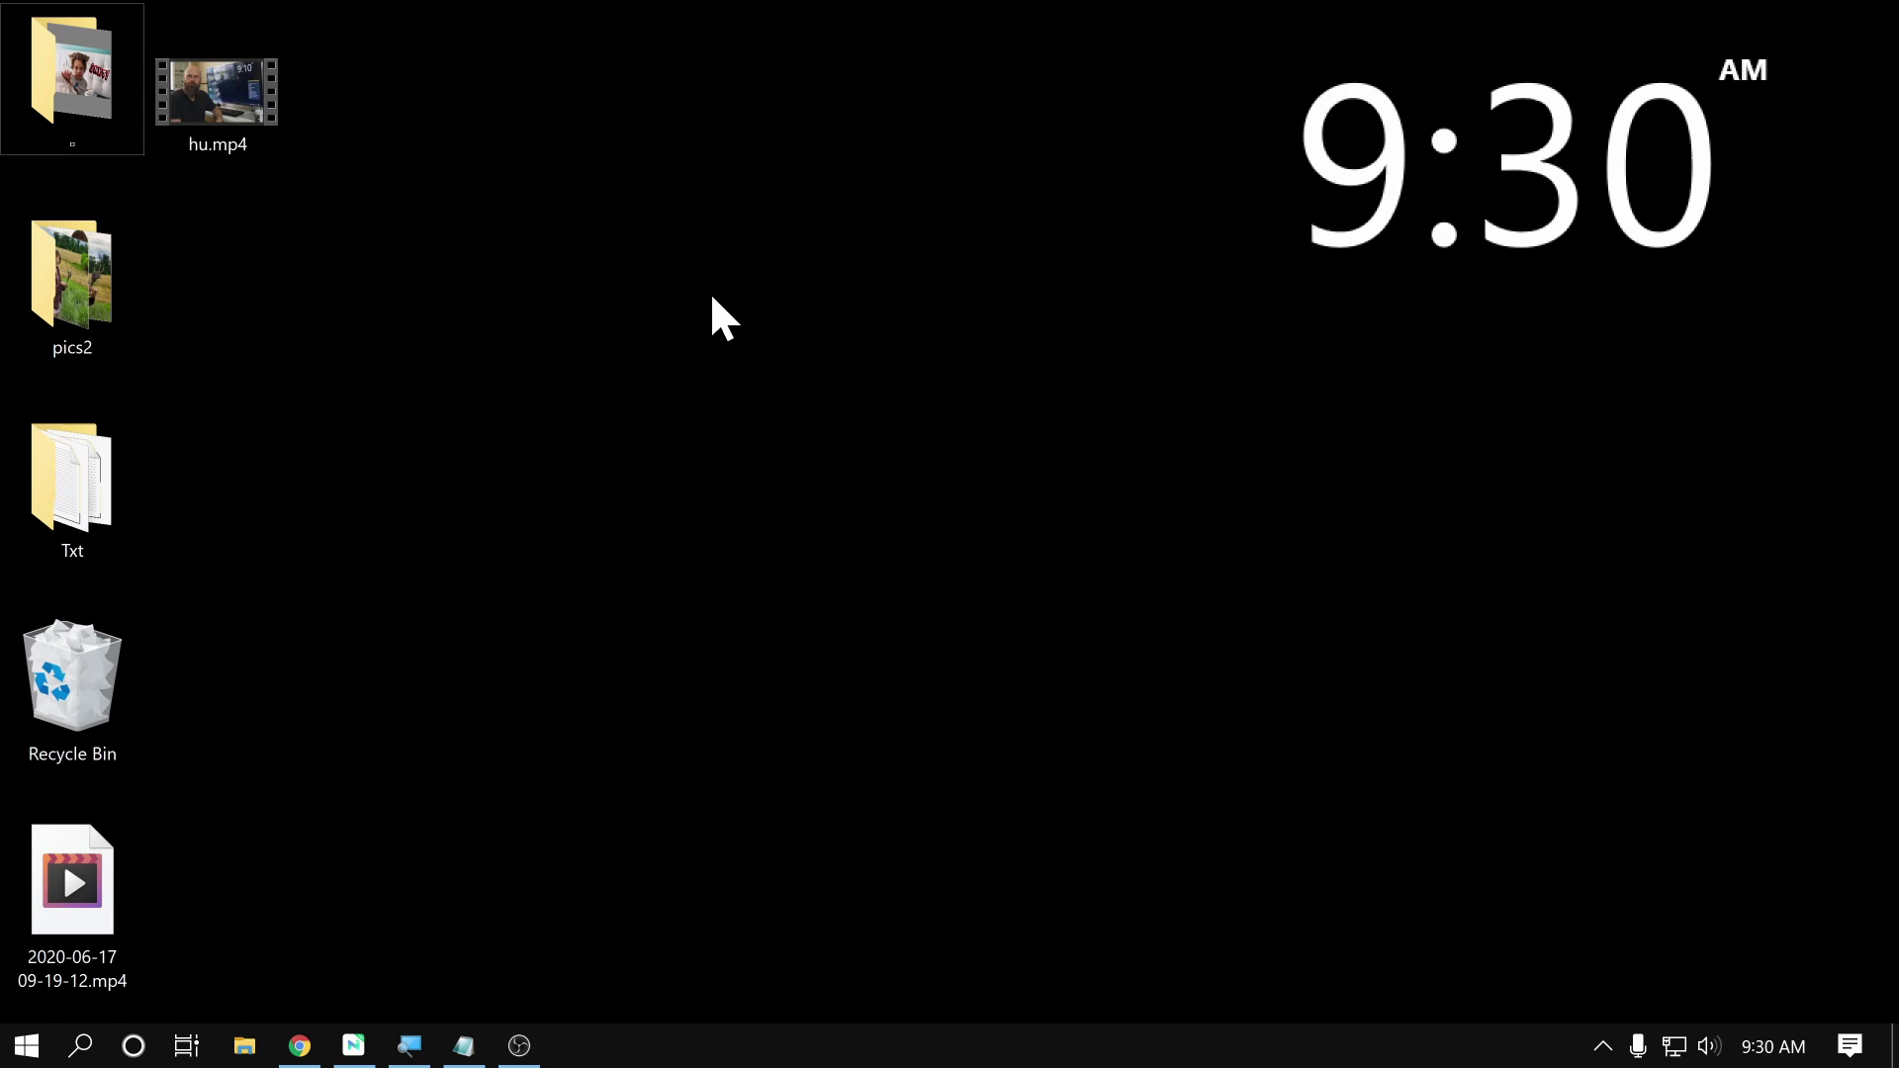
# Open Personalize from the desktop menu, switch Background to a ski-slope Picture, and recenter the window
pyautogui.rightClick(712, 296)
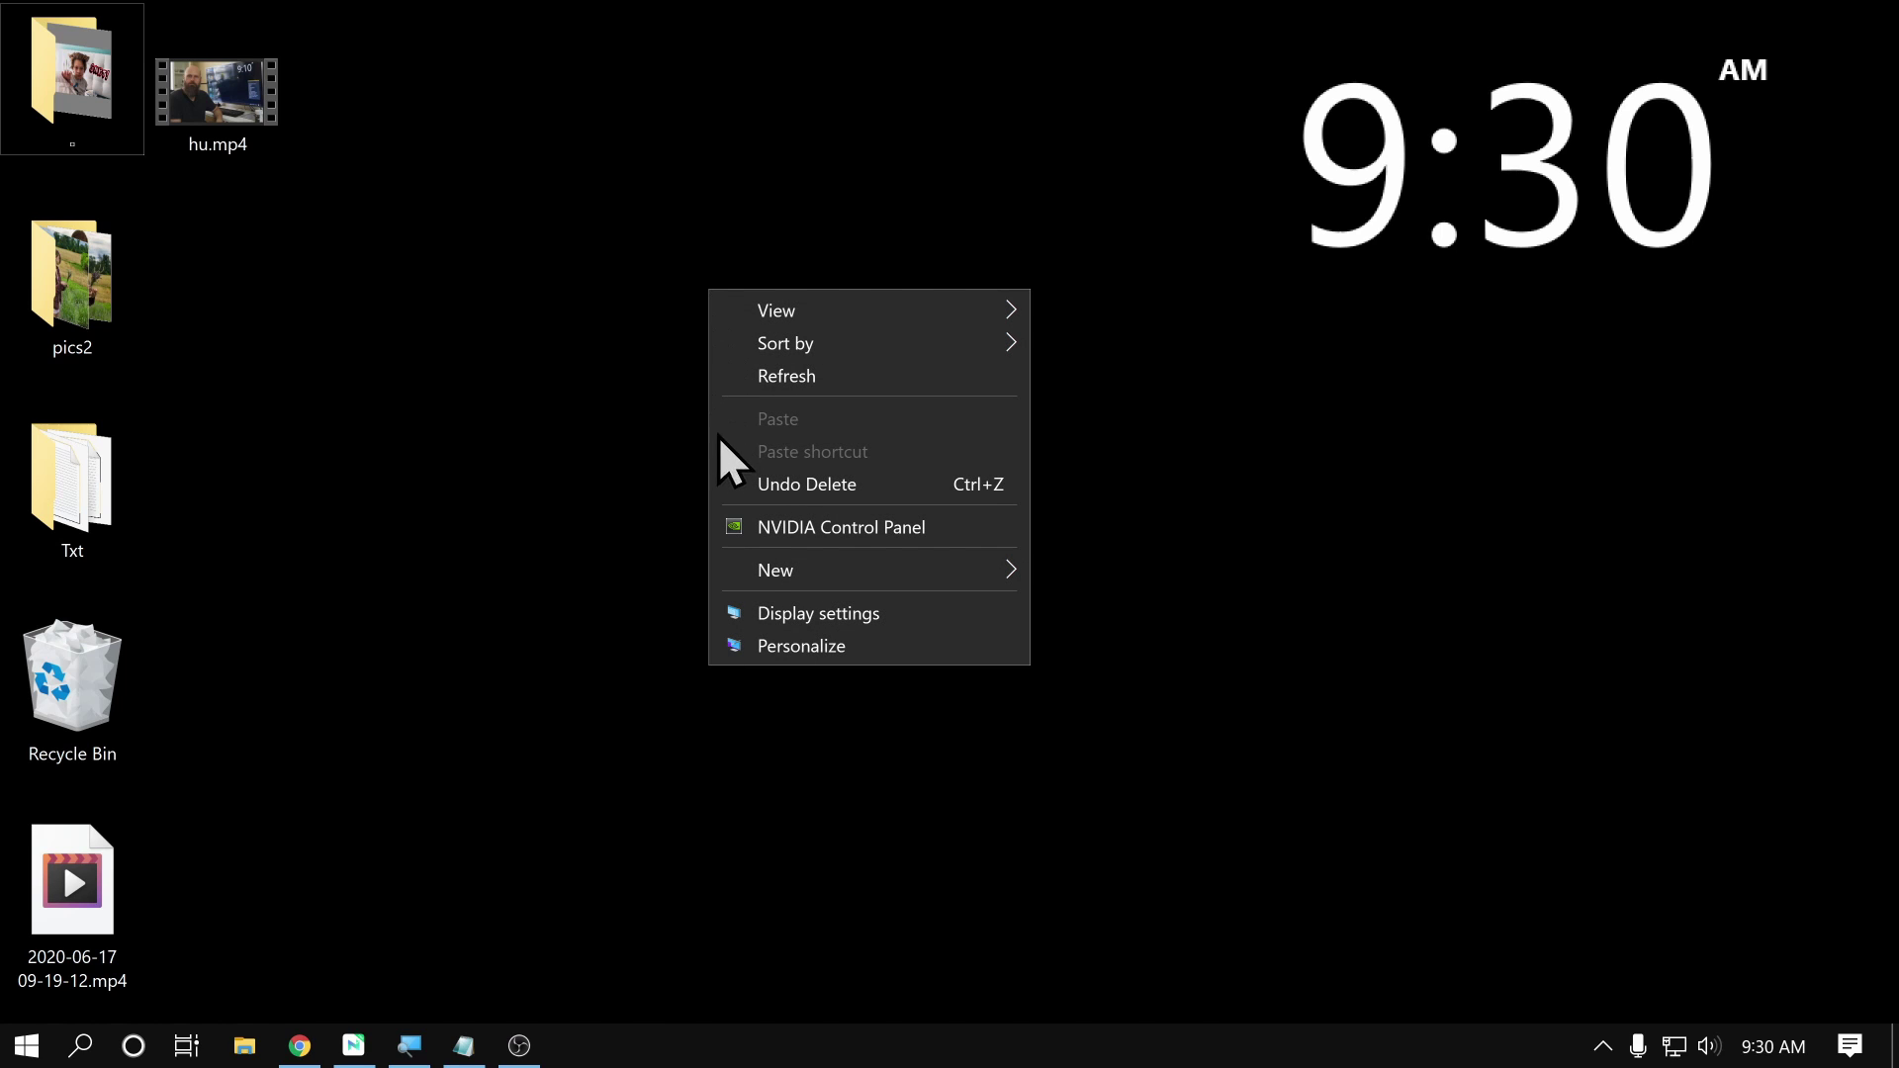
pyautogui.click(817, 646)
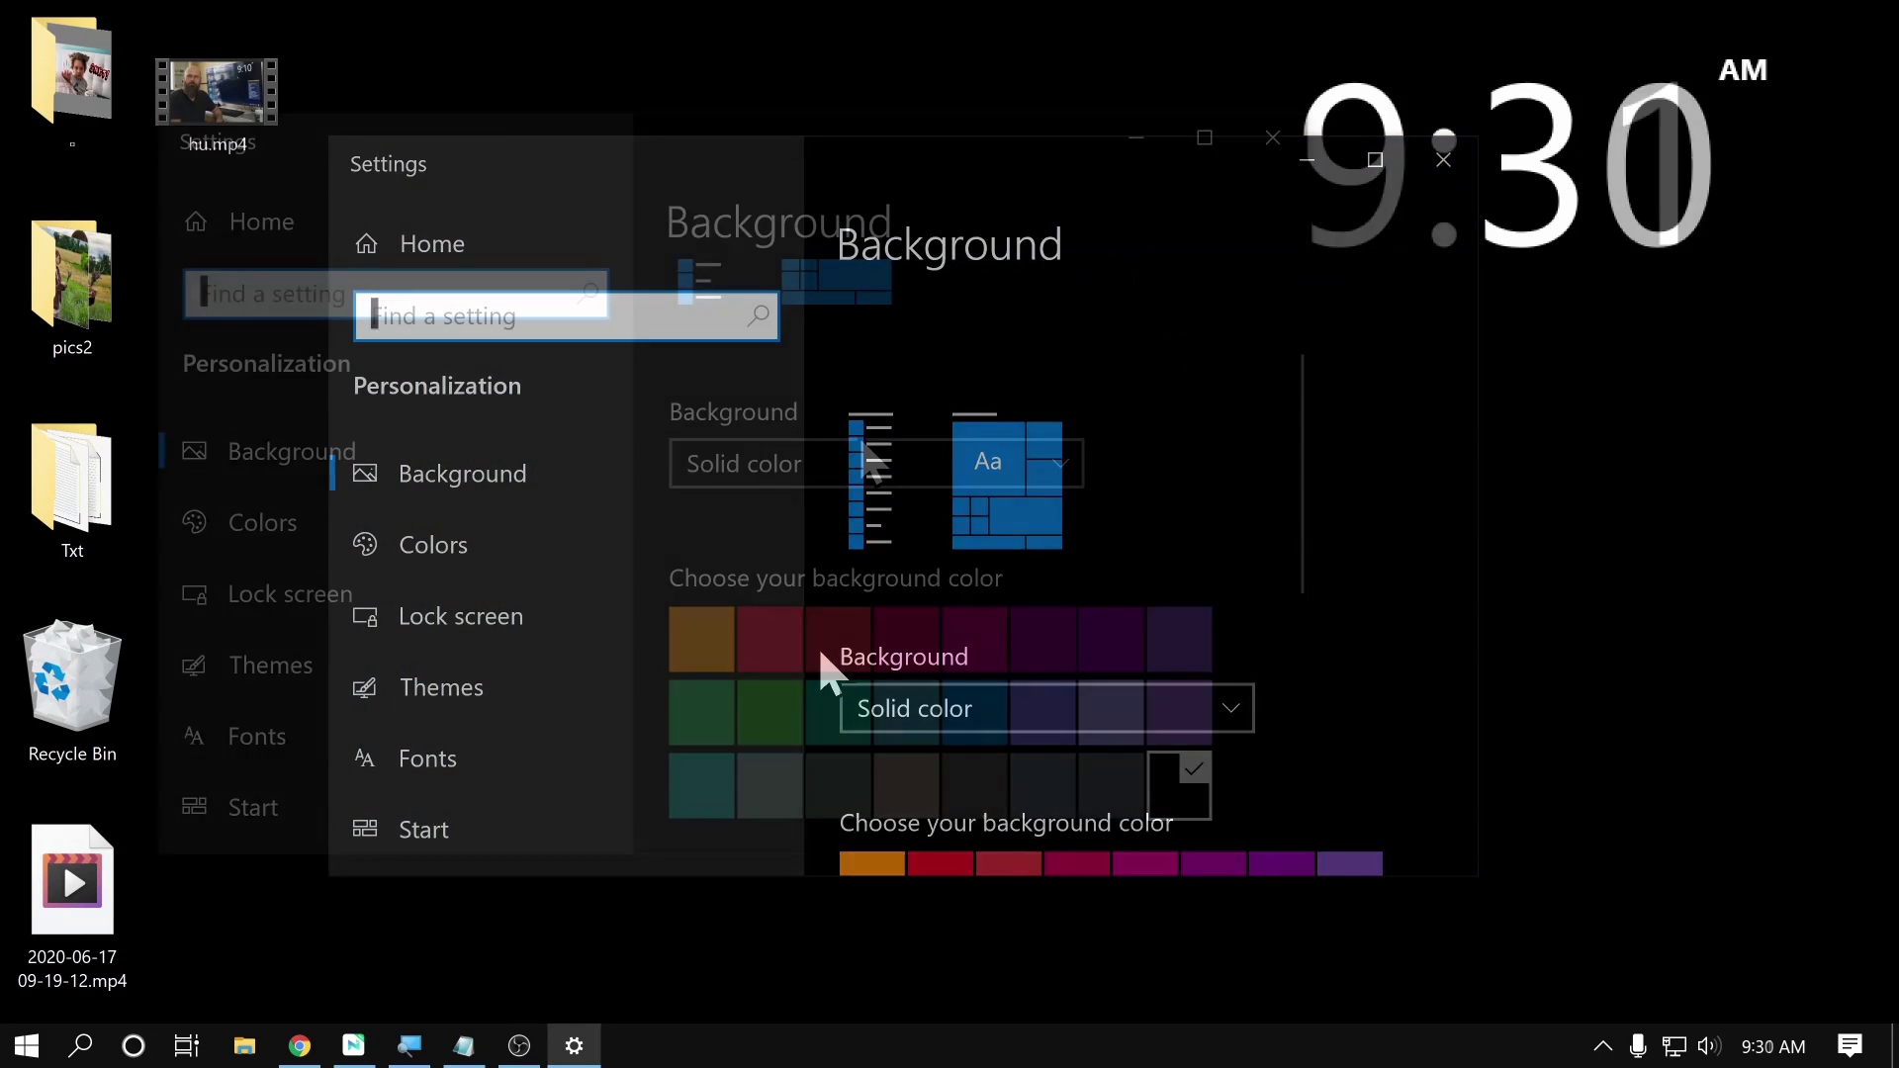
pyautogui.scroll(-1, 861, 441)
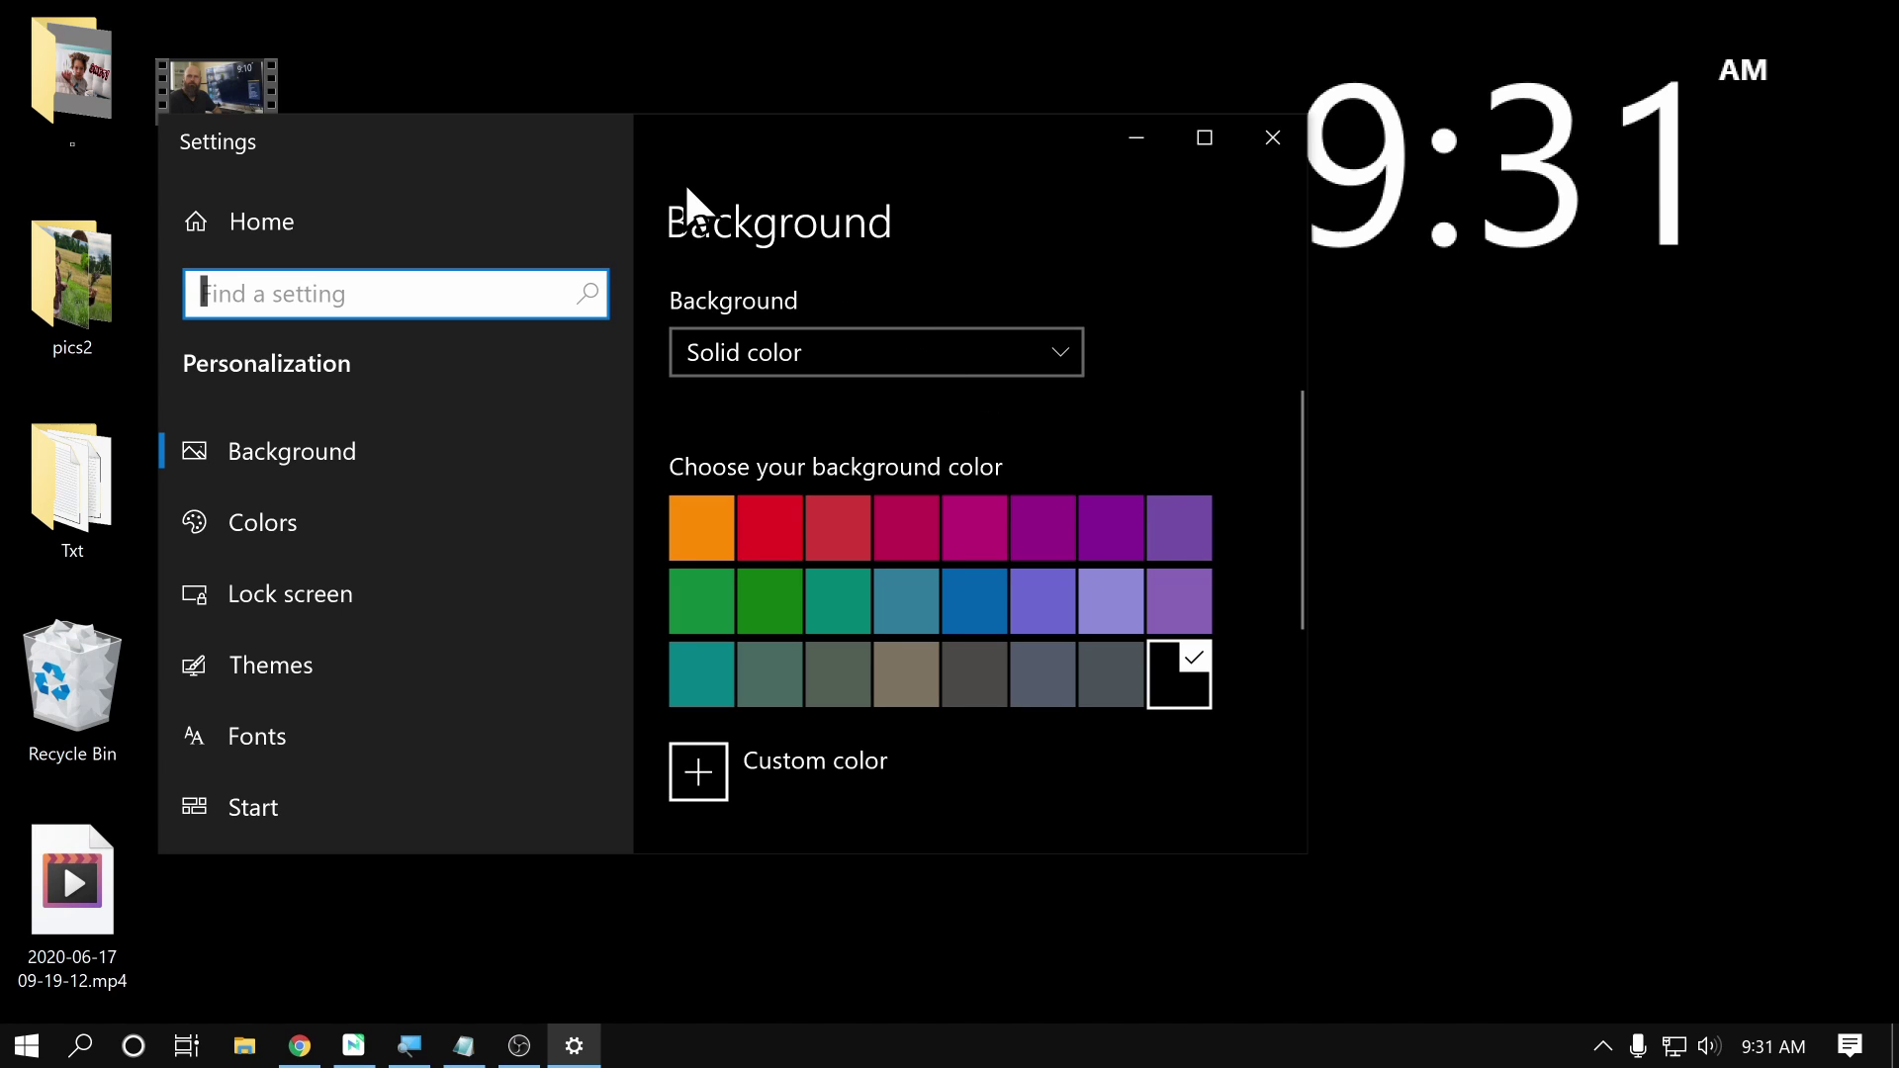
pyautogui.moveTo(669, 176); pyautogui.dragTo(870, 191)
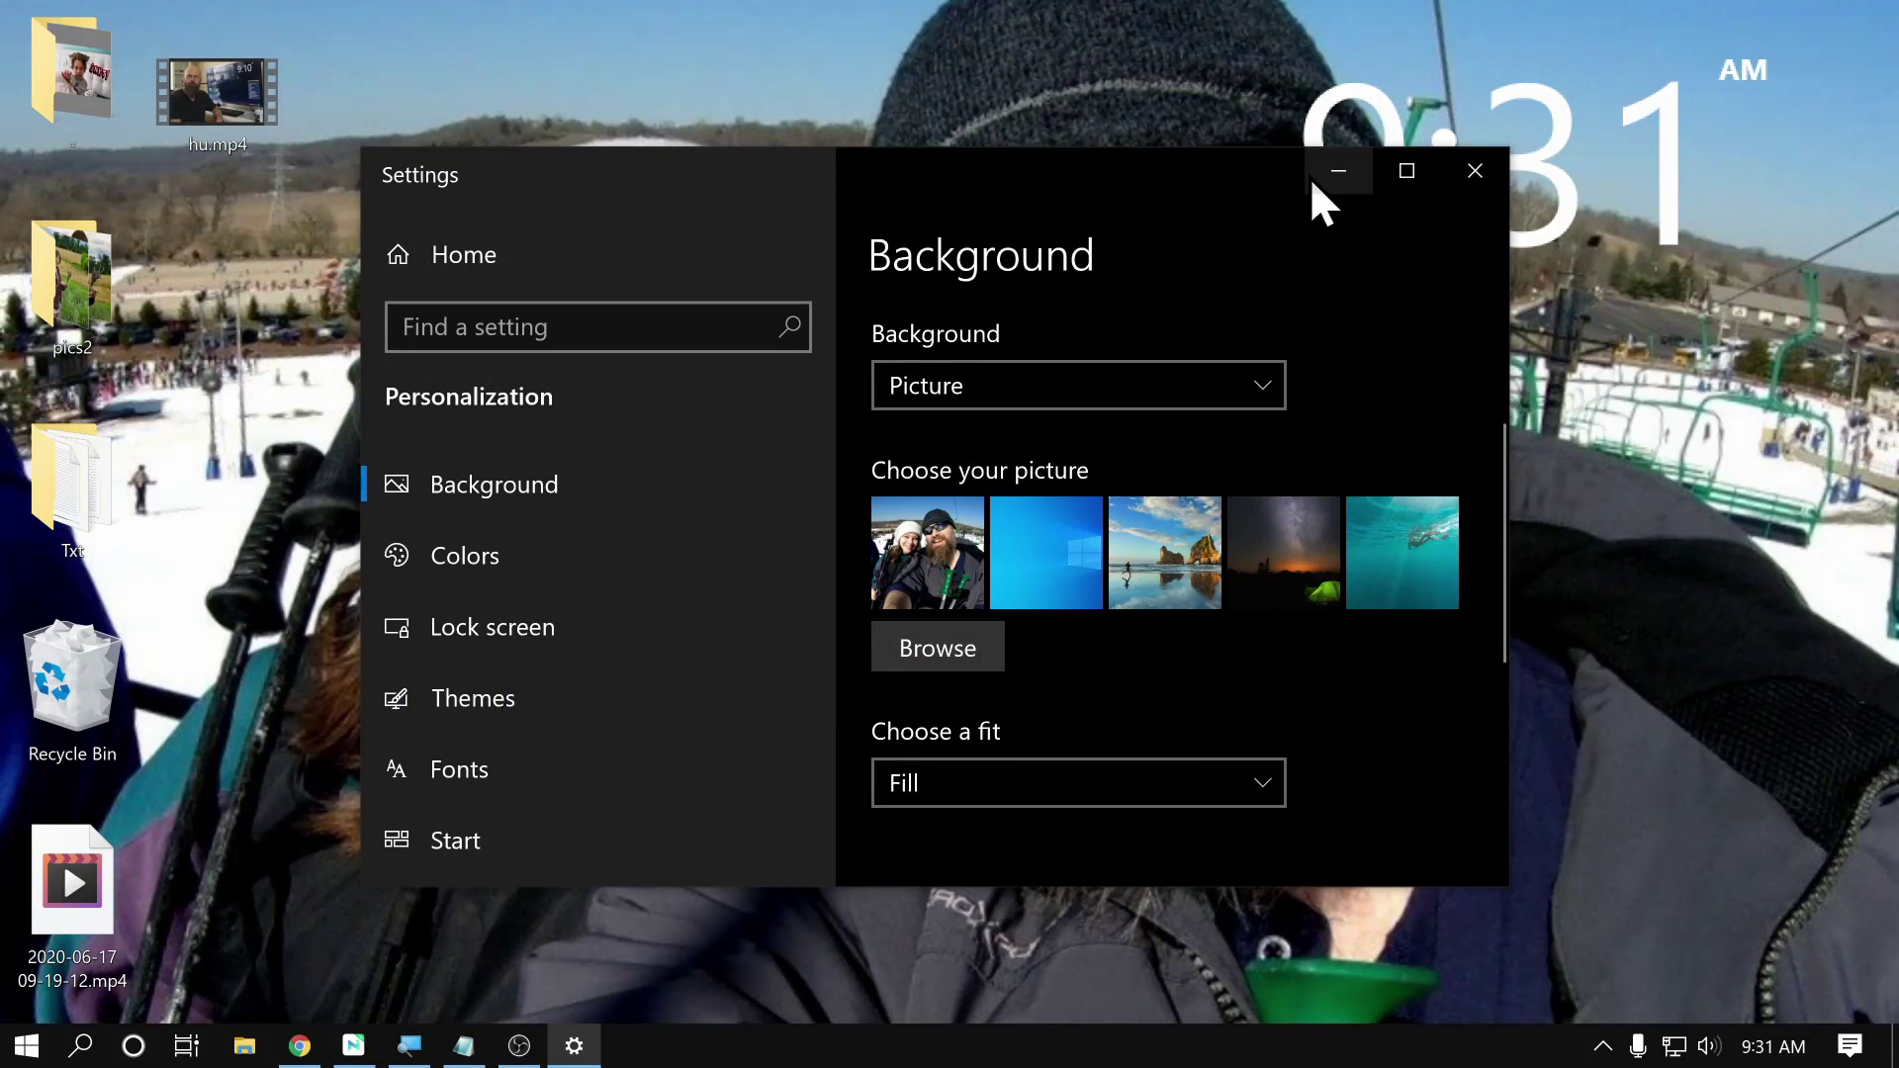
# Minimize Settings to view the ski-slope photo on the desktop
pyautogui.click(1313, 174)
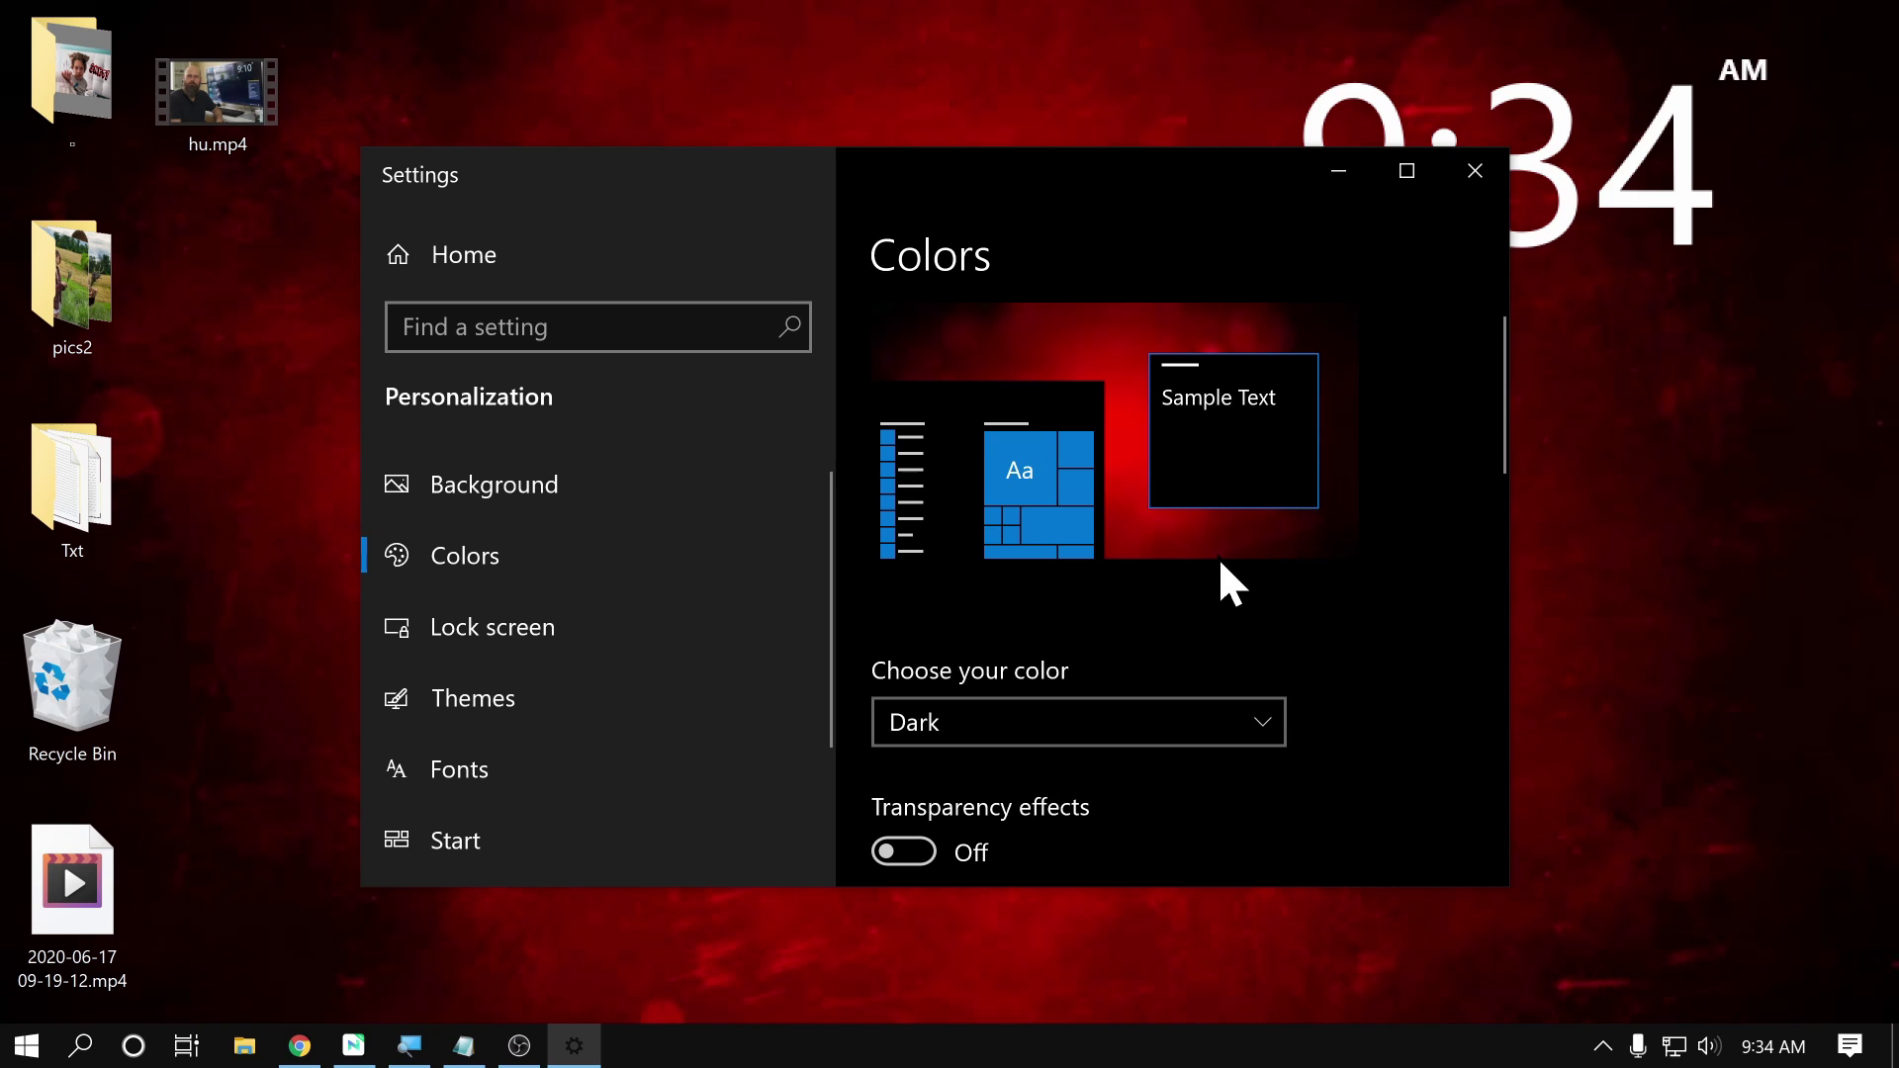
pyautogui.scroll(-3, 1221, 564)
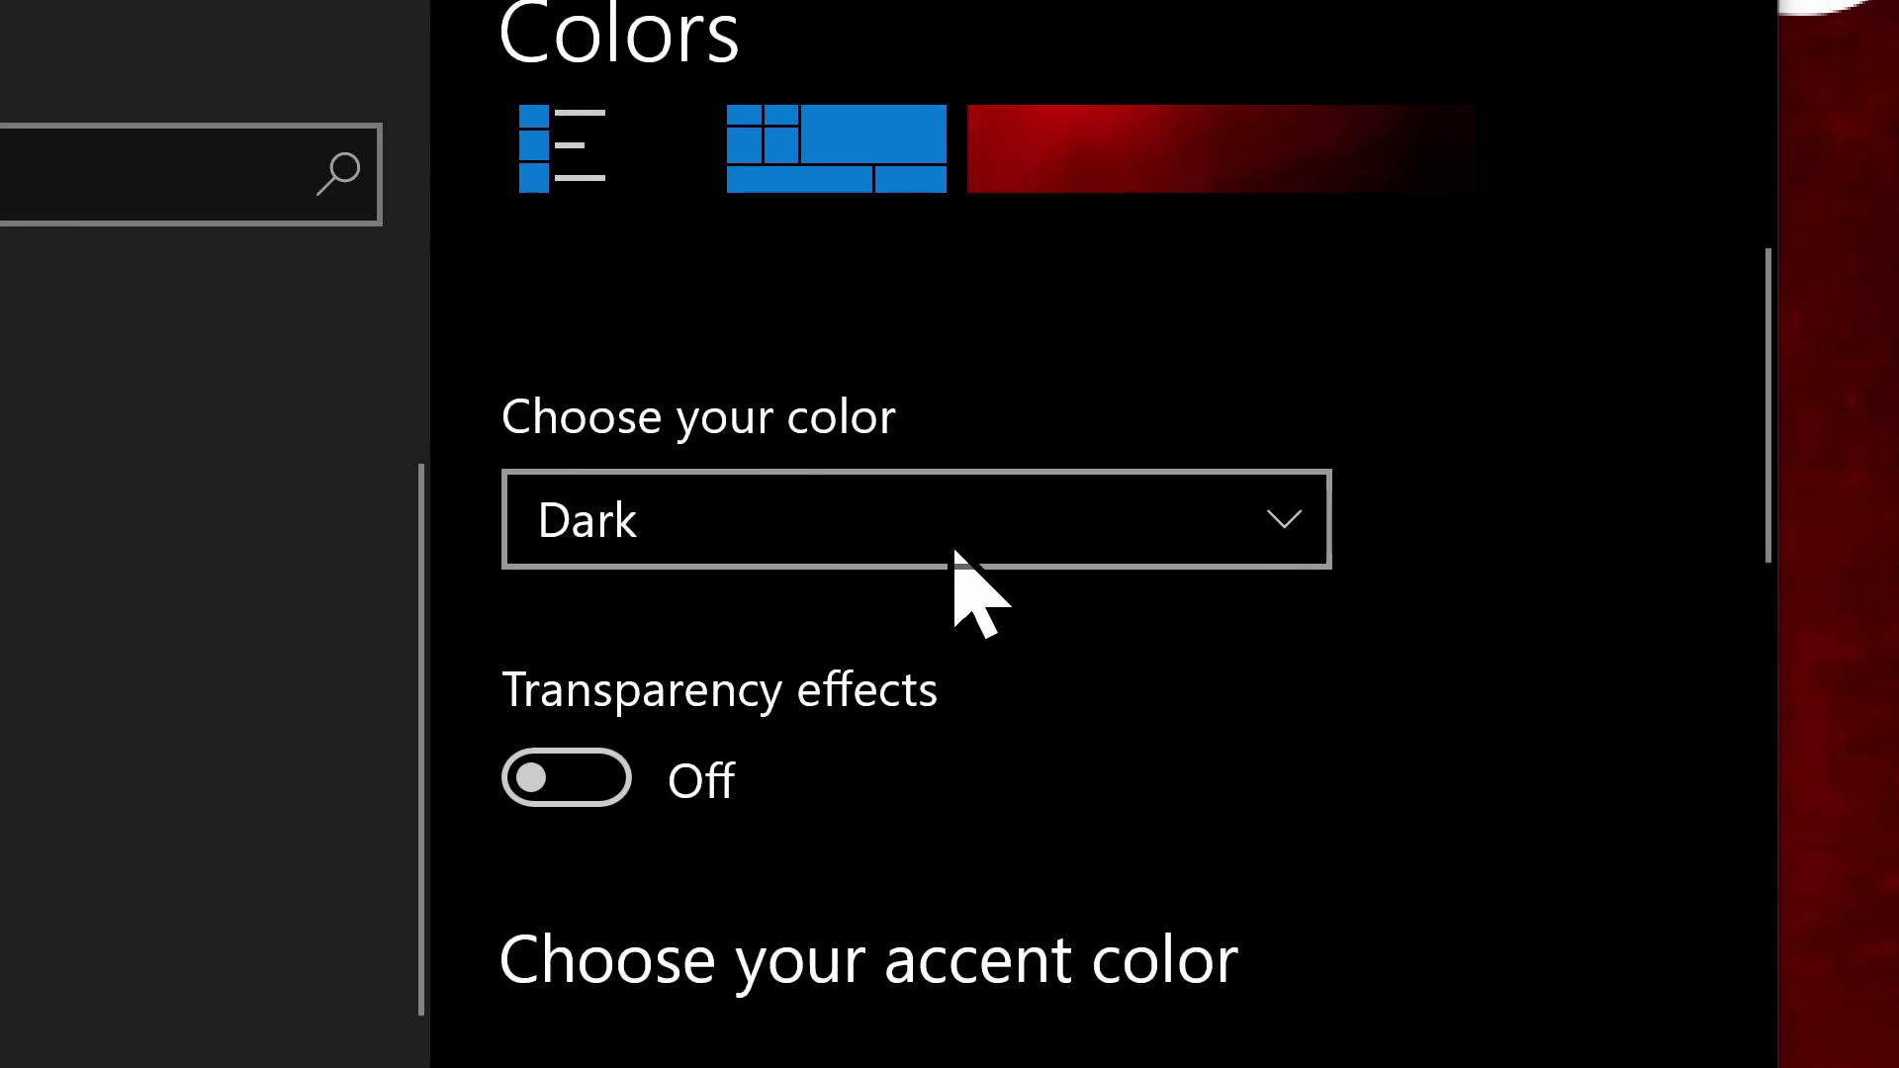
pyautogui.click(953, 551)
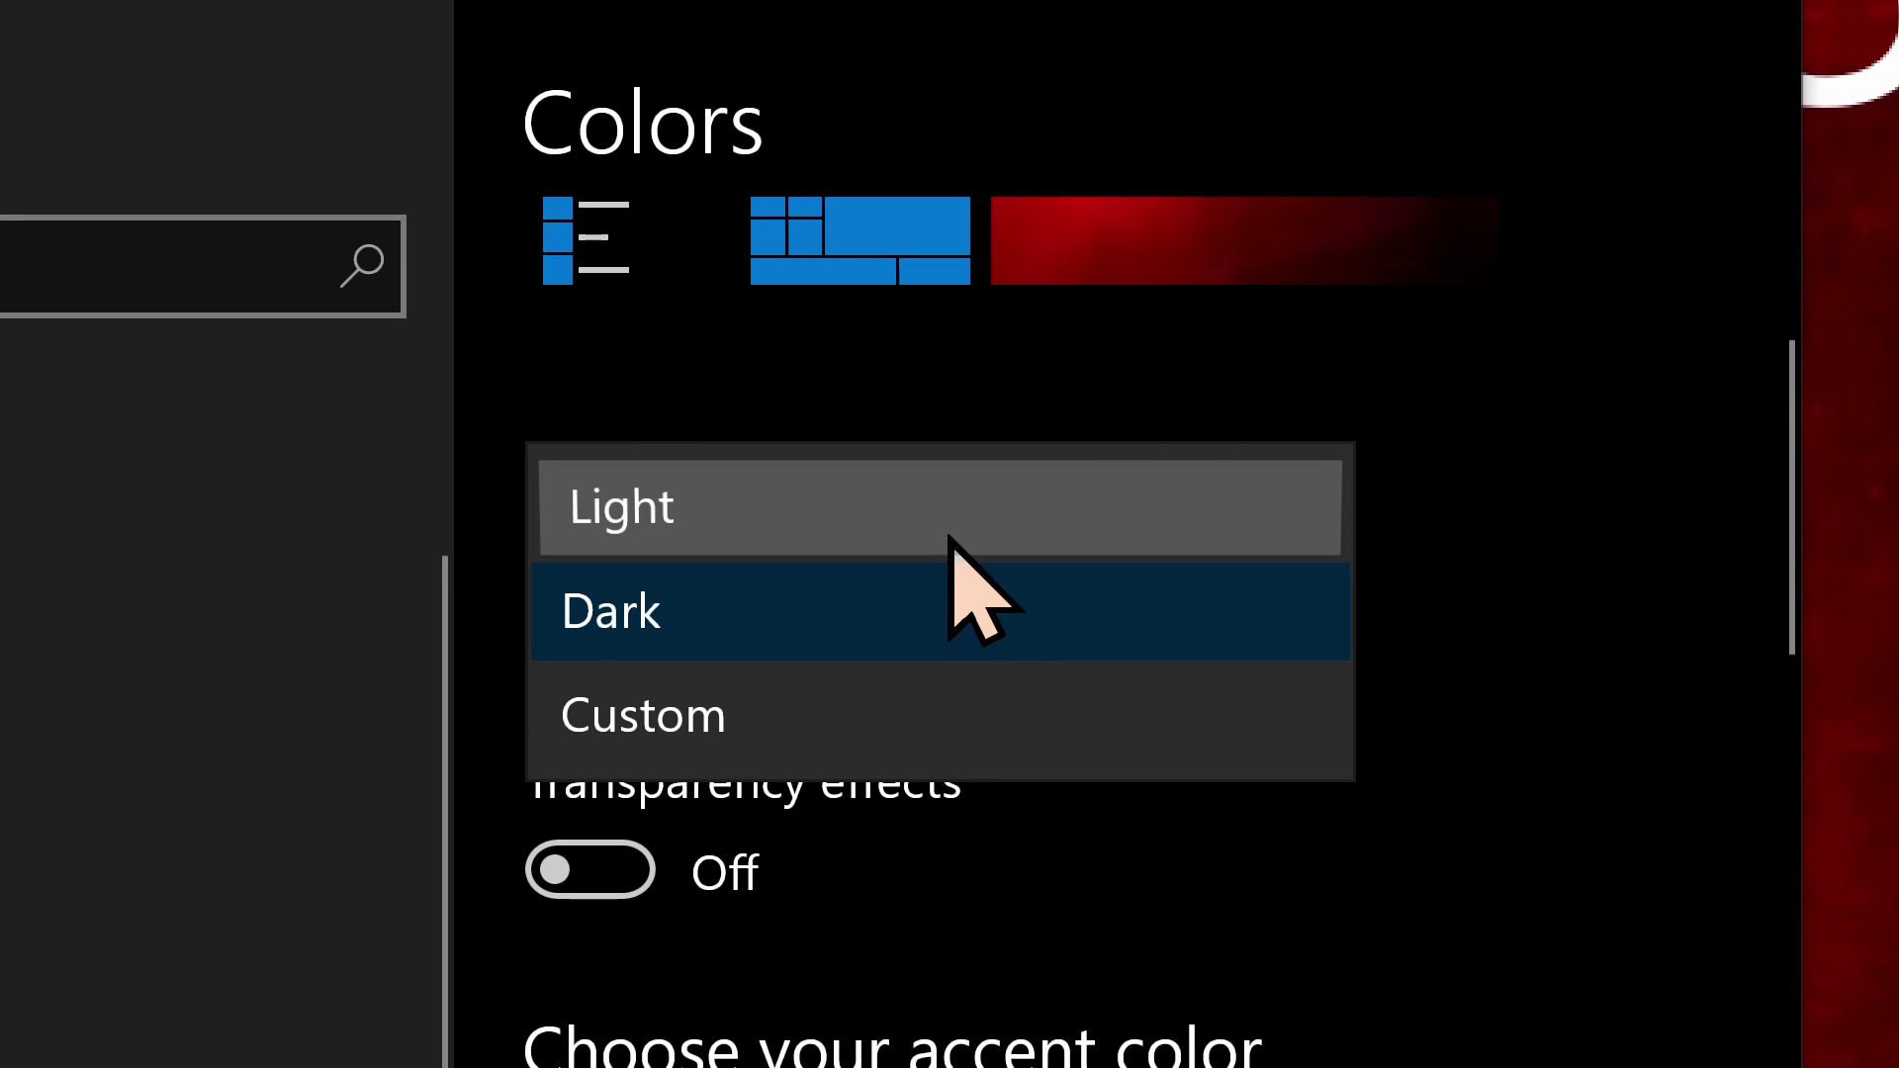
pyautogui.click(949, 539)
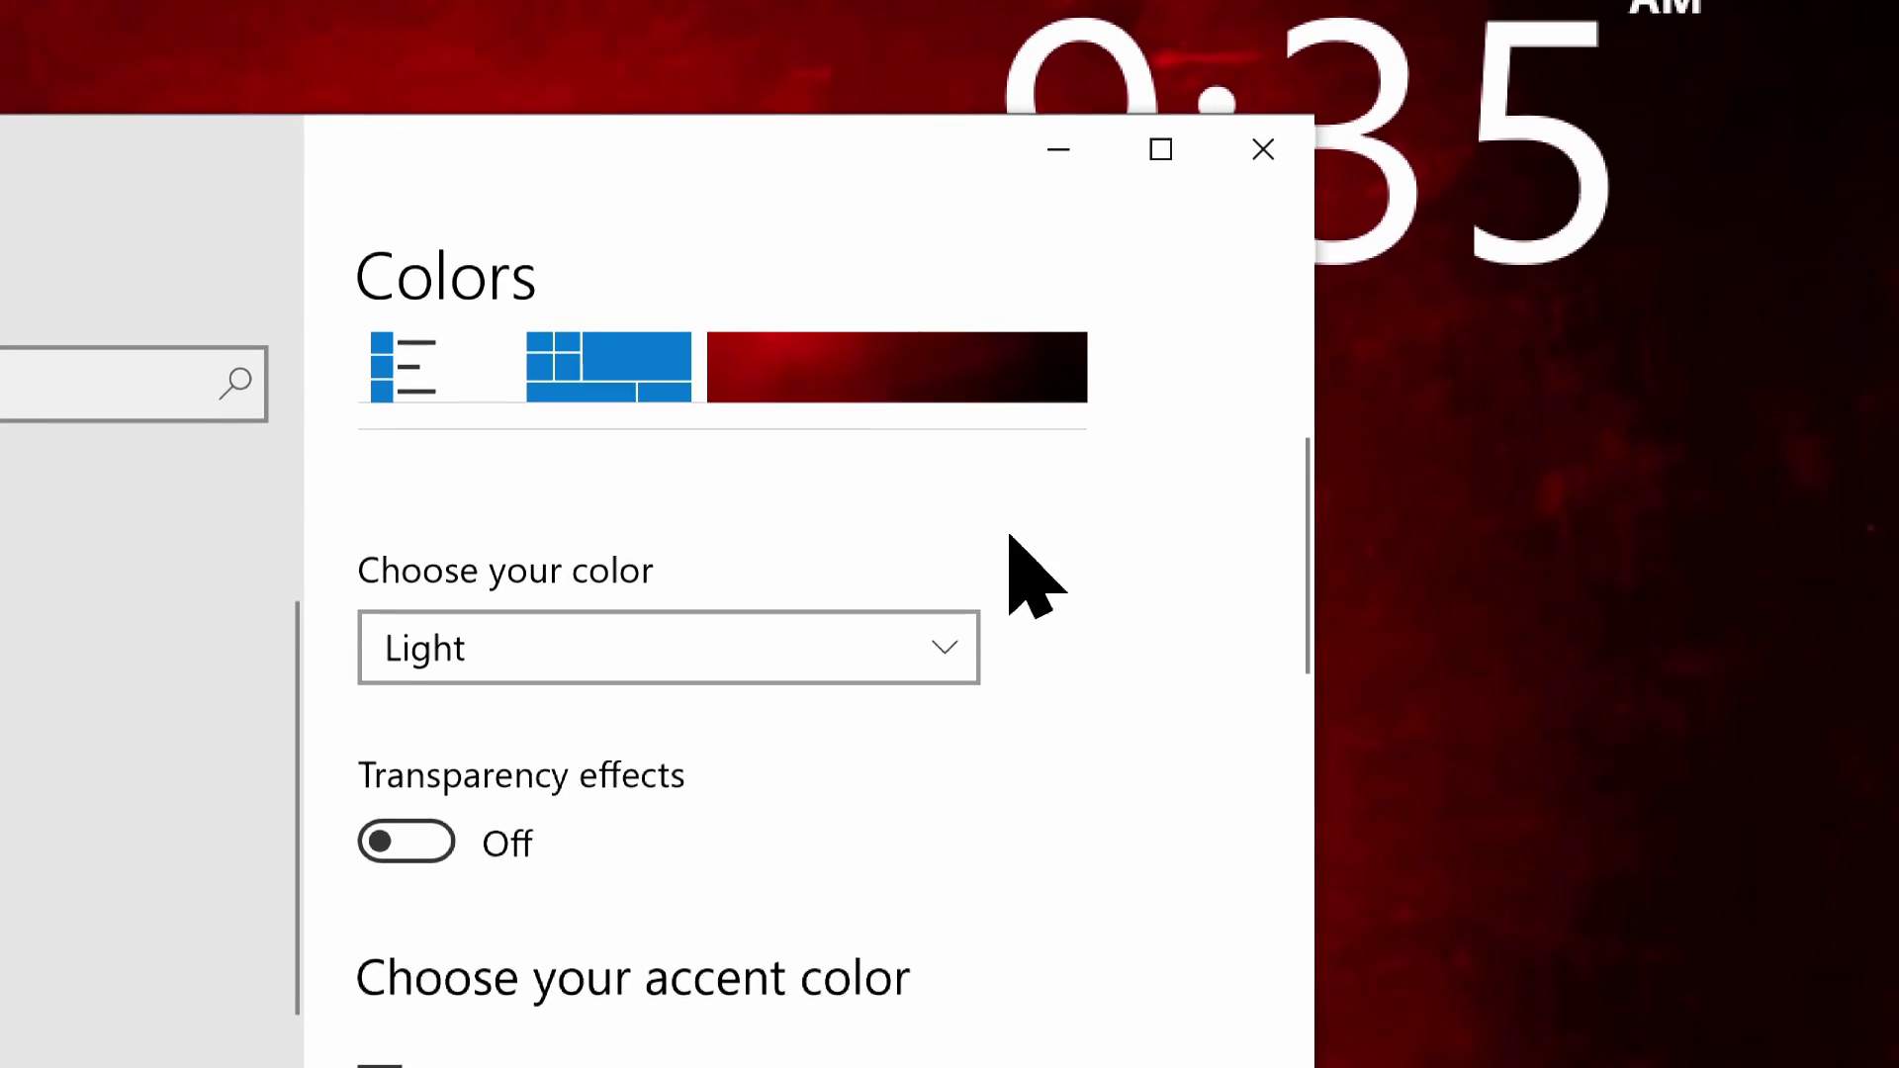
pyautogui.click(949, 539)
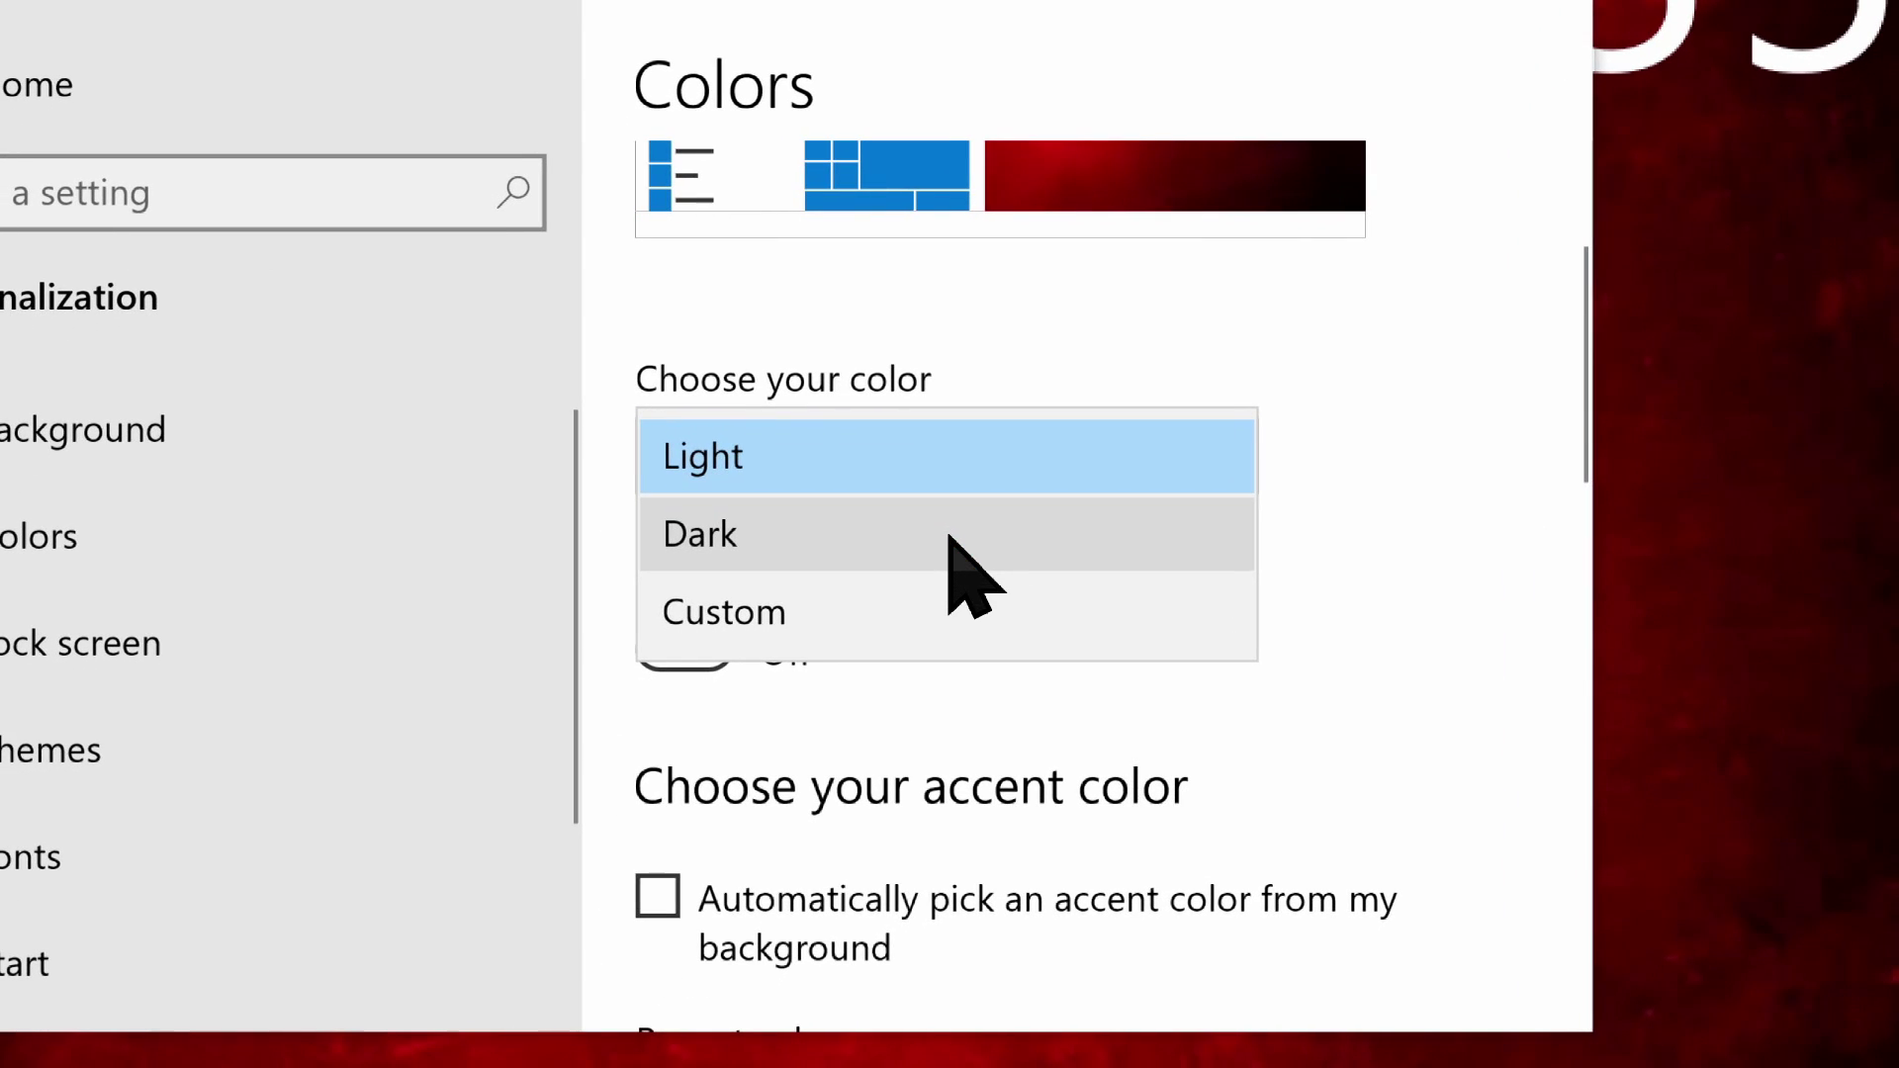
pyautogui.click(950, 539)
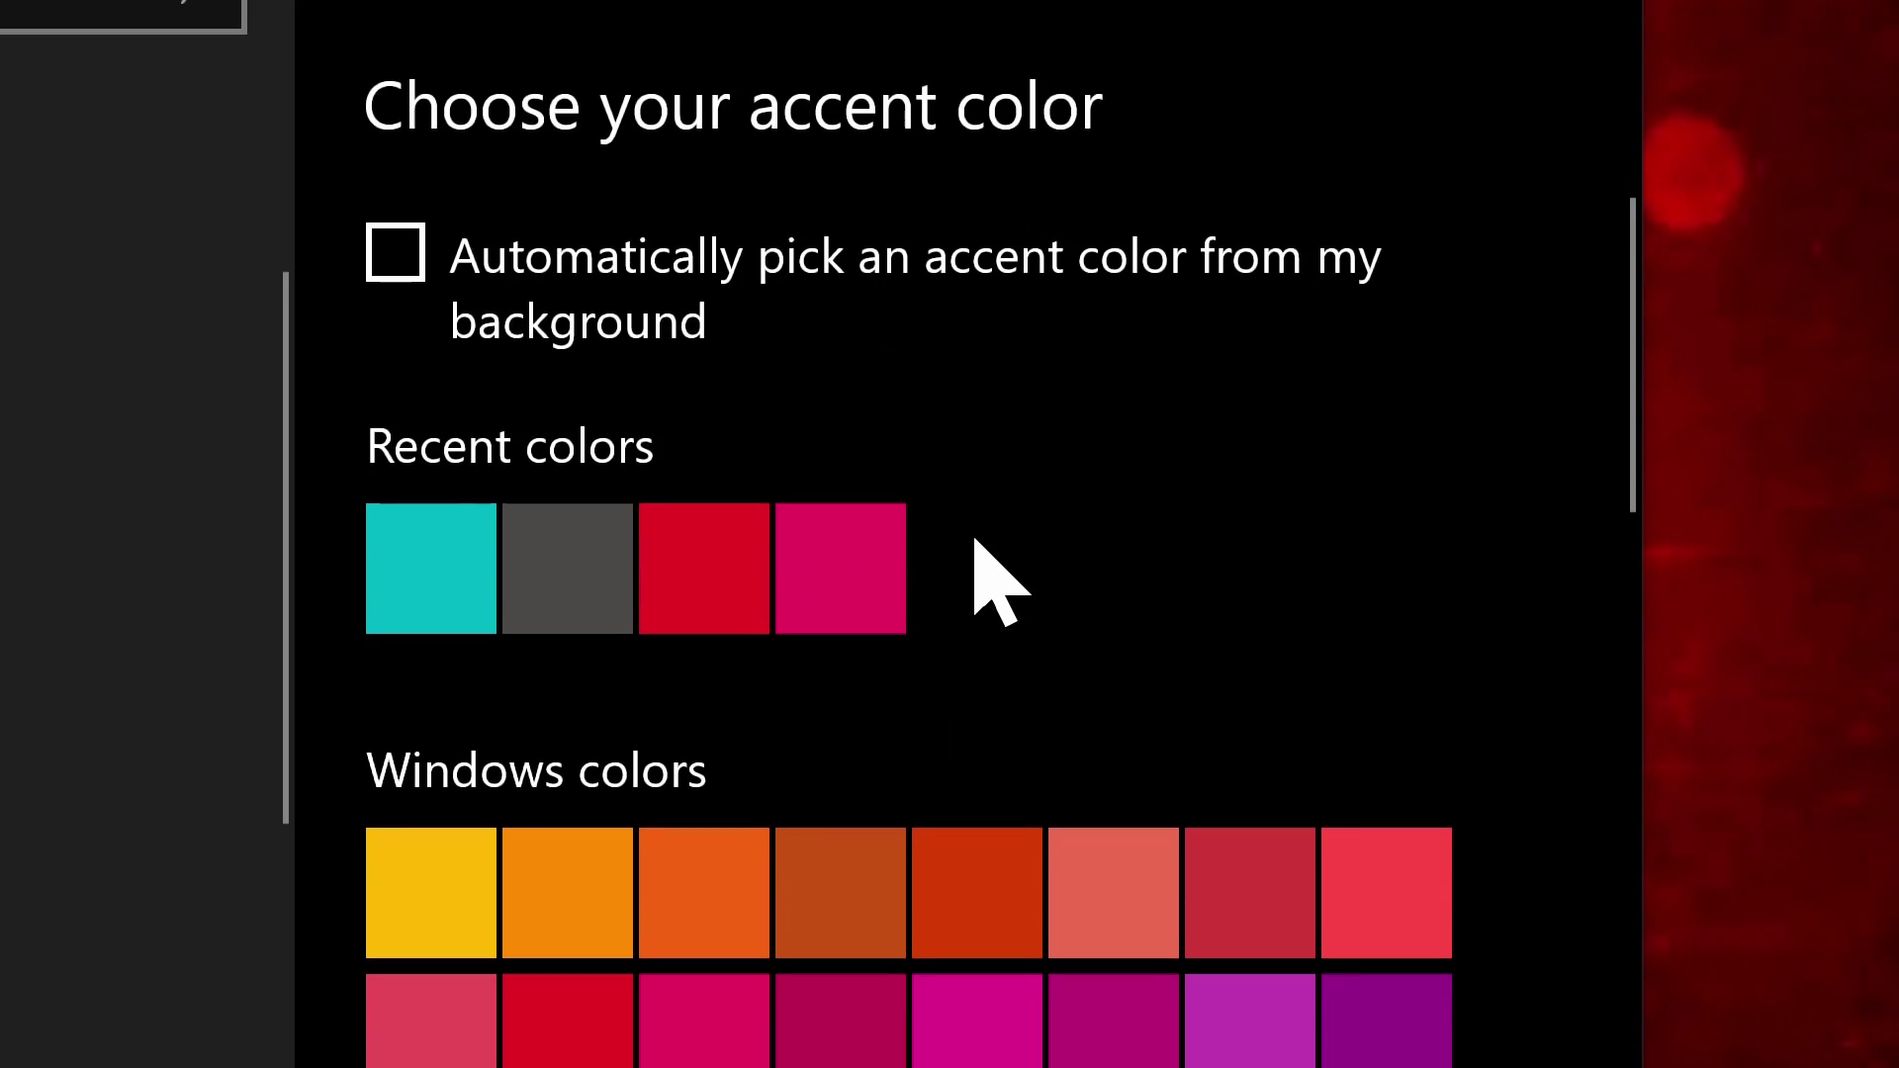
pyautogui.scroll(-2, 979, 554)
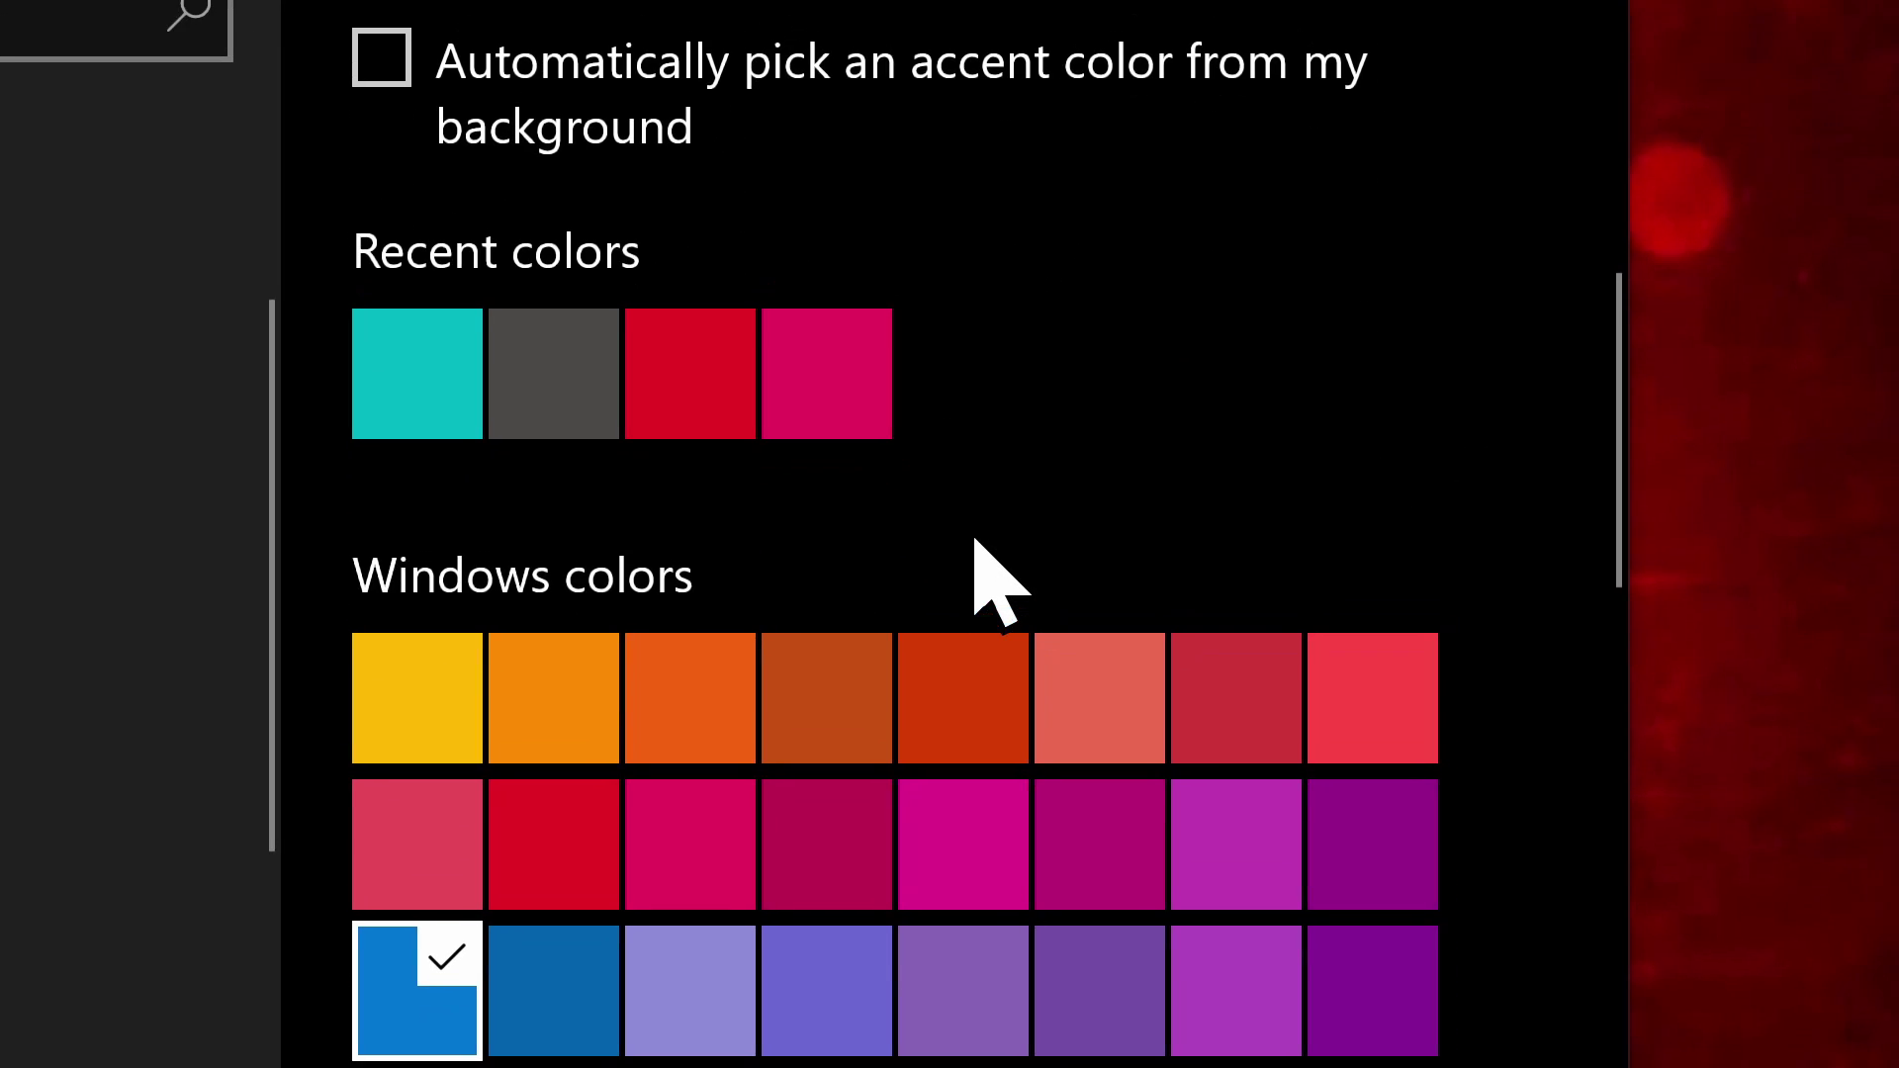
pyautogui.scroll(5, 1177, 559)
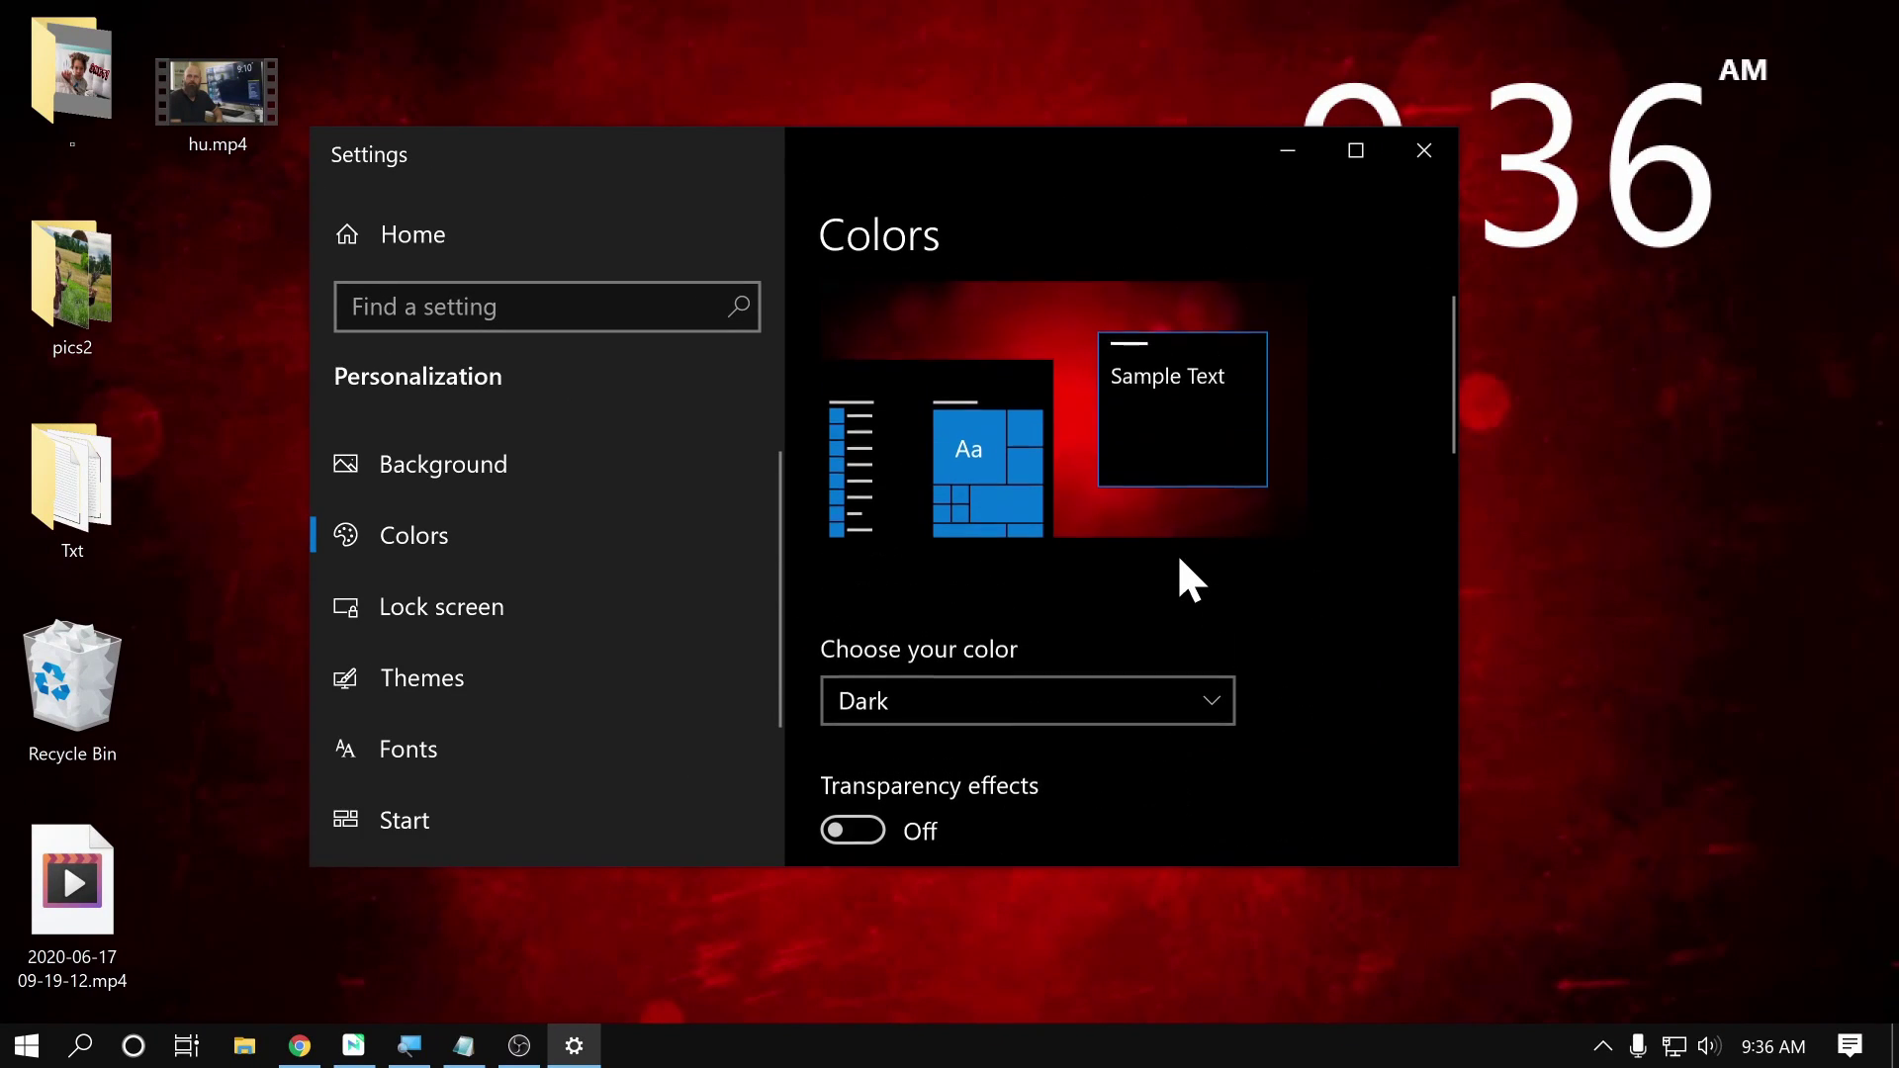
# Choose the Red swatch under Windows colors and confirm the Start tiles turn red
pyautogui.press('super')
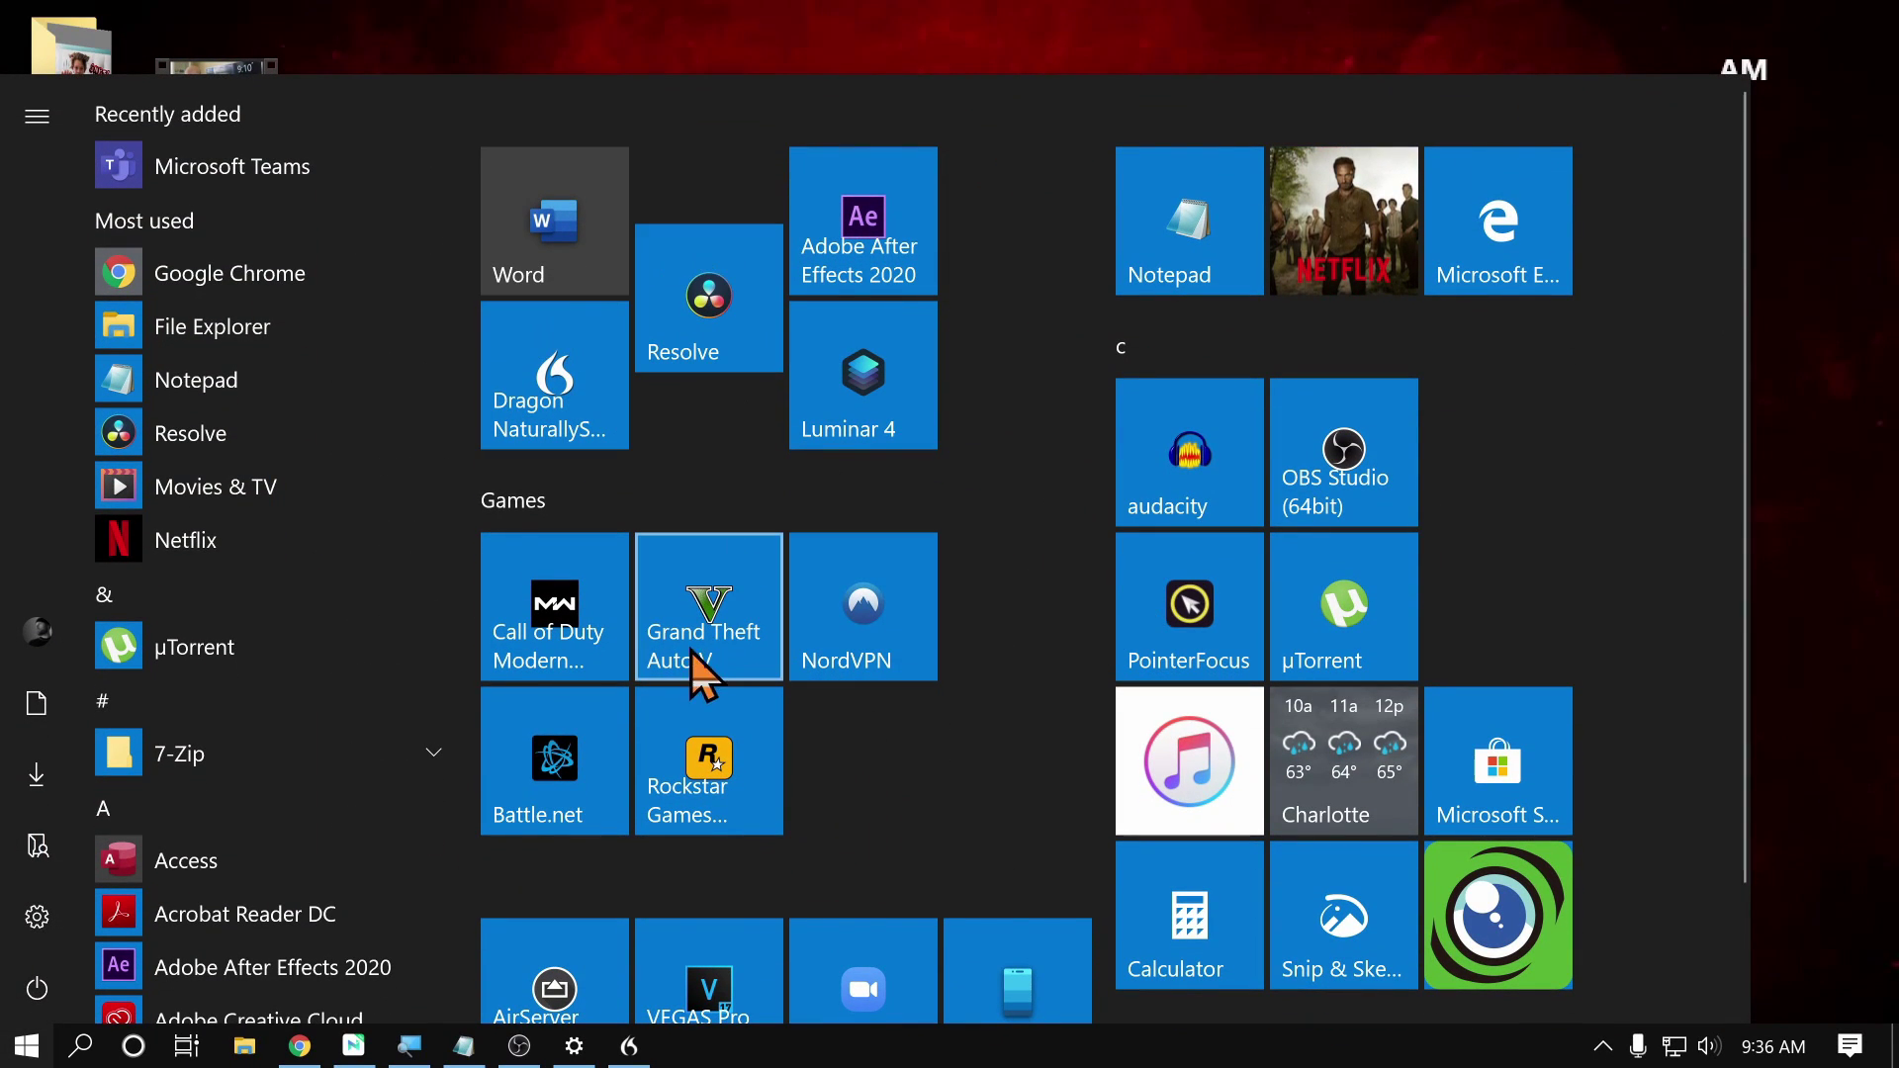
pyautogui.press('super')
pyautogui.scroll(-5, 1212, 728)
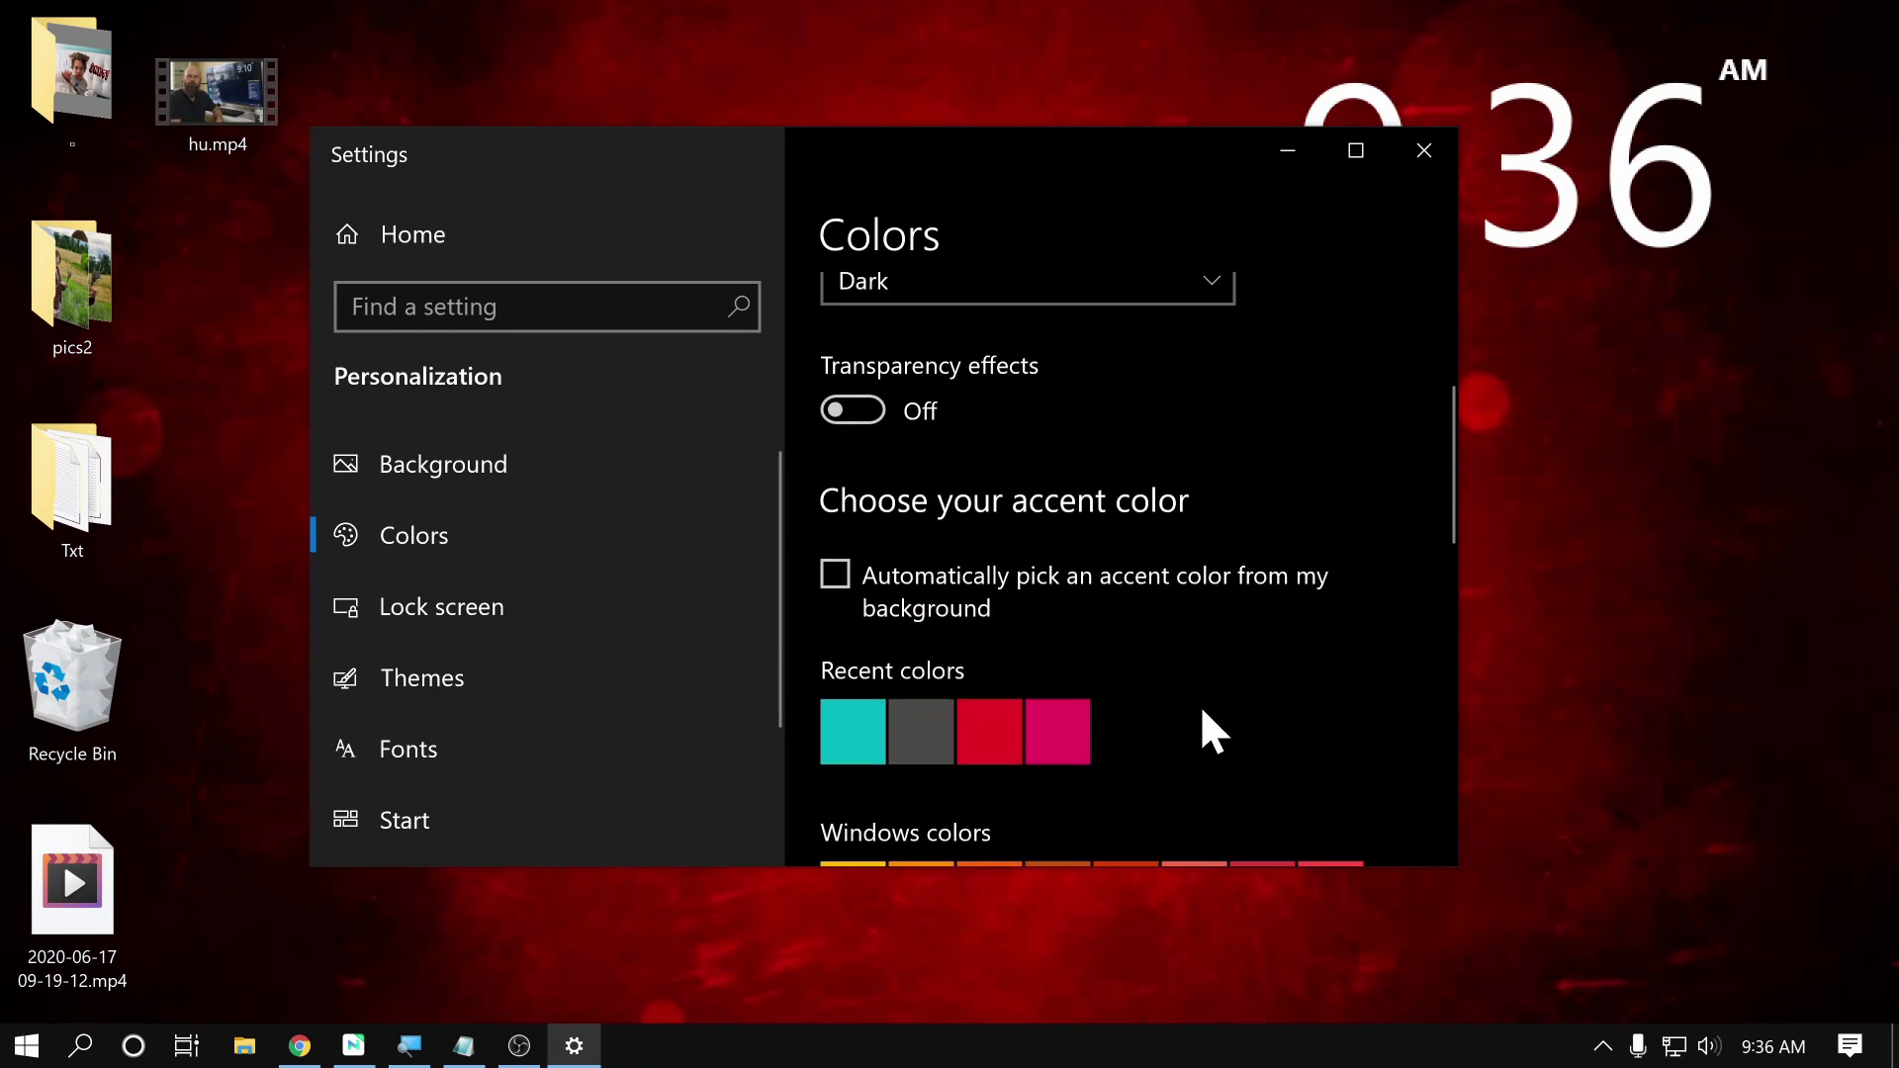
pyautogui.scroll(-5, 905, 530)
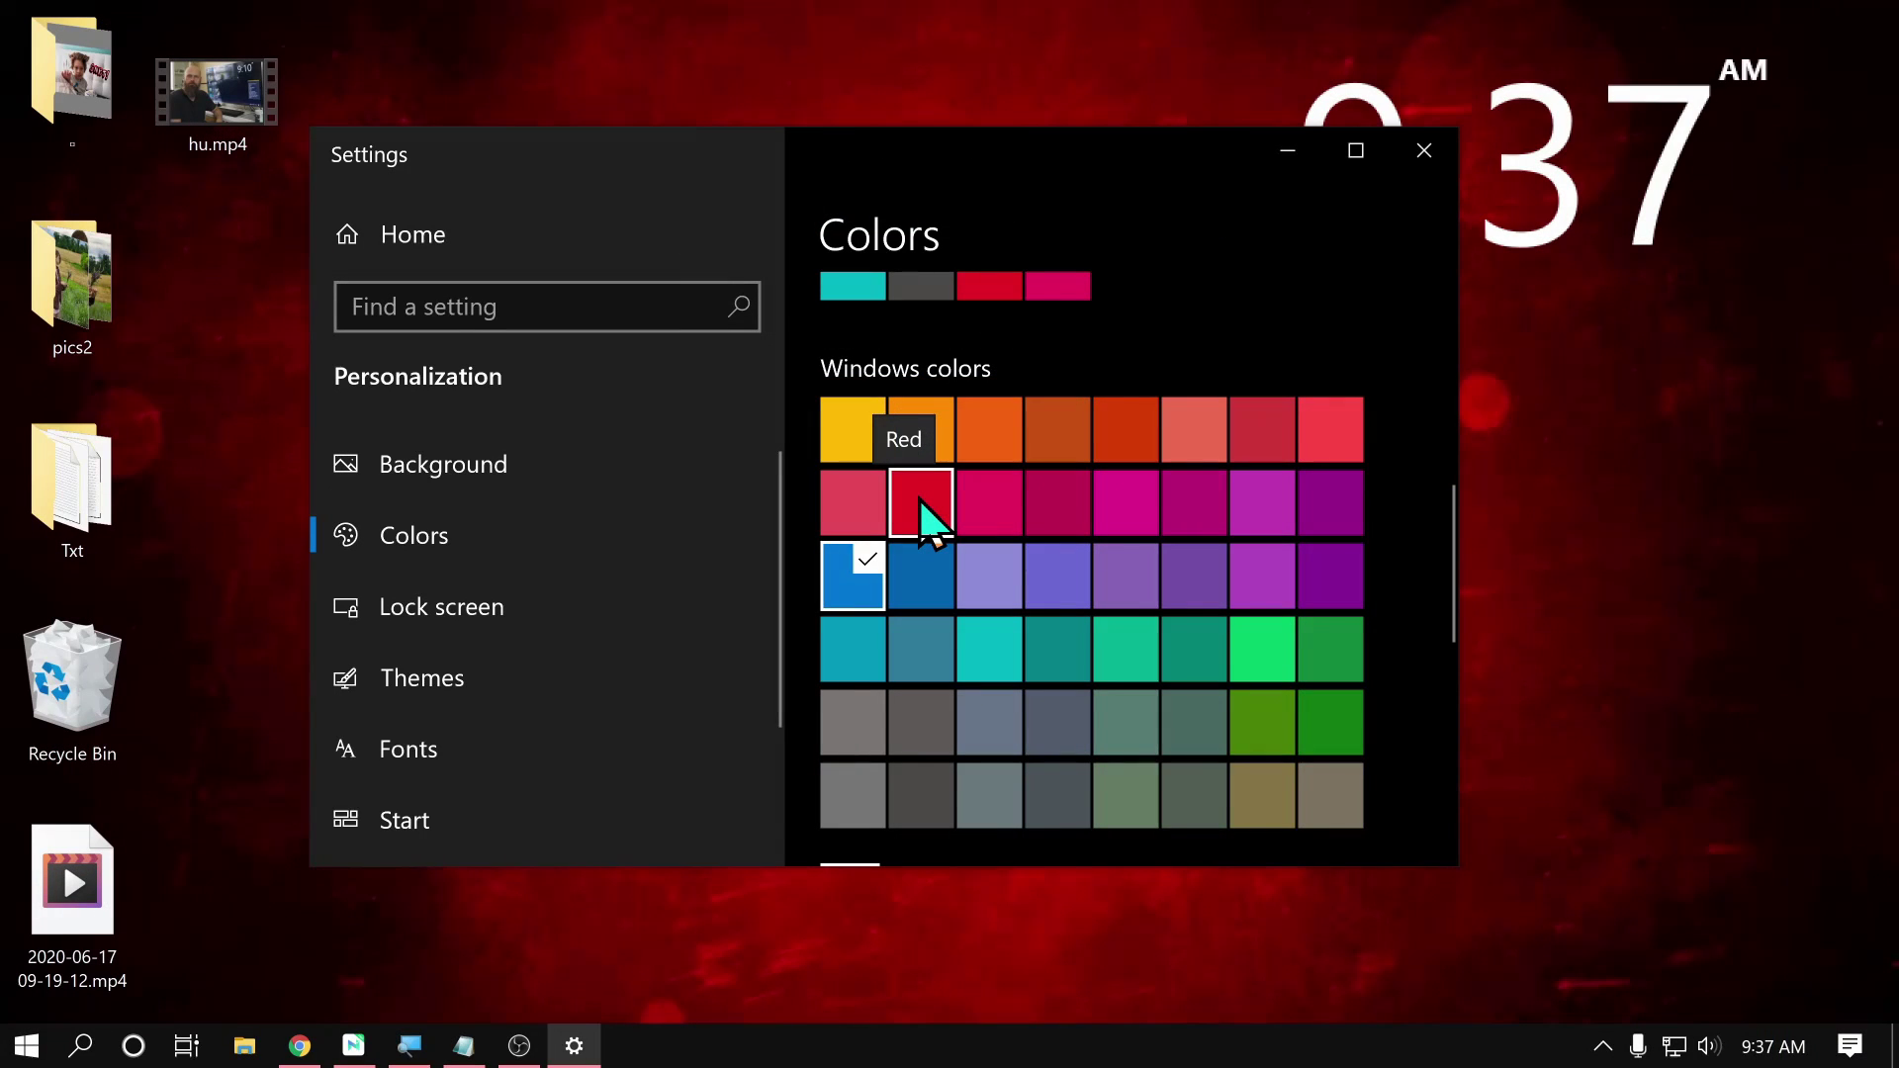
pyautogui.click(965, 530)
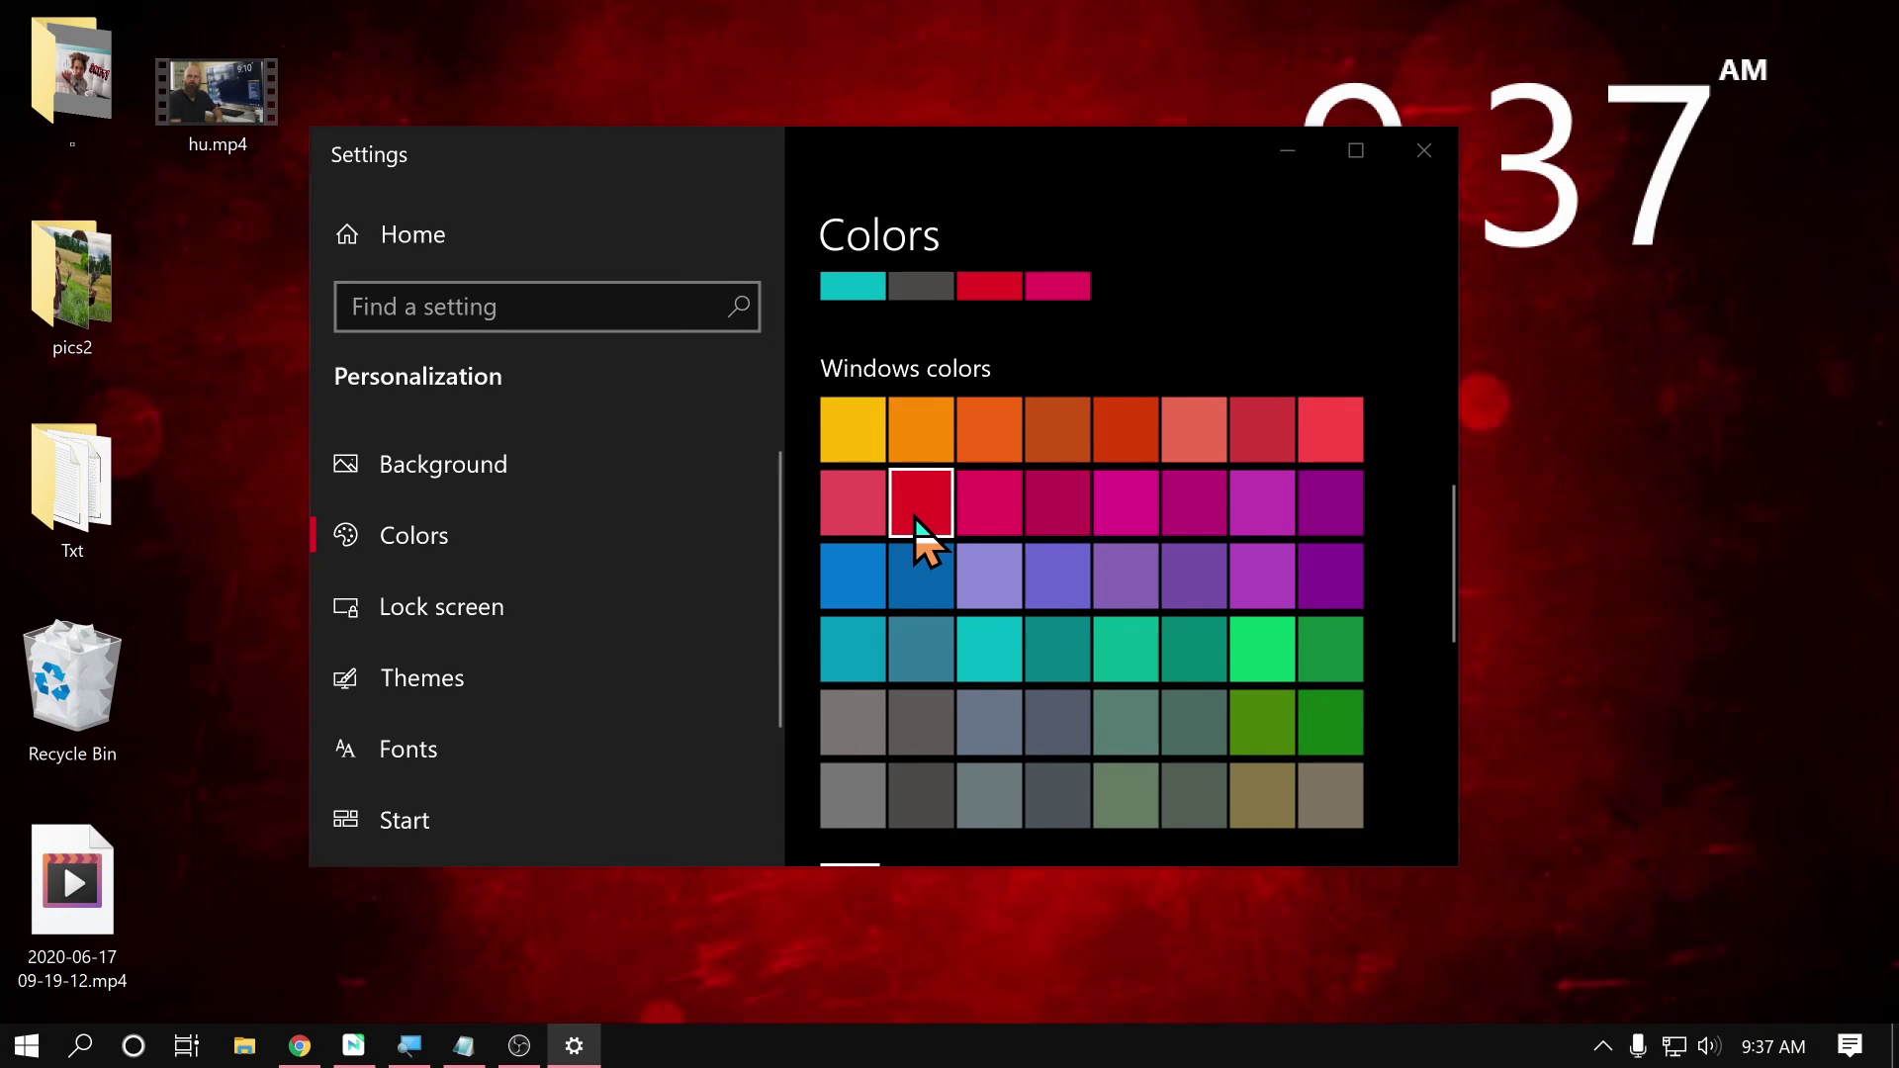
pyautogui.press('super')
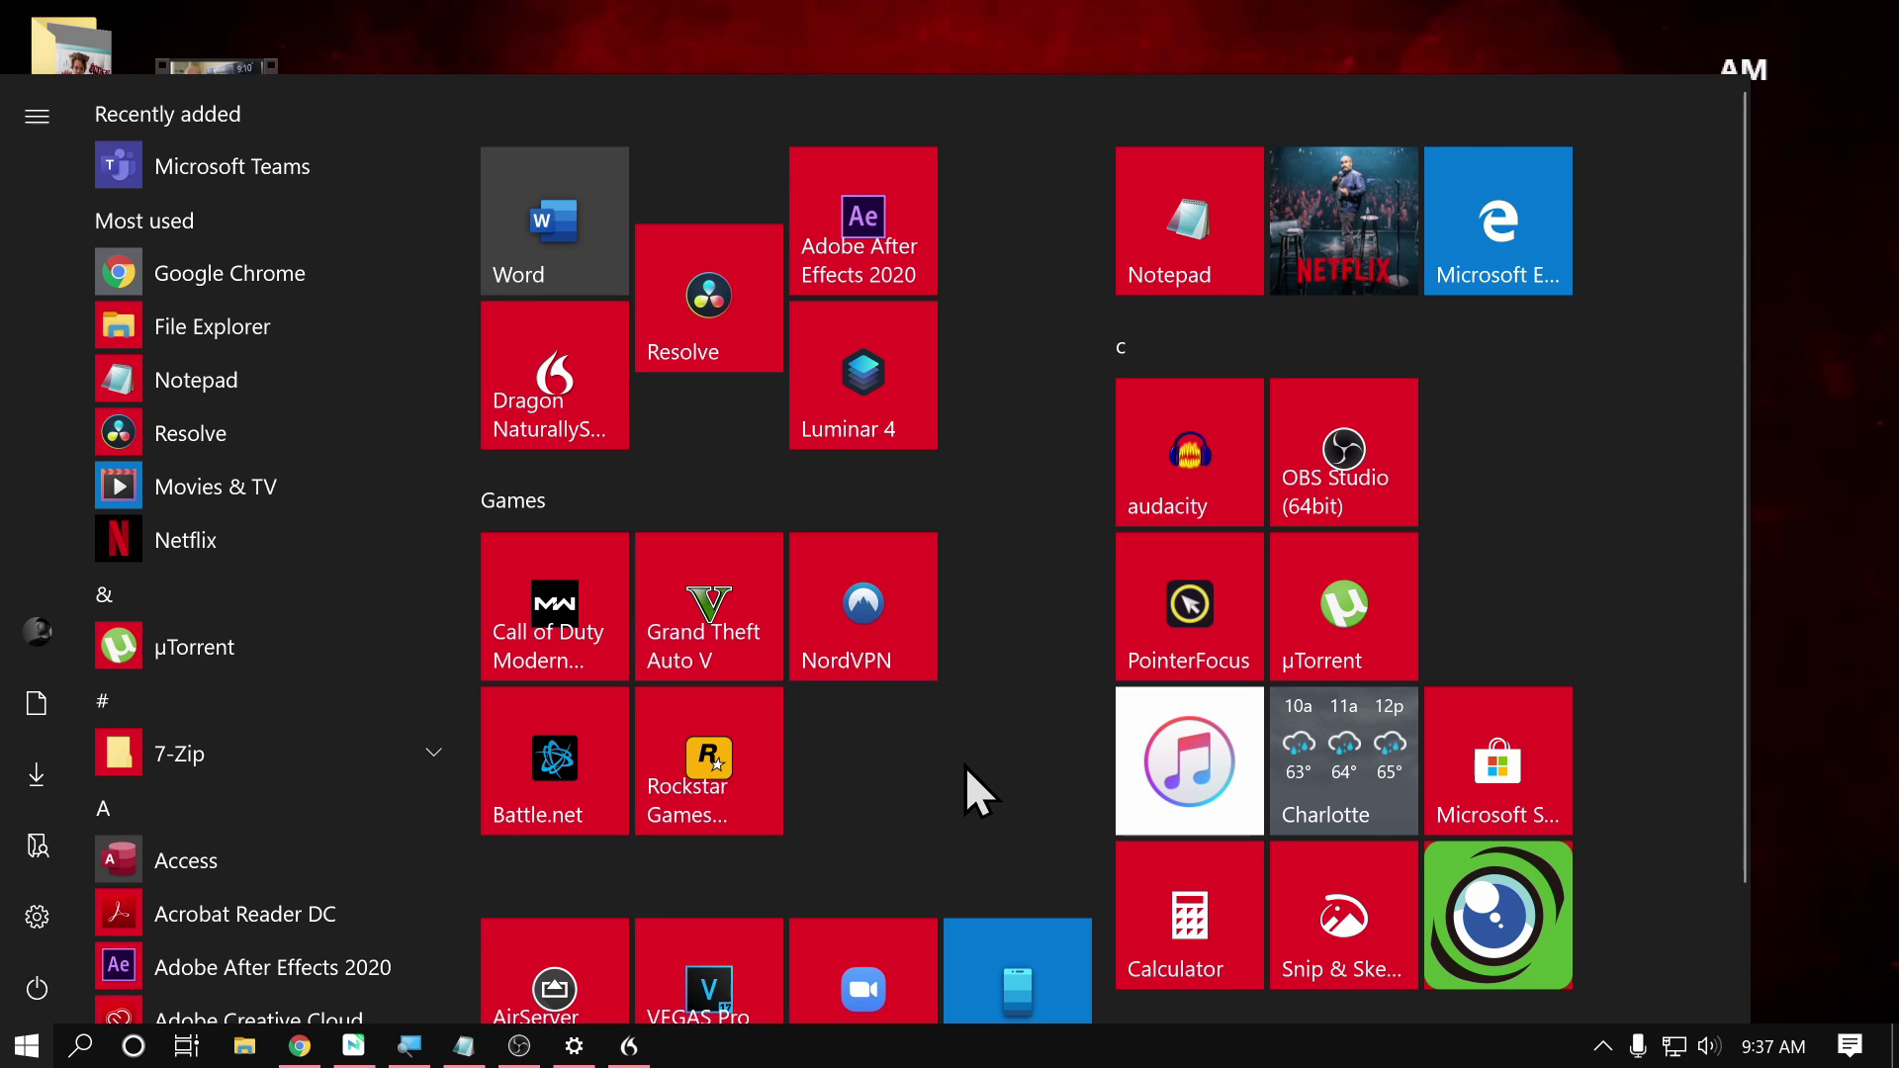
pyautogui.press('Escape')
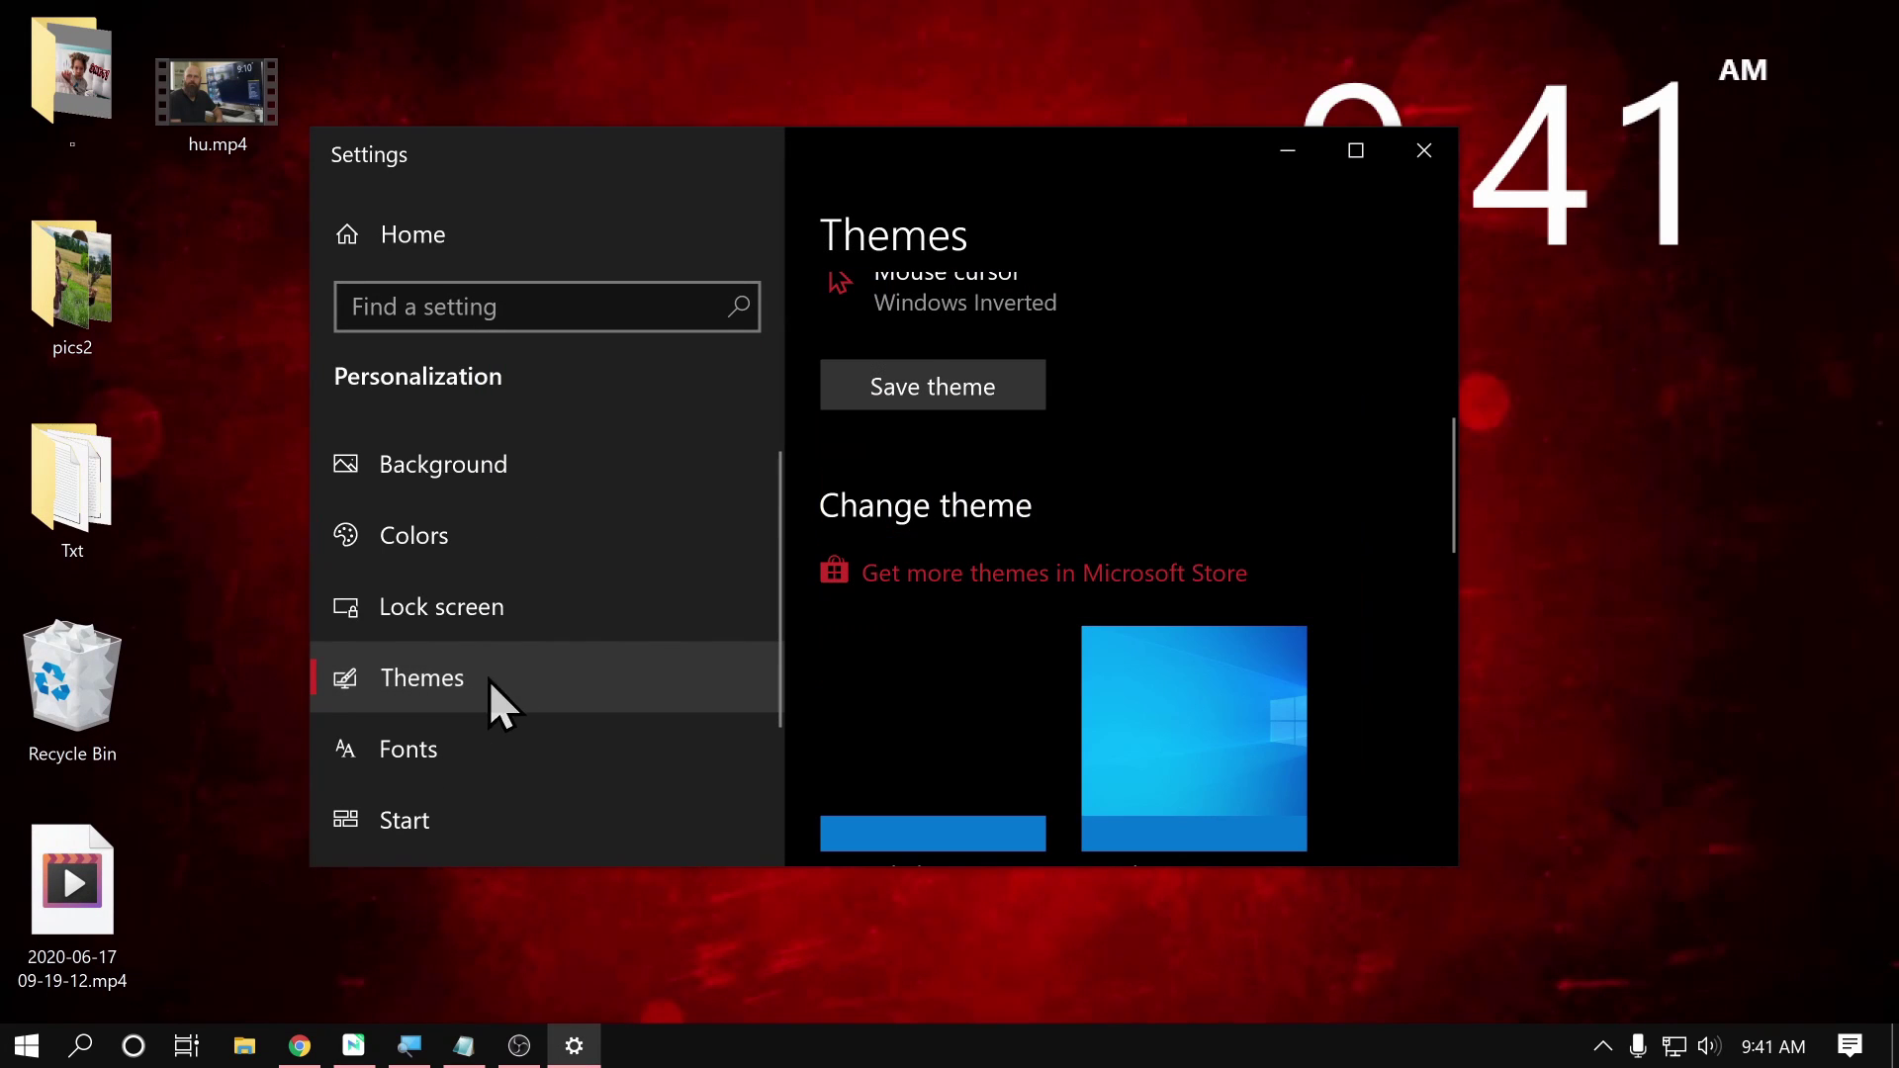
pyautogui.scroll(2, 833, 605)
pyautogui.scroll(3, 834, 602)
pyautogui.scroll(-2, 1100, 613)
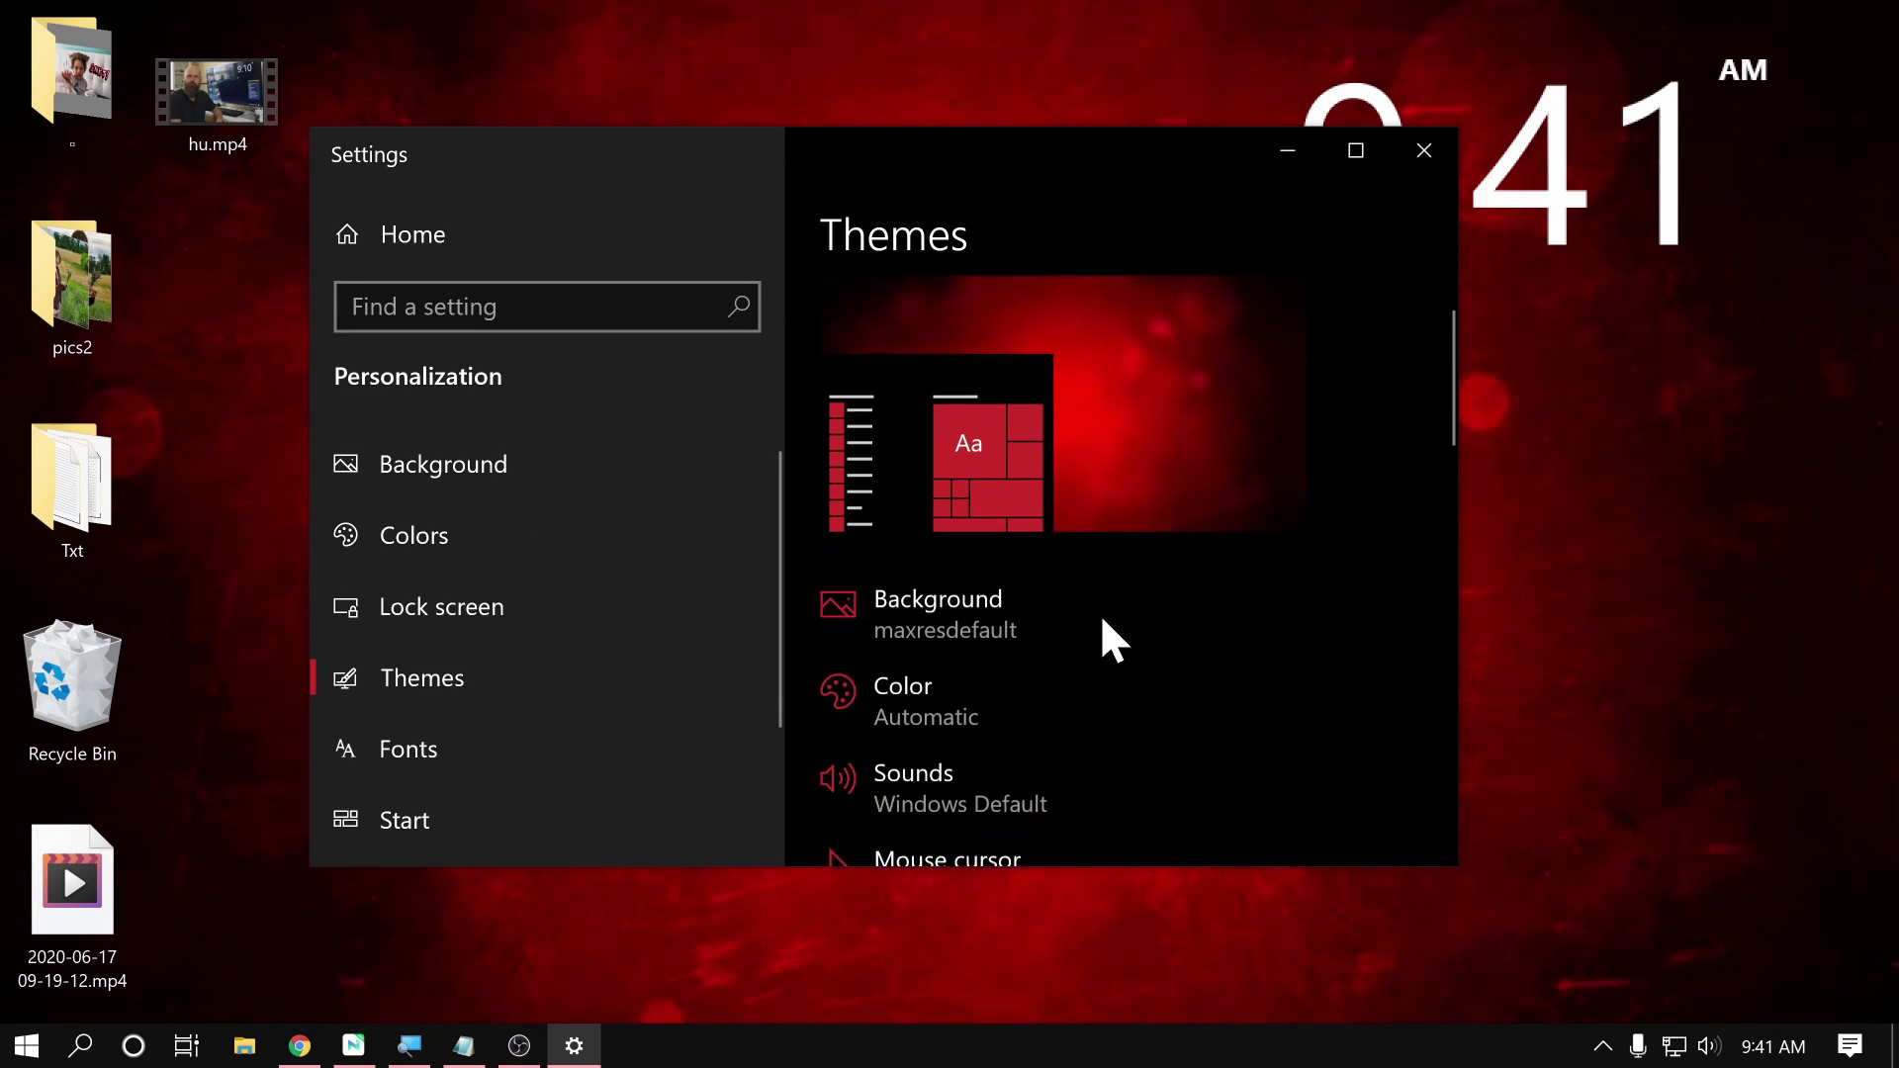
pyautogui.scroll(-1, 1099, 613)
pyautogui.scroll(-2, 1100, 613)
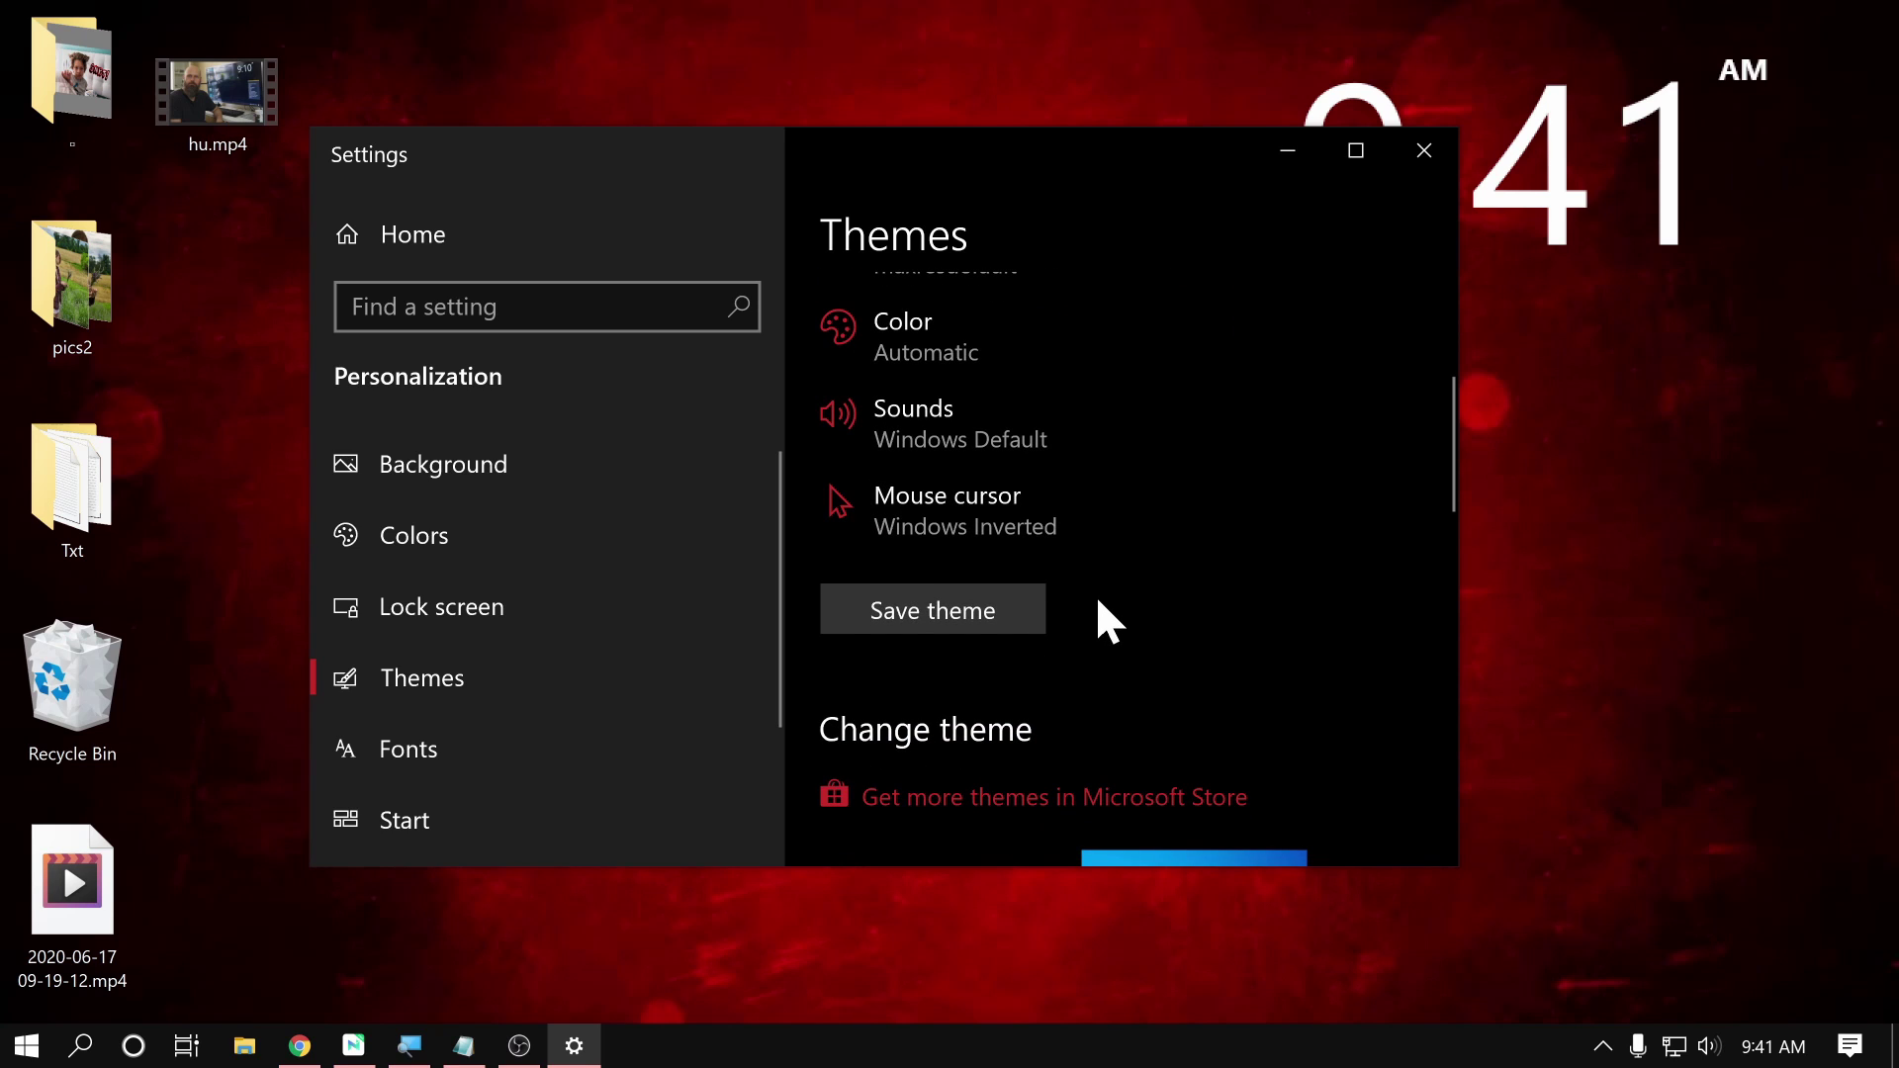
pyautogui.scroll(-2, 1099, 606)
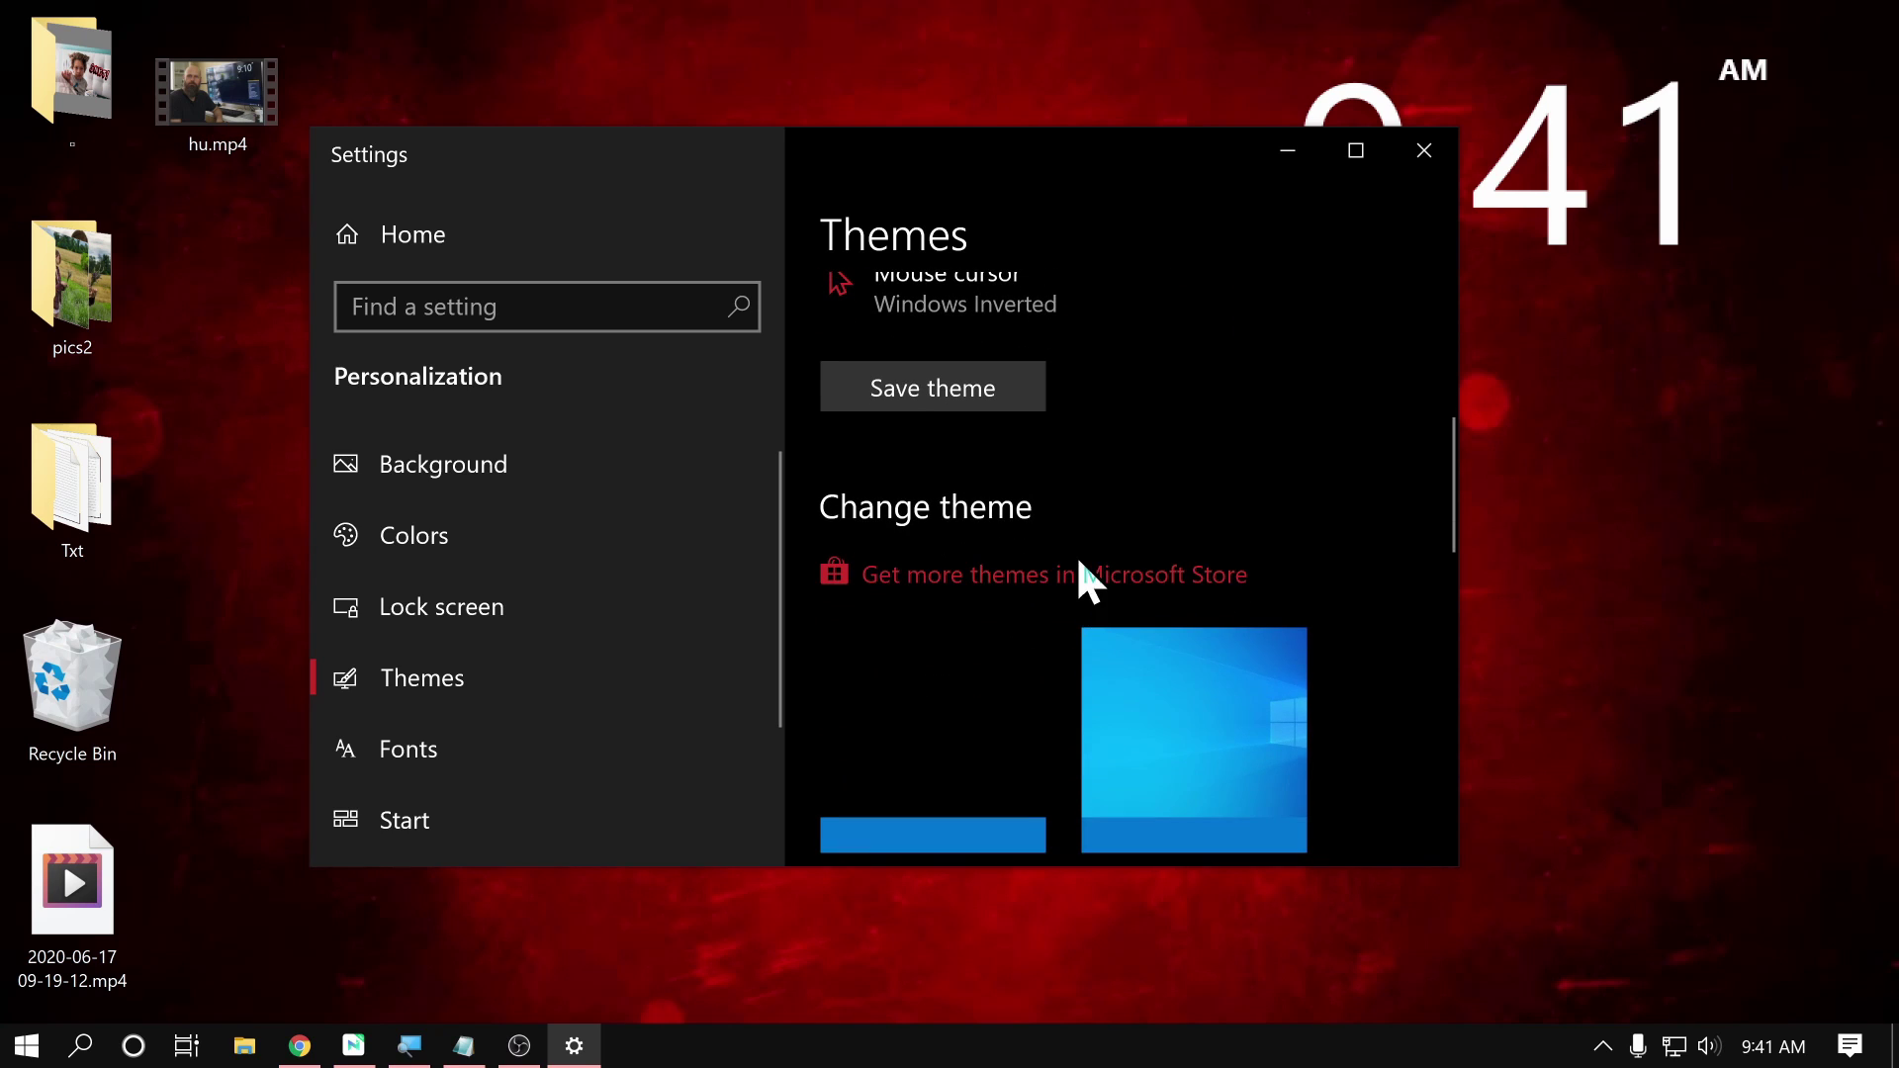
pyautogui.scroll(-3, 1106, 465)
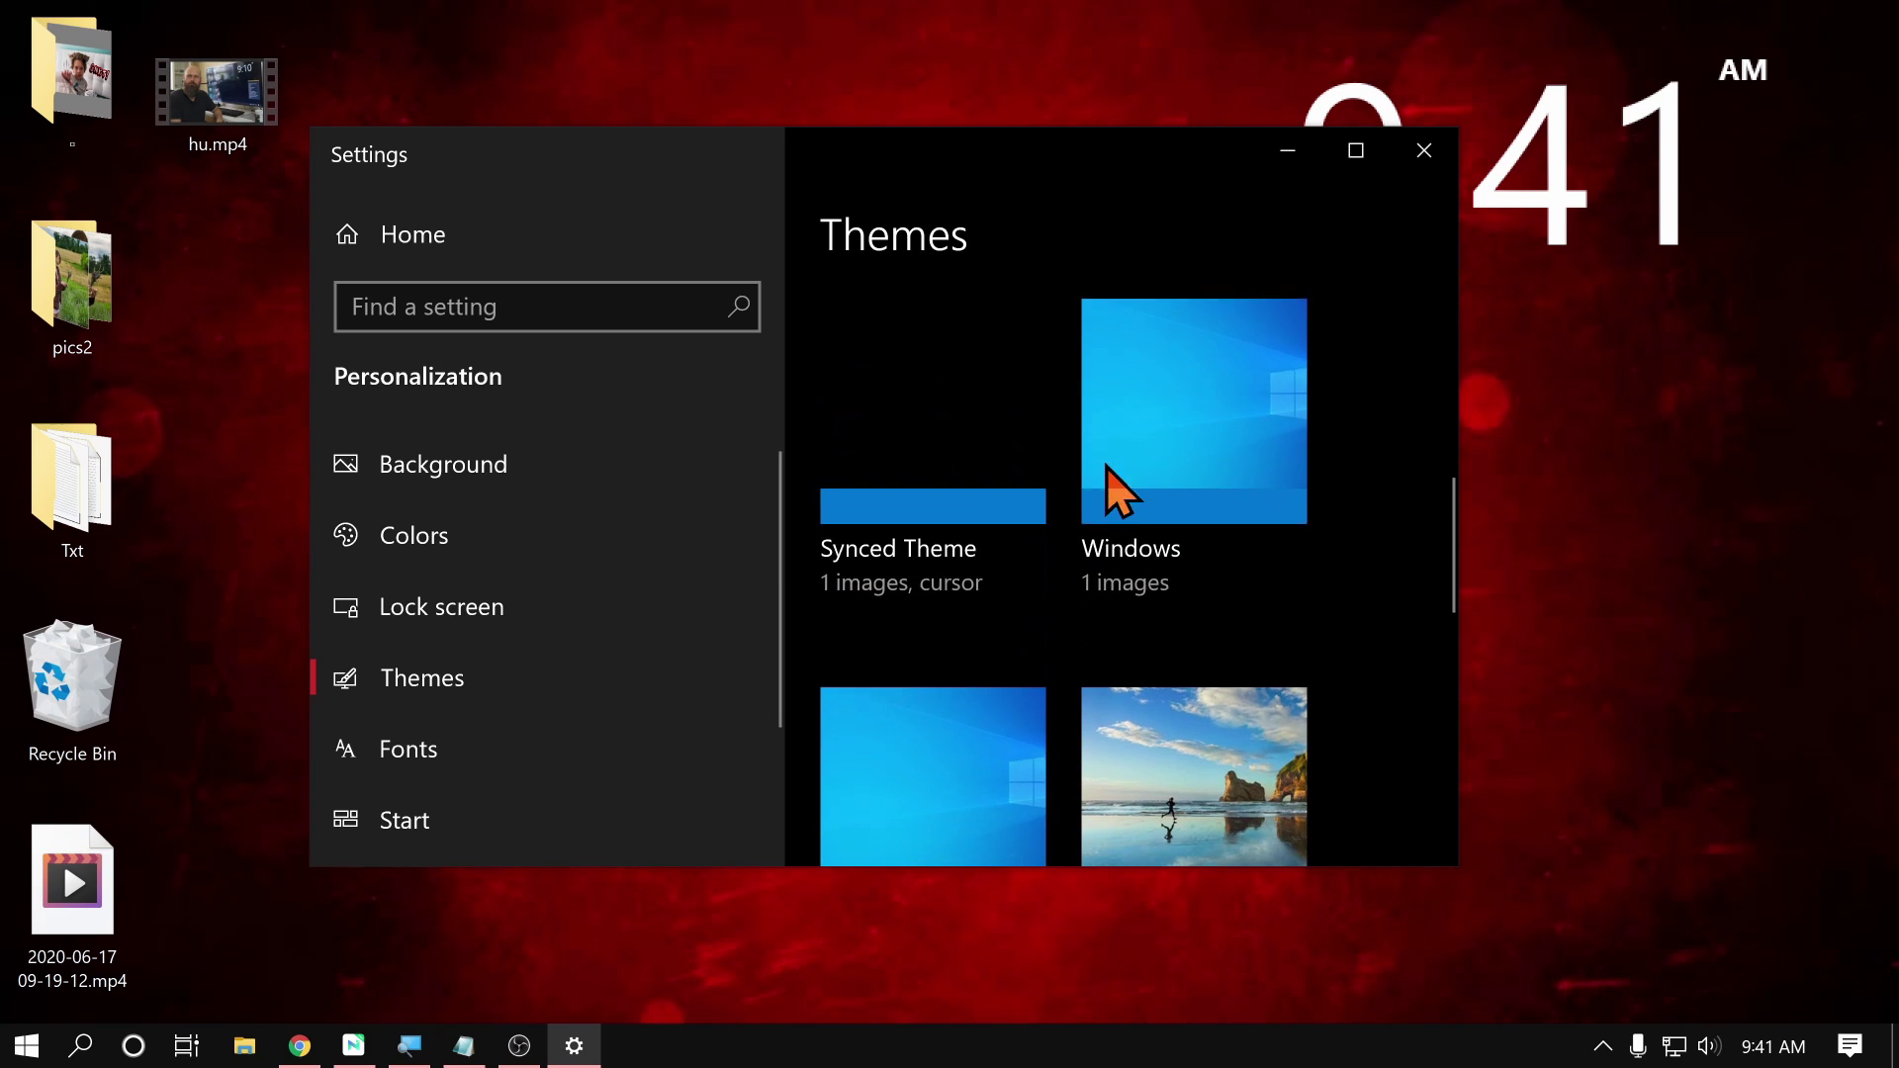
pyautogui.scroll(-6, 1088, 712)
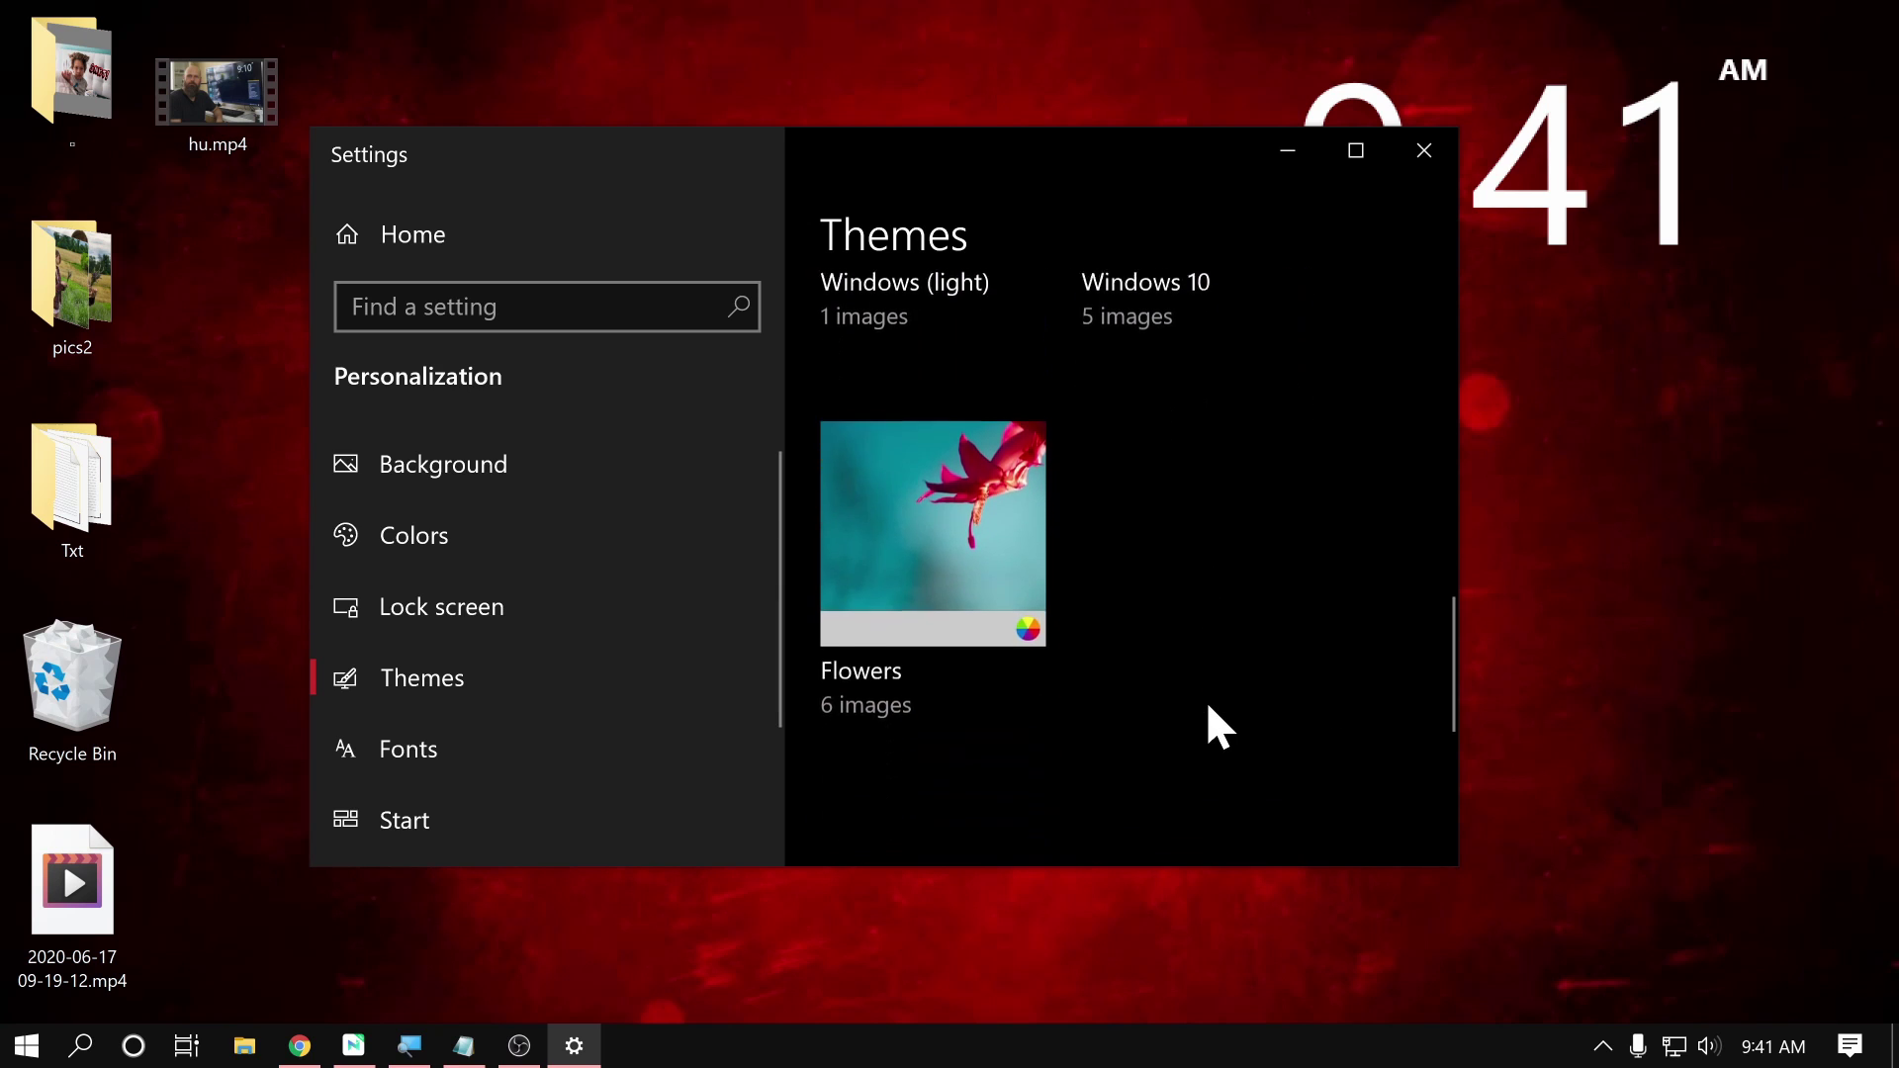
pyautogui.scroll(-3, 1206, 712)
pyautogui.scroll(15, 1080, 636)
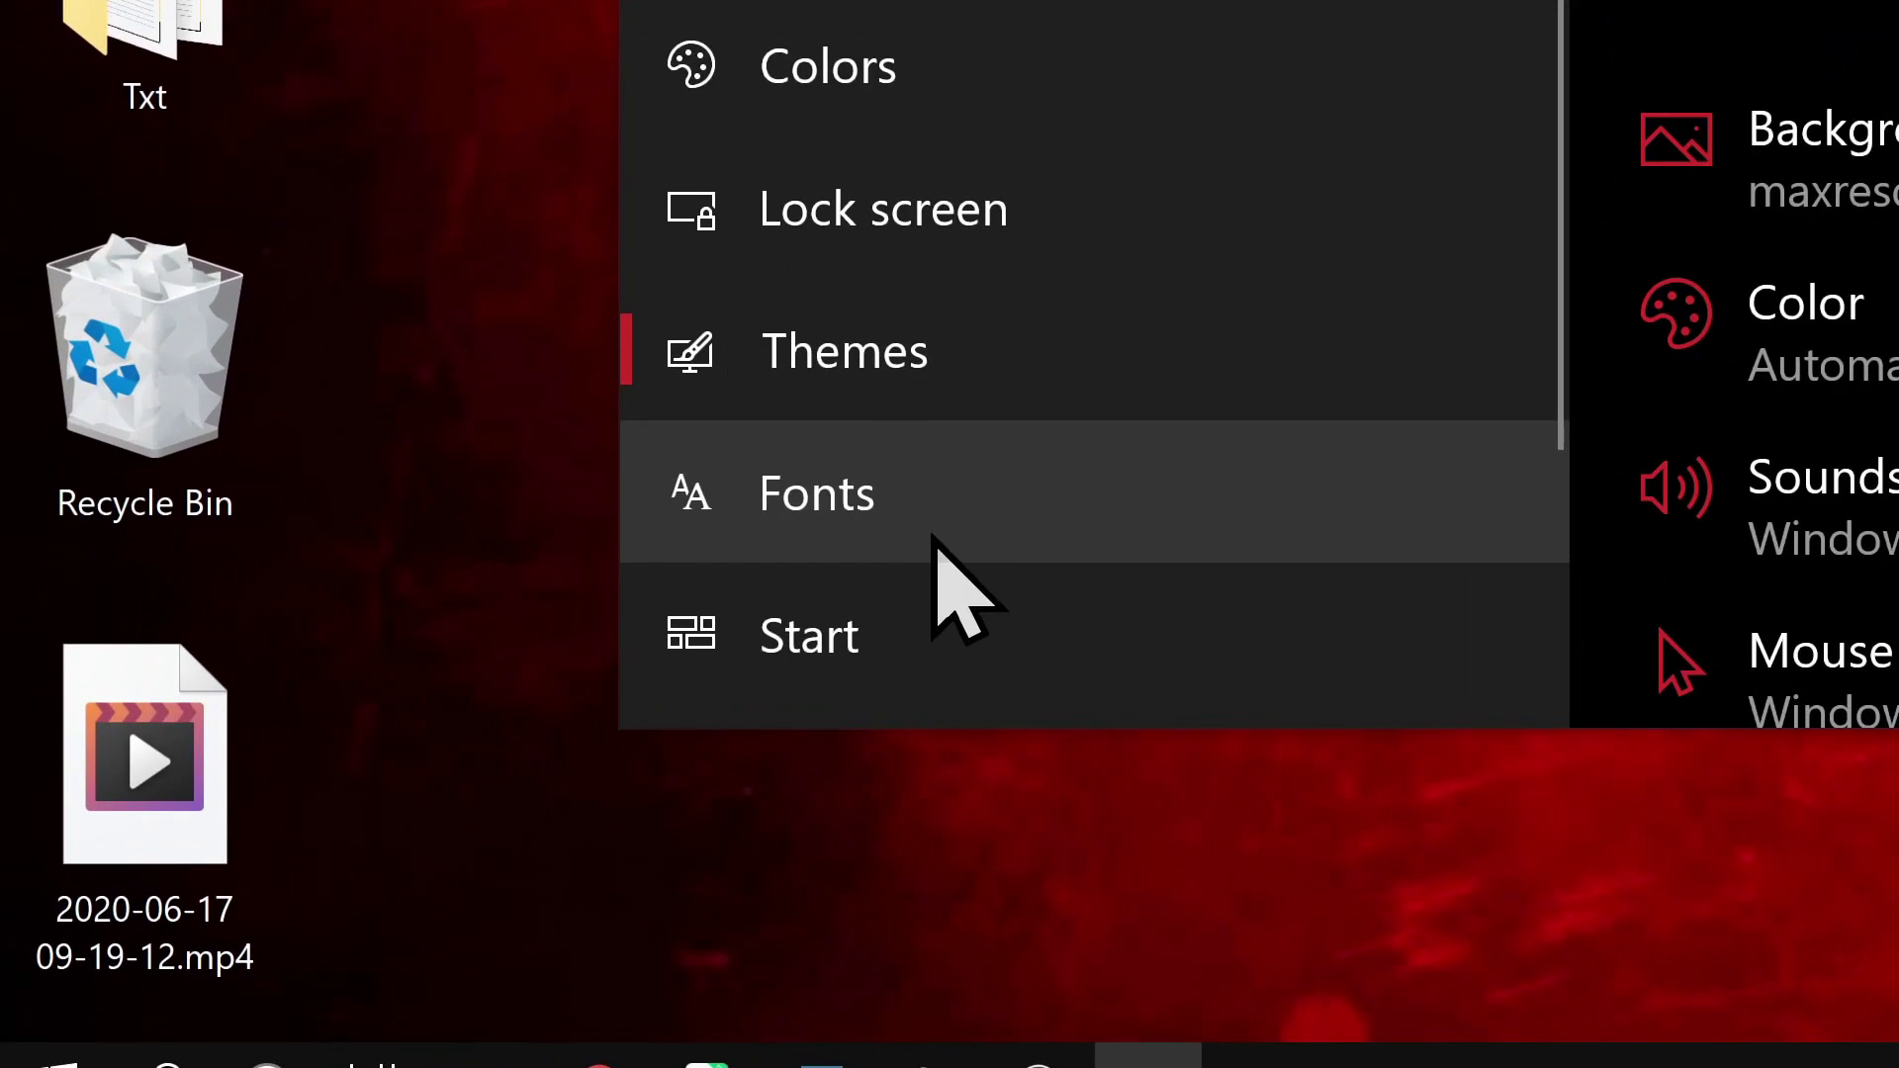
pyautogui.click(934, 539)
# Scroll up and down through the Available fonts list
pyautogui.scroll(-3, 1011, 542)
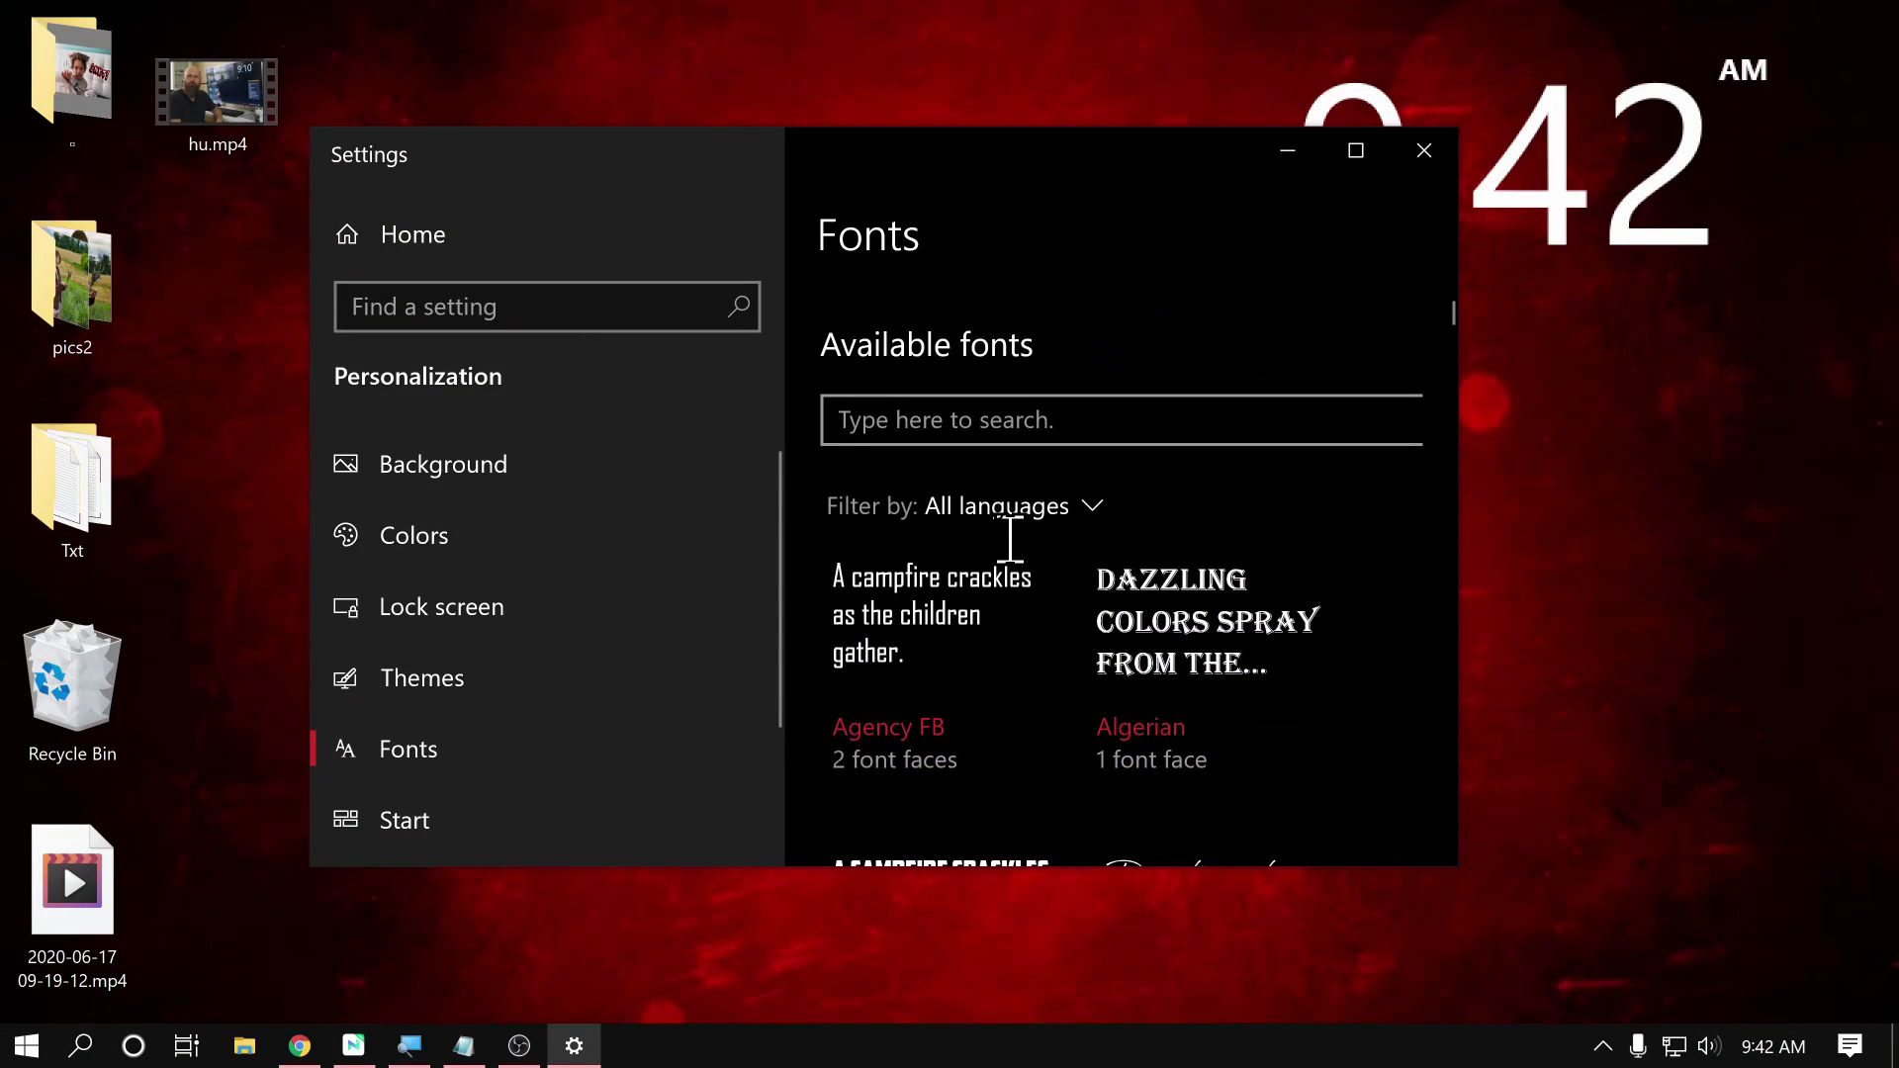
pyautogui.scroll(-2, 1011, 541)
pyautogui.scroll(-2, 1186, 653)
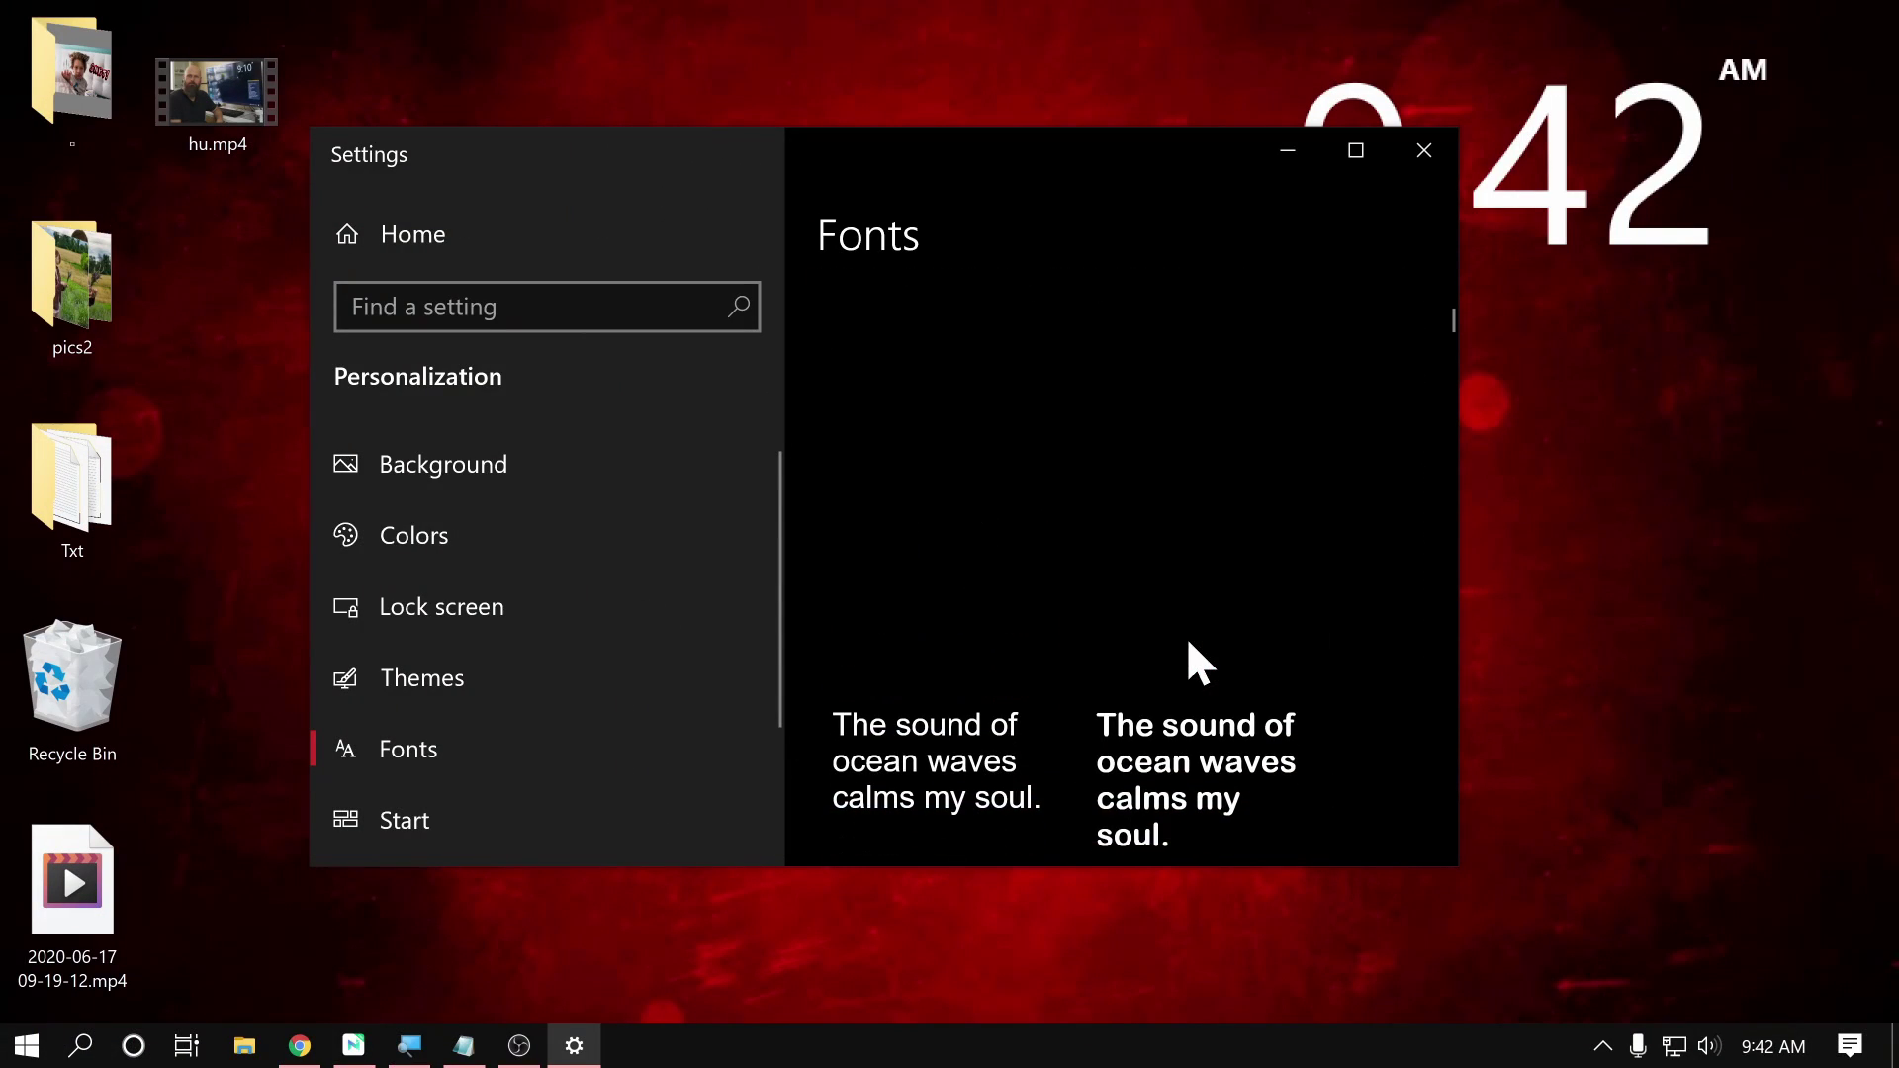
pyautogui.scroll(-3, 1184, 682)
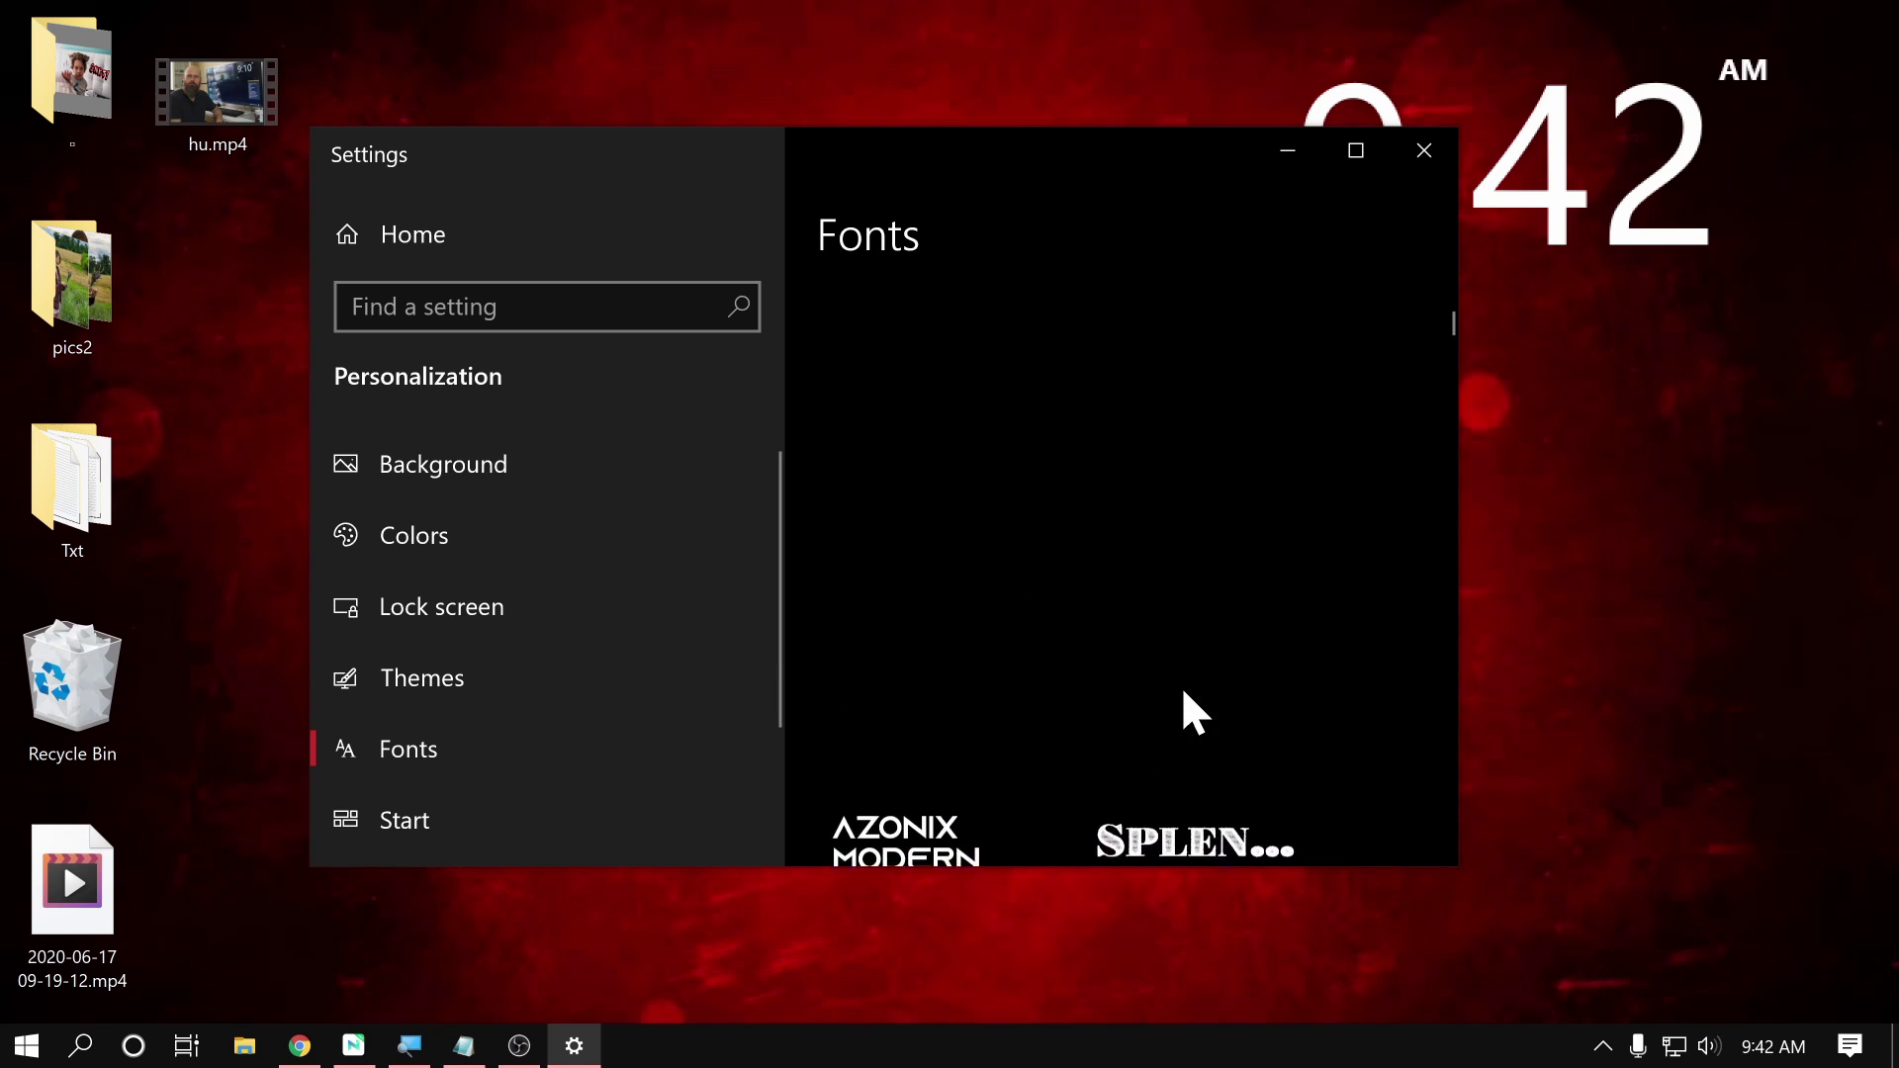
pyautogui.scroll(6, 1183, 694)
pyautogui.scroll(-2, 1184, 694)
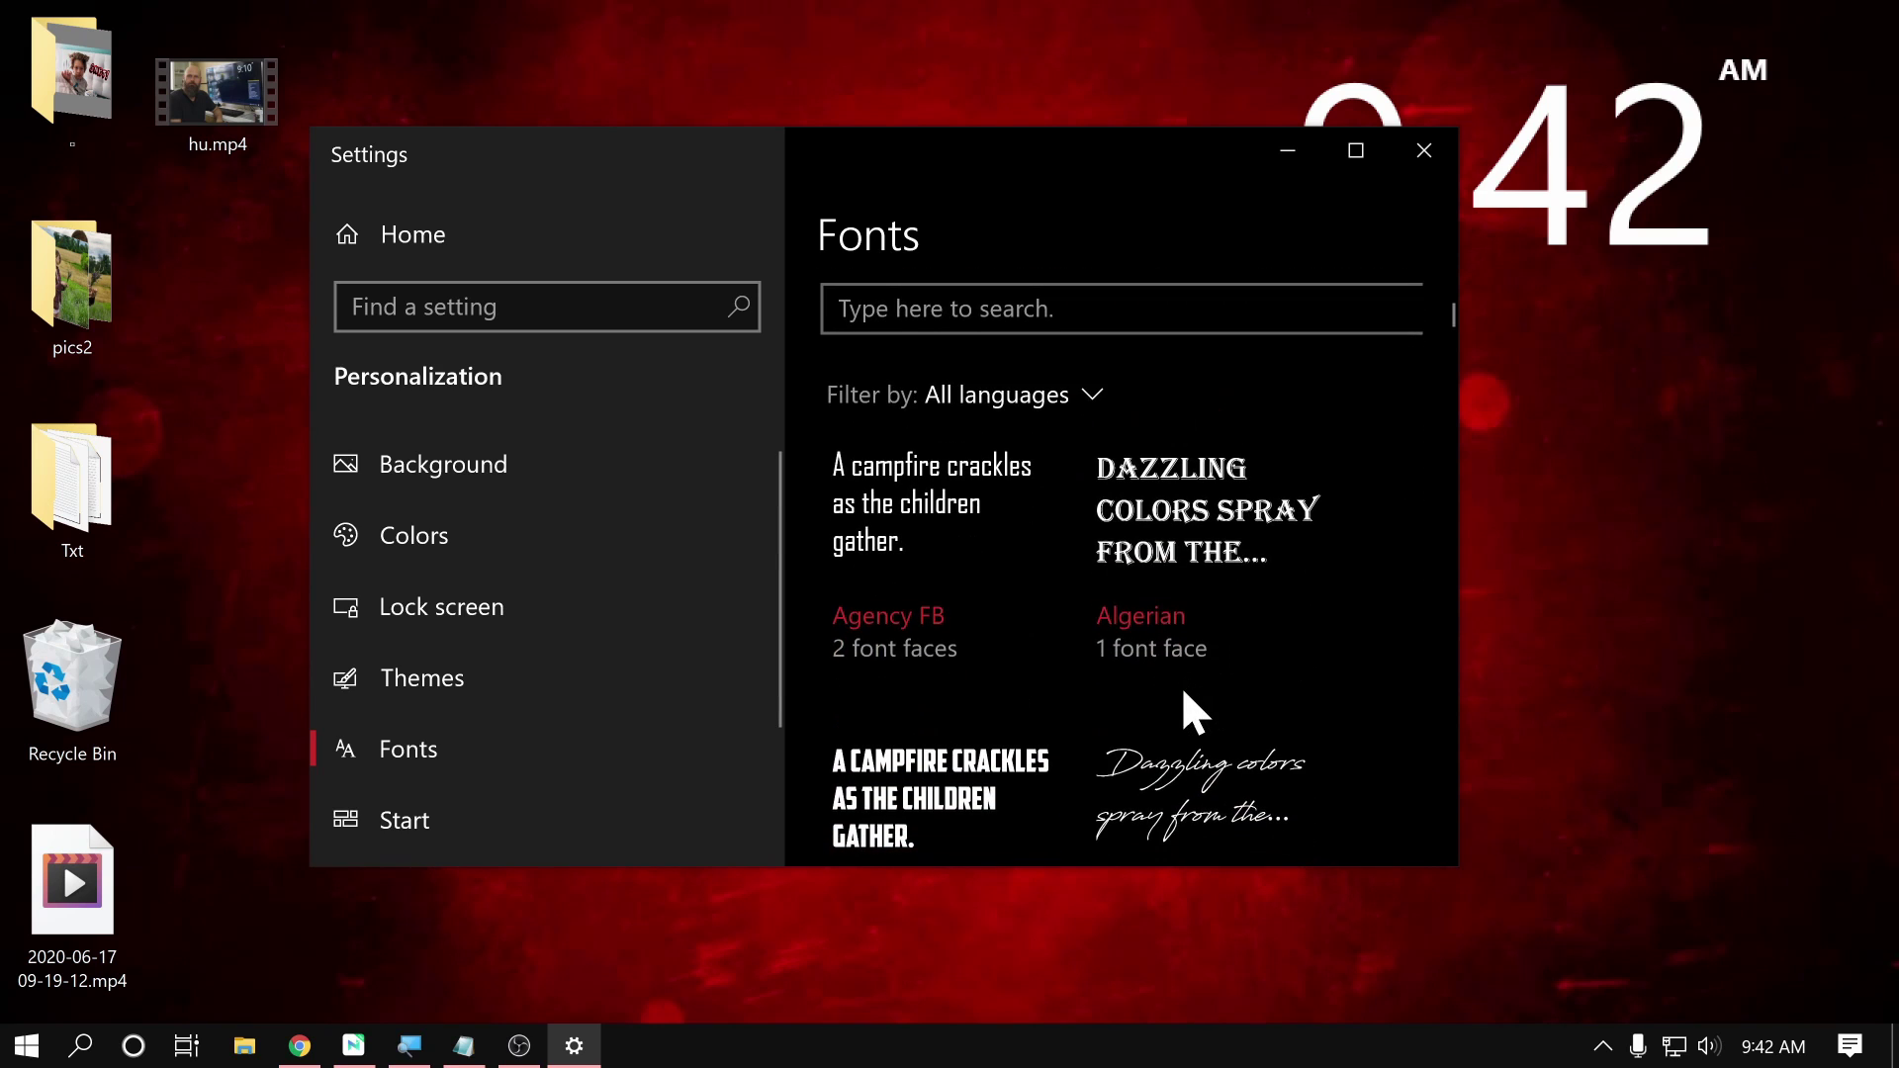
pyautogui.scroll(-5, 1183, 693)
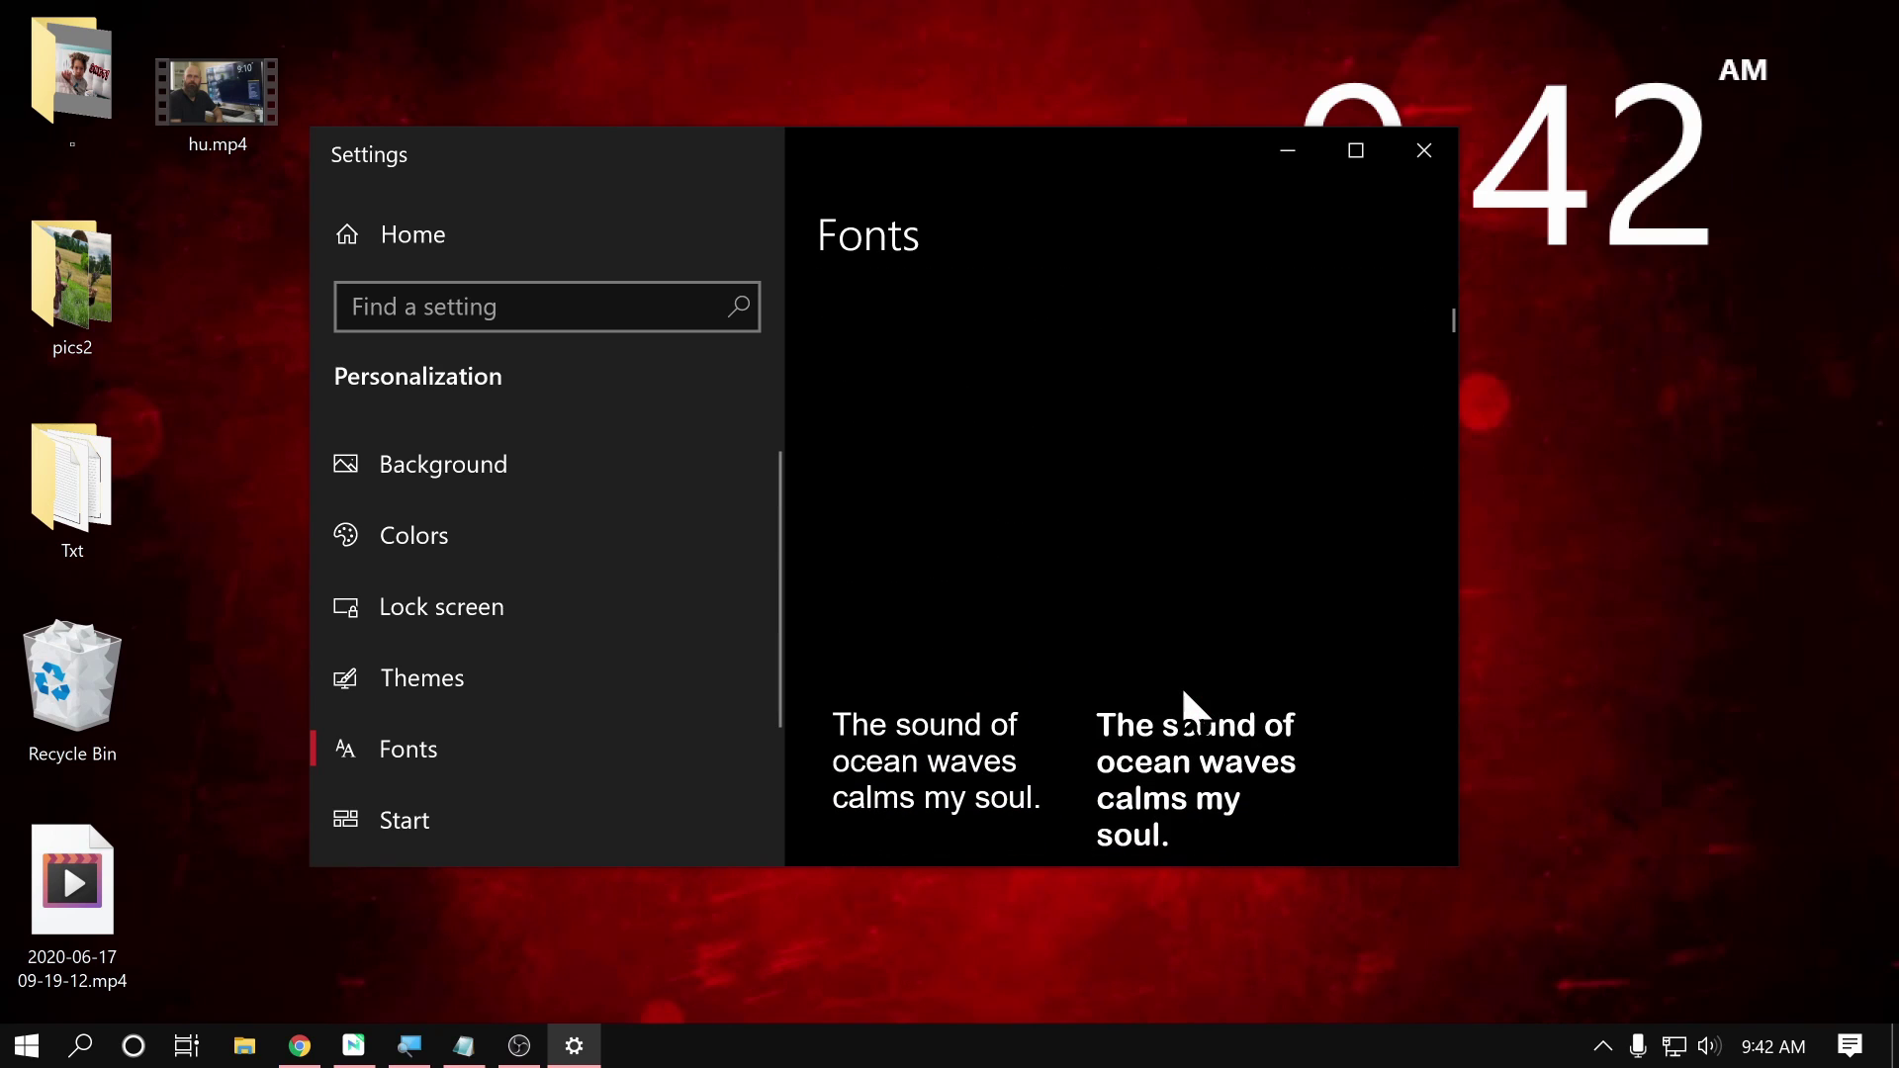
pyautogui.scroll(-3, 1184, 692)
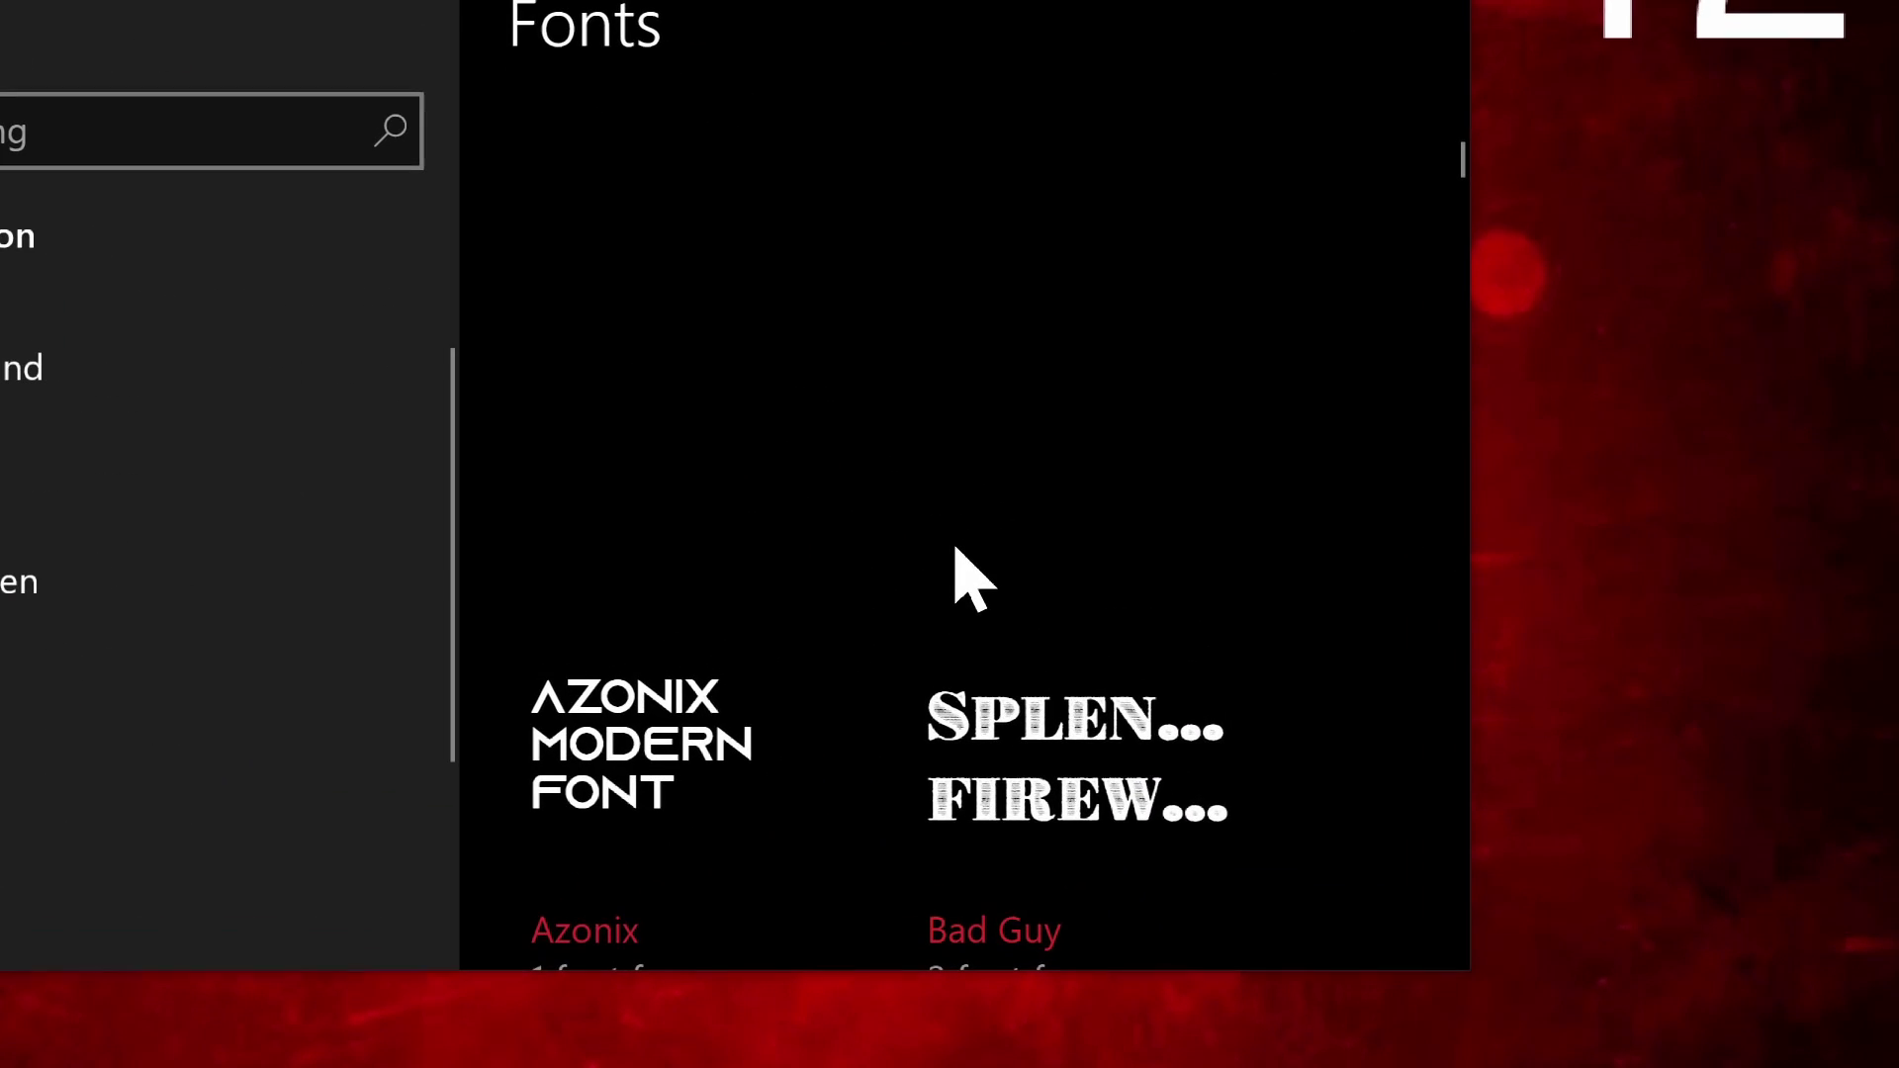
pyautogui.scroll(3, 1114, 585)
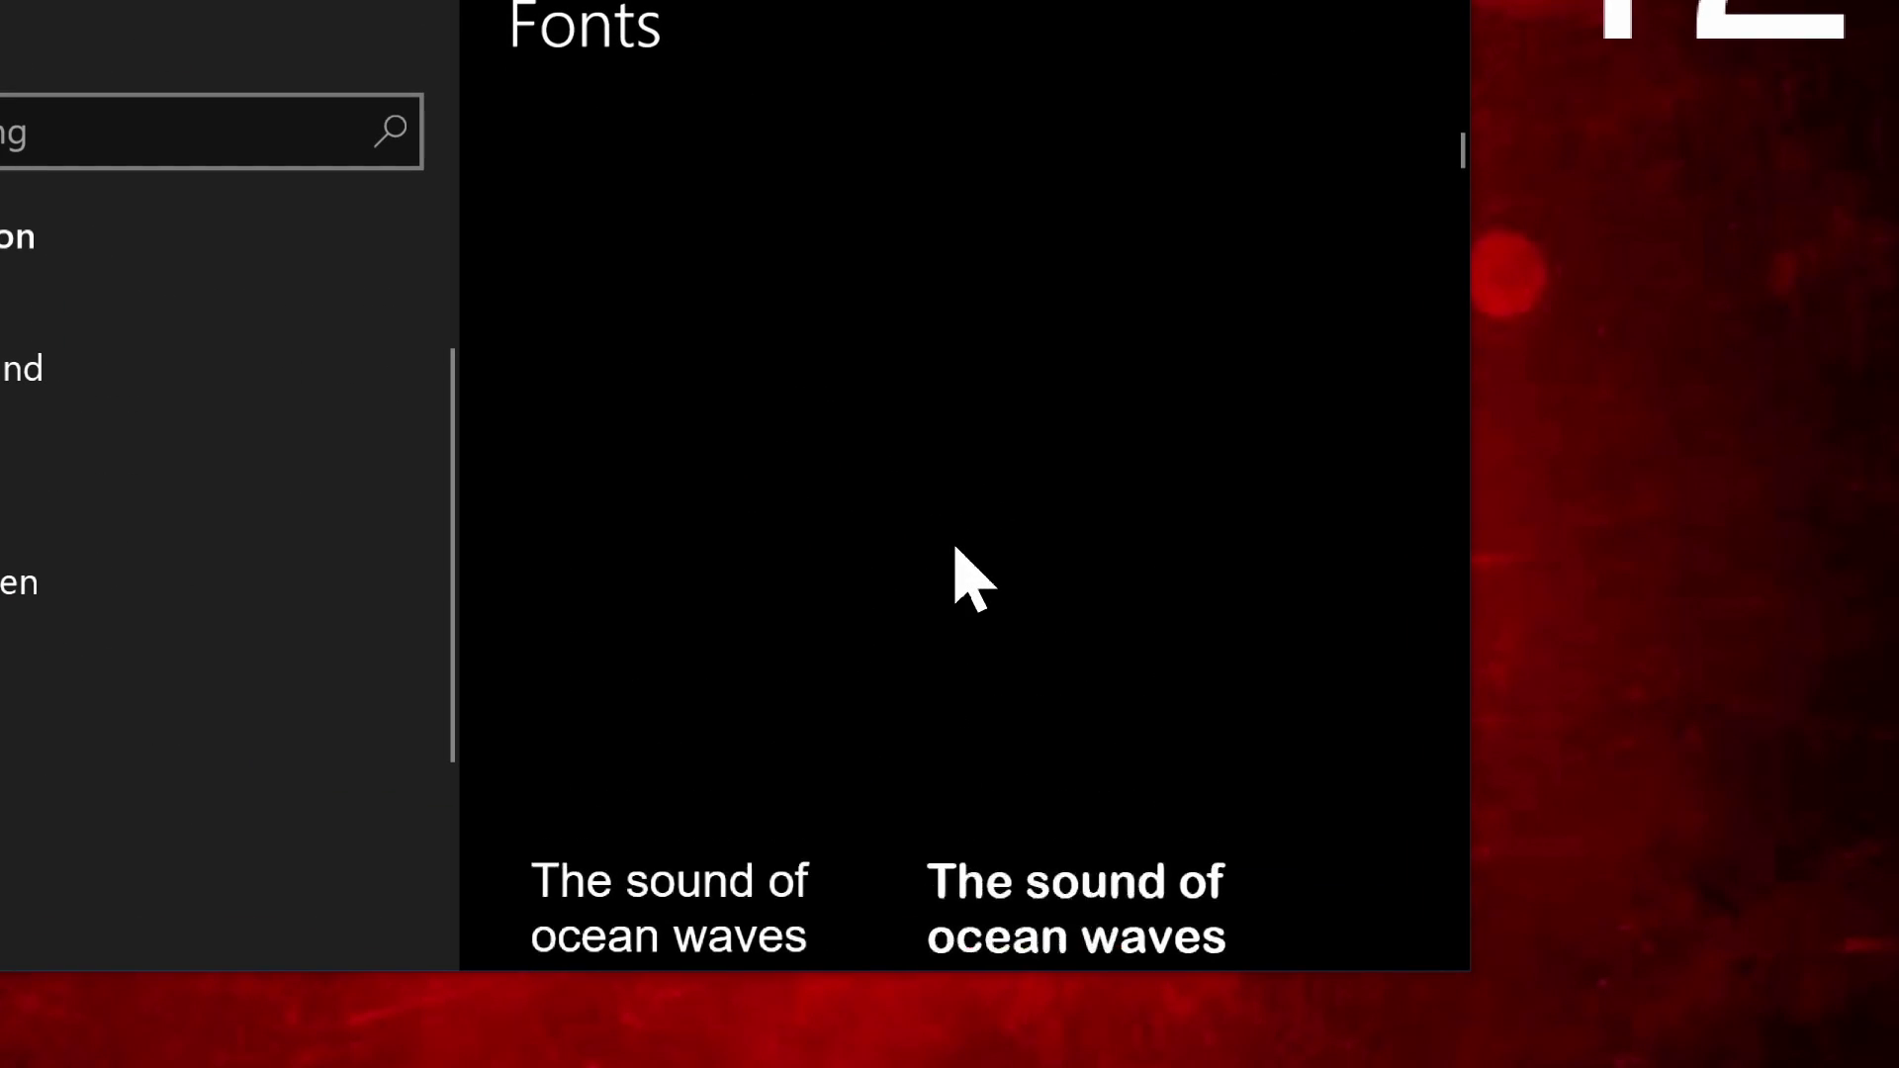
pyautogui.scroll(2, 956, 549)
pyautogui.scroll(-4, 957, 549)
pyautogui.scroll(-2, 956, 549)
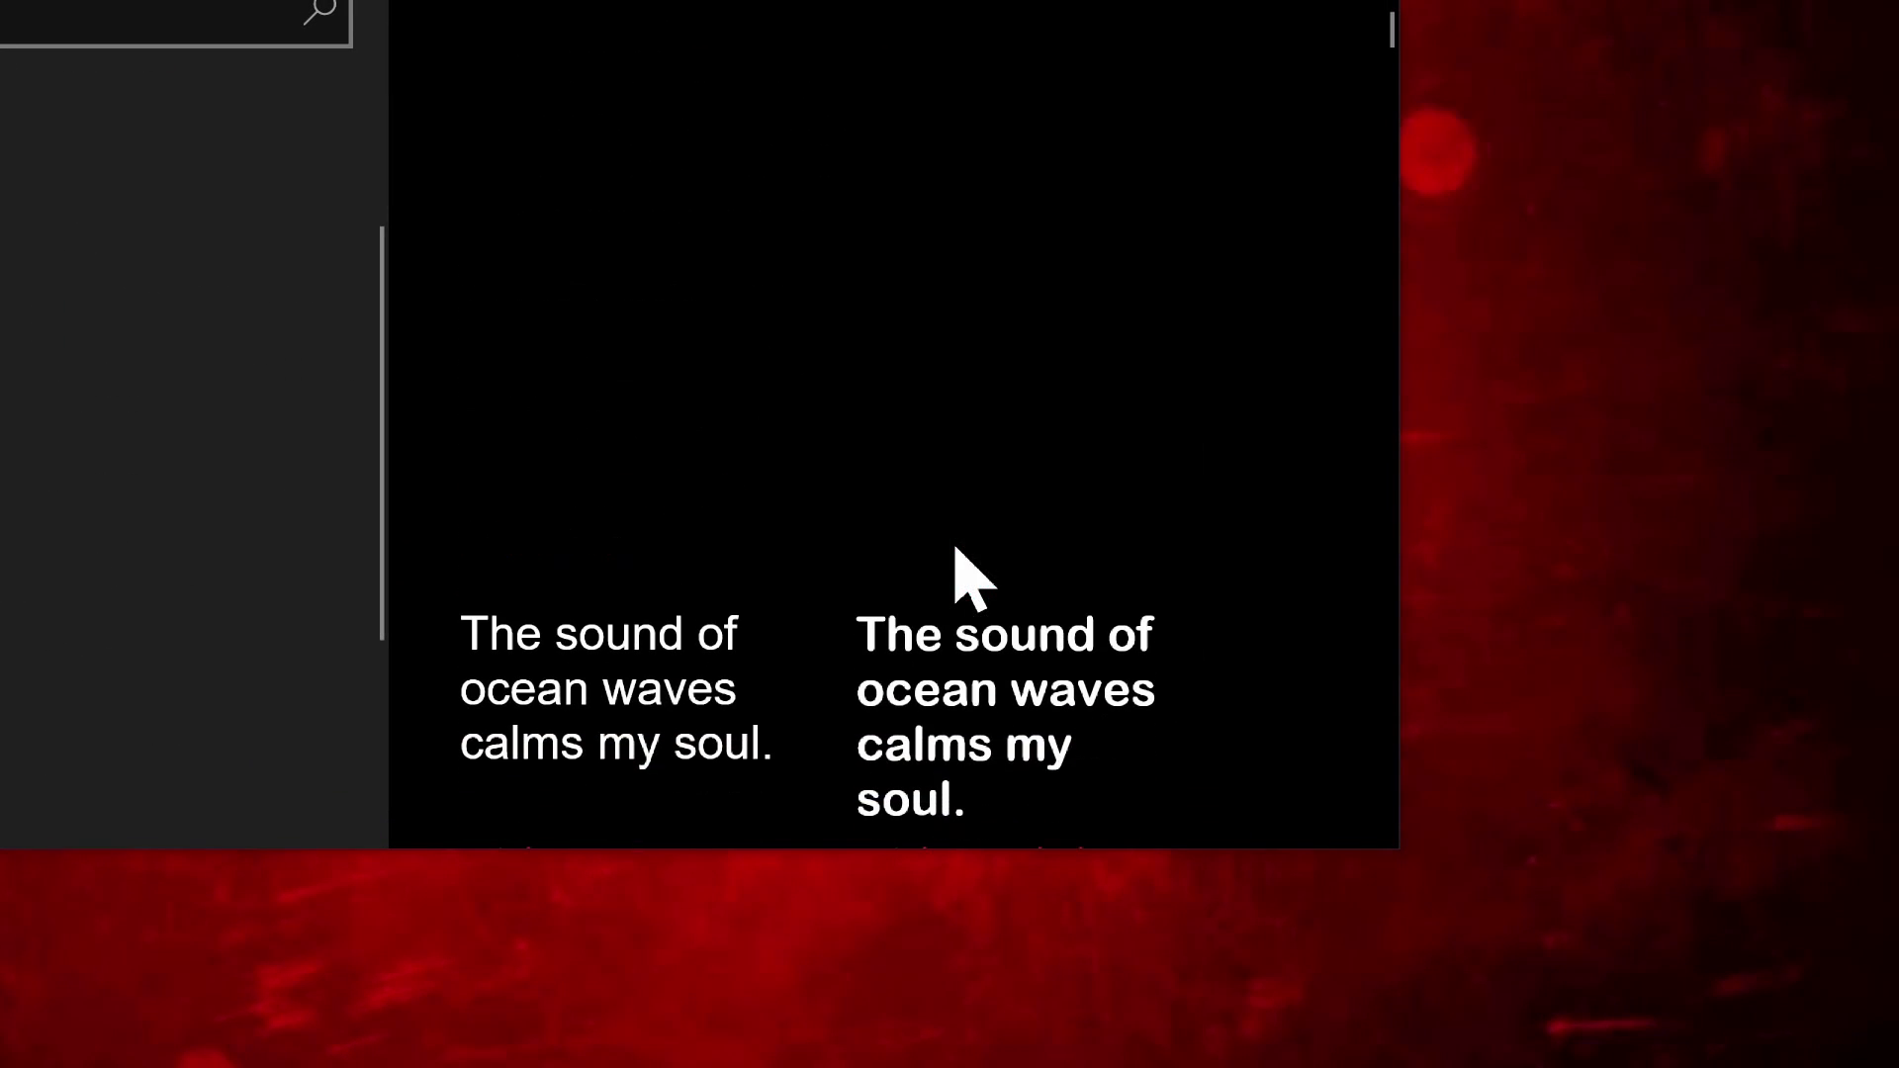
pyautogui.scroll(-2, 956, 548)
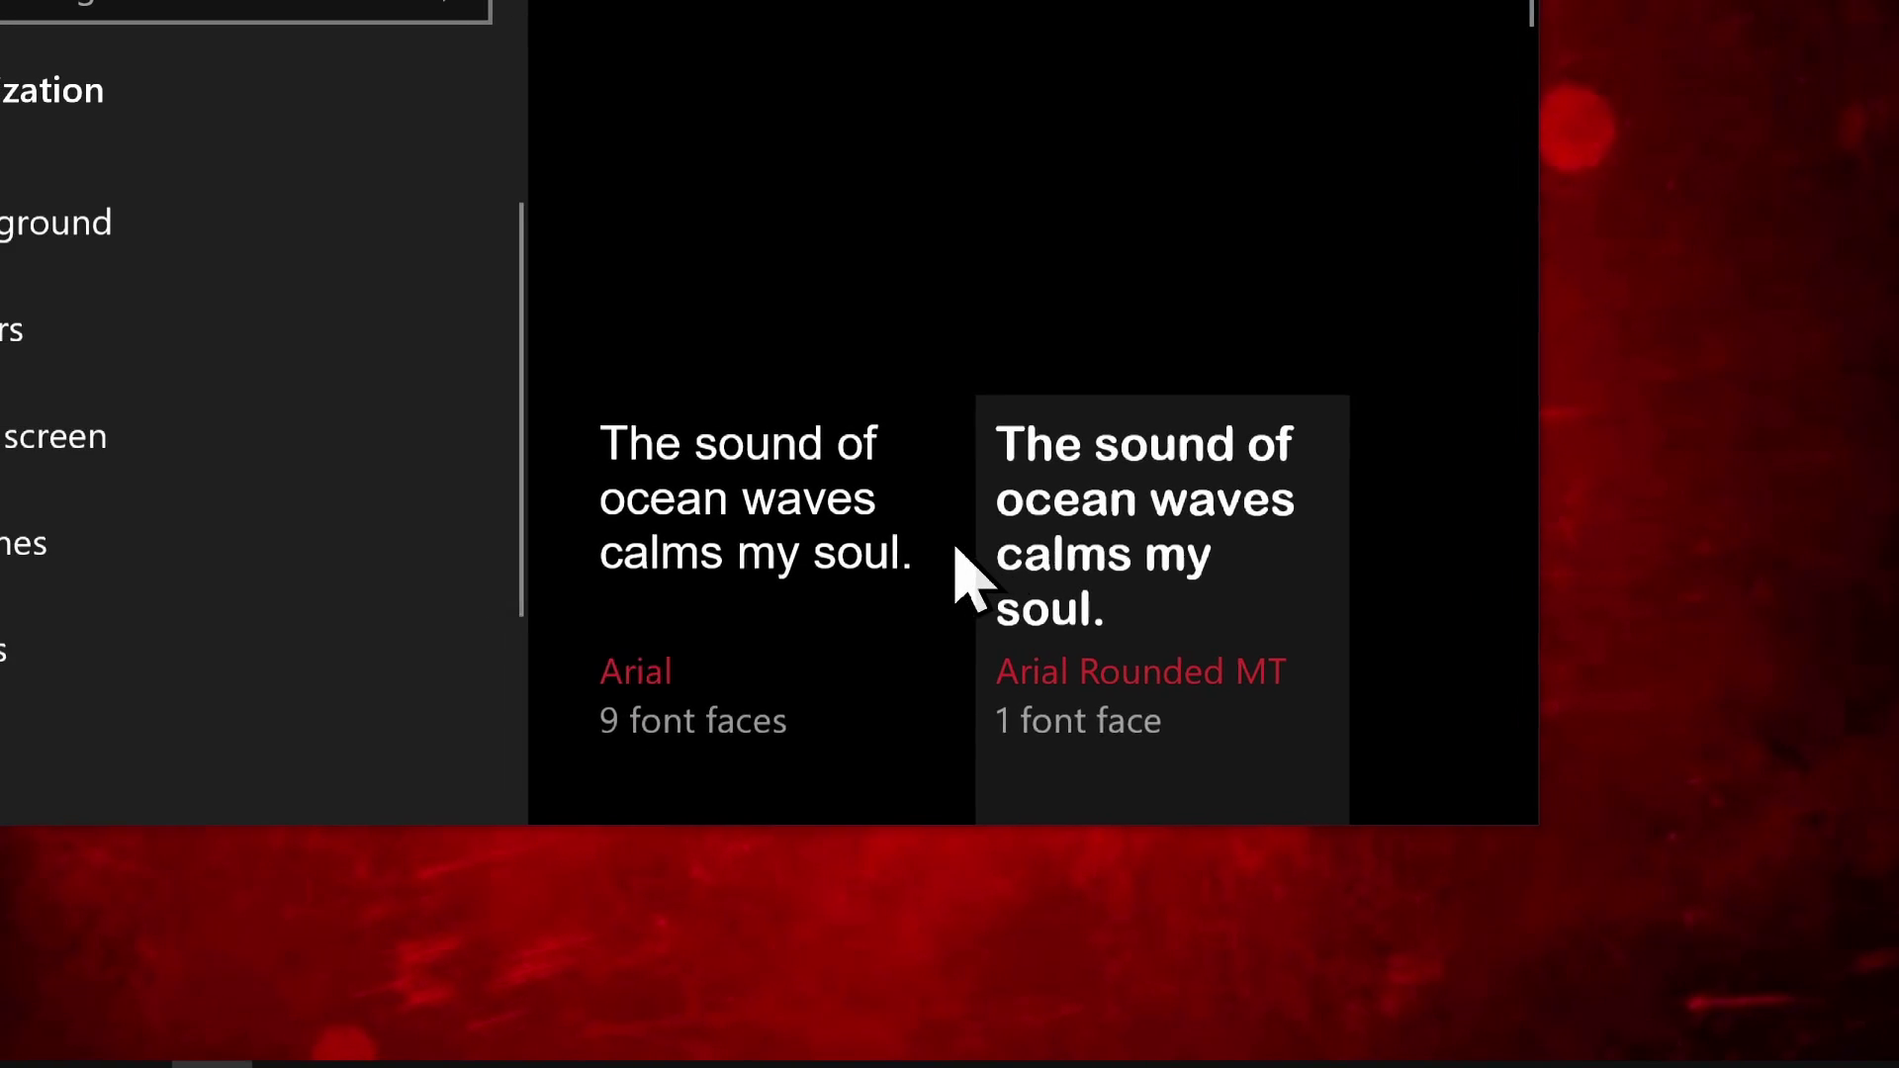
pyautogui.scroll(-3, 957, 548)
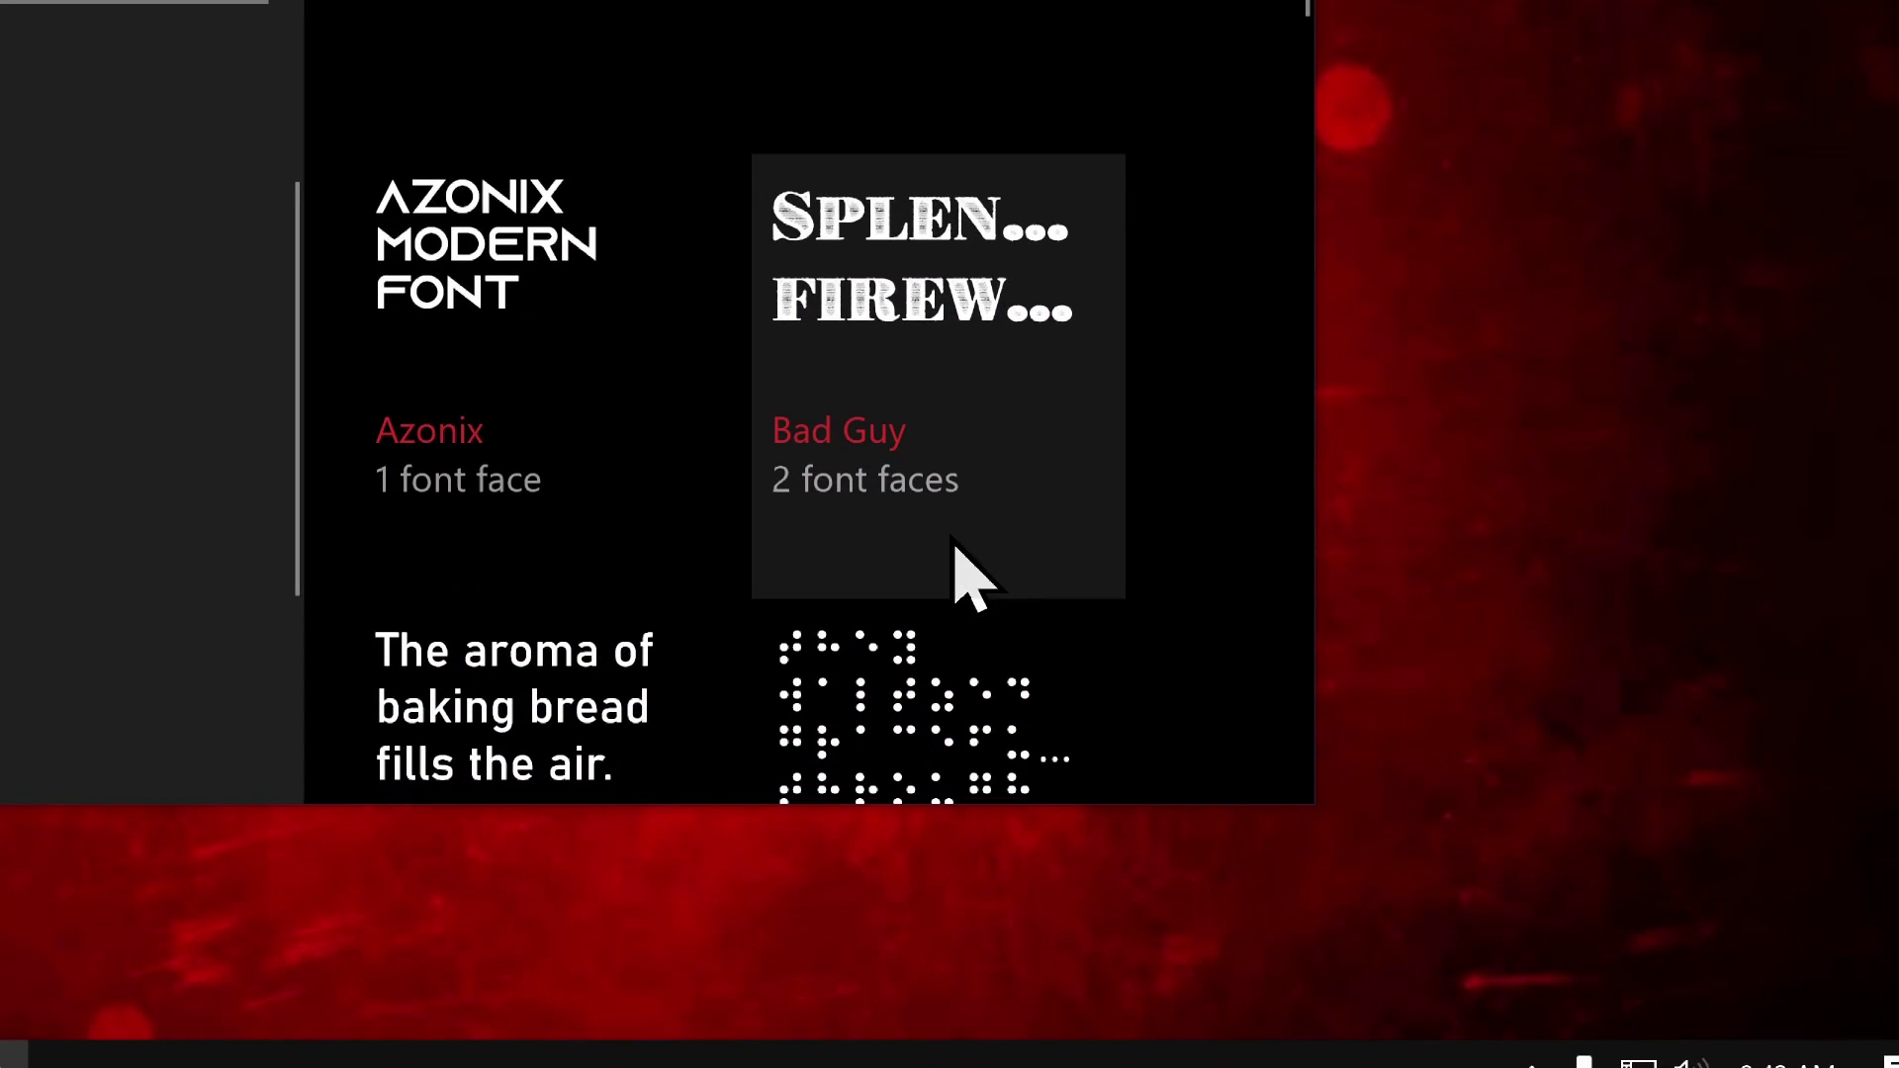
pyautogui.scroll(-2, 954, 539)
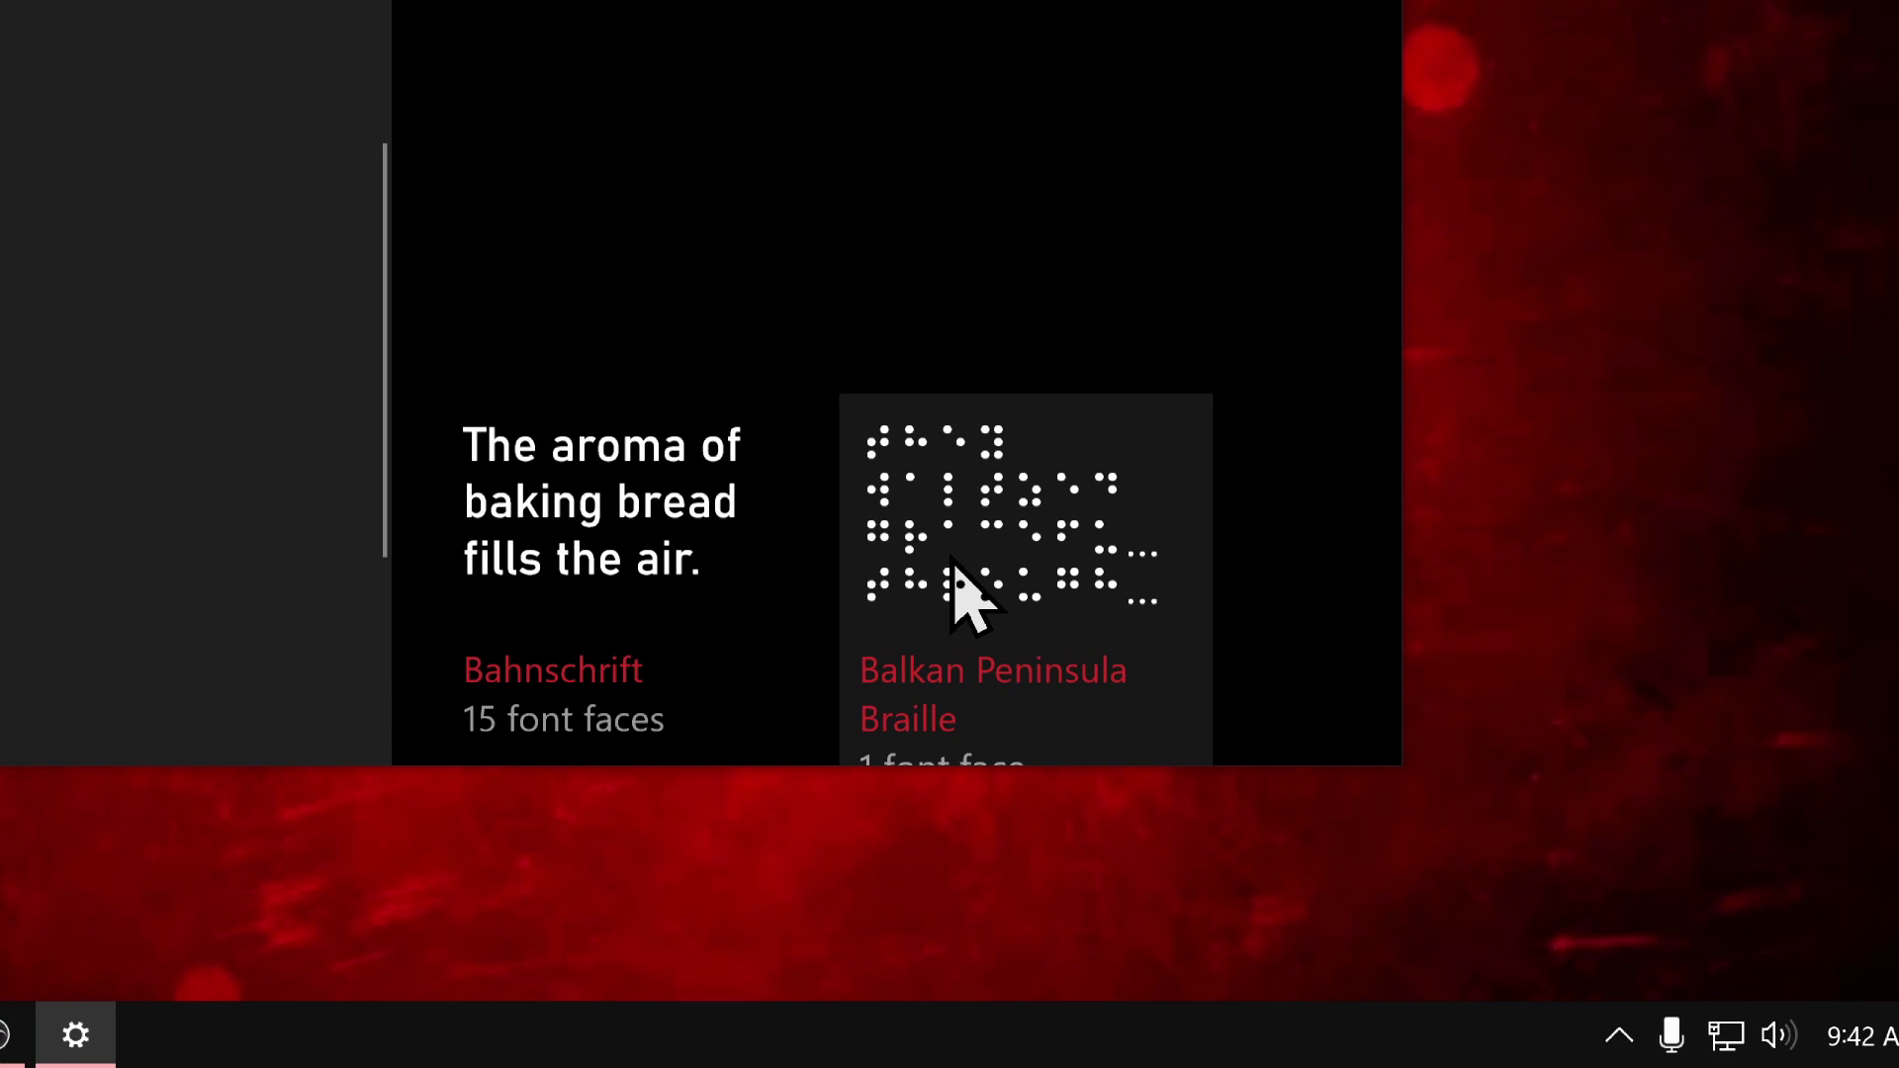
pyautogui.scroll(-8, 957, 584)
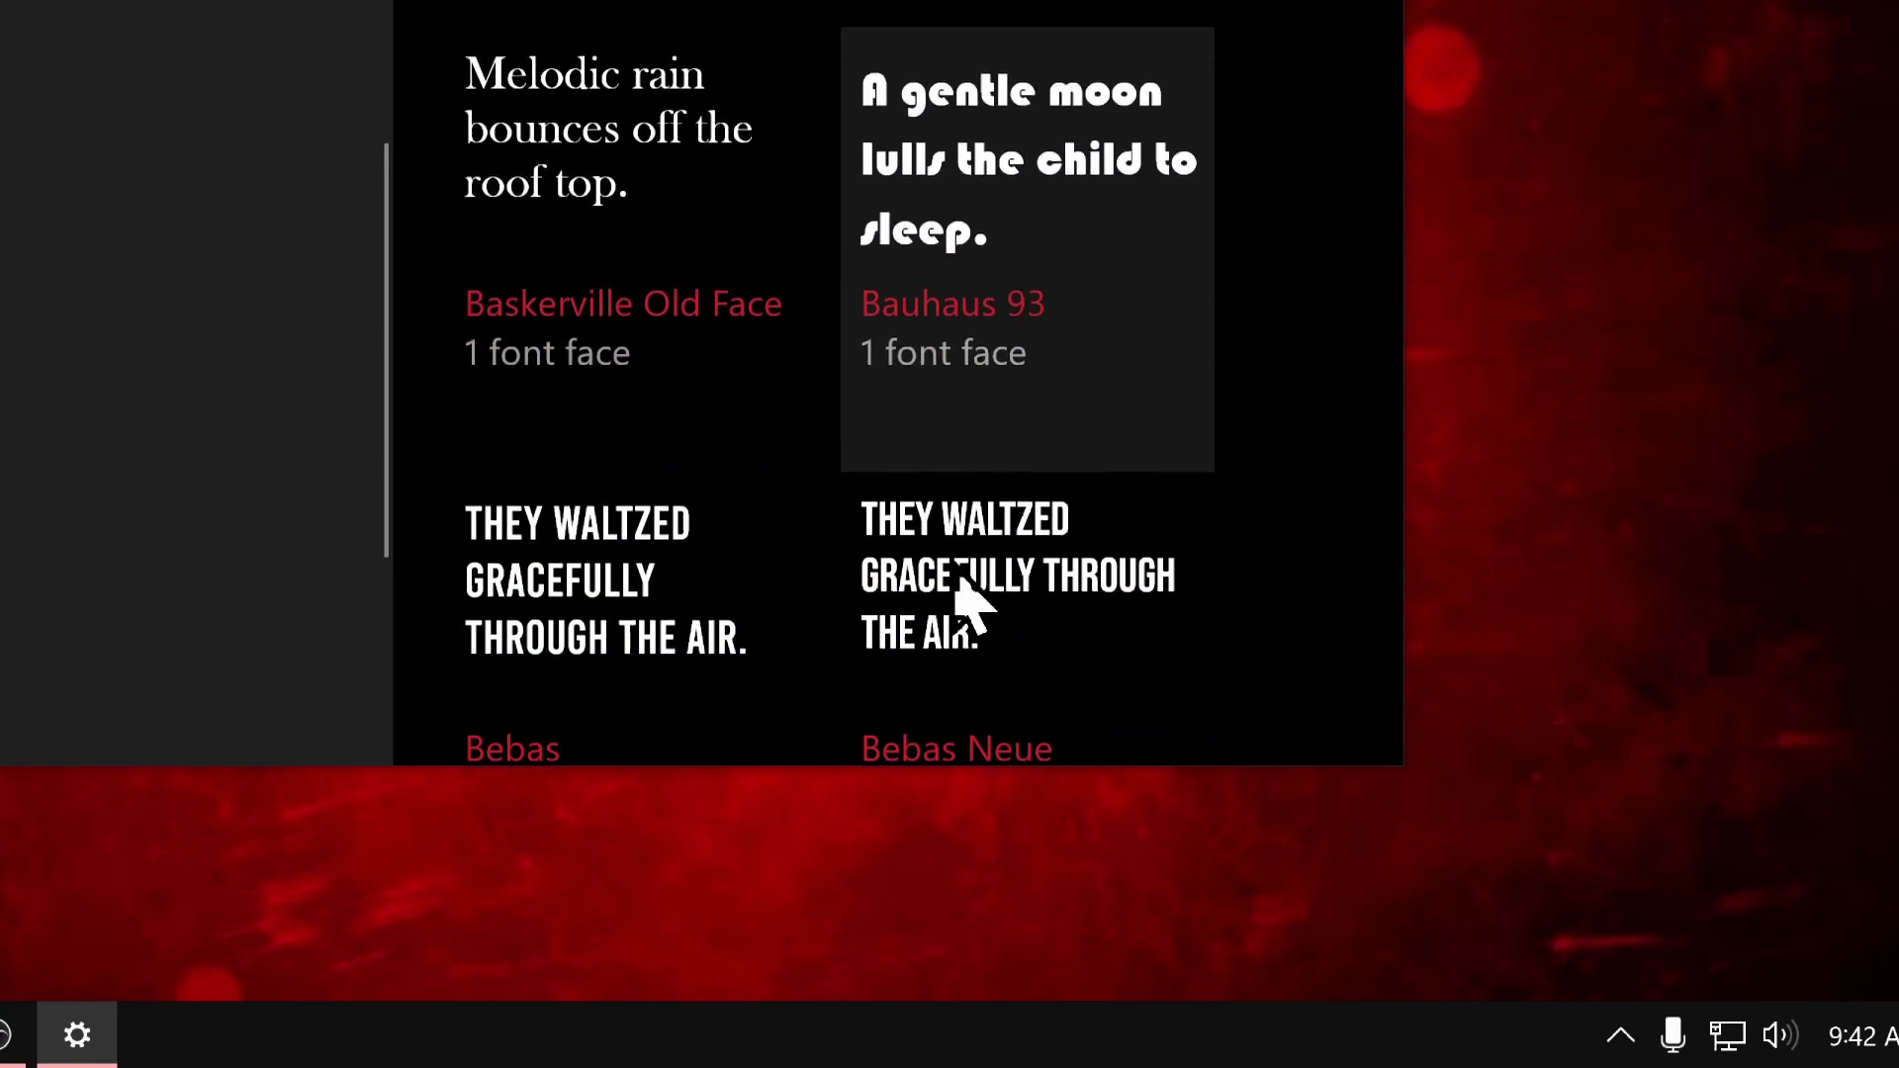
pyautogui.scroll(-10, 956, 584)
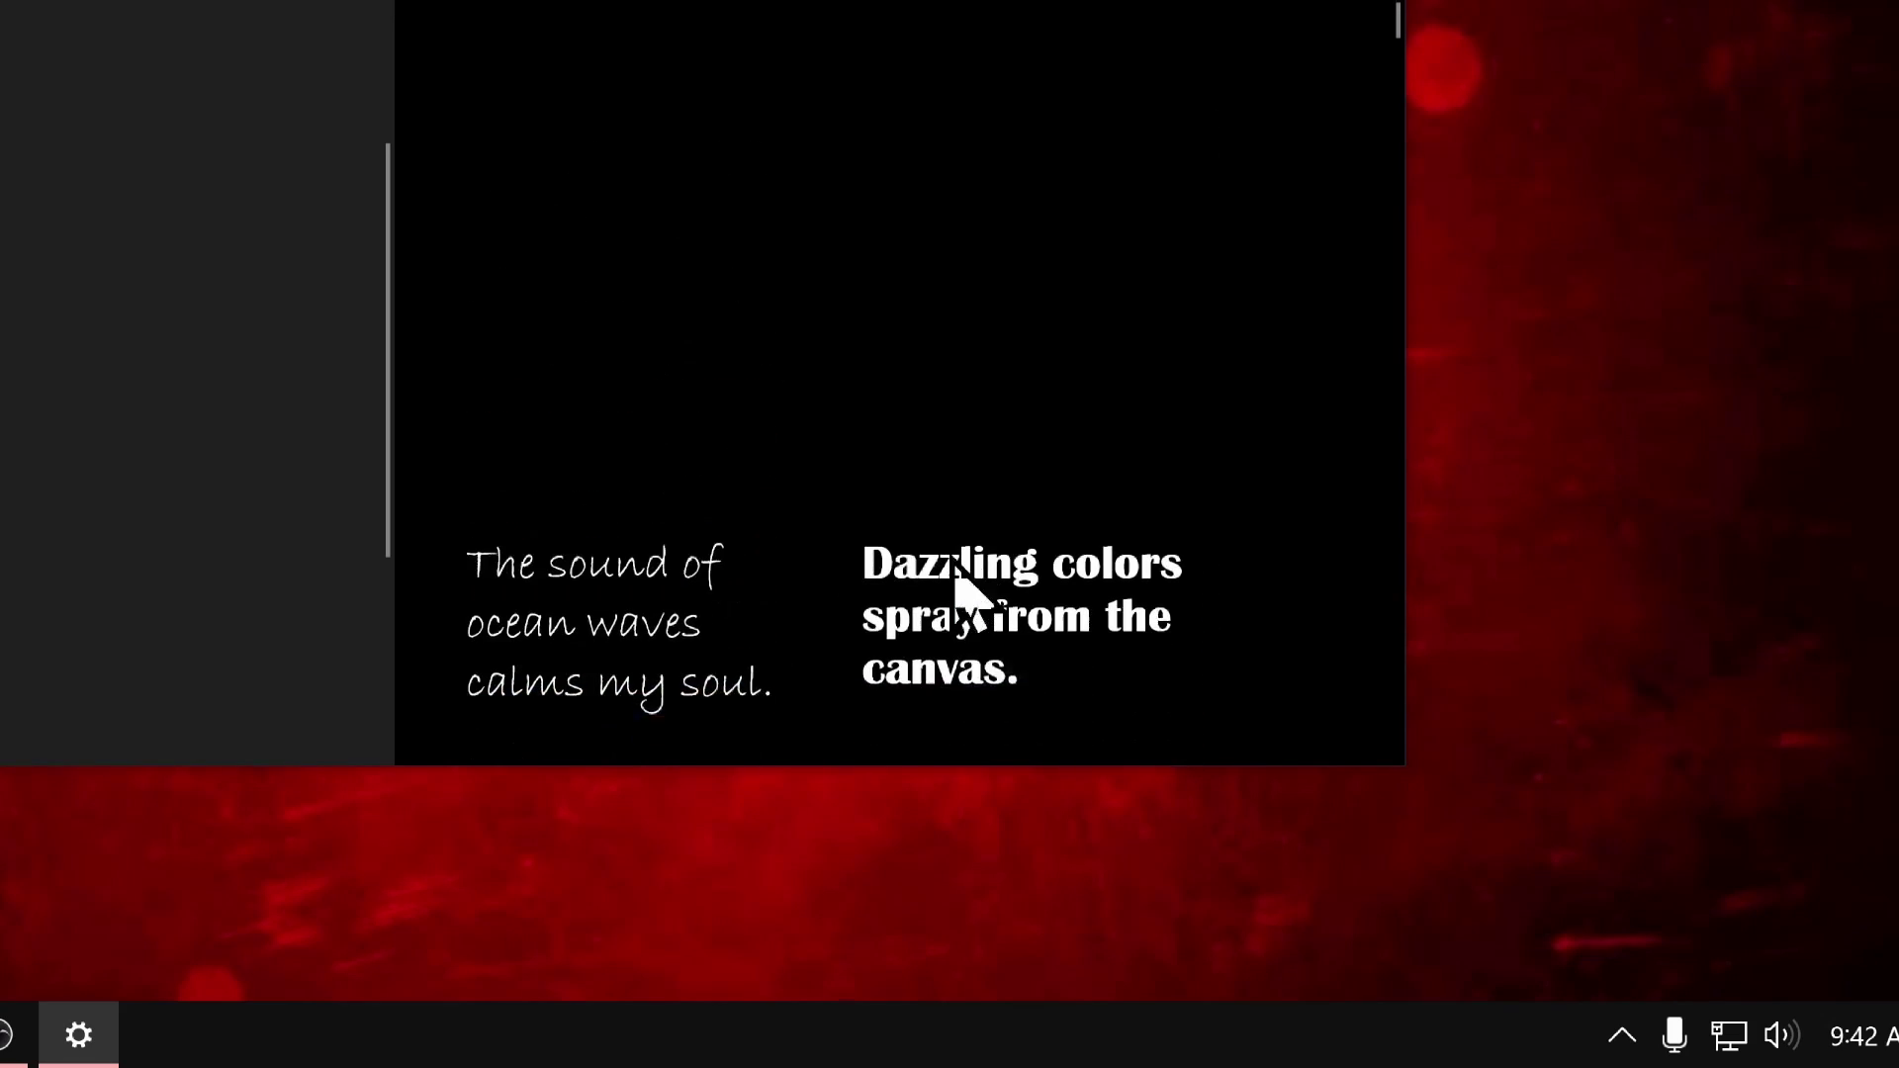
pyautogui.scroll(20, 954, 571)
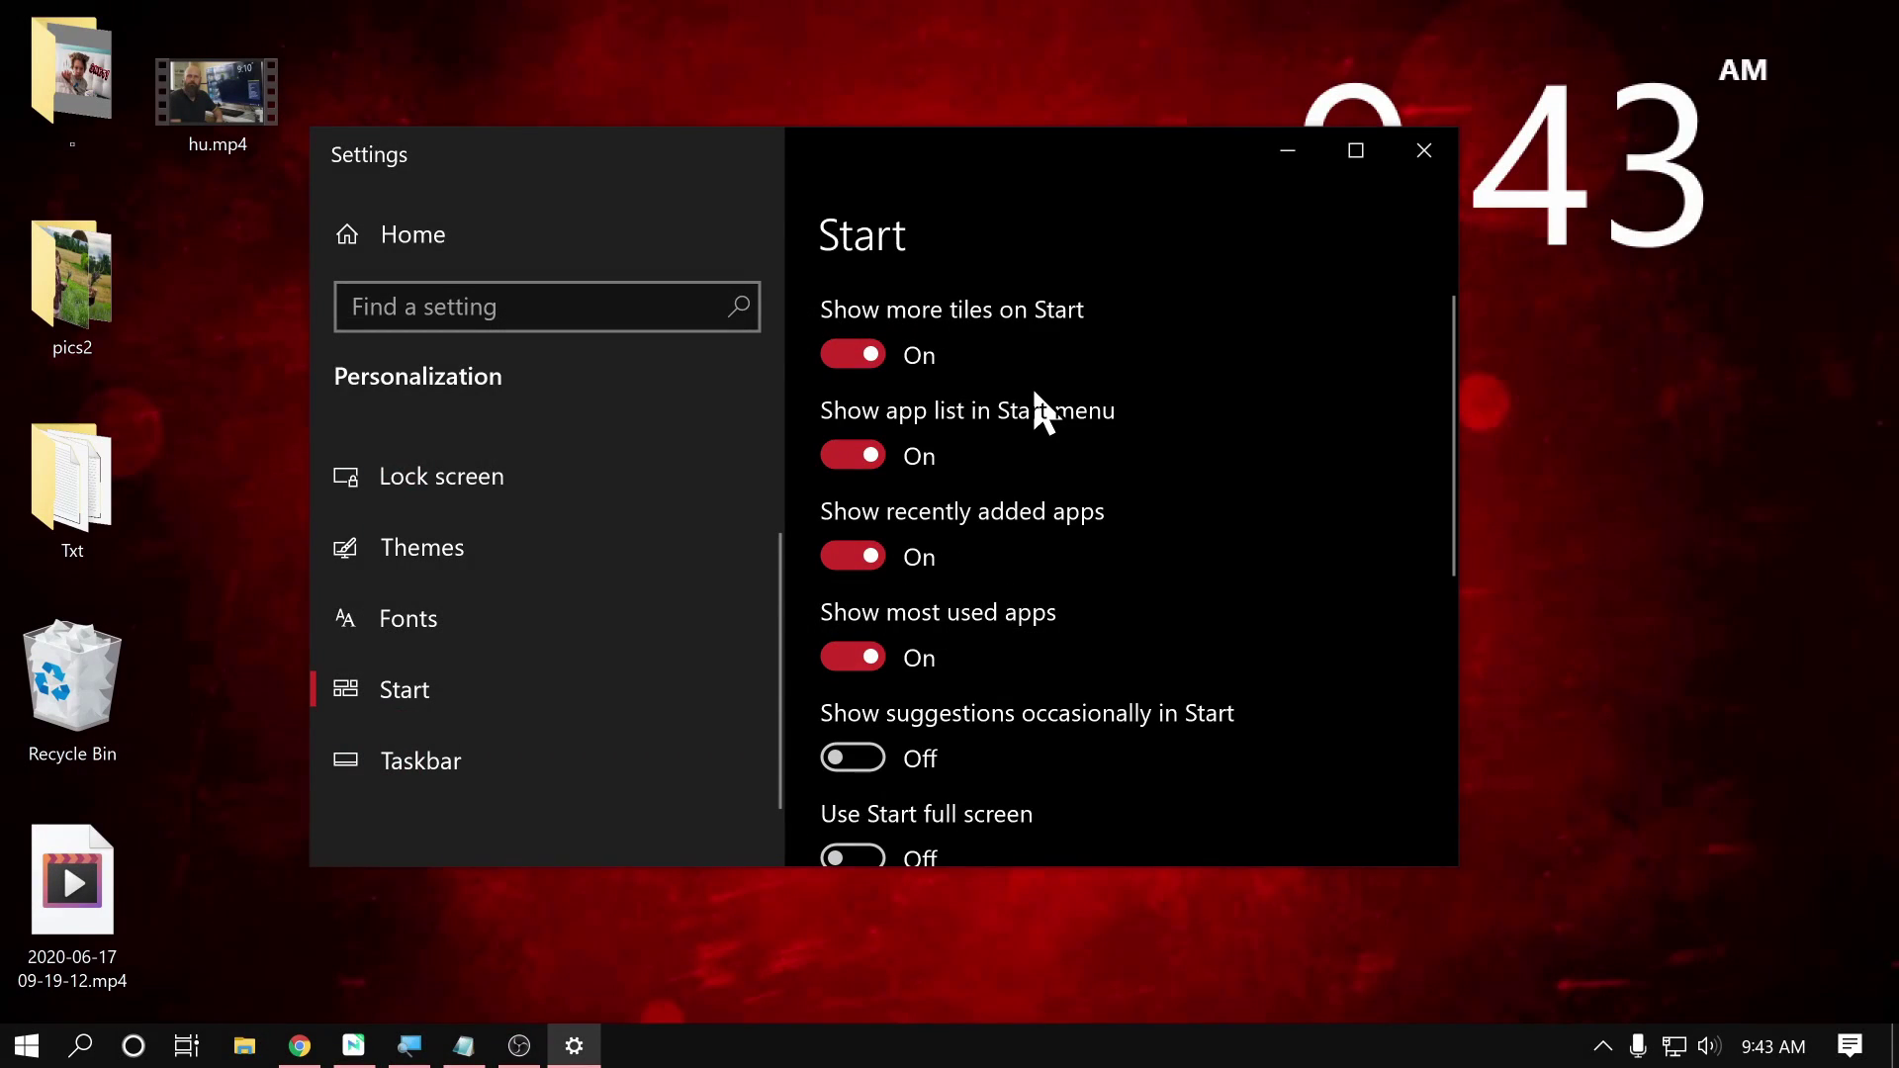
# Widen the Start menu by dragging its right edge to show more tiles
pyautogui.press('super')
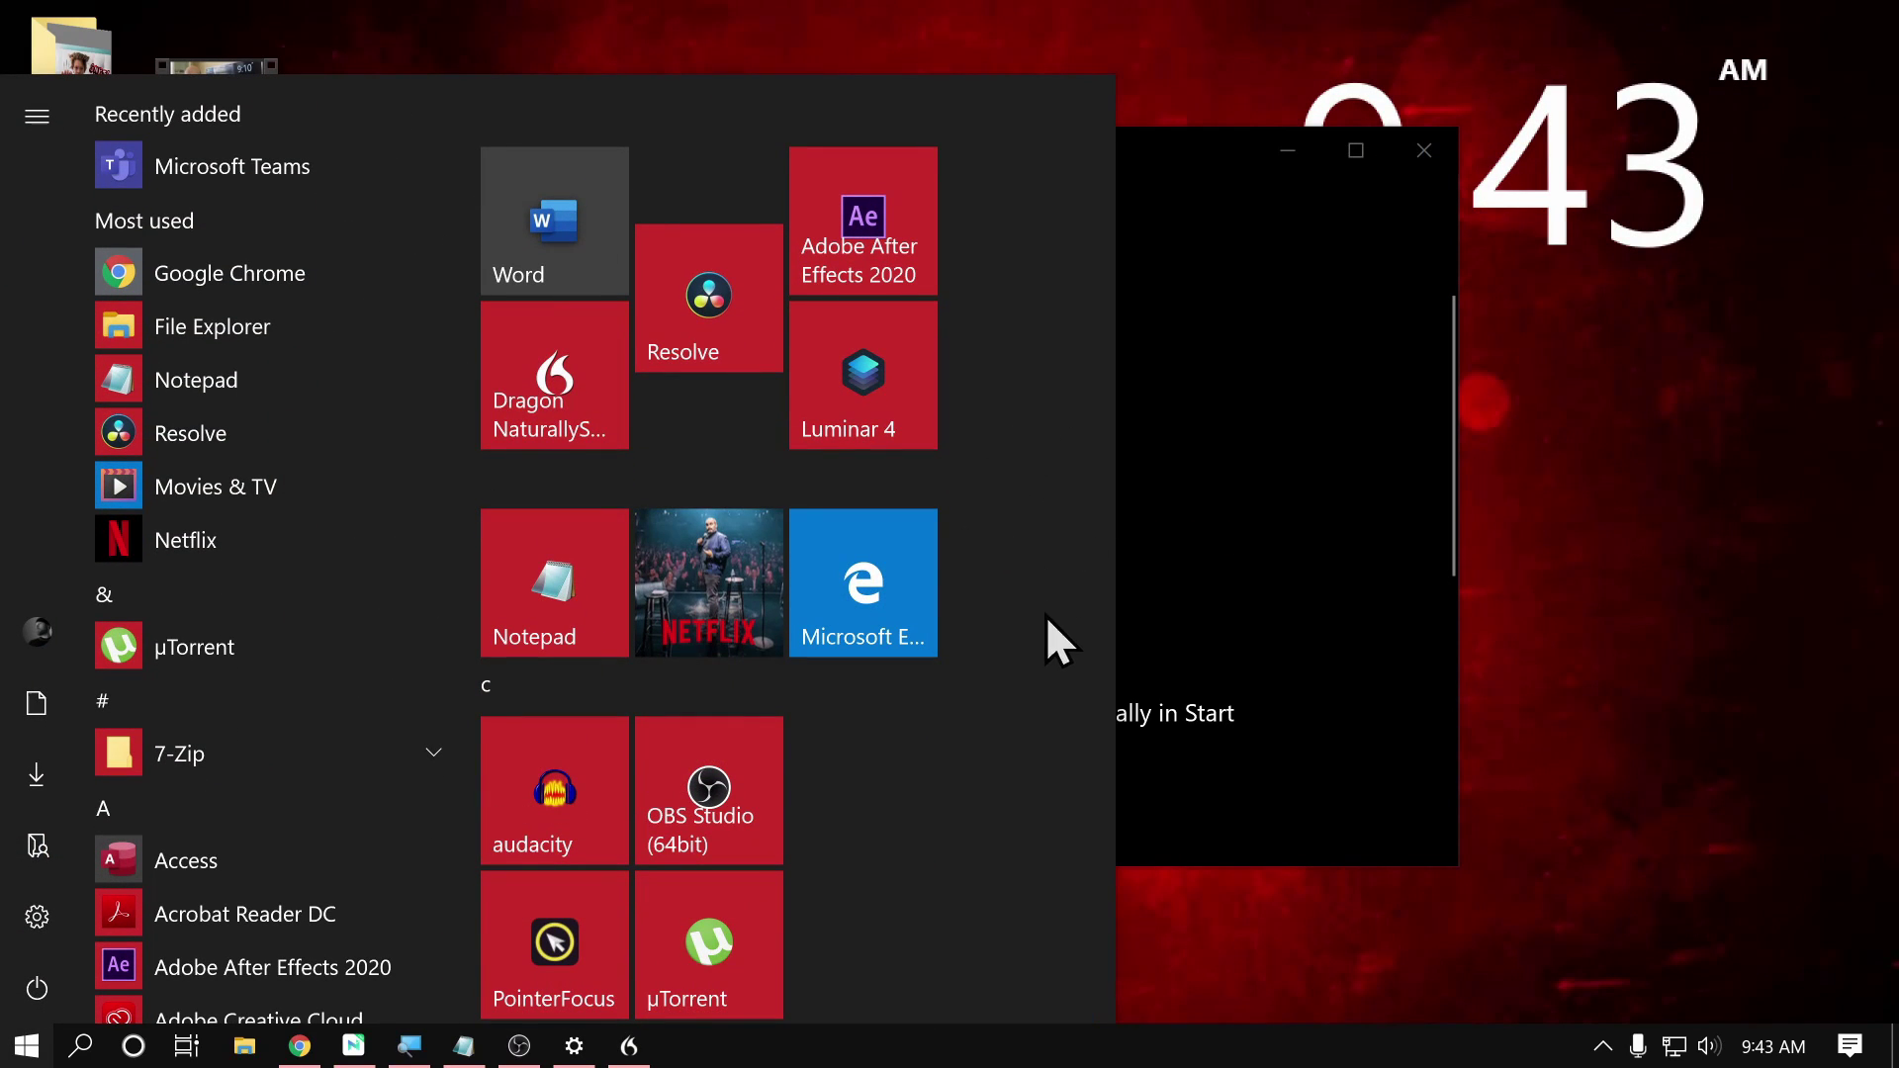
pyautogui.scroll(-8, 888, 561)
pyautogui.scroll(5, 888, 561)
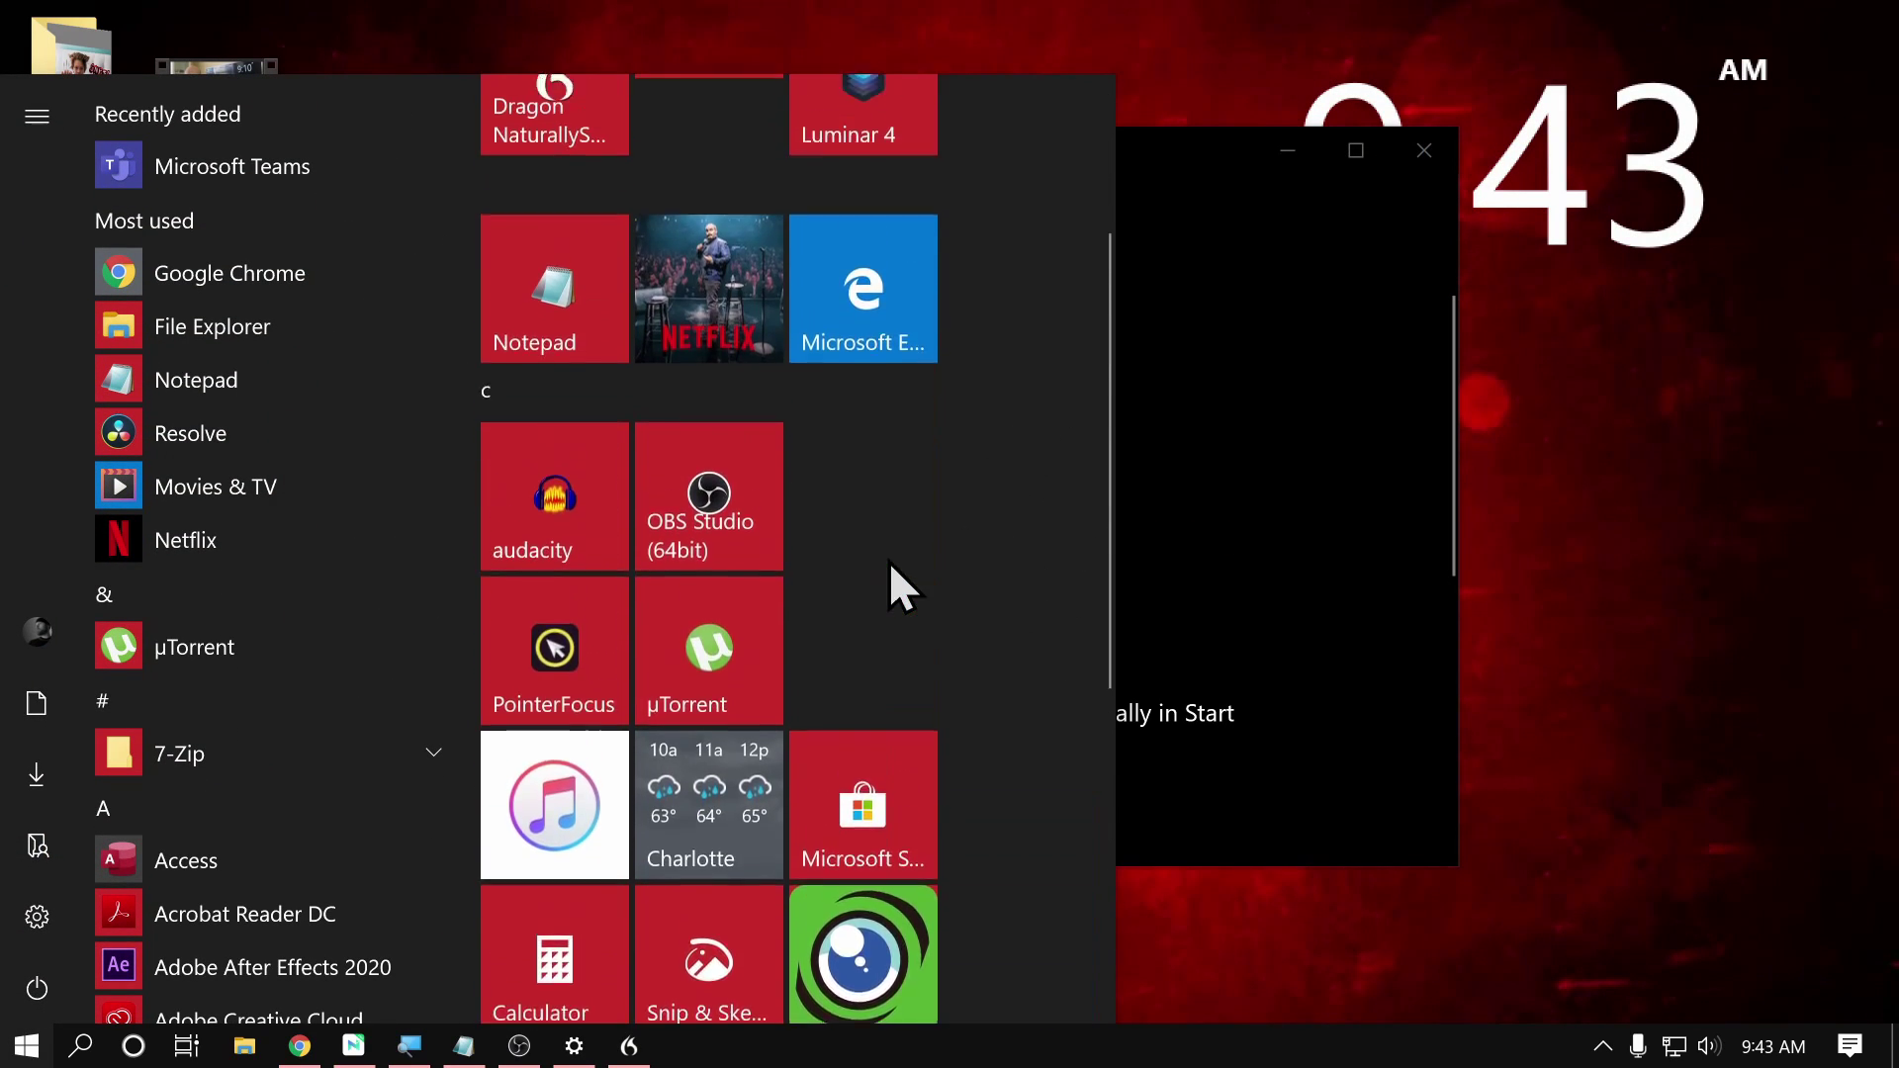
pyautogui.scroll(3, 888, 561)
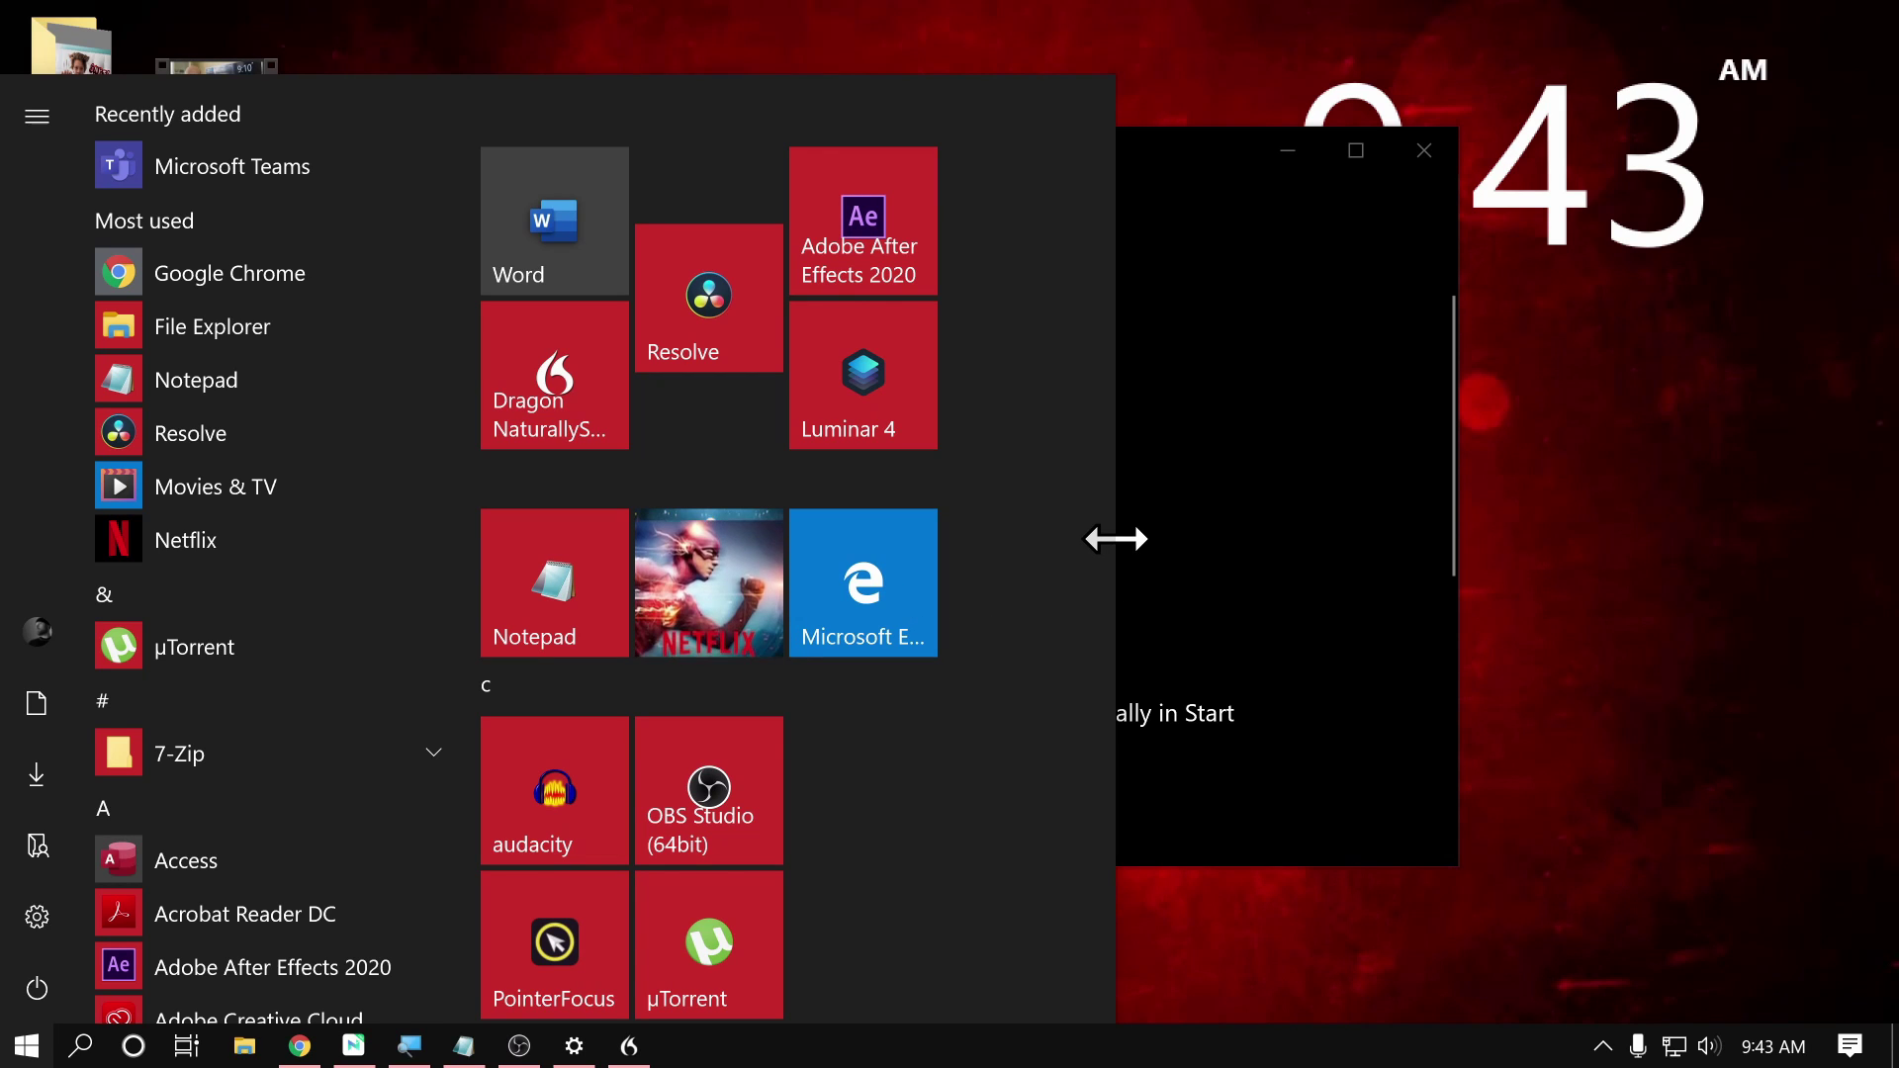
pyautogui.moveTo(1116, 538); pyautogui.dragTo(1800, 544)
# Switch Use Start full screen On and check that Start fills the screen
pyautogui.scroll(-2, 1115, 627)
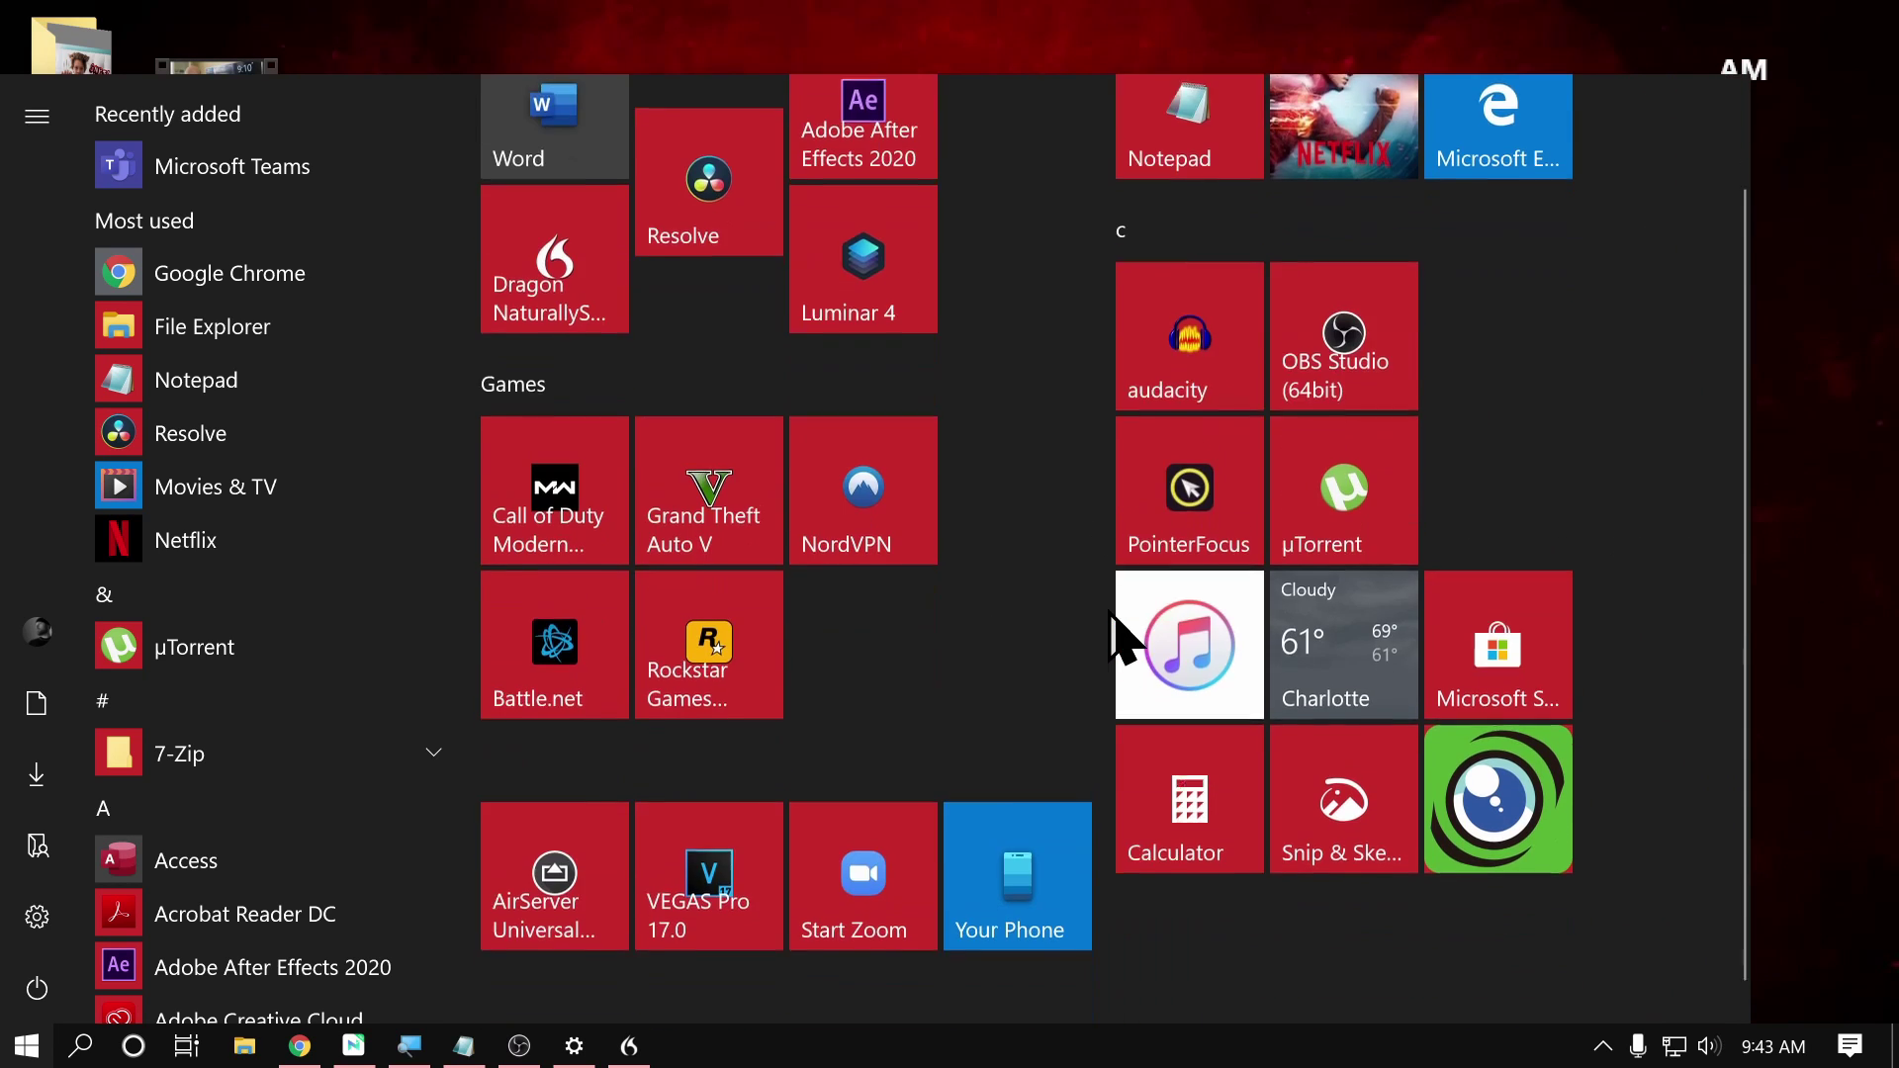
pyautogui.scroll(2, 1119, 632)
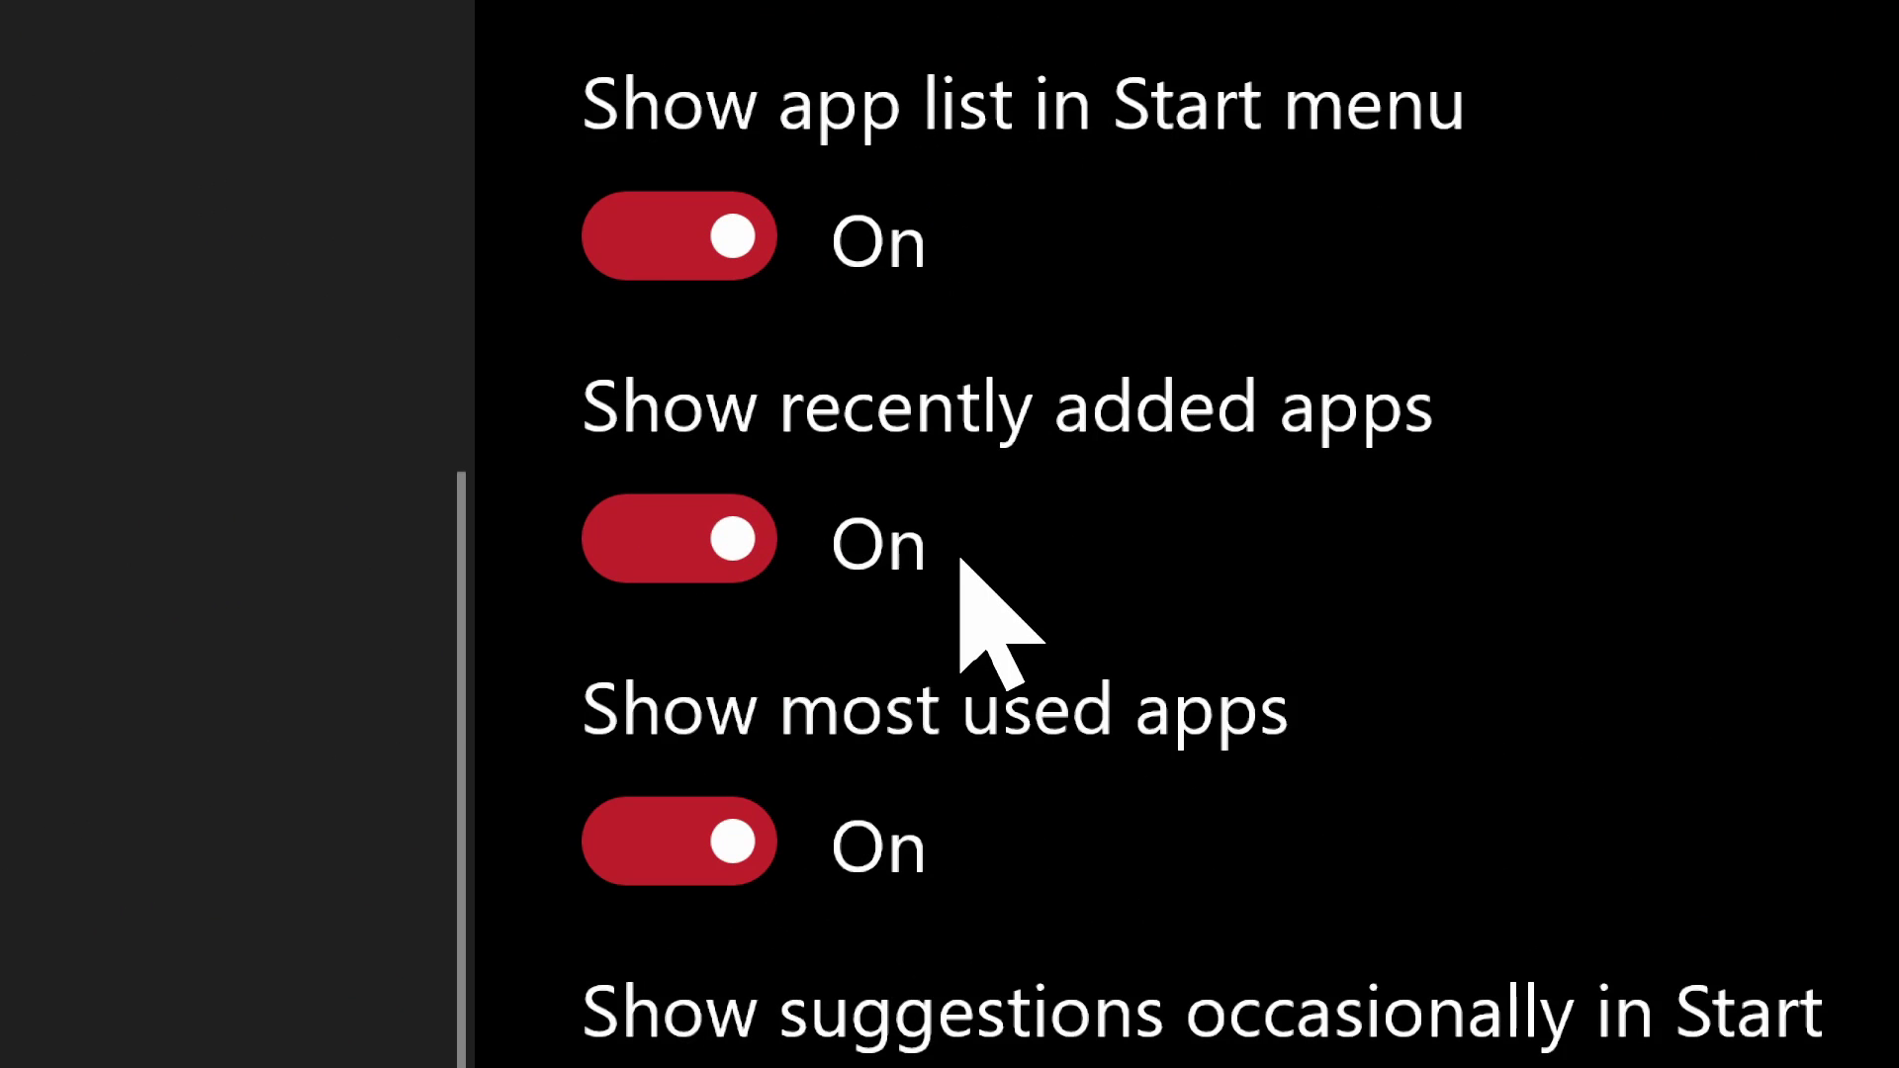
pyautogui.scroll(-5, 959, 558)
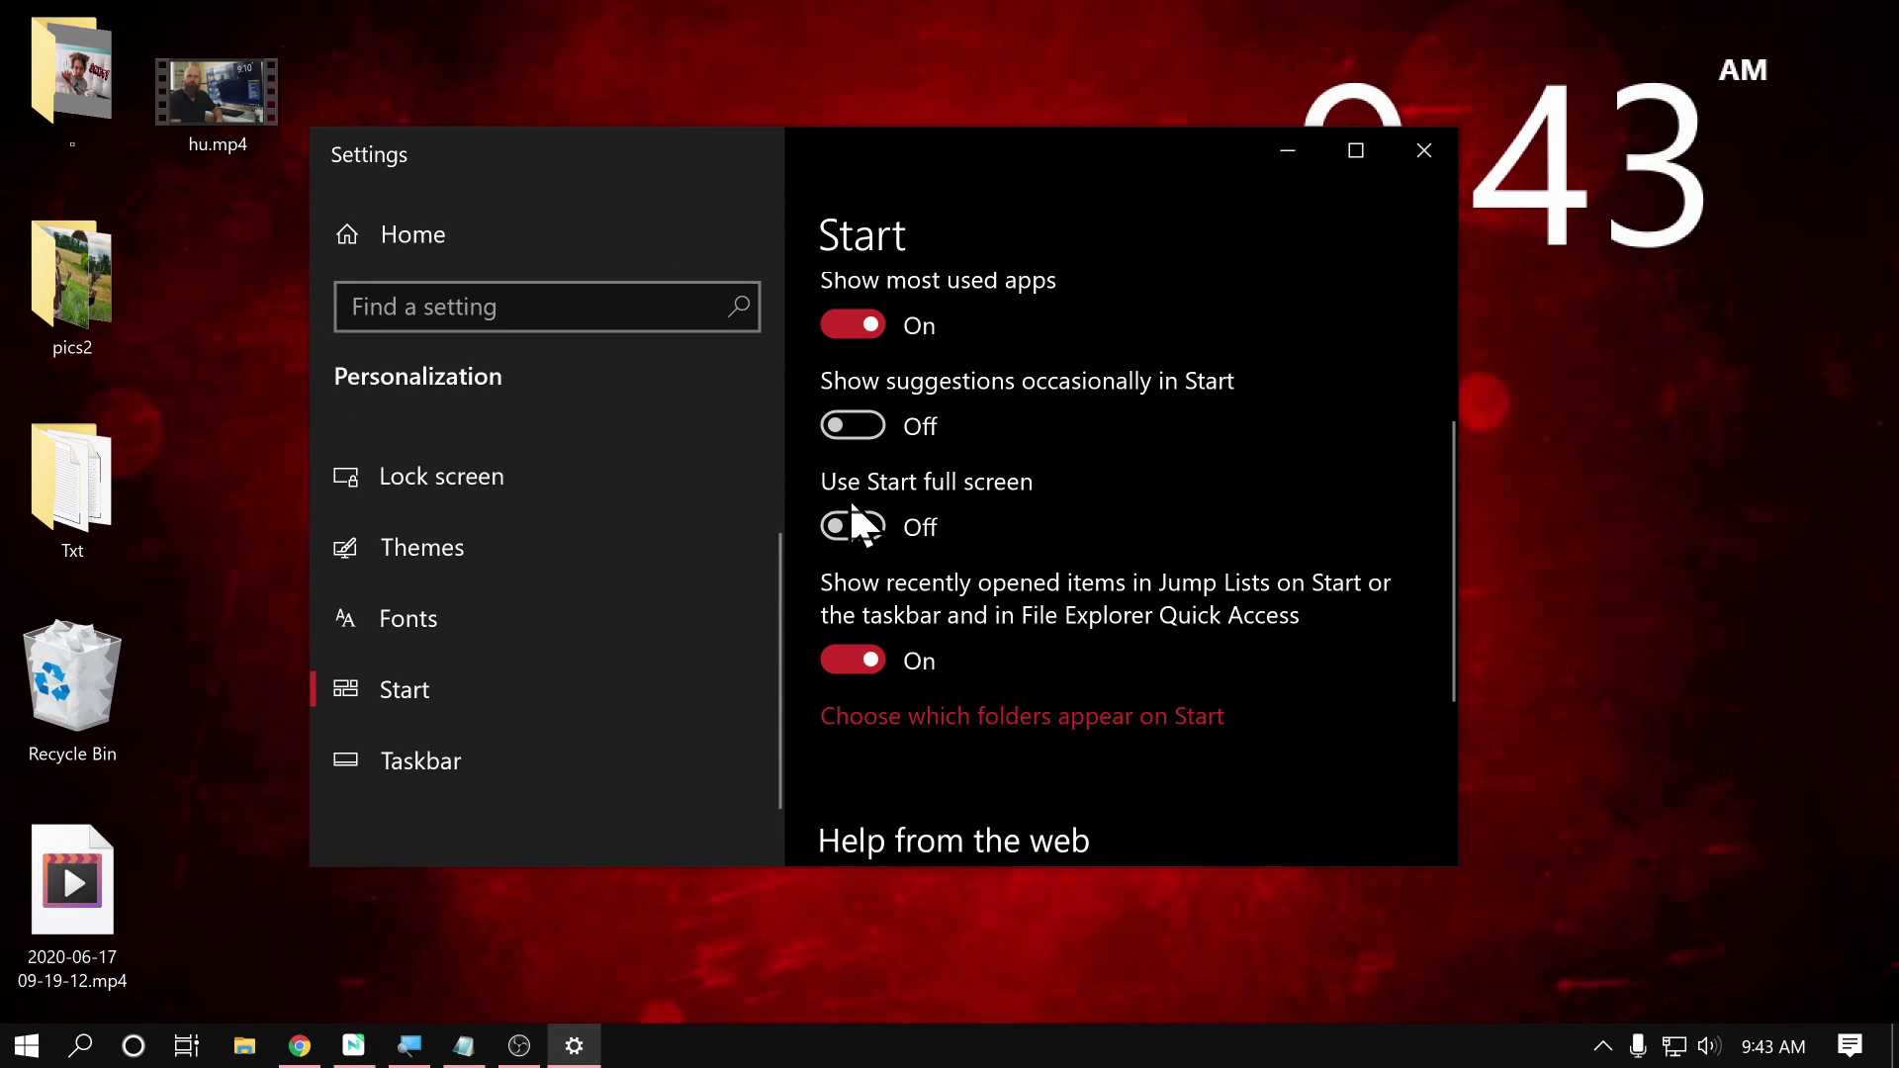
pyautogui.click(857, 539)
pyautogui.press('super')
pyautogui.scroll(-3, 862, 544)
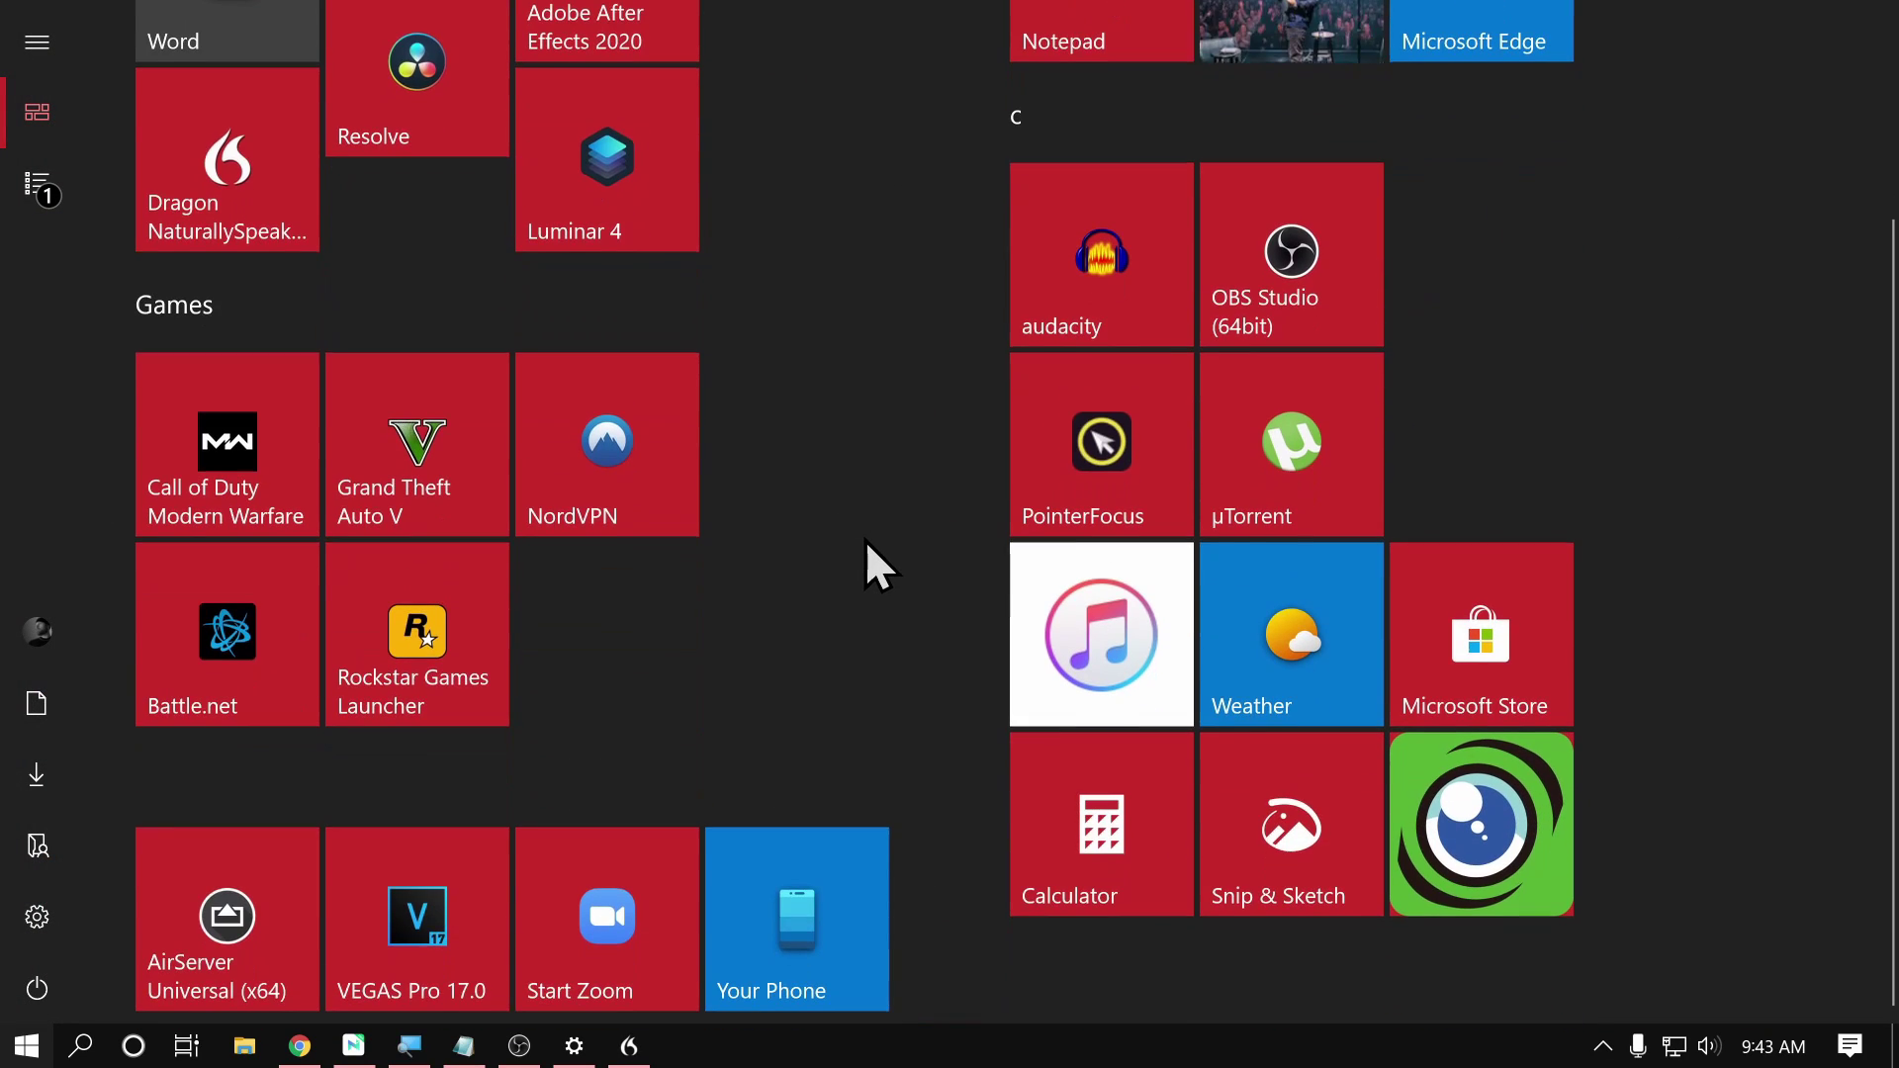
pyautogui.scroll(3, 864, 540)
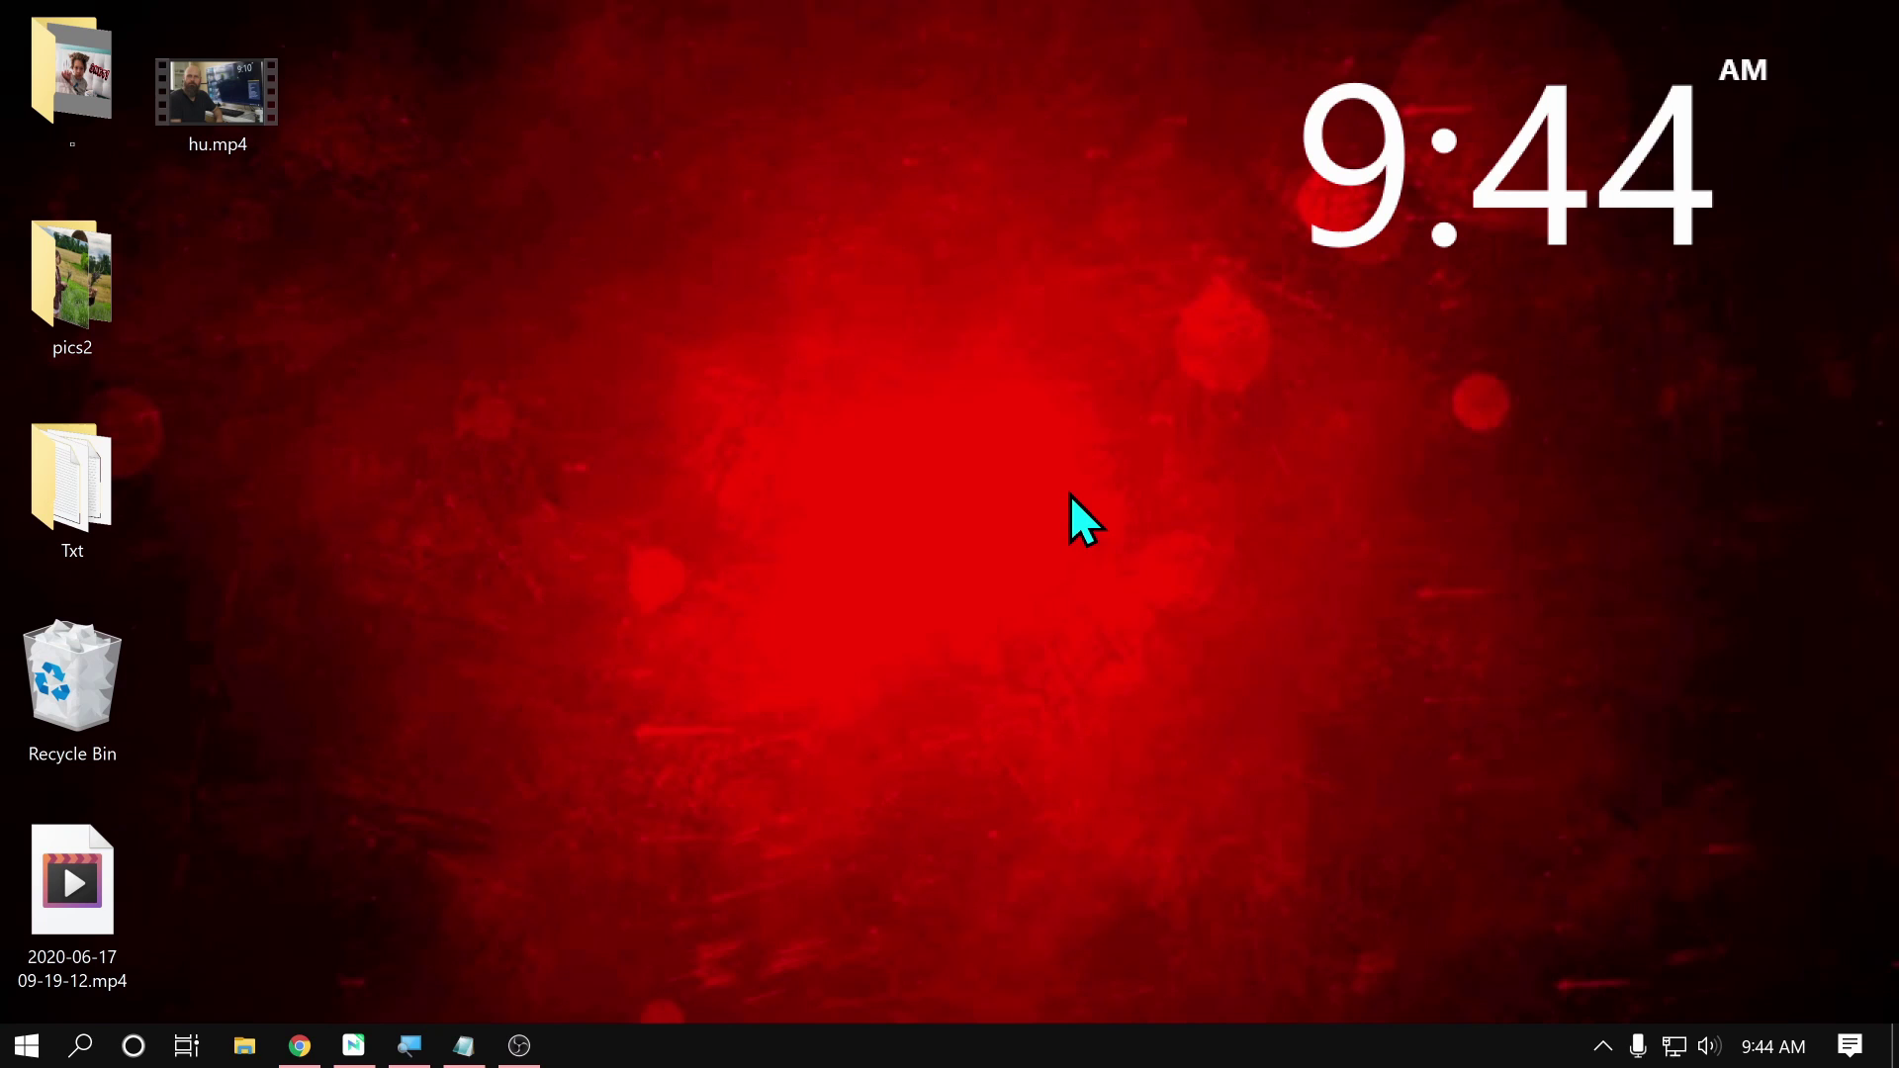
# Search 'eas' from Start to open Ease of Access keyboard settings, then go to Display
pyautogui.press('super')
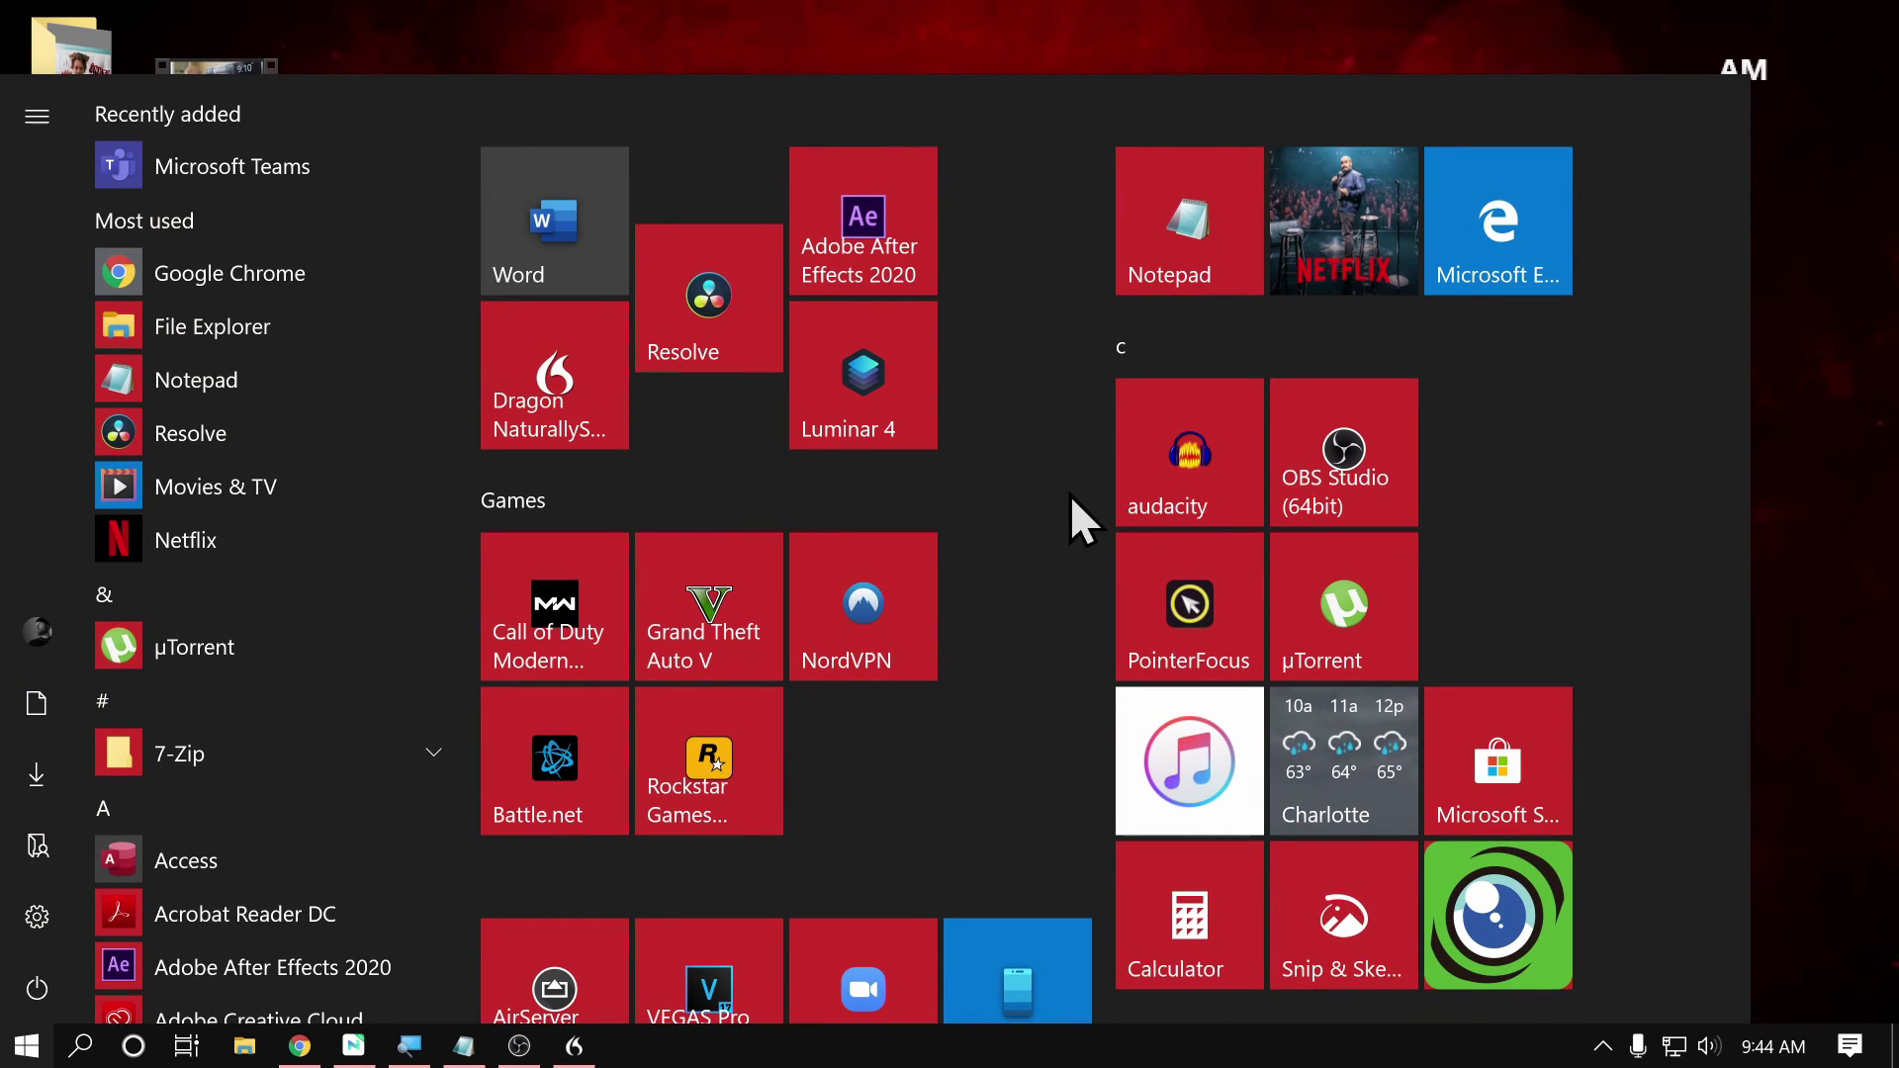
pyautogui.write('eas')
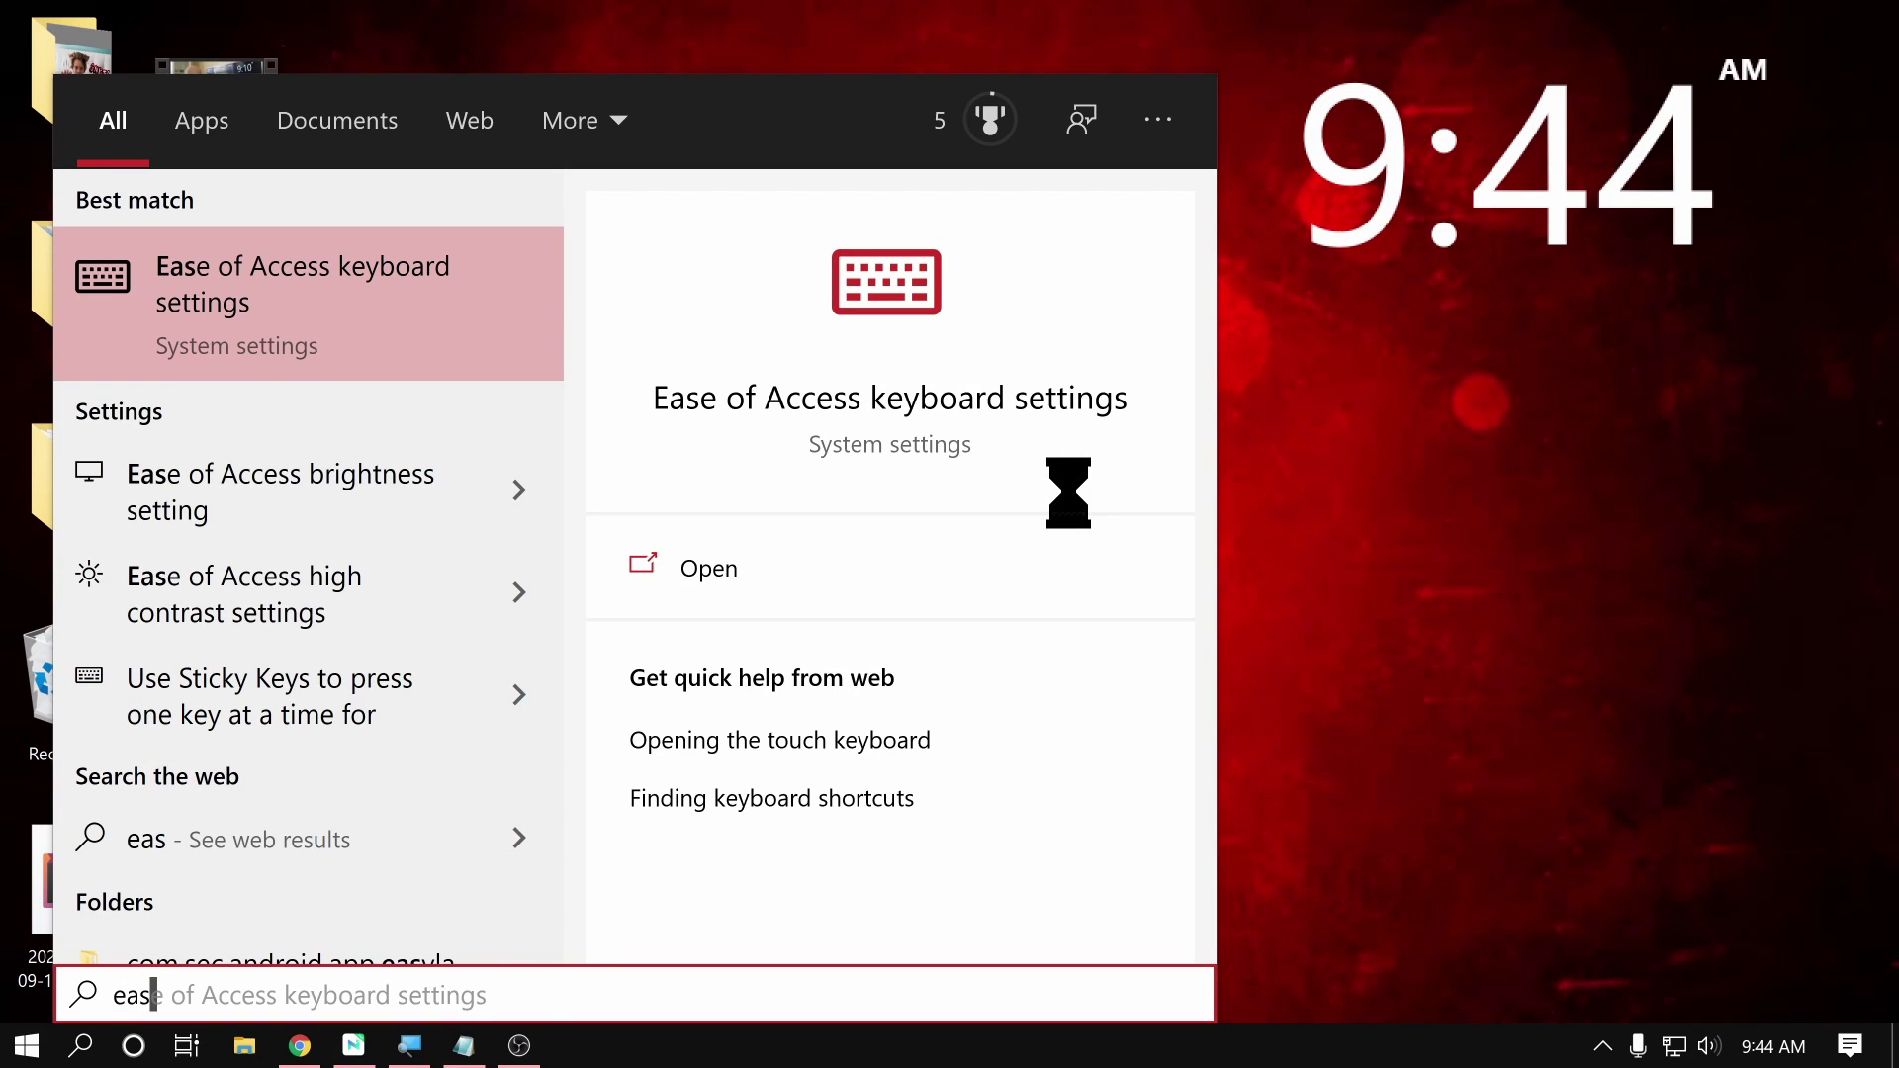
pyautogui.press('Return')
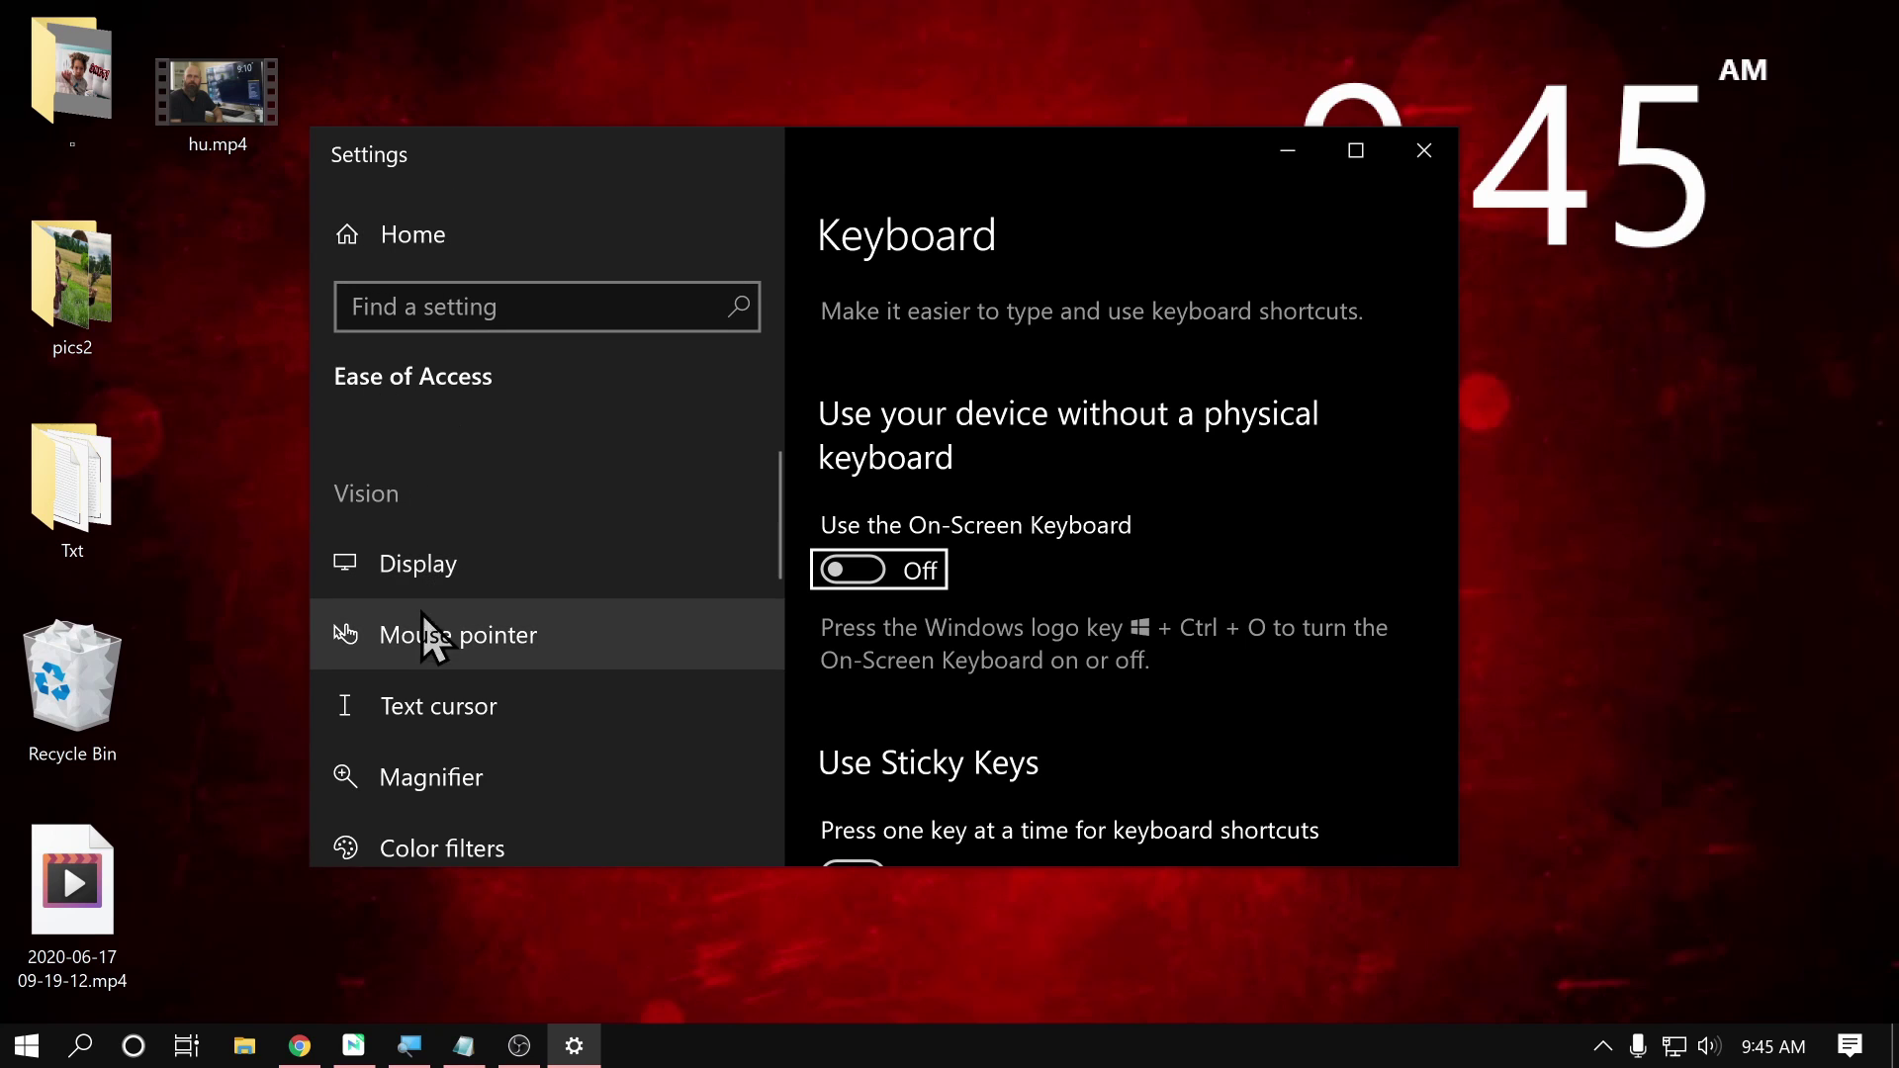
pyautogui.scroll(-3, 490, 593)
pyautogui.scroll(2, 490, 585)
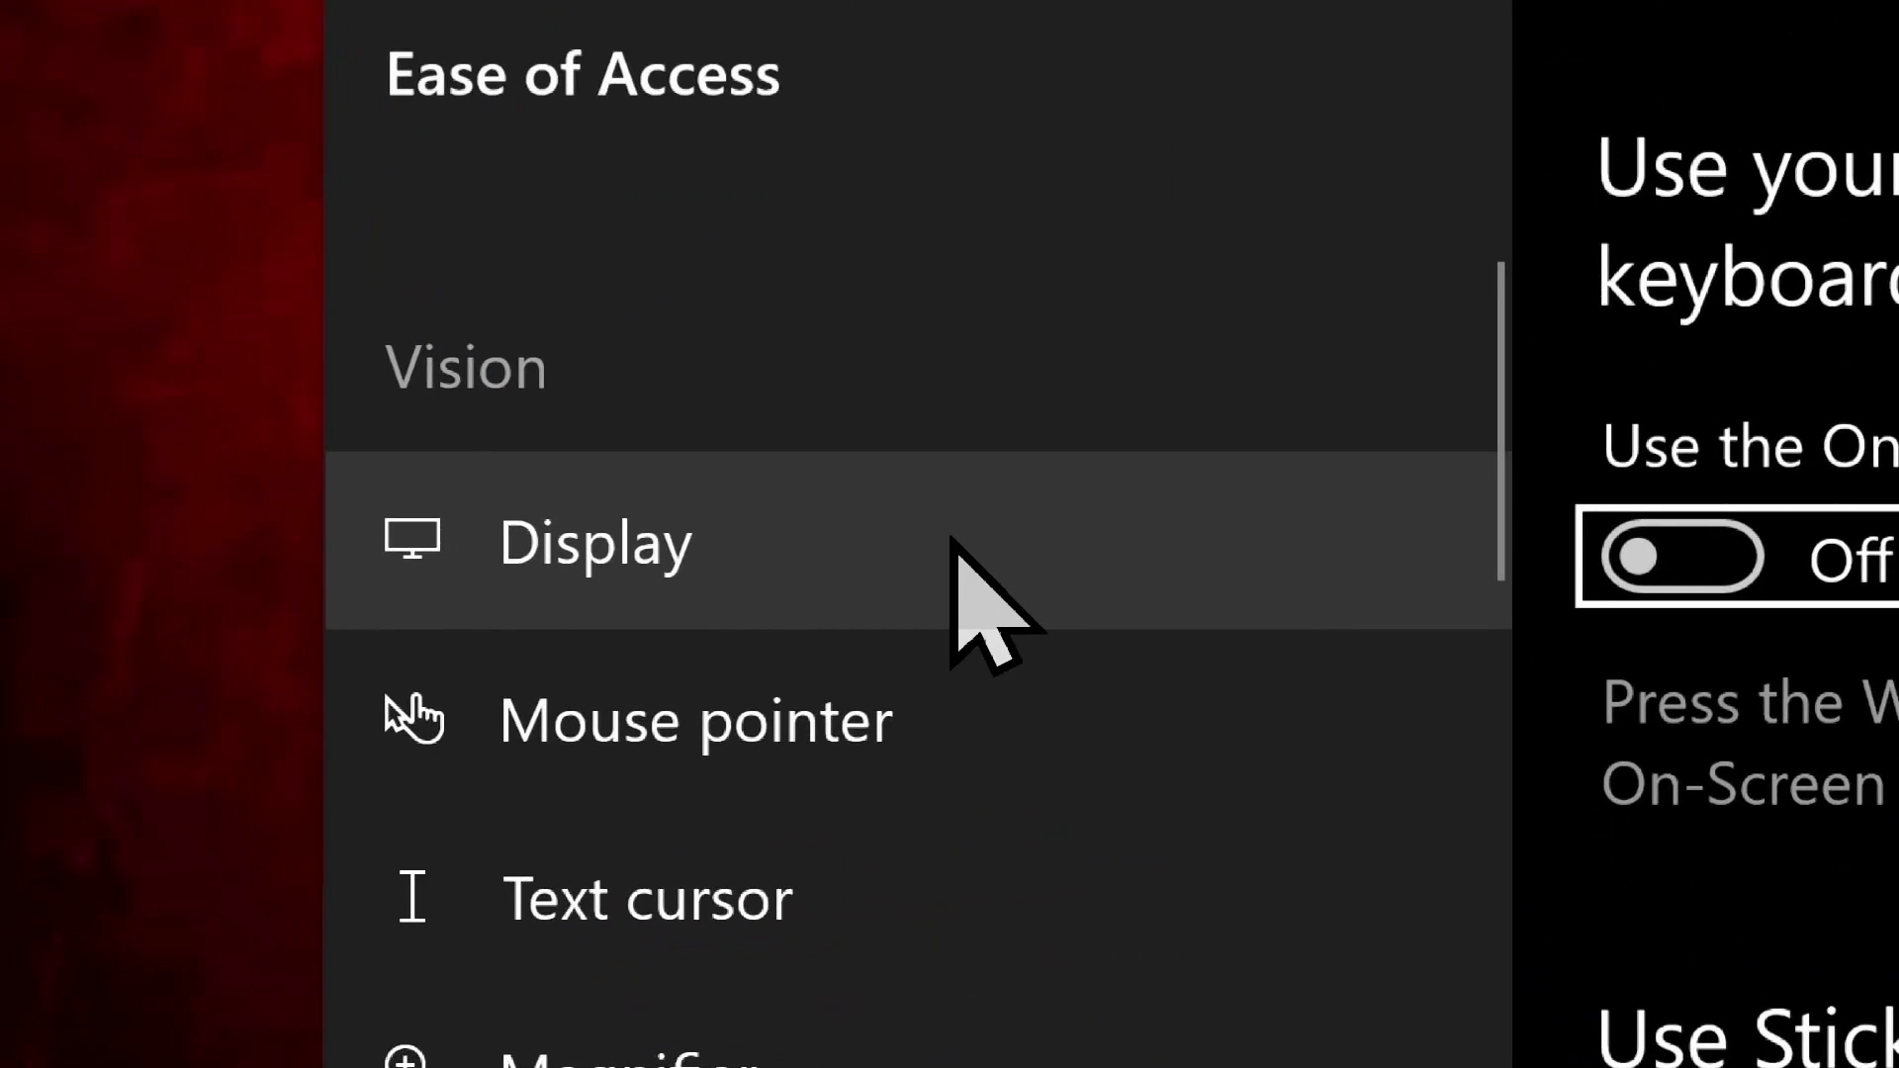
pyautogui.click(952, 541)
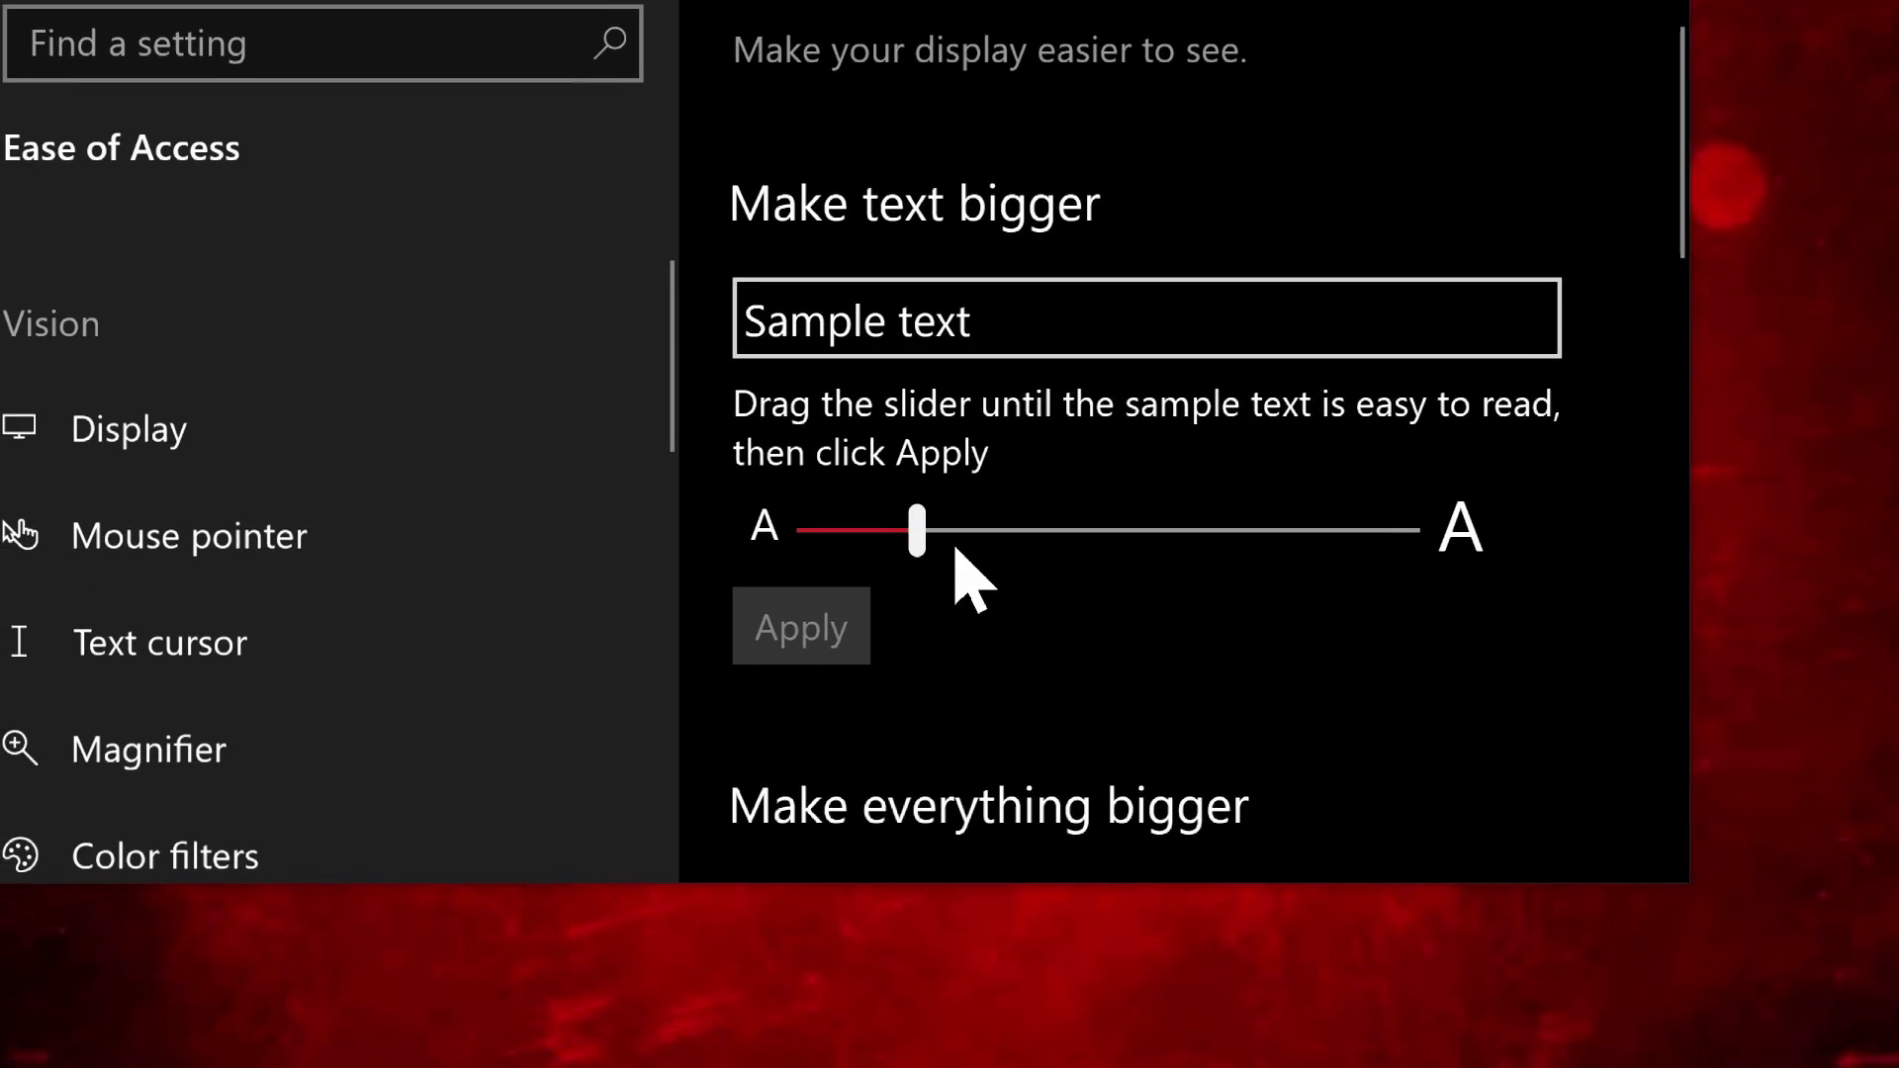
# Preview larger text with the Make text bigger slider, check Show animations, then go to Mouse pointer
pyautogui.moveTo(956, 549); pyautogui.dragTo(839, 542)
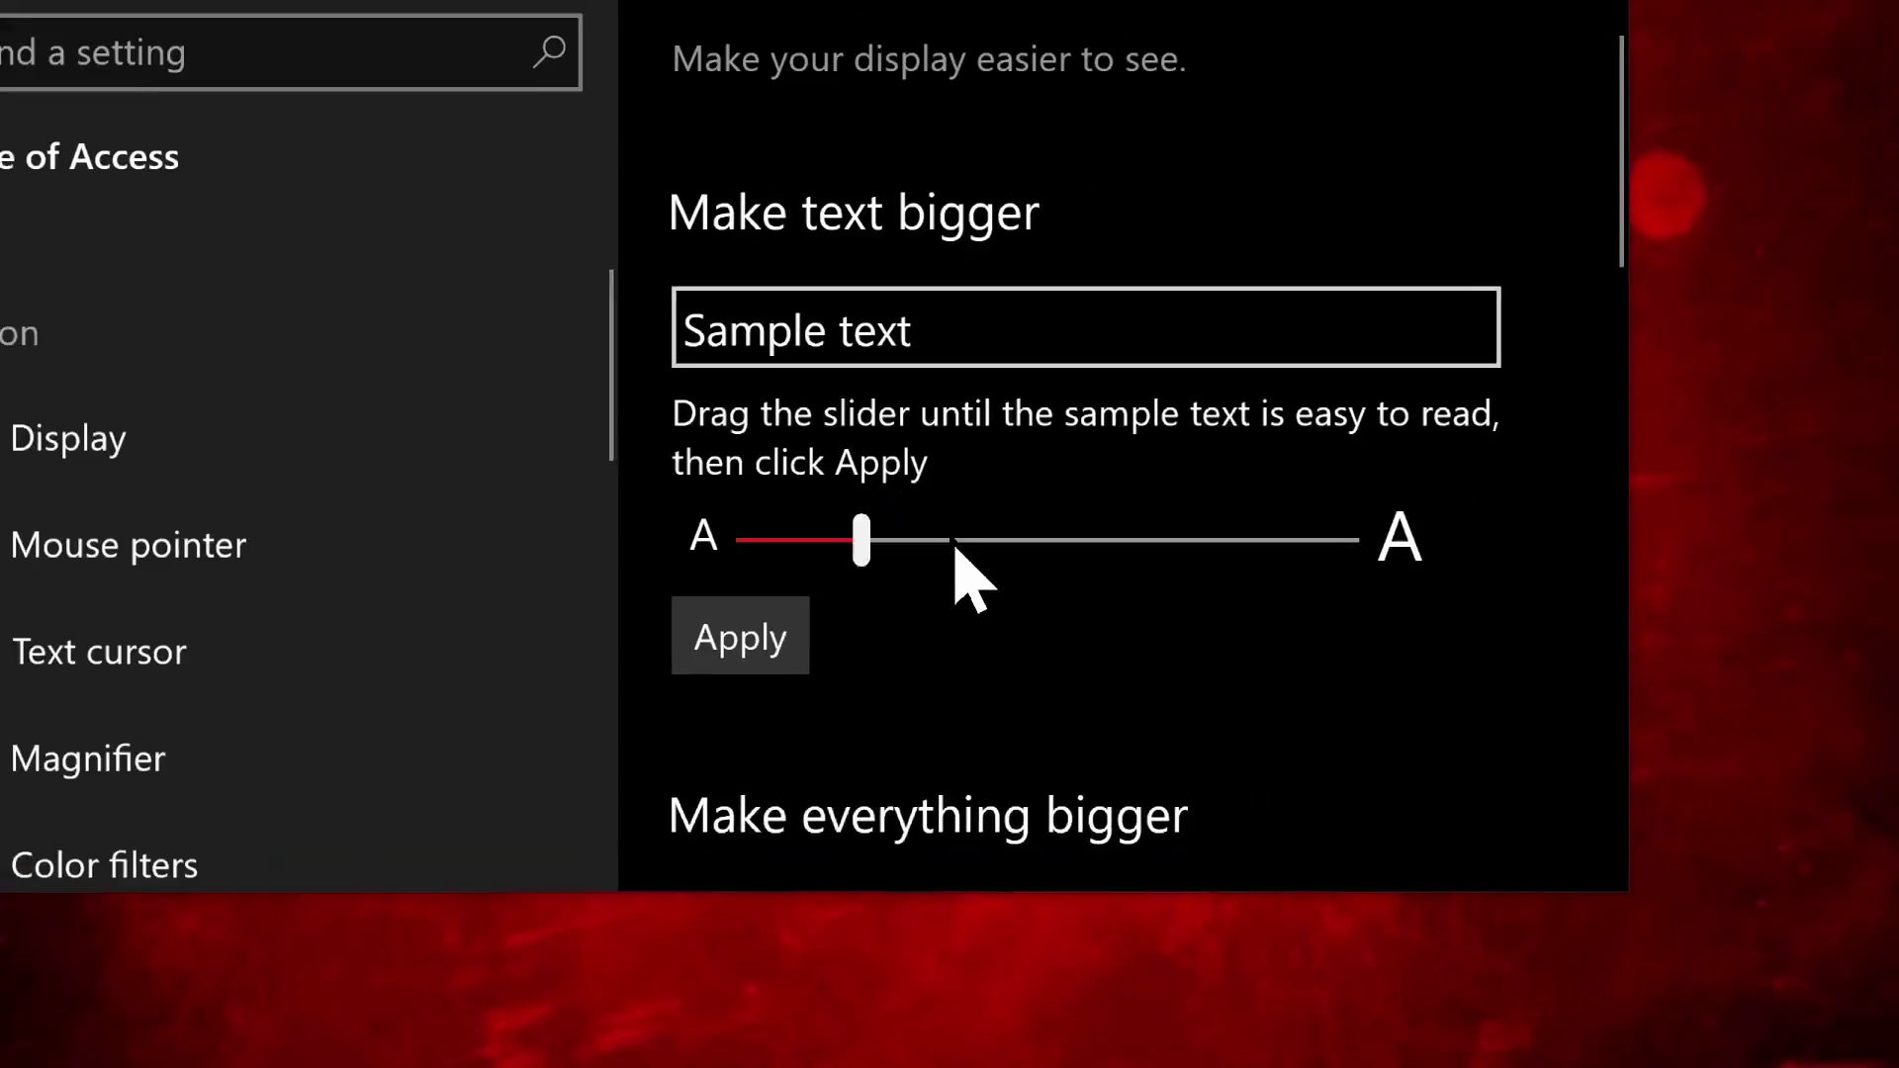
pyautogui.scroll(-5, 959, 499)
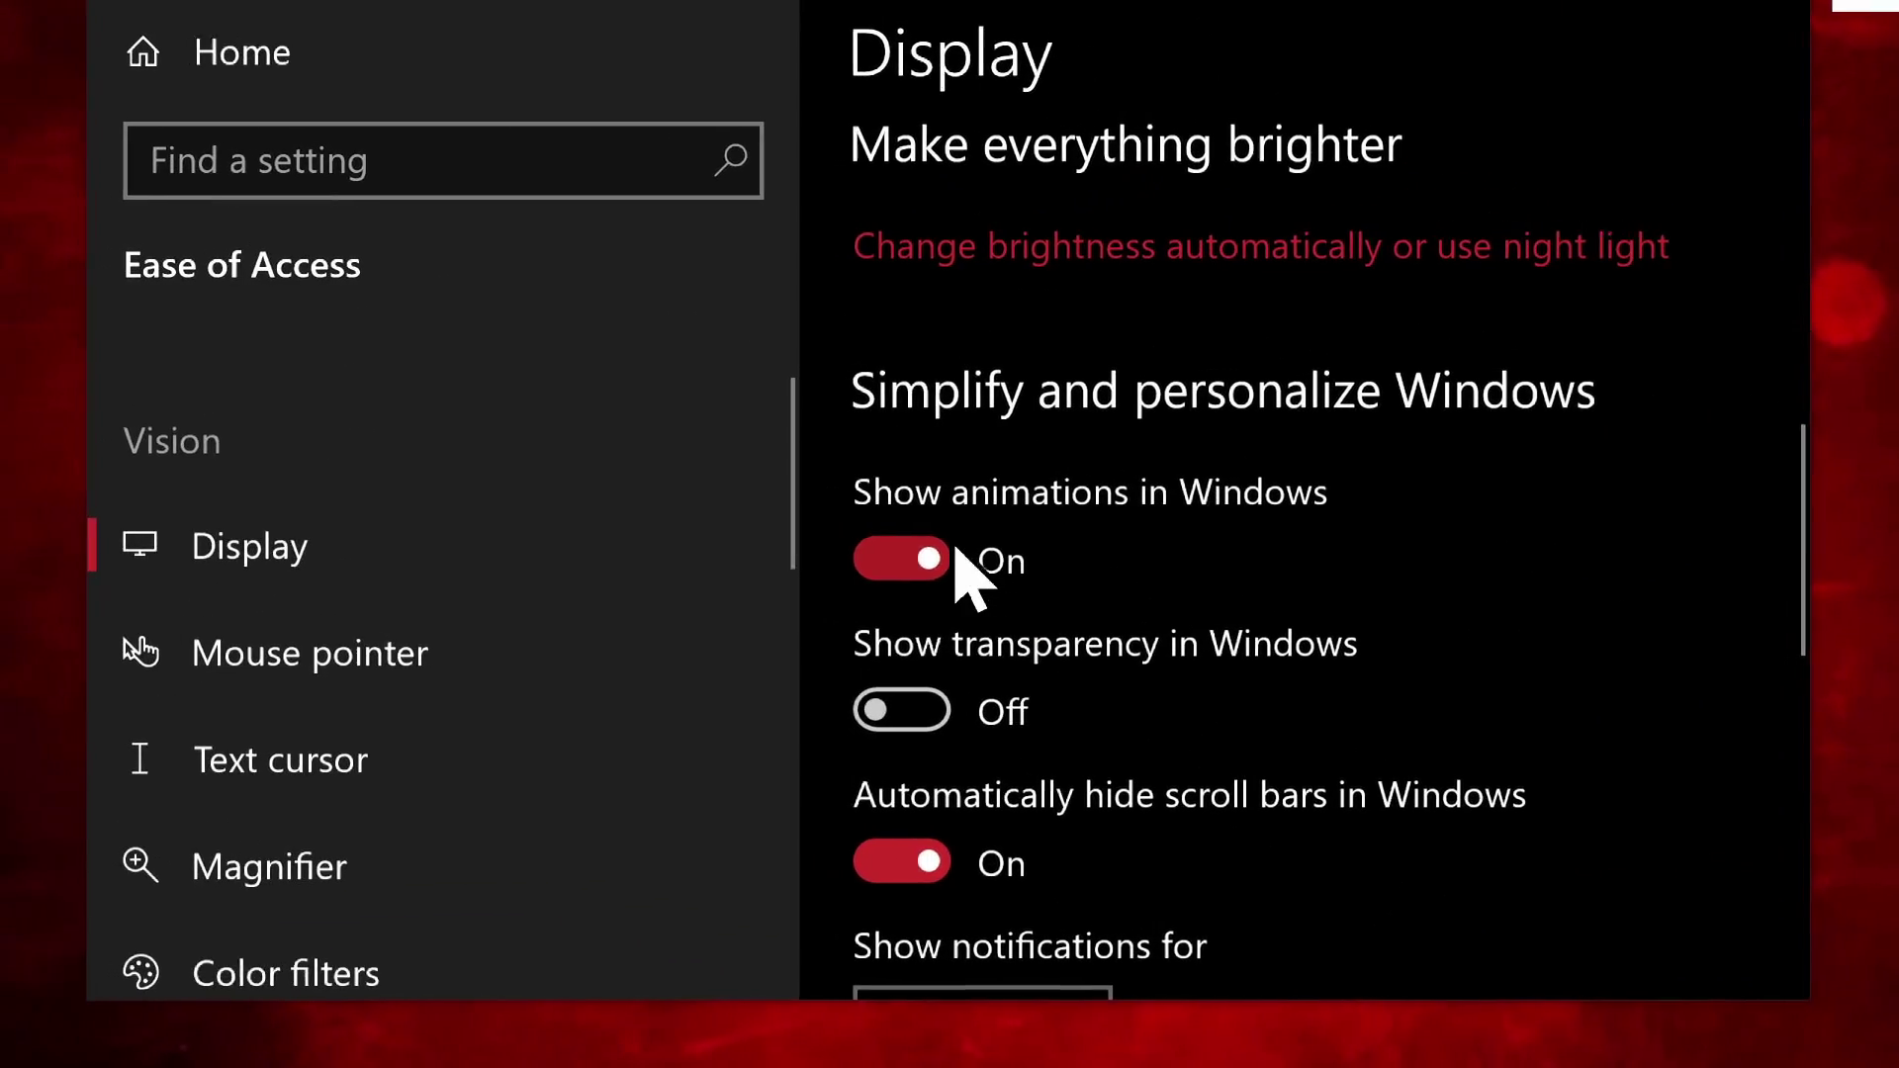
pyautogui.click(940, 558)
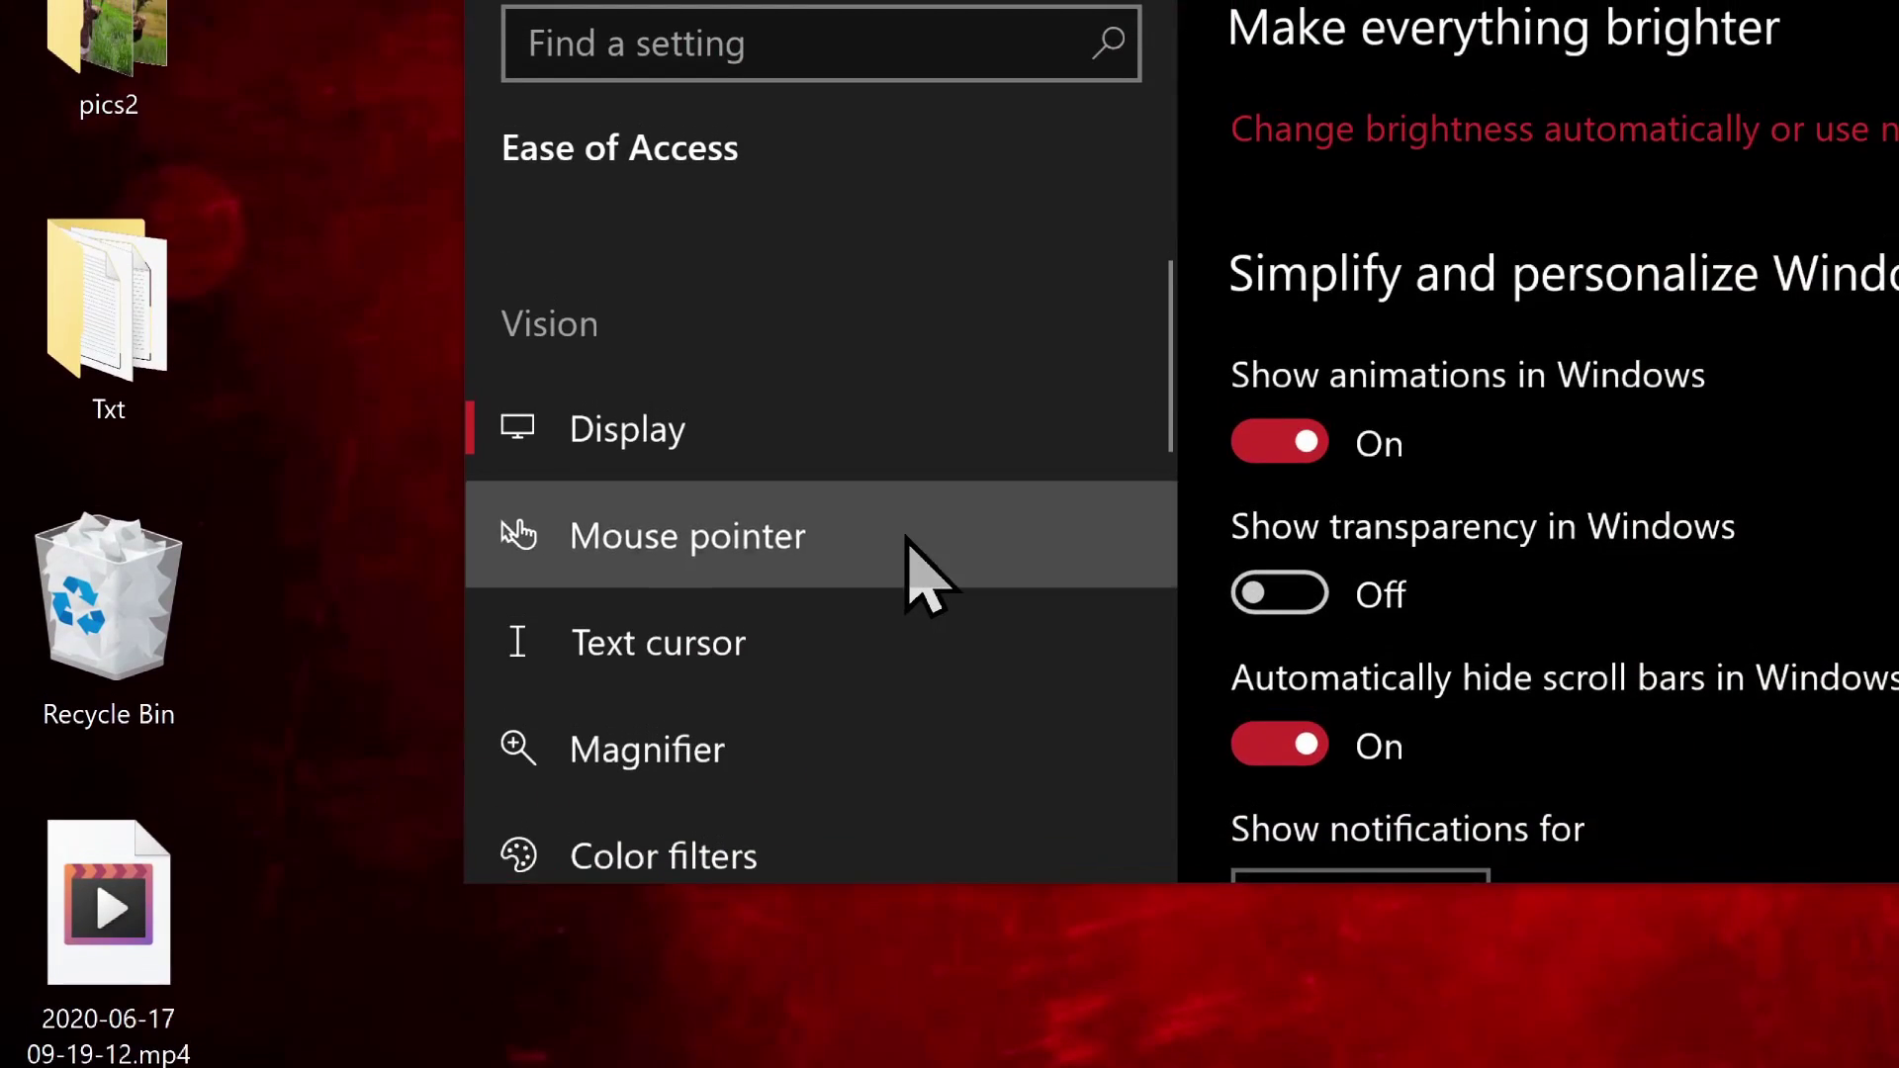
pyautogui.click(343, 427)
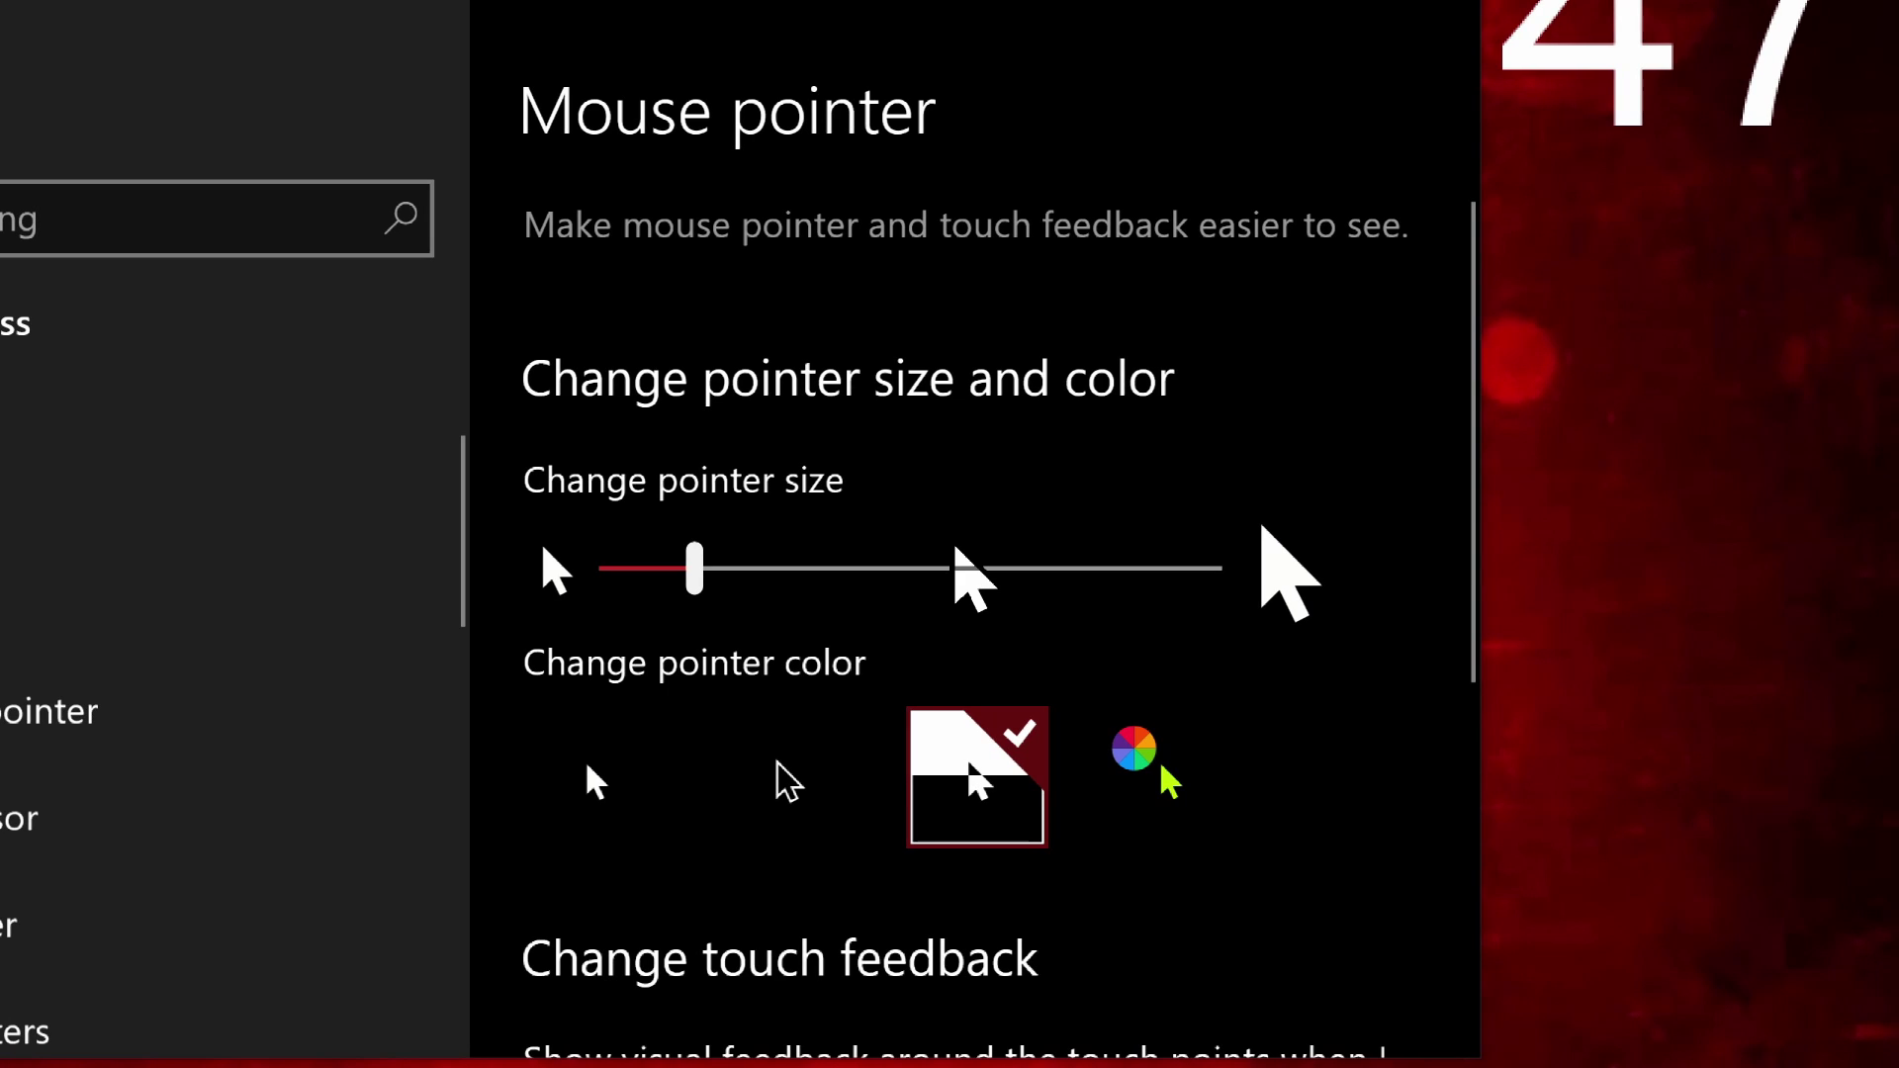
# Try the maximum pointer size, then shrink the pointer back to medium
pyautogui.scroll(-3, 964, 574)
pyautogui.scroll(3, 969, 574)
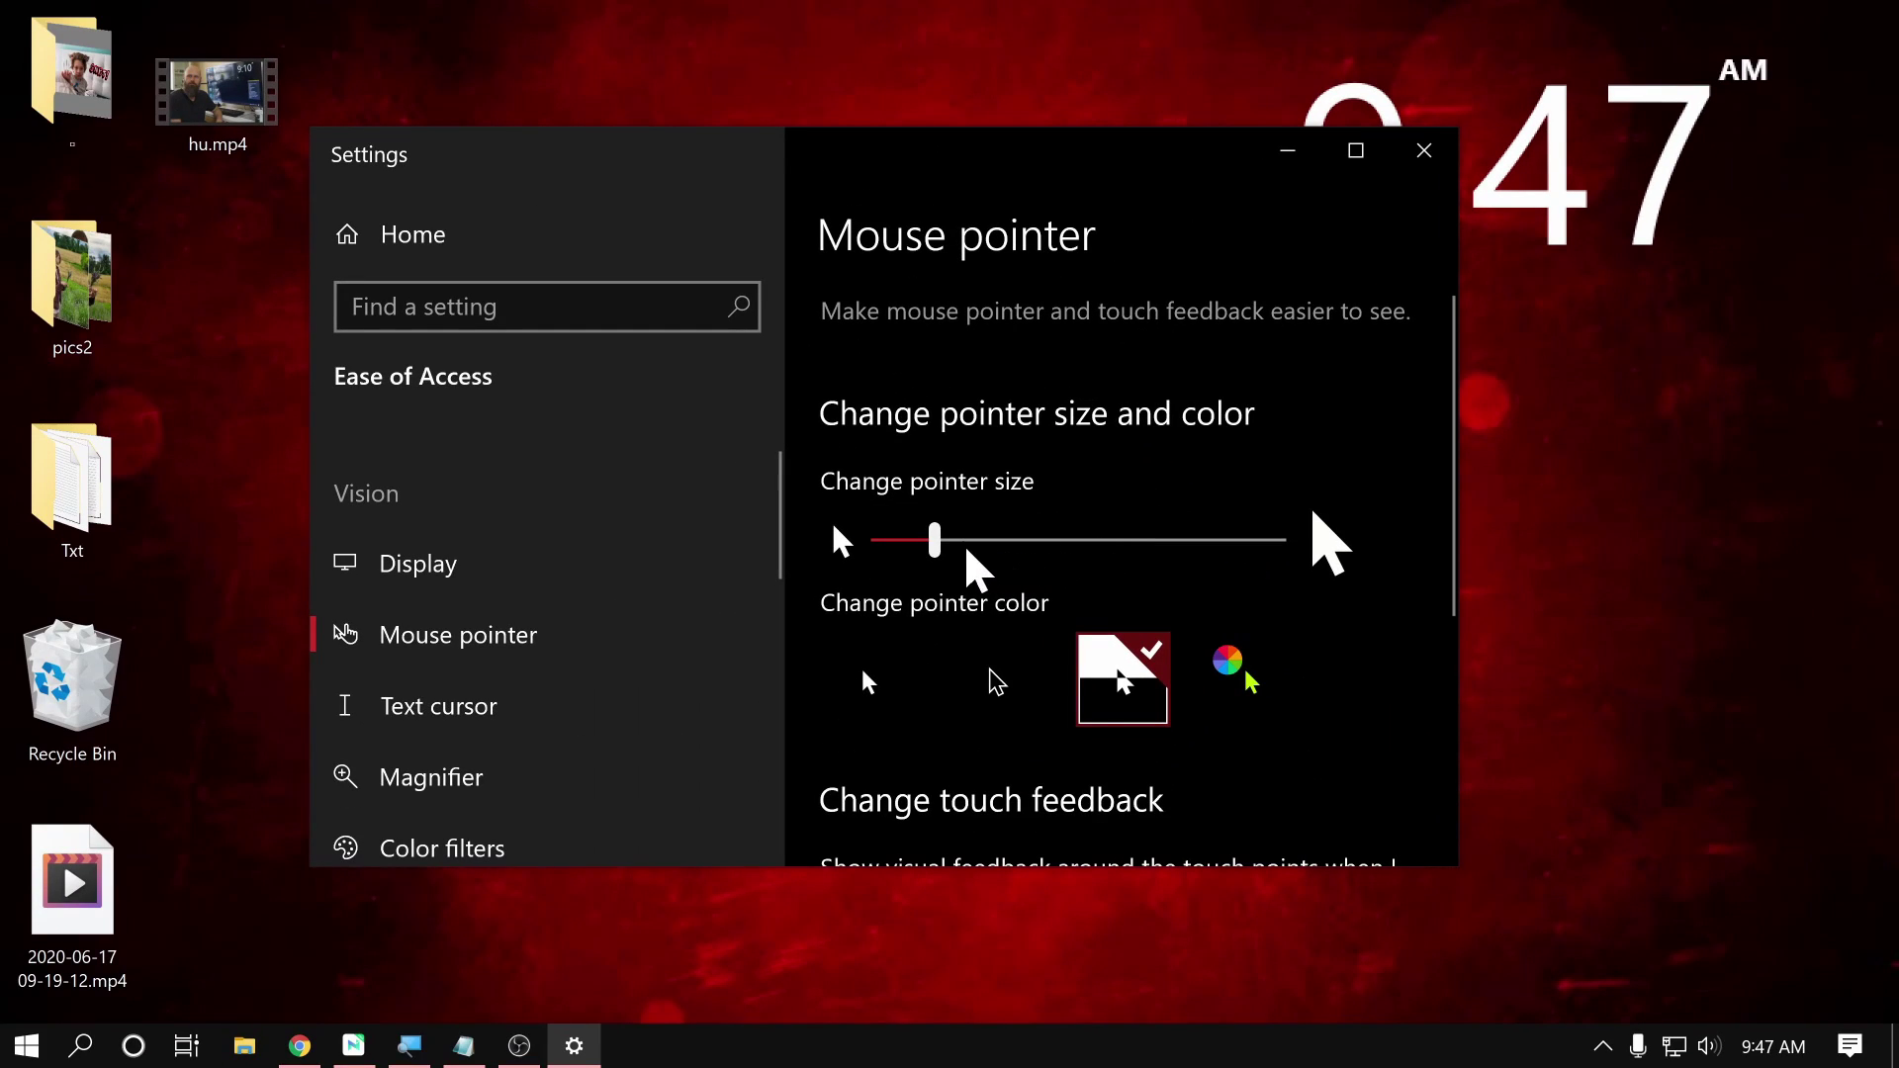
pyautogui.moveTo(959, 550); pyautogui.dragTo(1295, 568)
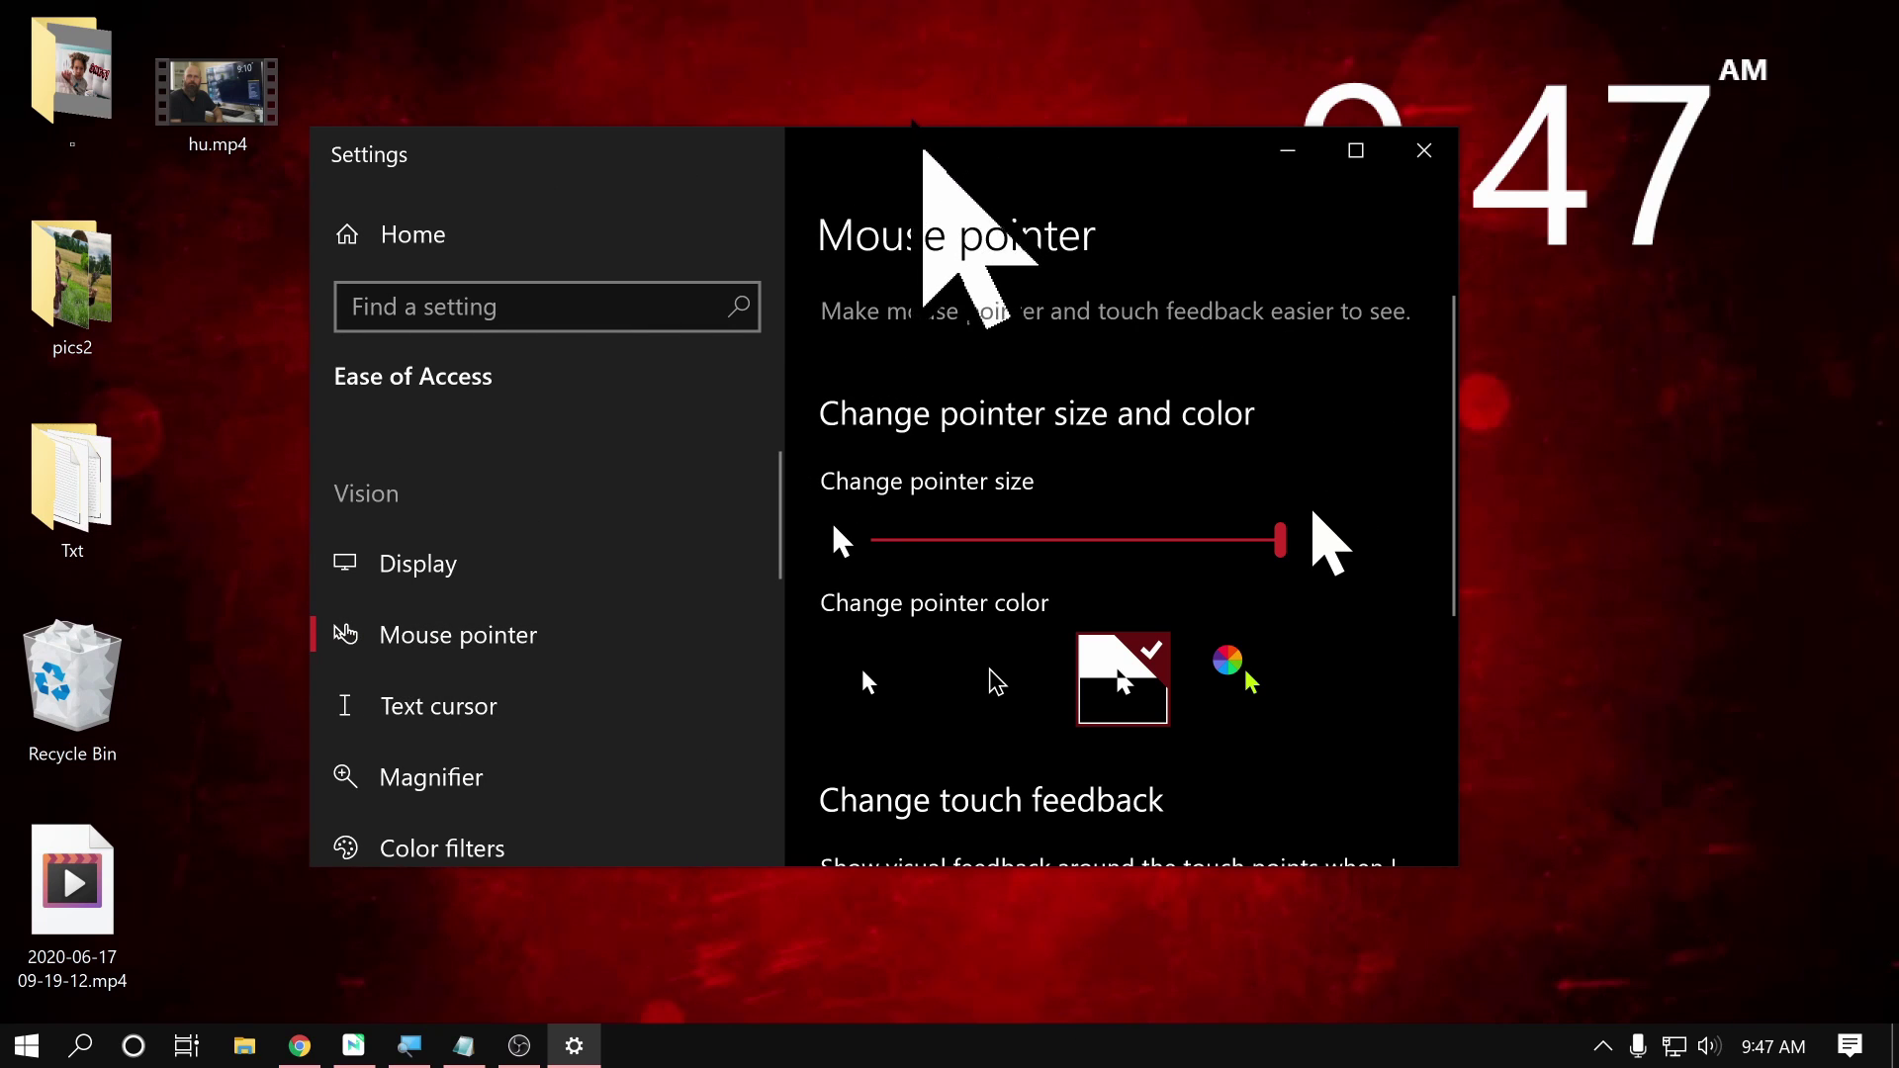
pyautogui.click(933, 539)
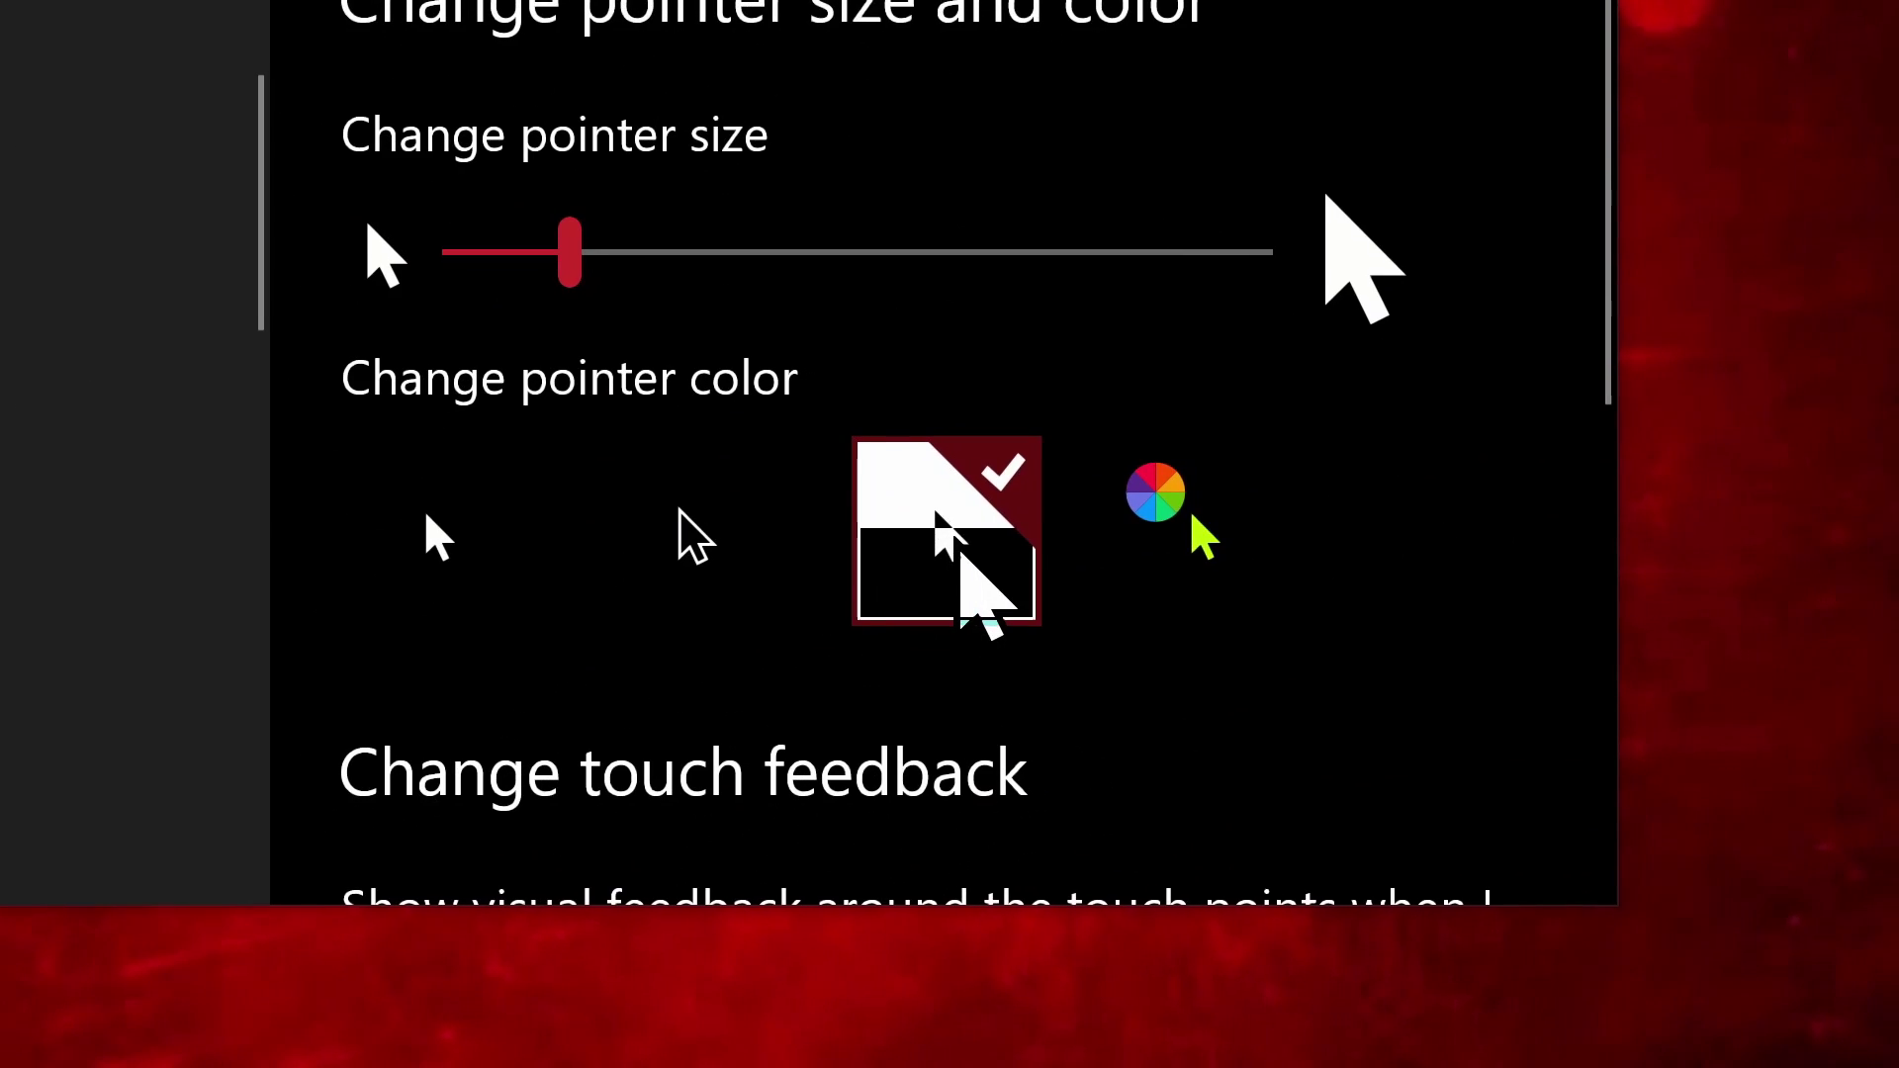
# Try the White, Black and Inverted colours, then set a custom lime green pointer at size 10
pyautogui.scroll(-3, 979, 568)
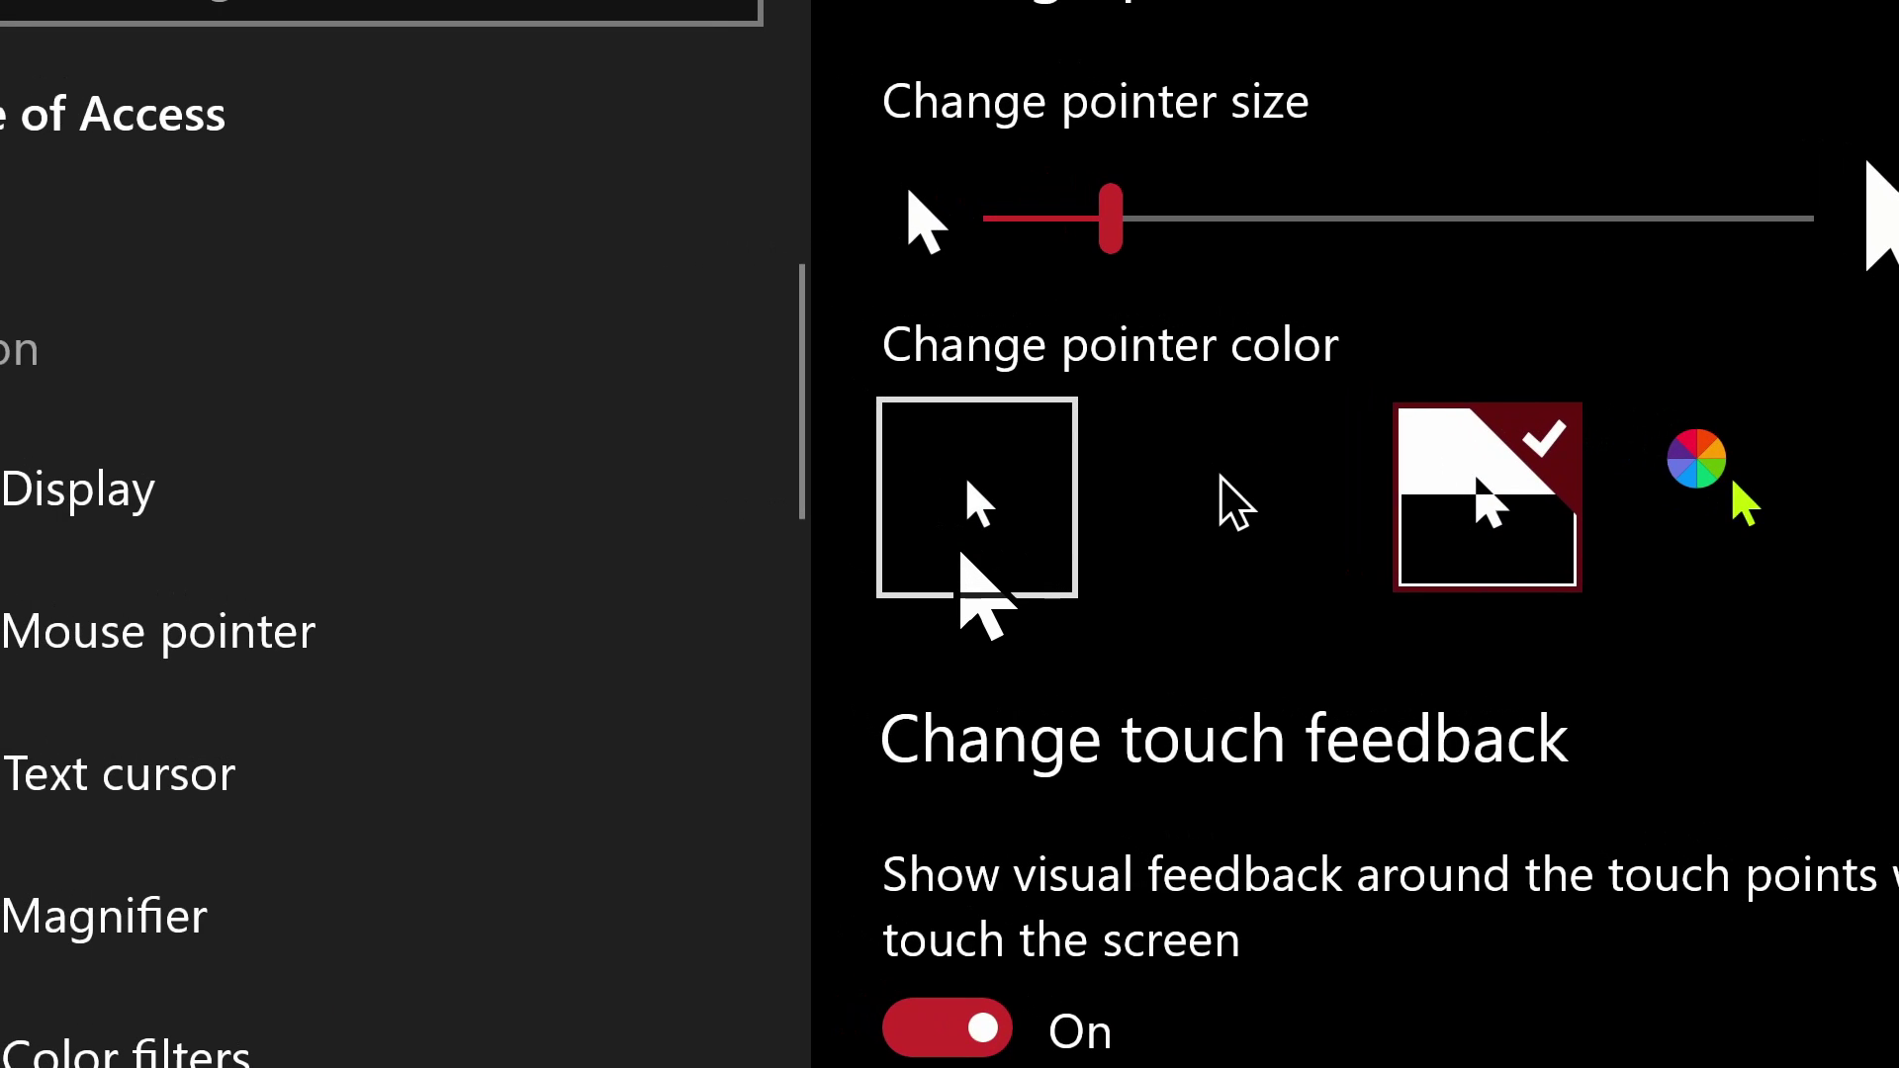
pyautogui.click(794, 549)
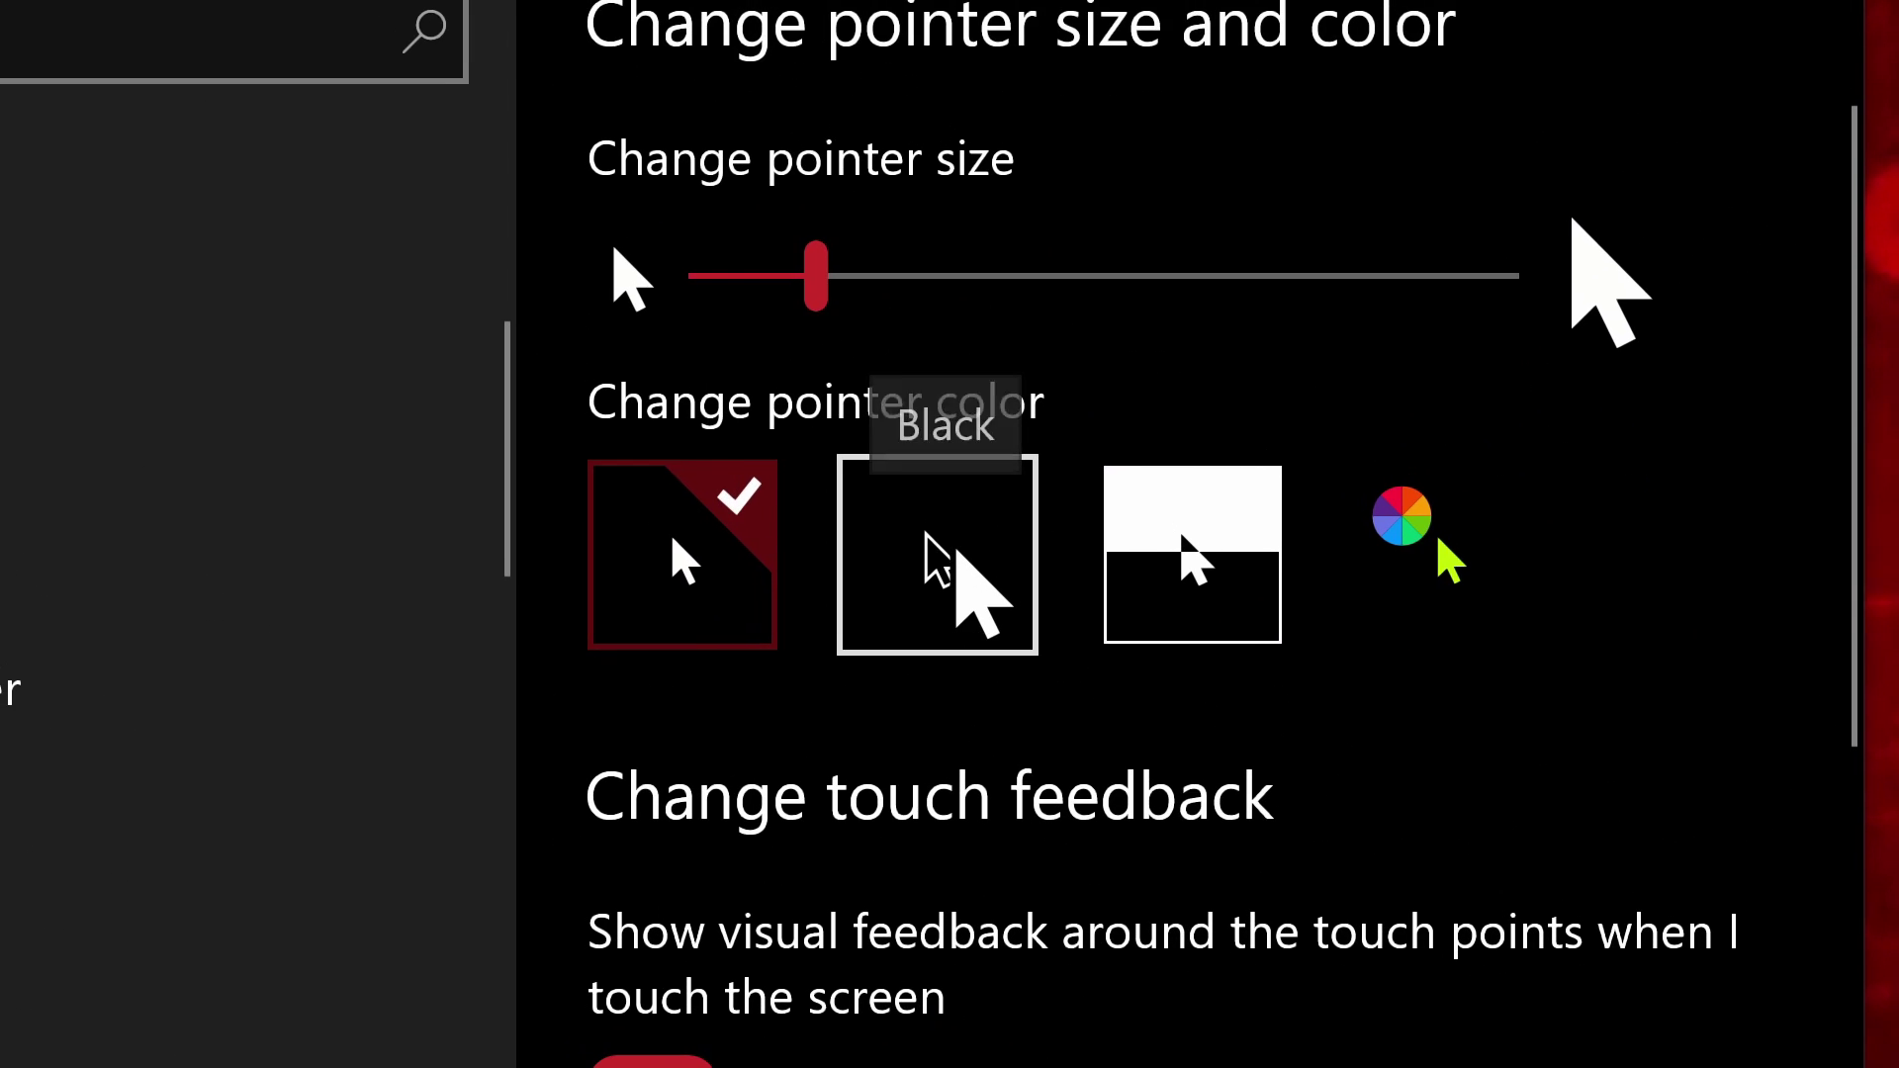
pyautogui.click(876, 559)
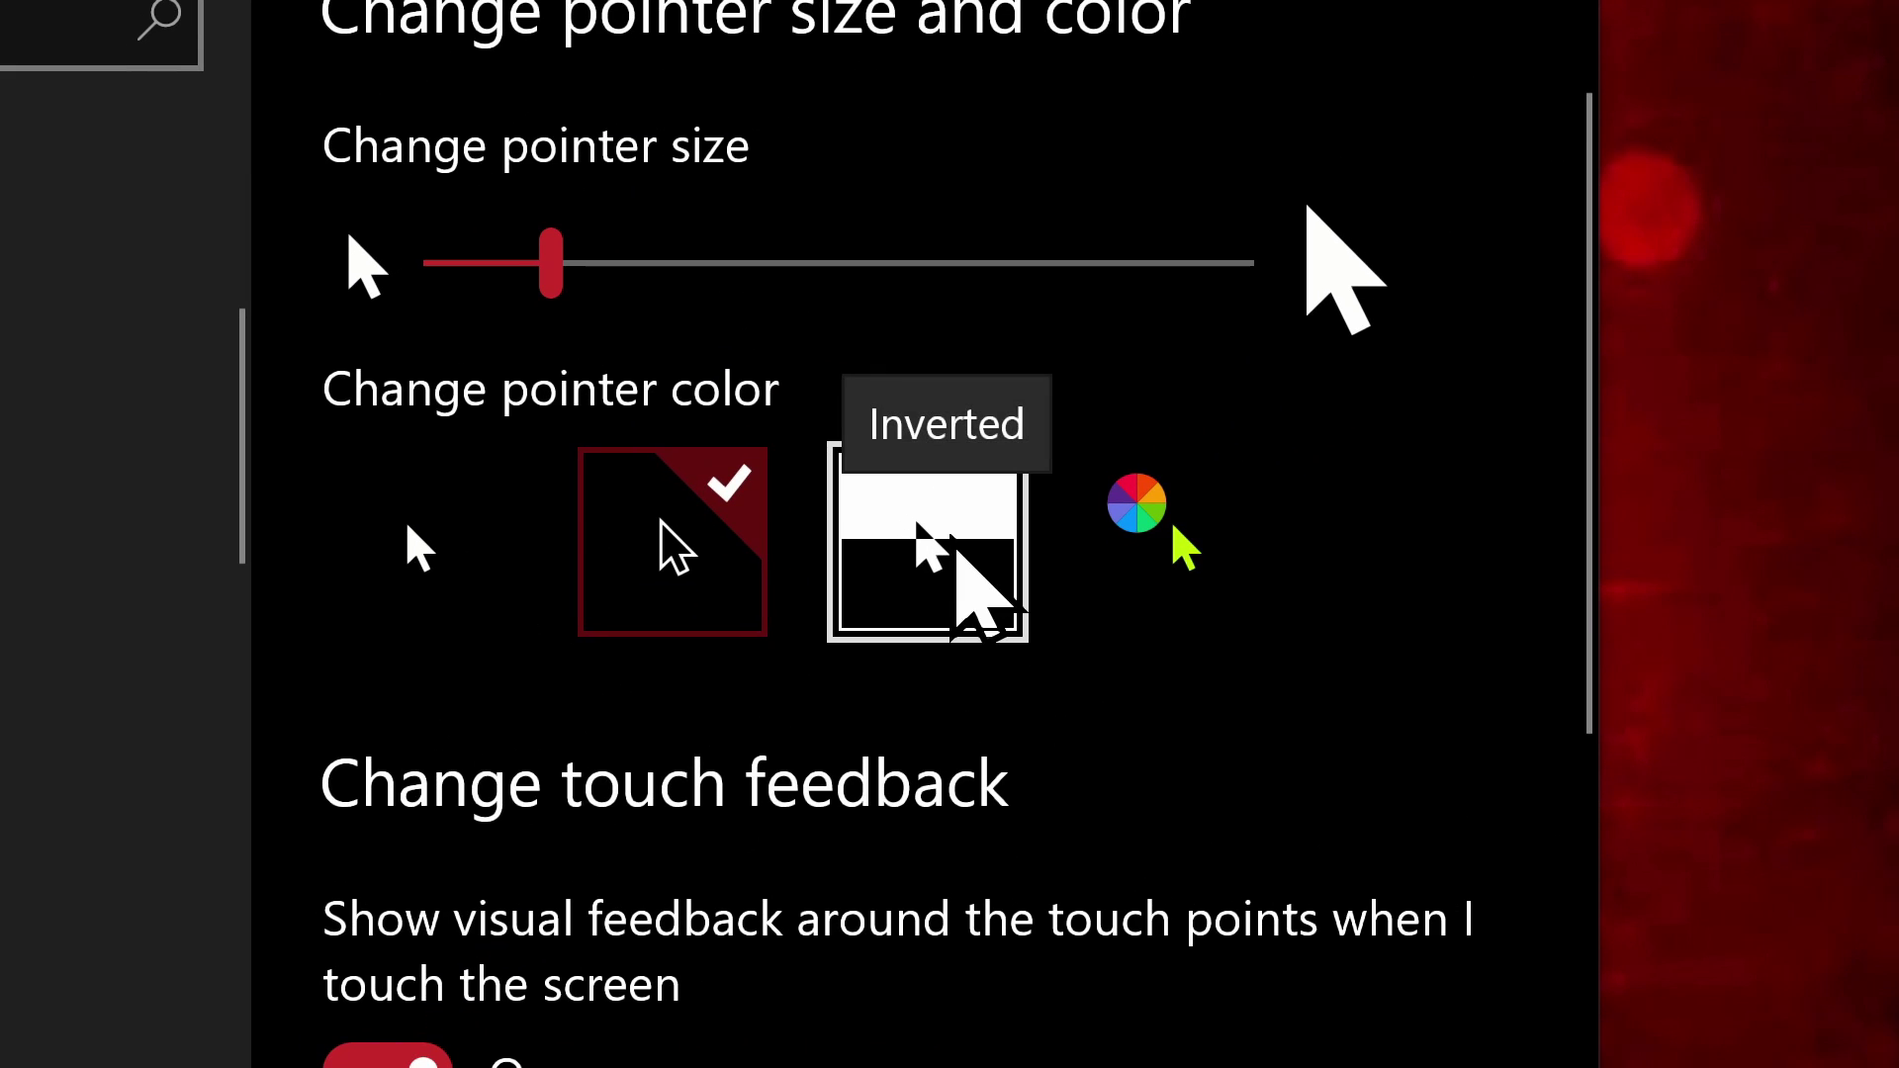
pyautogui.click(955, 549)
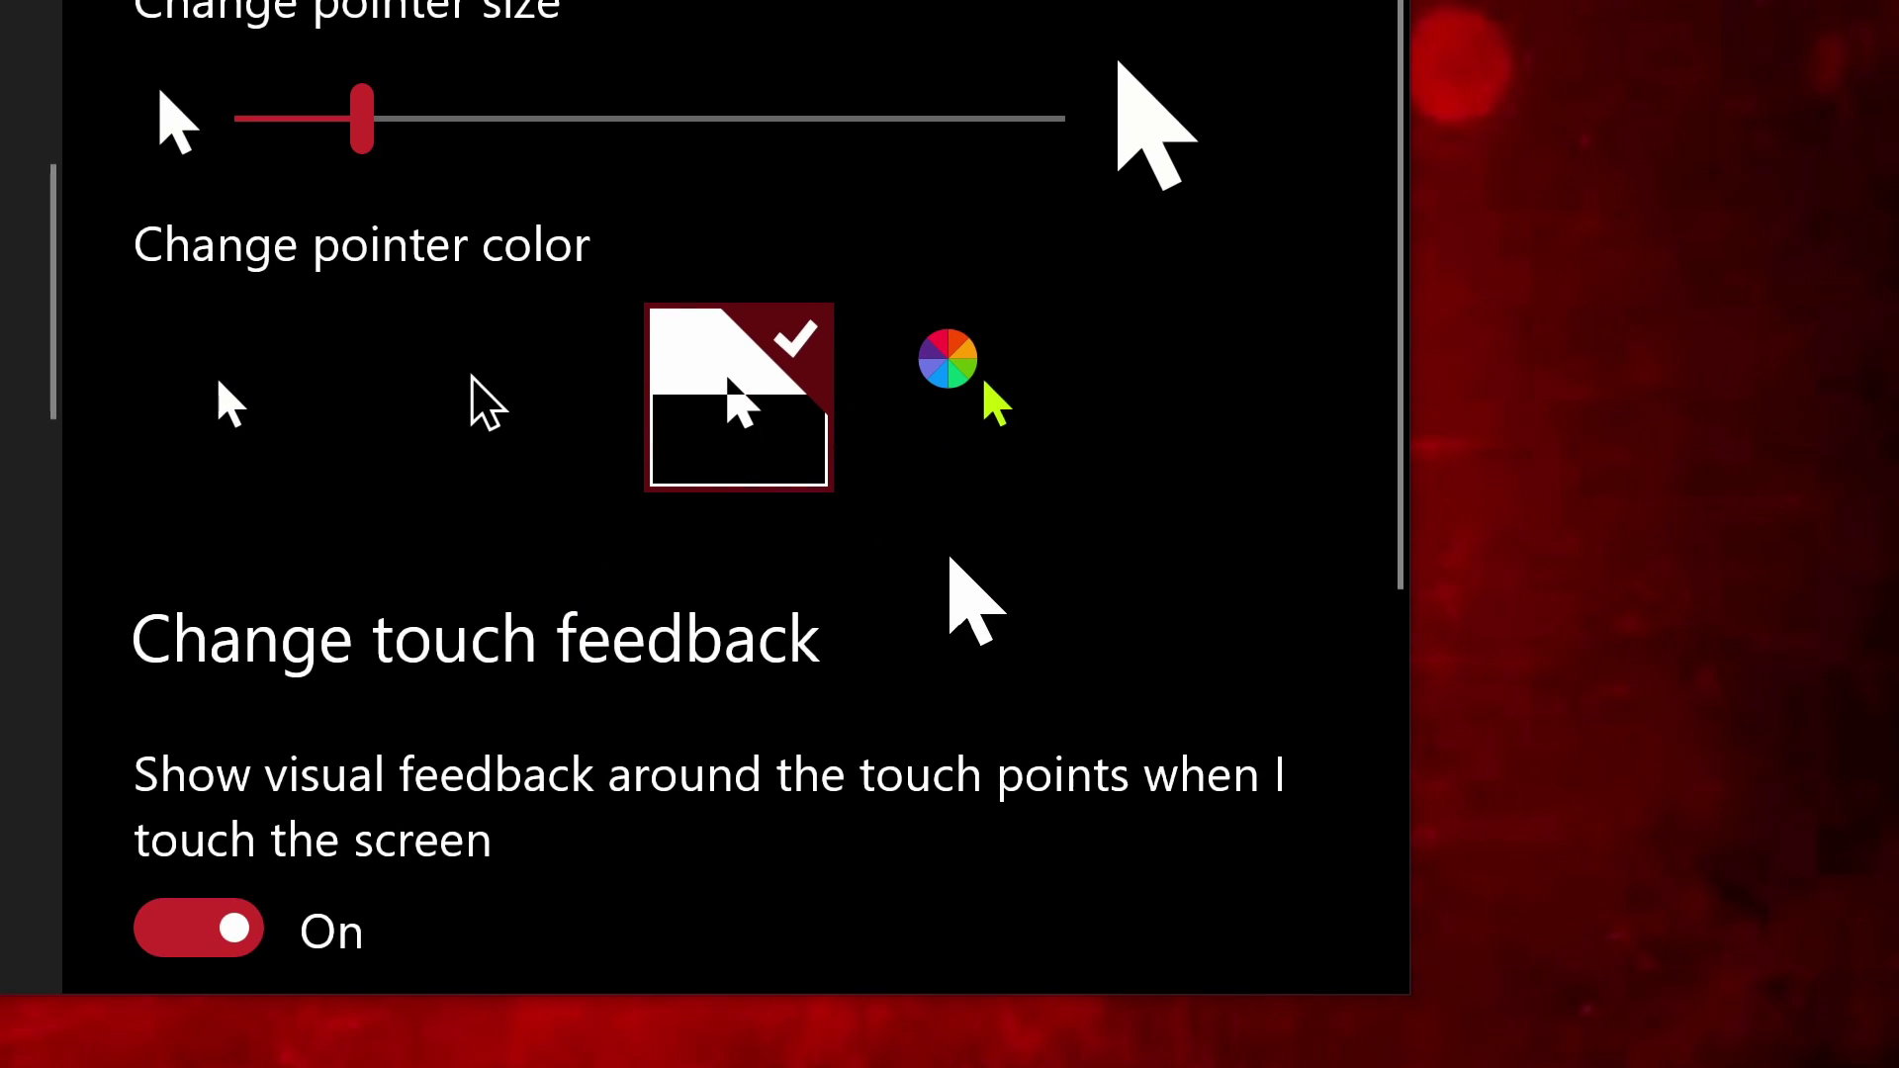
pyautogui.click(952, 568)
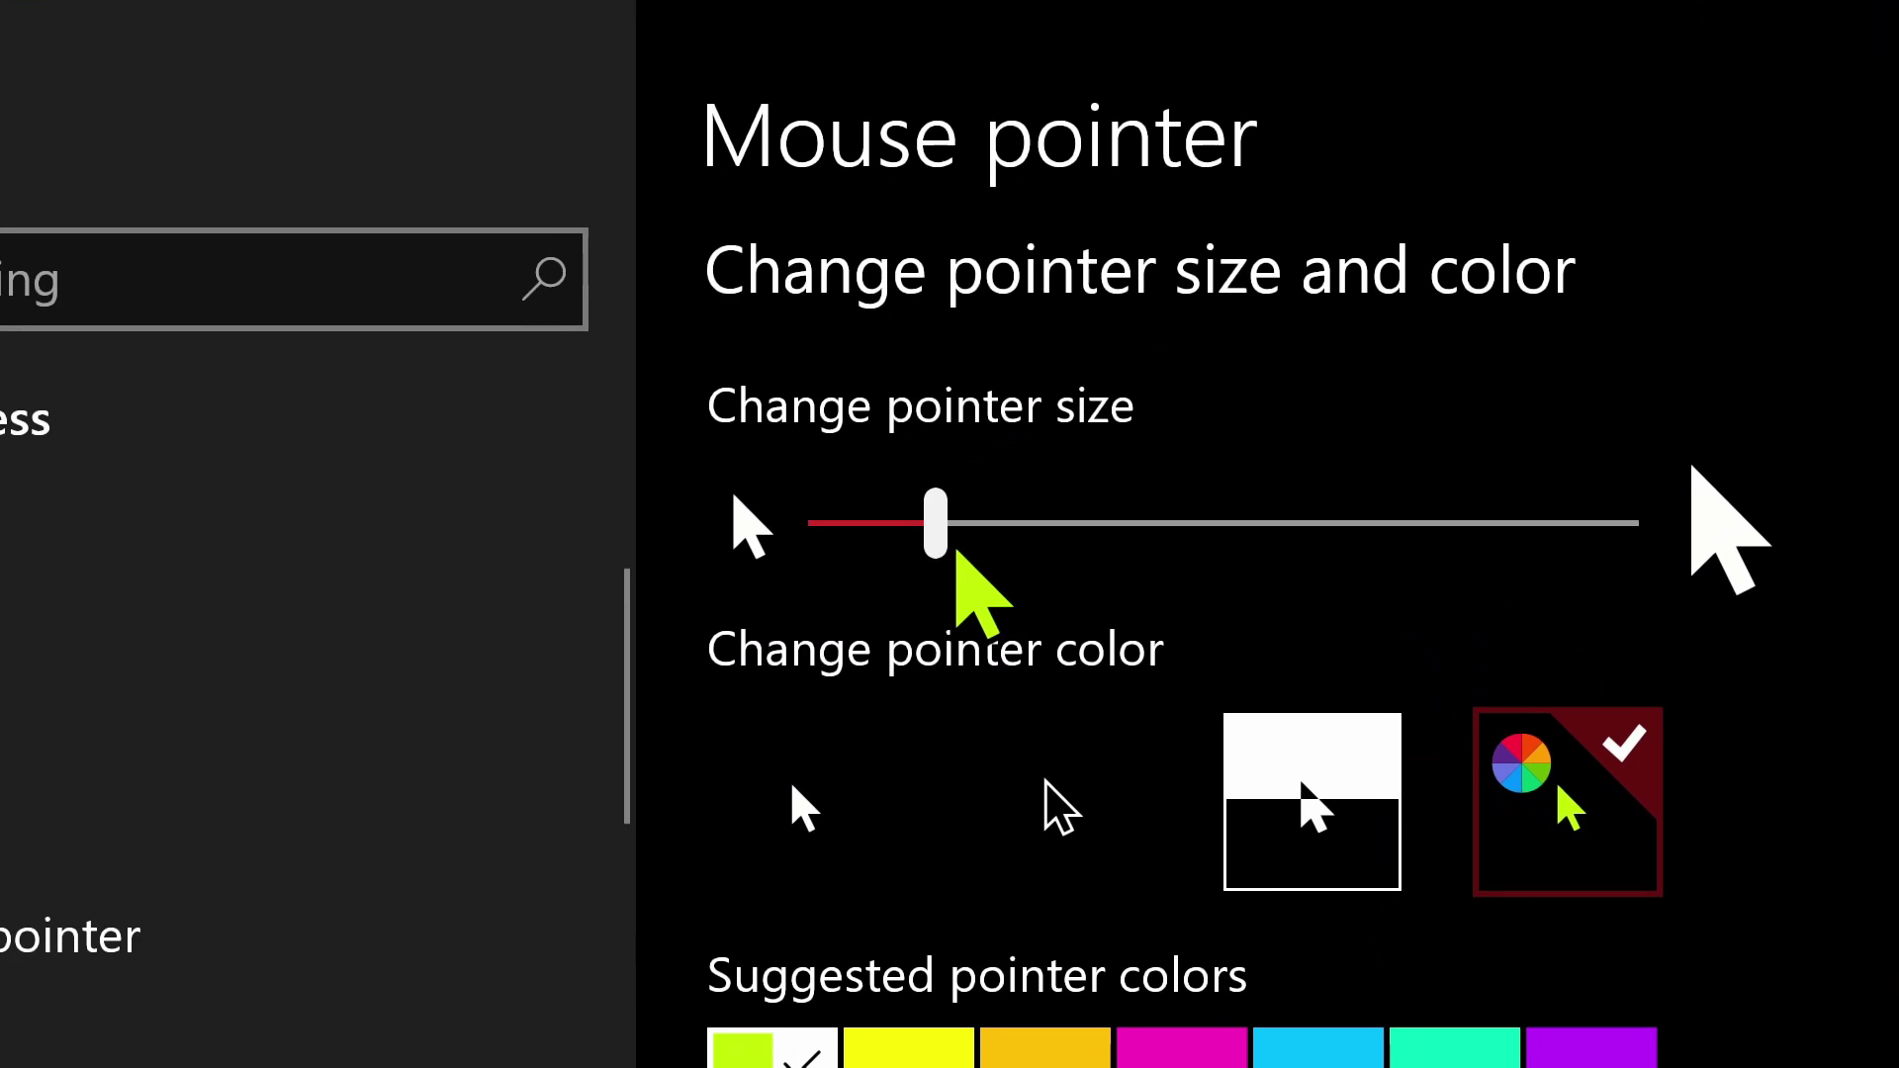
pyautogui.moveTo(956, 552); pyautogui.dragTo(1305, 568)
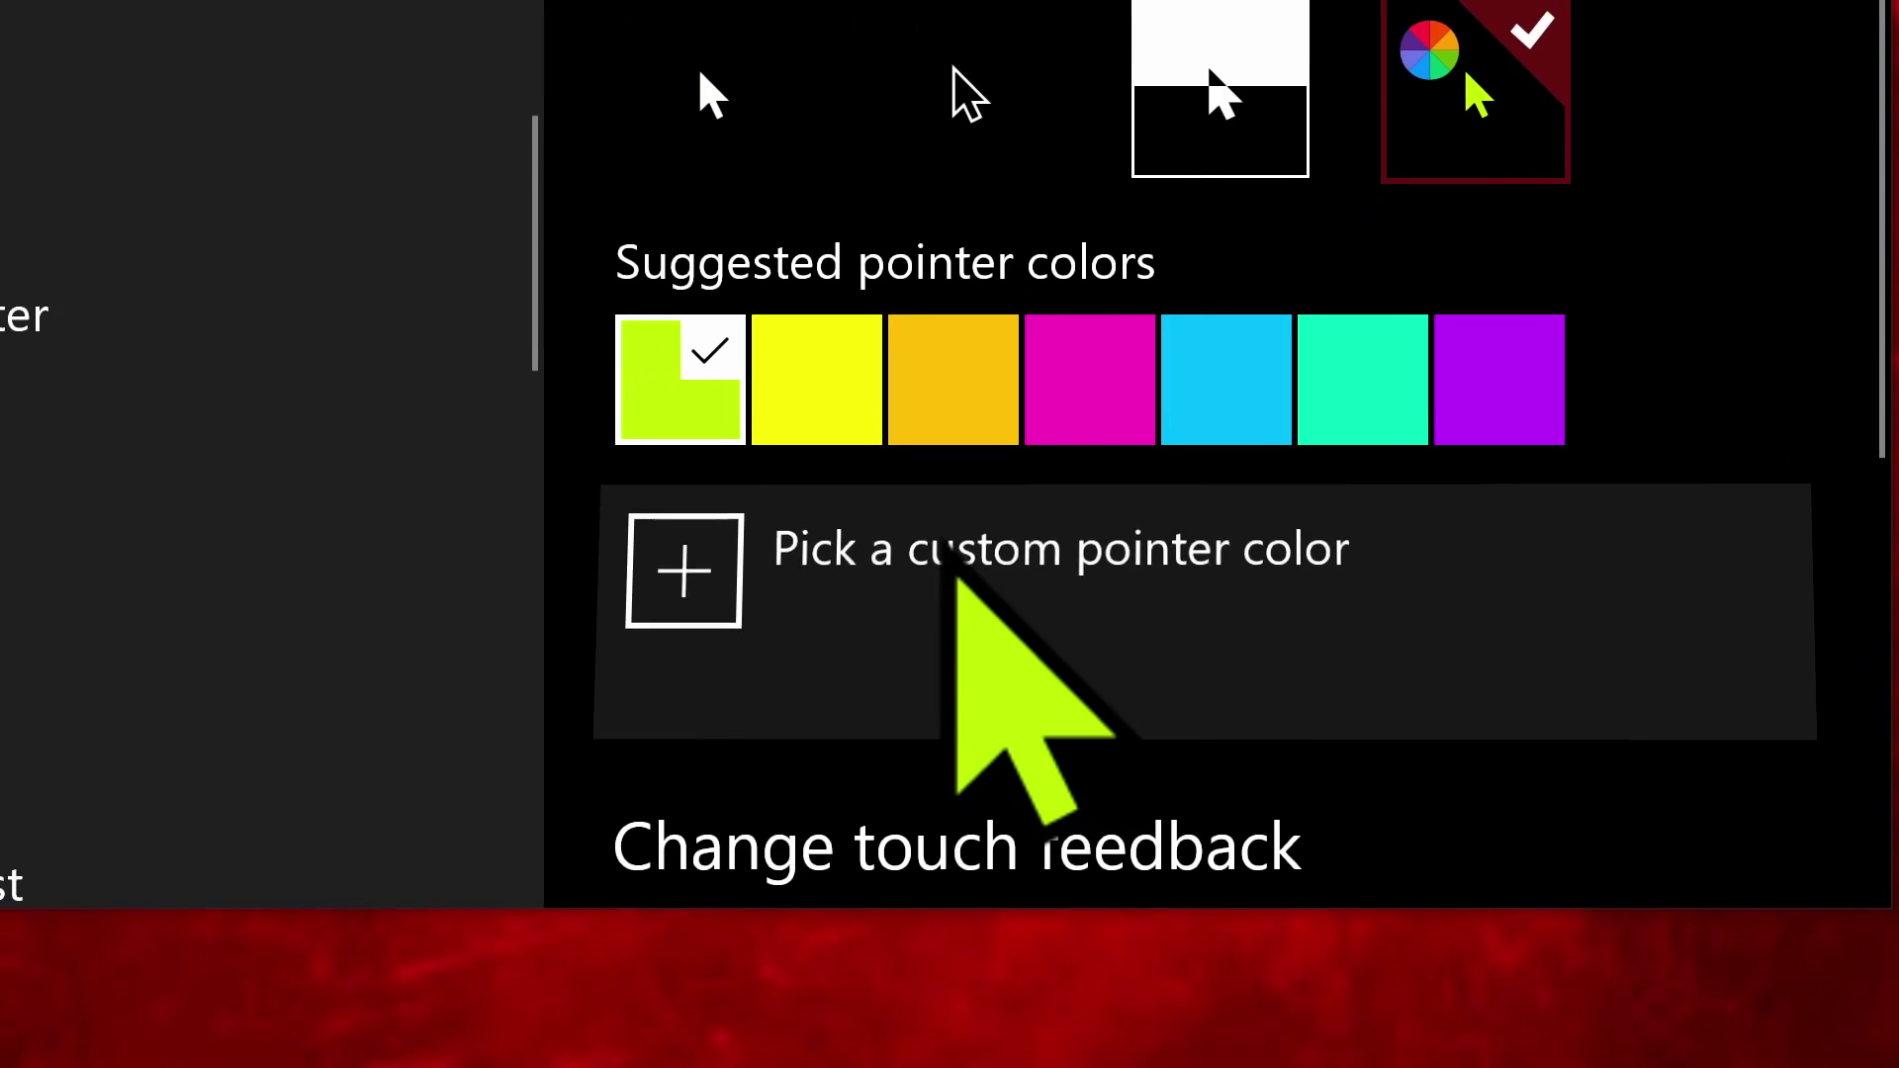
# Preview other custom pointer colours by sweeping across the colour spectrum, then close the picker
pyautogui.click(954, 574)
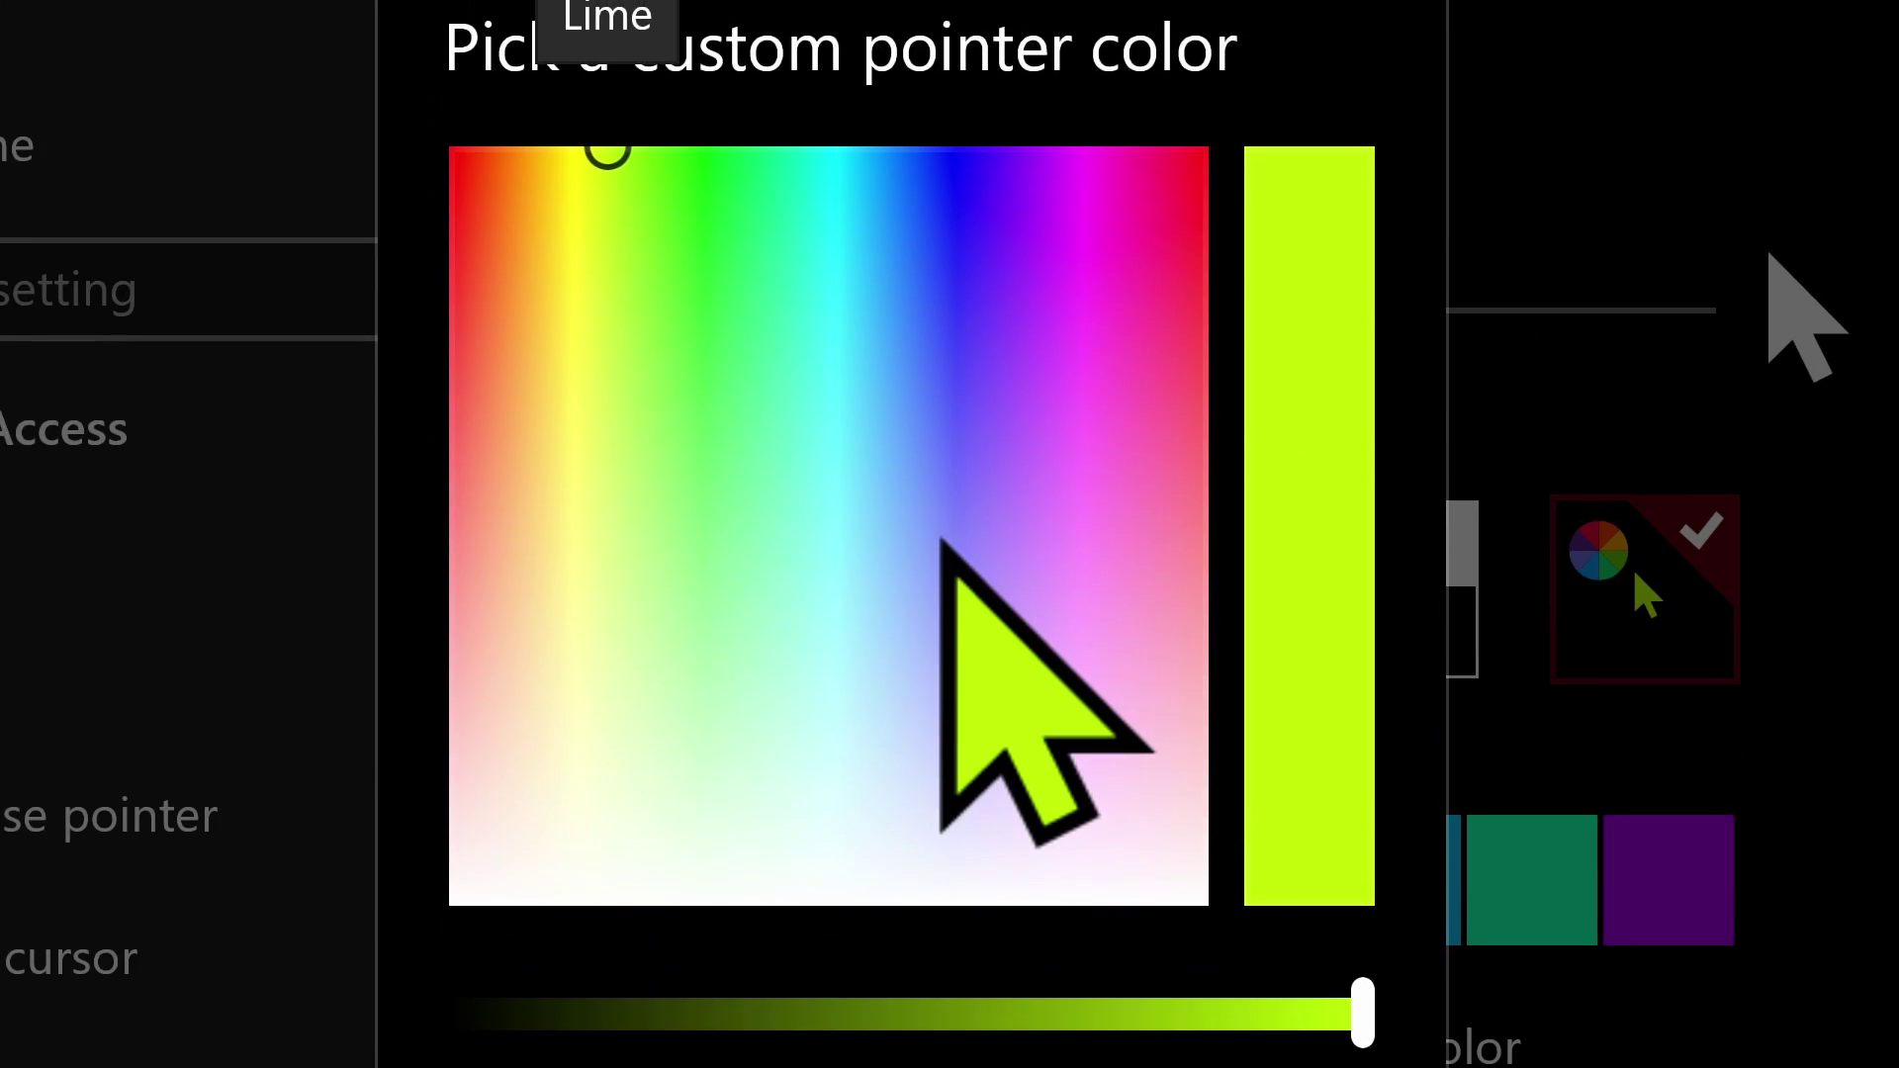
pyautogui.click(944, 534)
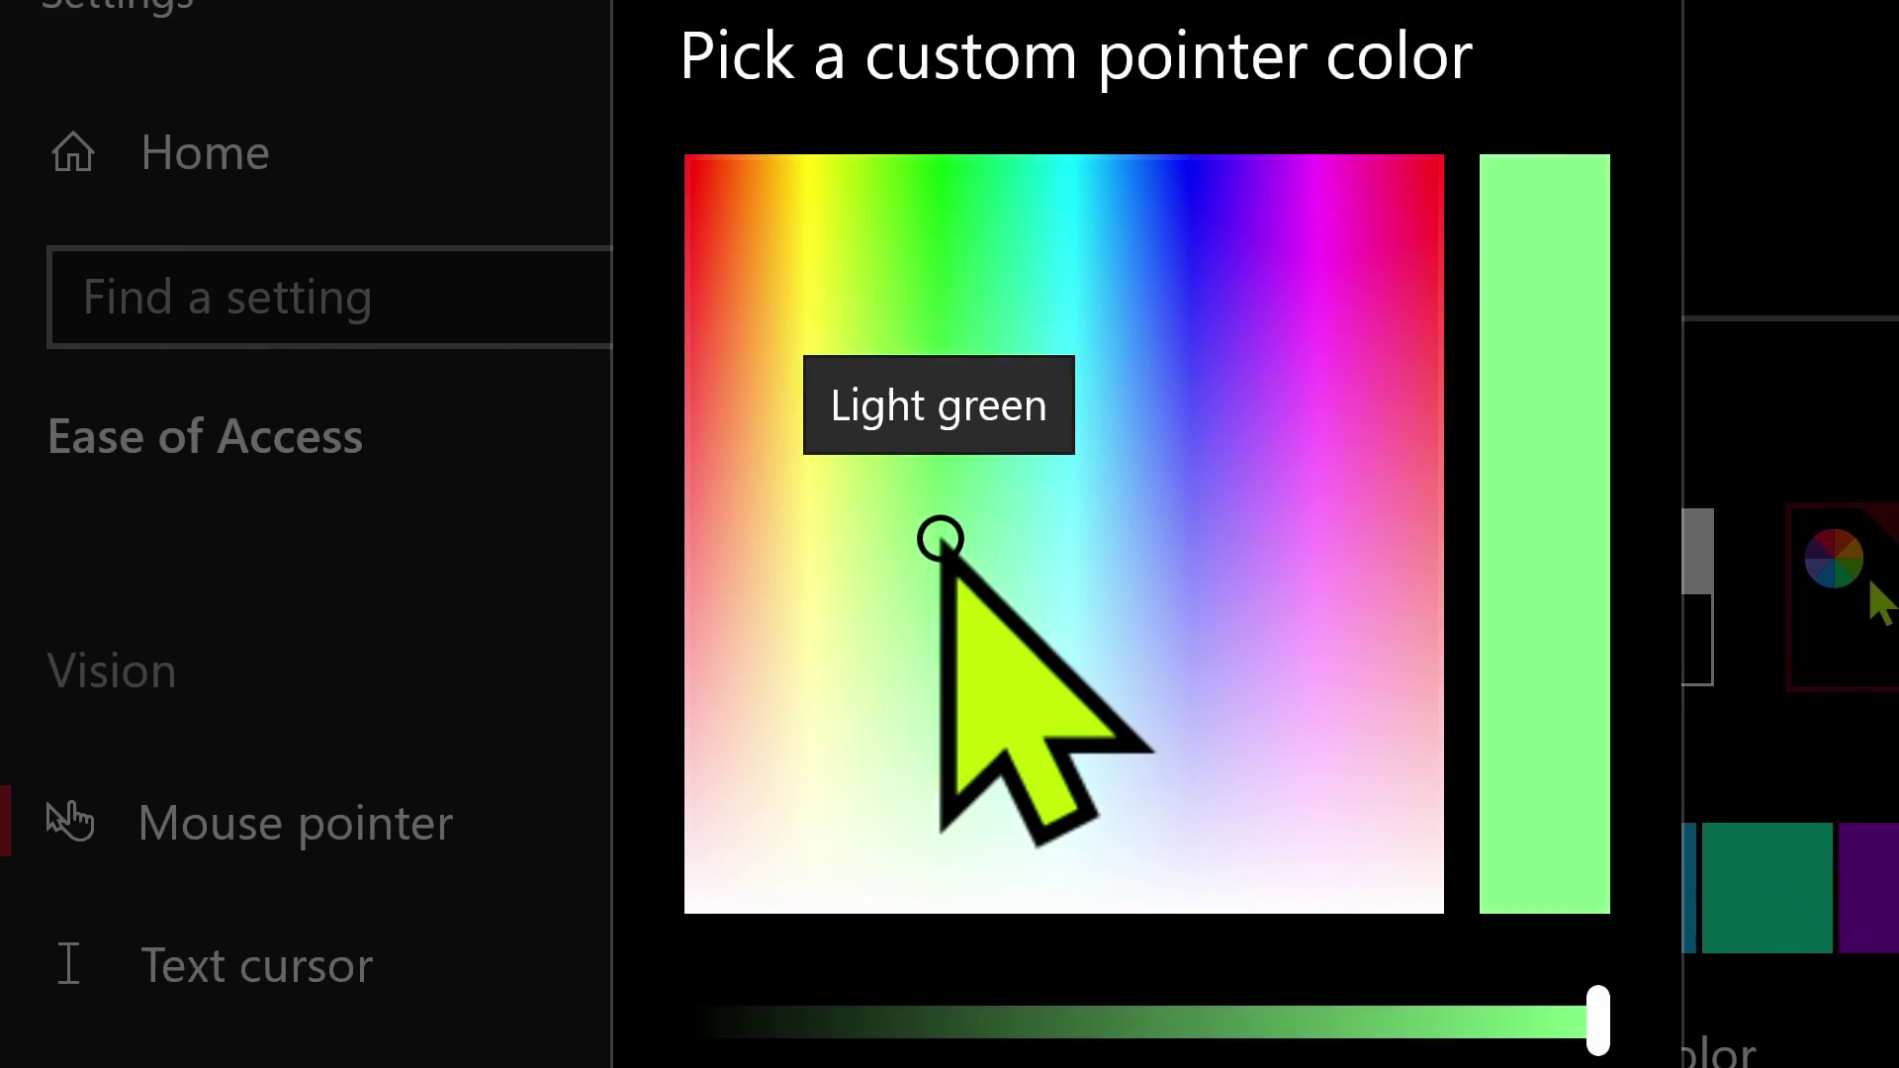
pyautogui.moveTo(939, 539); pyautogui.dragTo(836, 454)
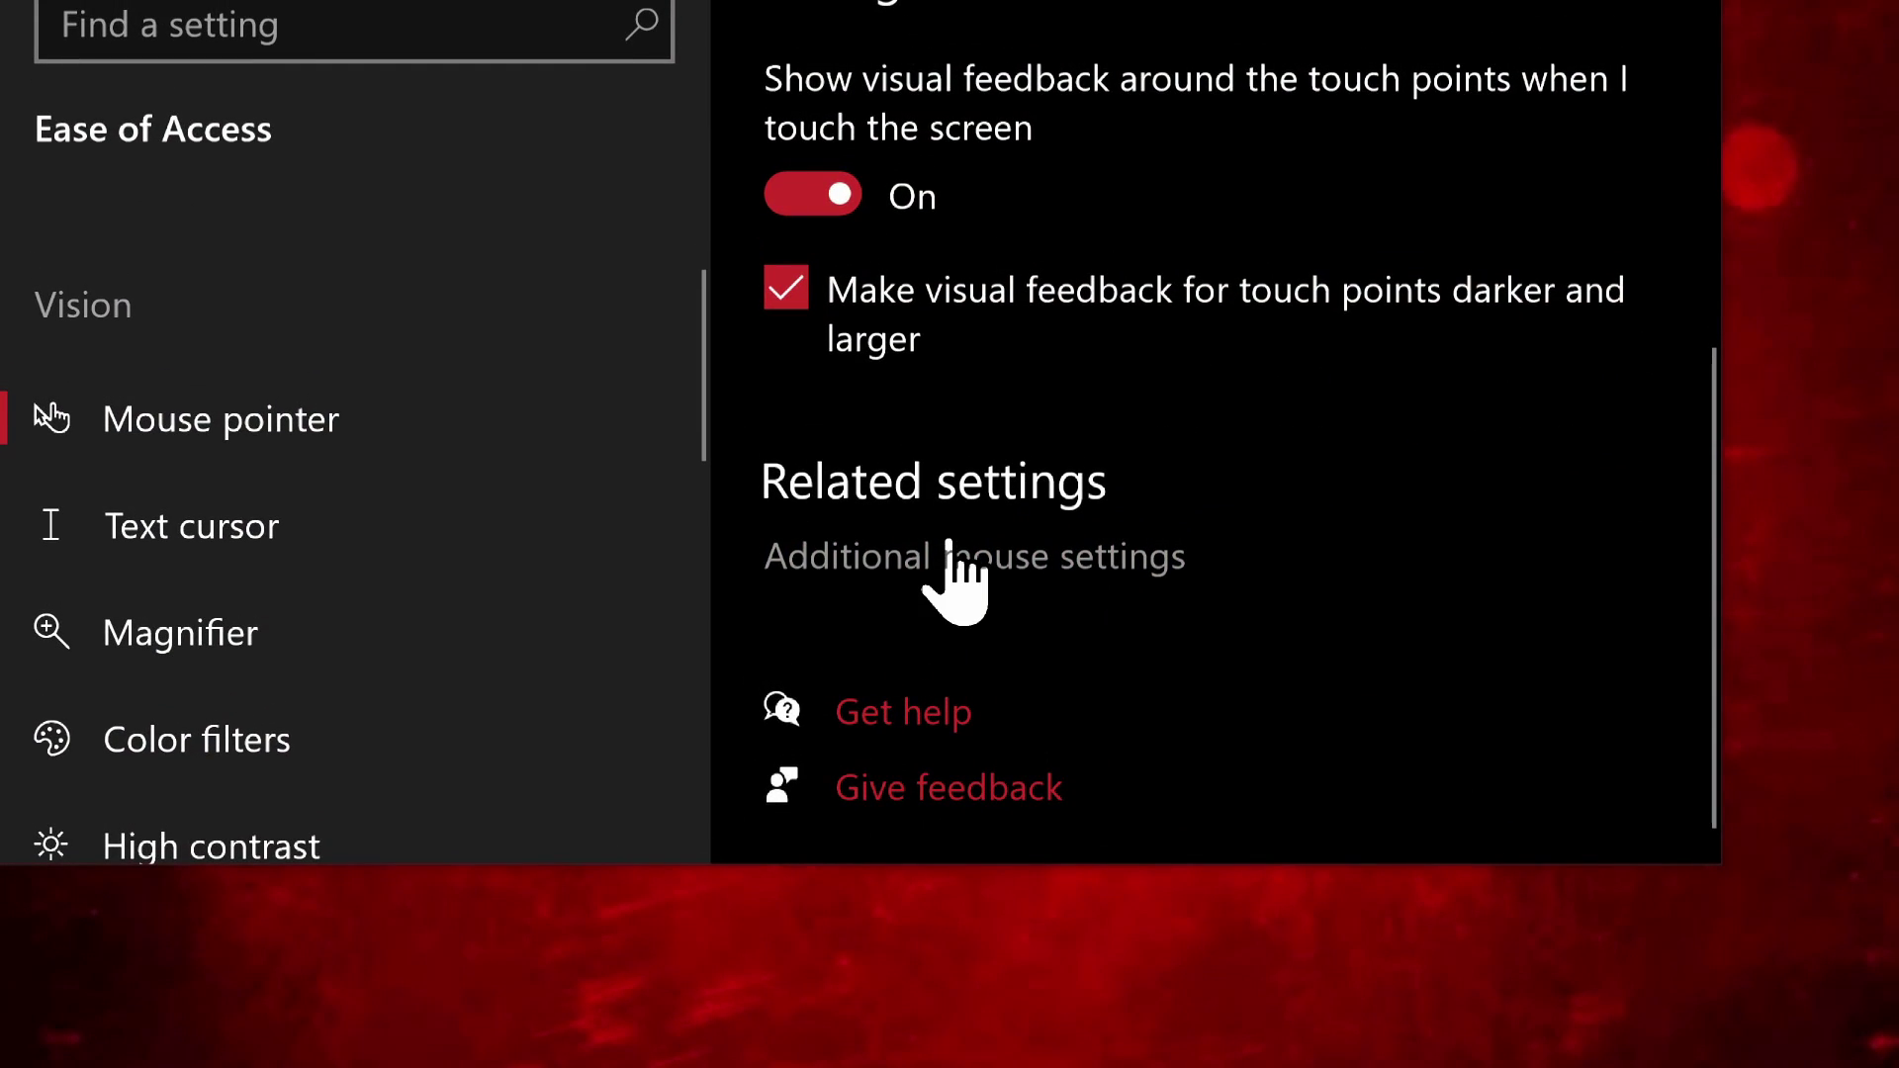
pyautogui.click(948, 553)
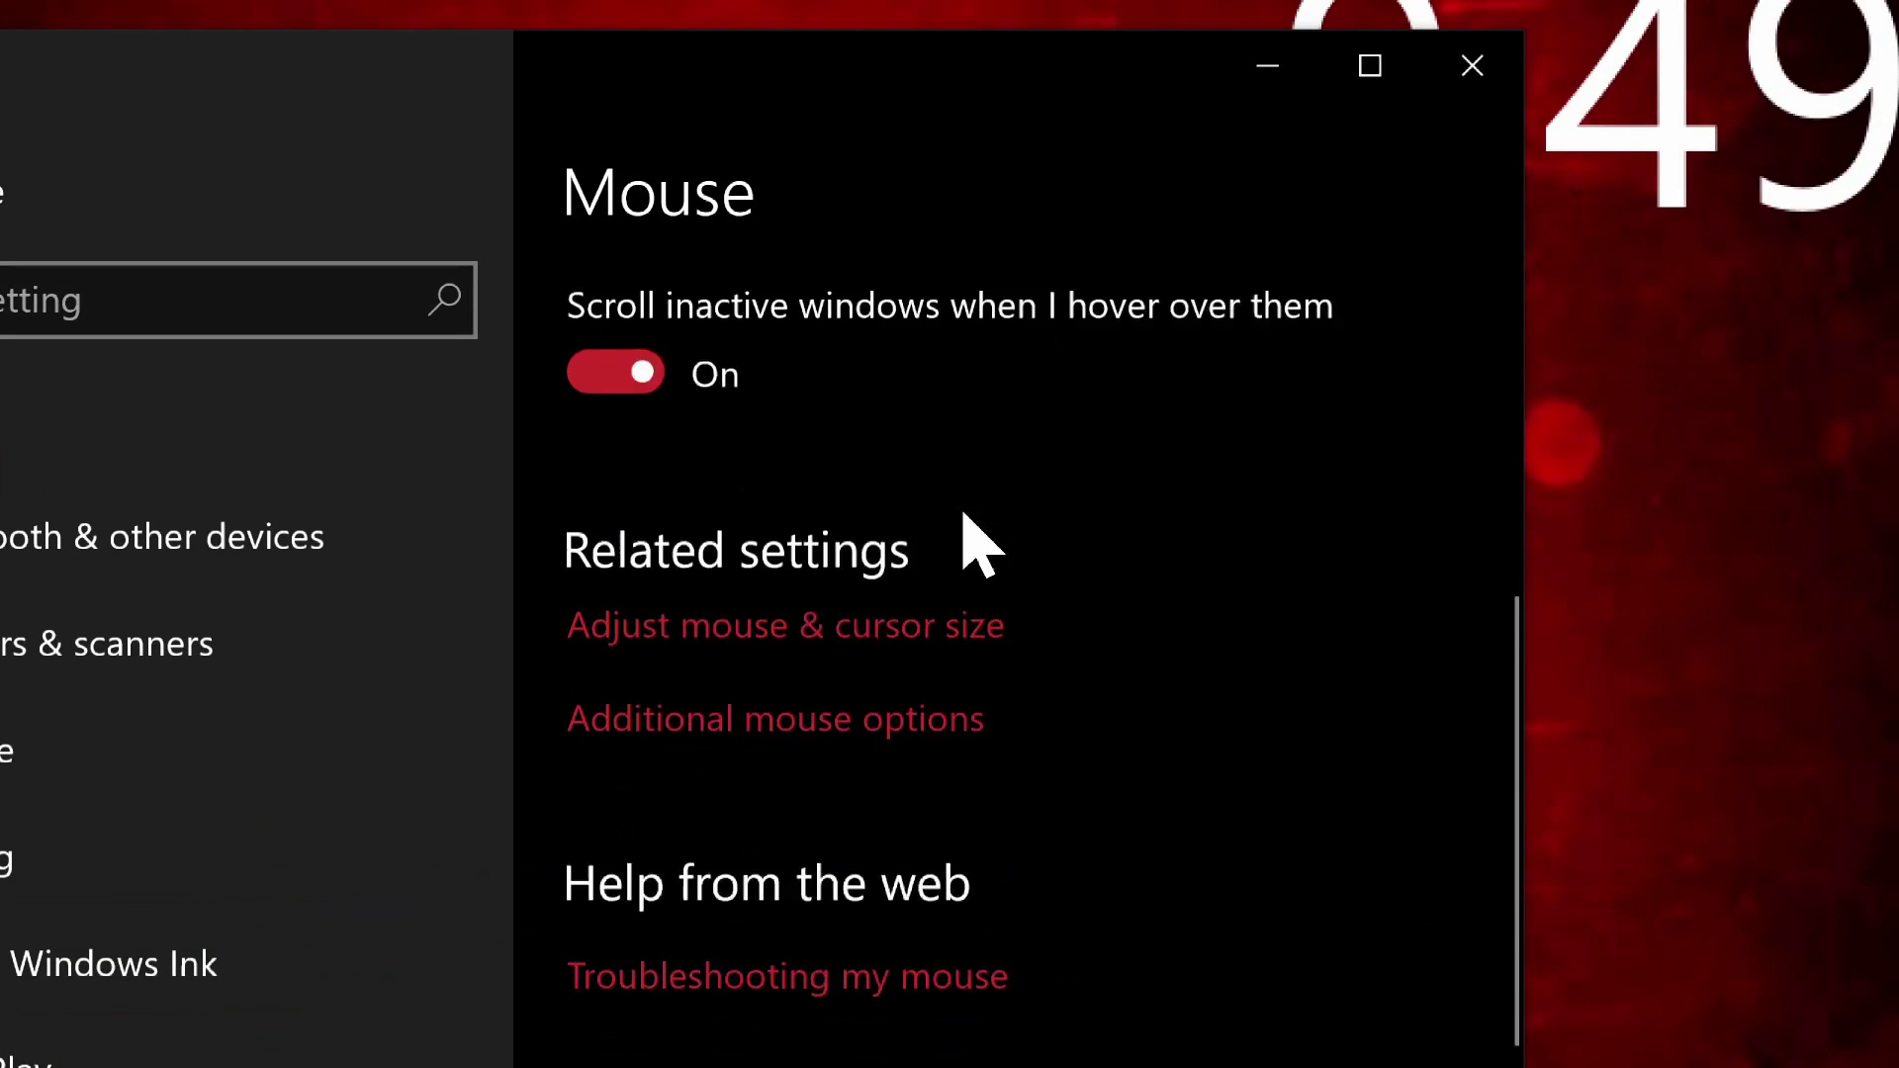
# Open Mouse Properties via 'Additional mouse options' under Related settings
pyautogui.scroll(-2, 965, 514)
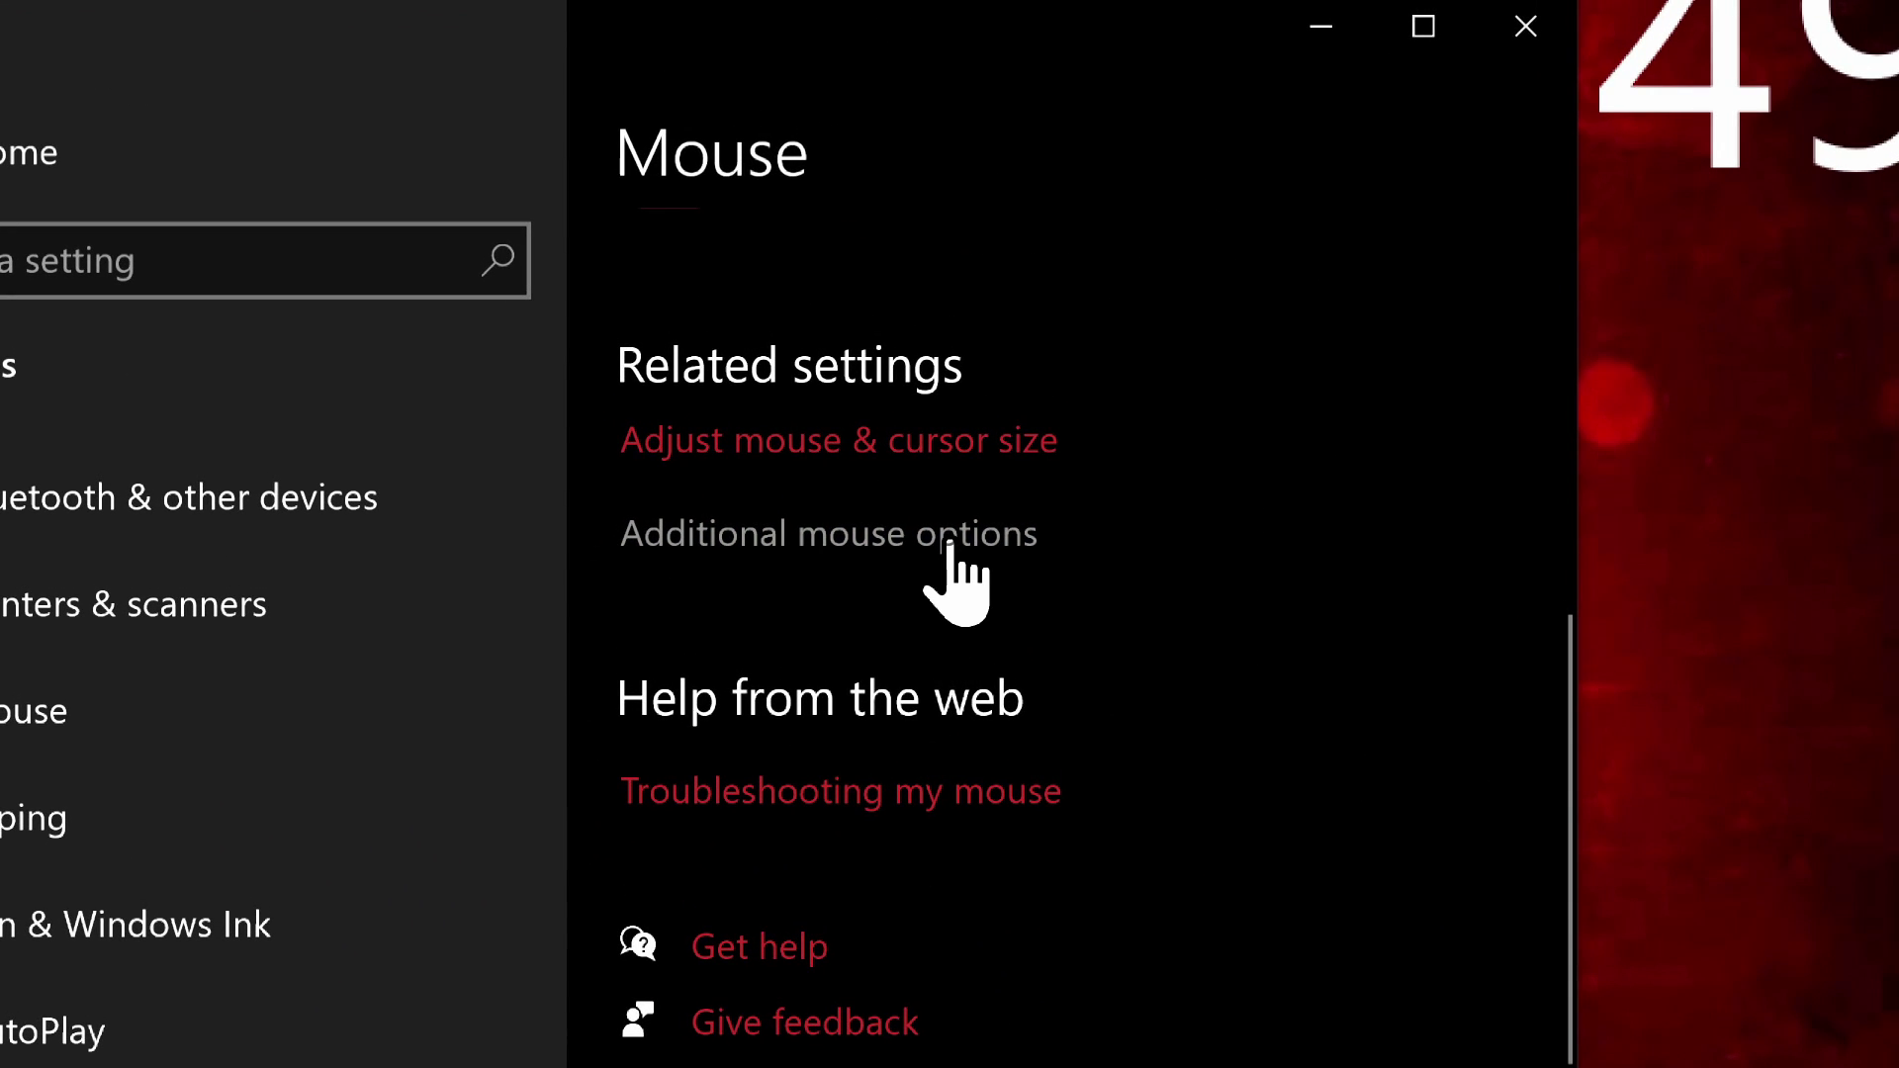
pyautogui.click(947, 542)
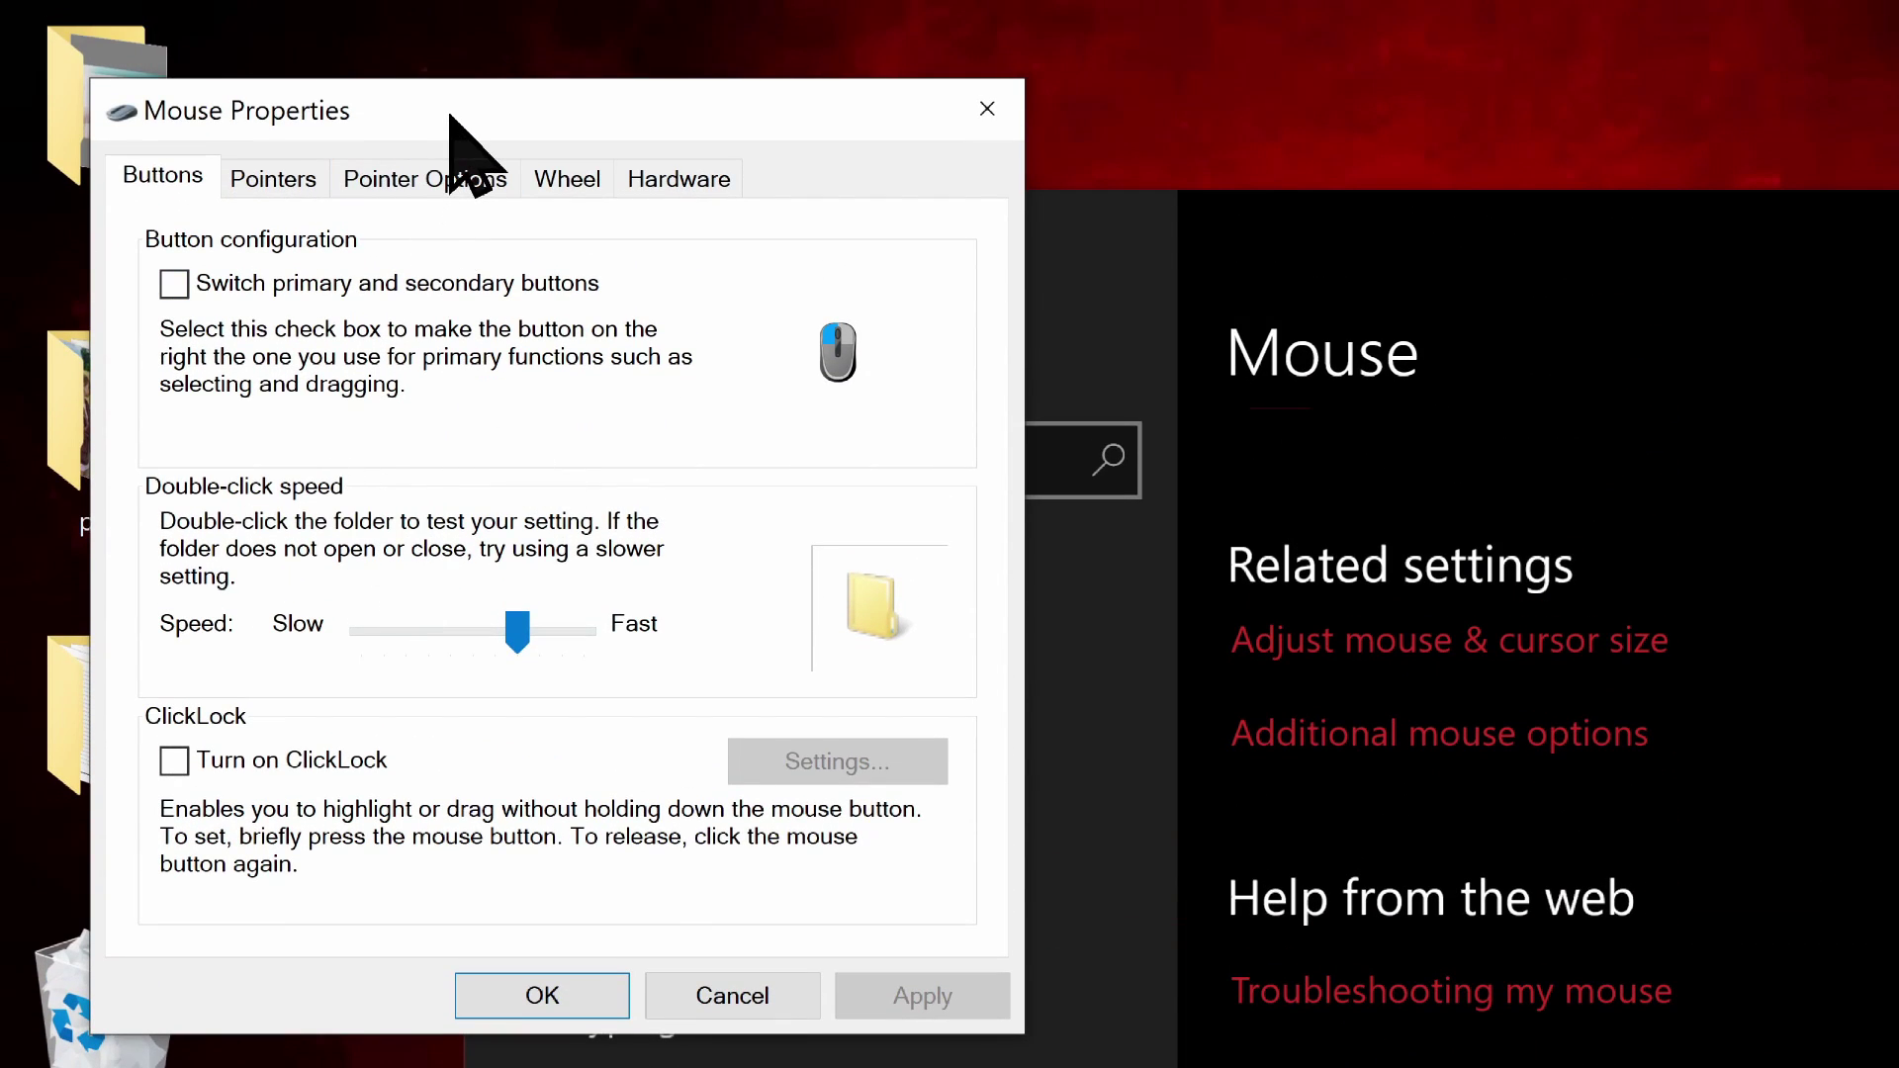
# Enable 'Show location of pointer when I press the CTRL key' in Pointer Options and confirm with OK
pyautogui.moveTo(450, 115); pyautogui.dragTo(682, 183)
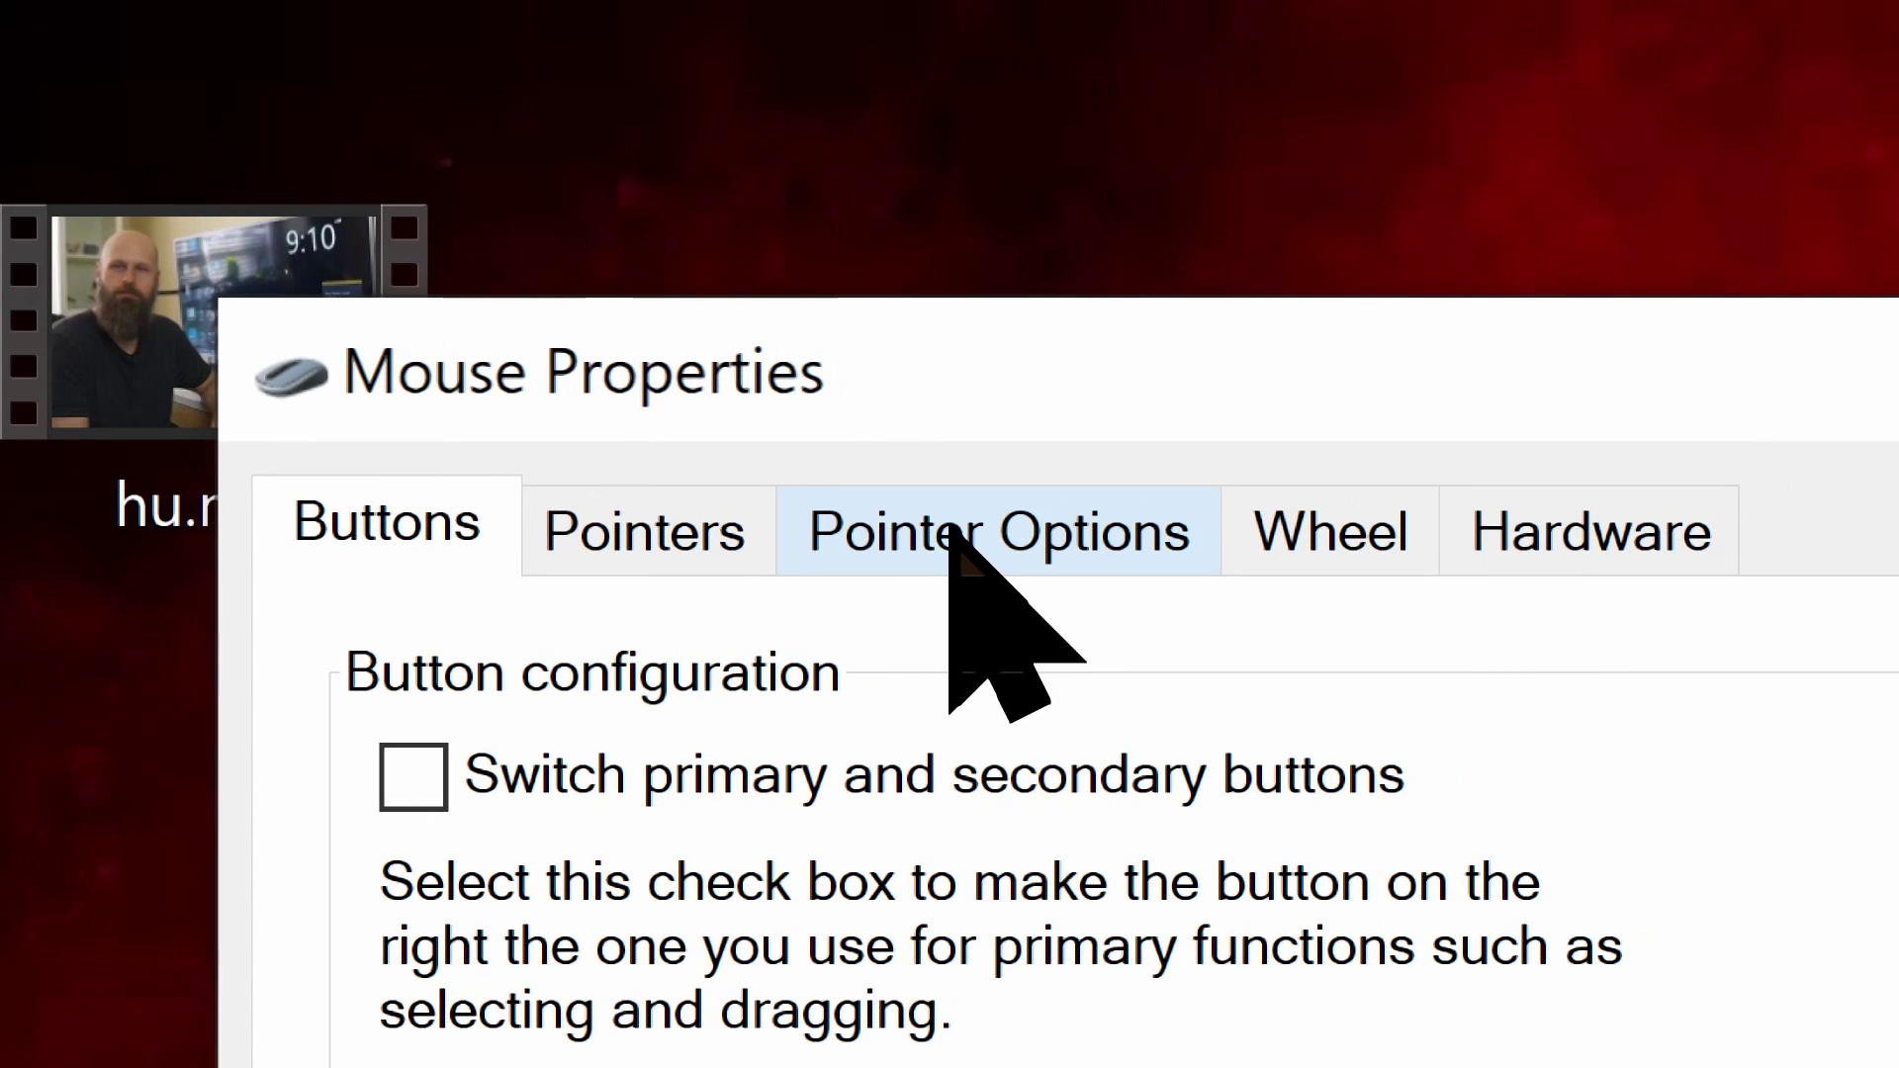
pyautogui.click(949, 531)
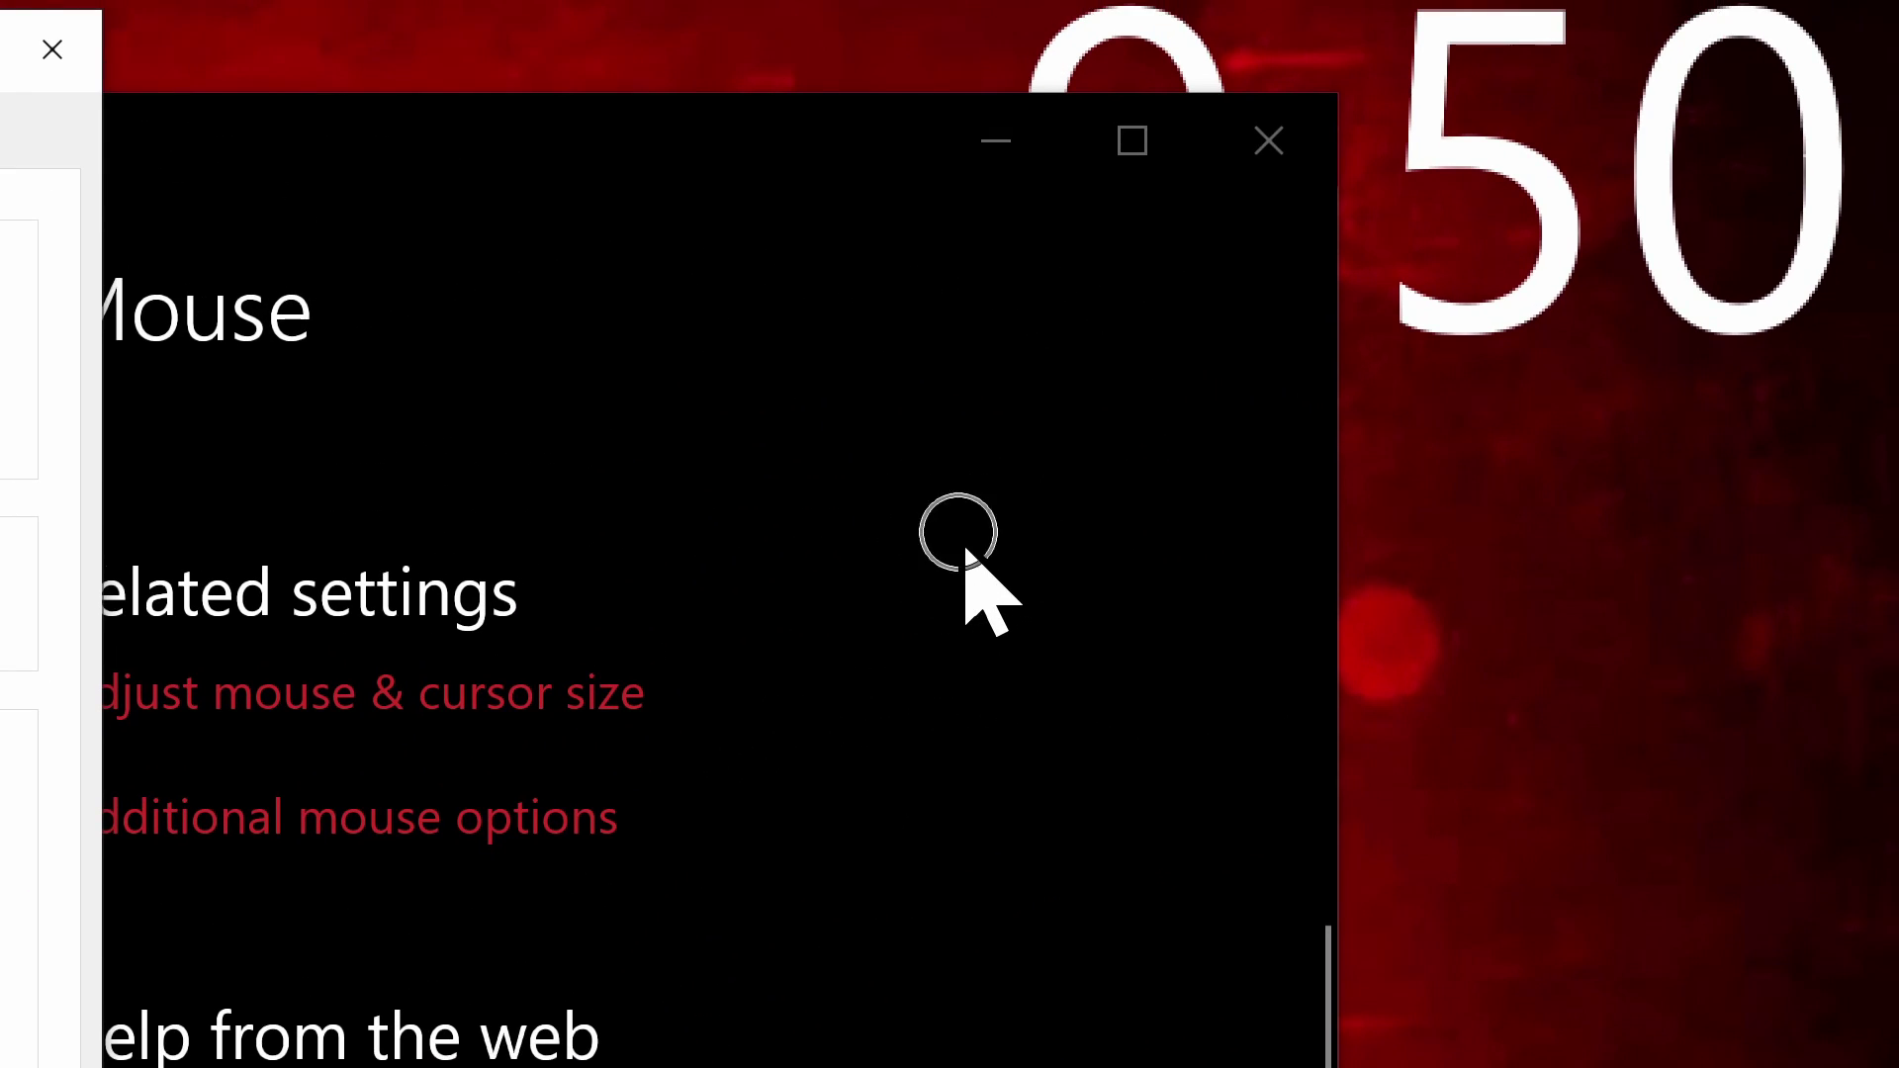
pyautogui.click(966, 550)
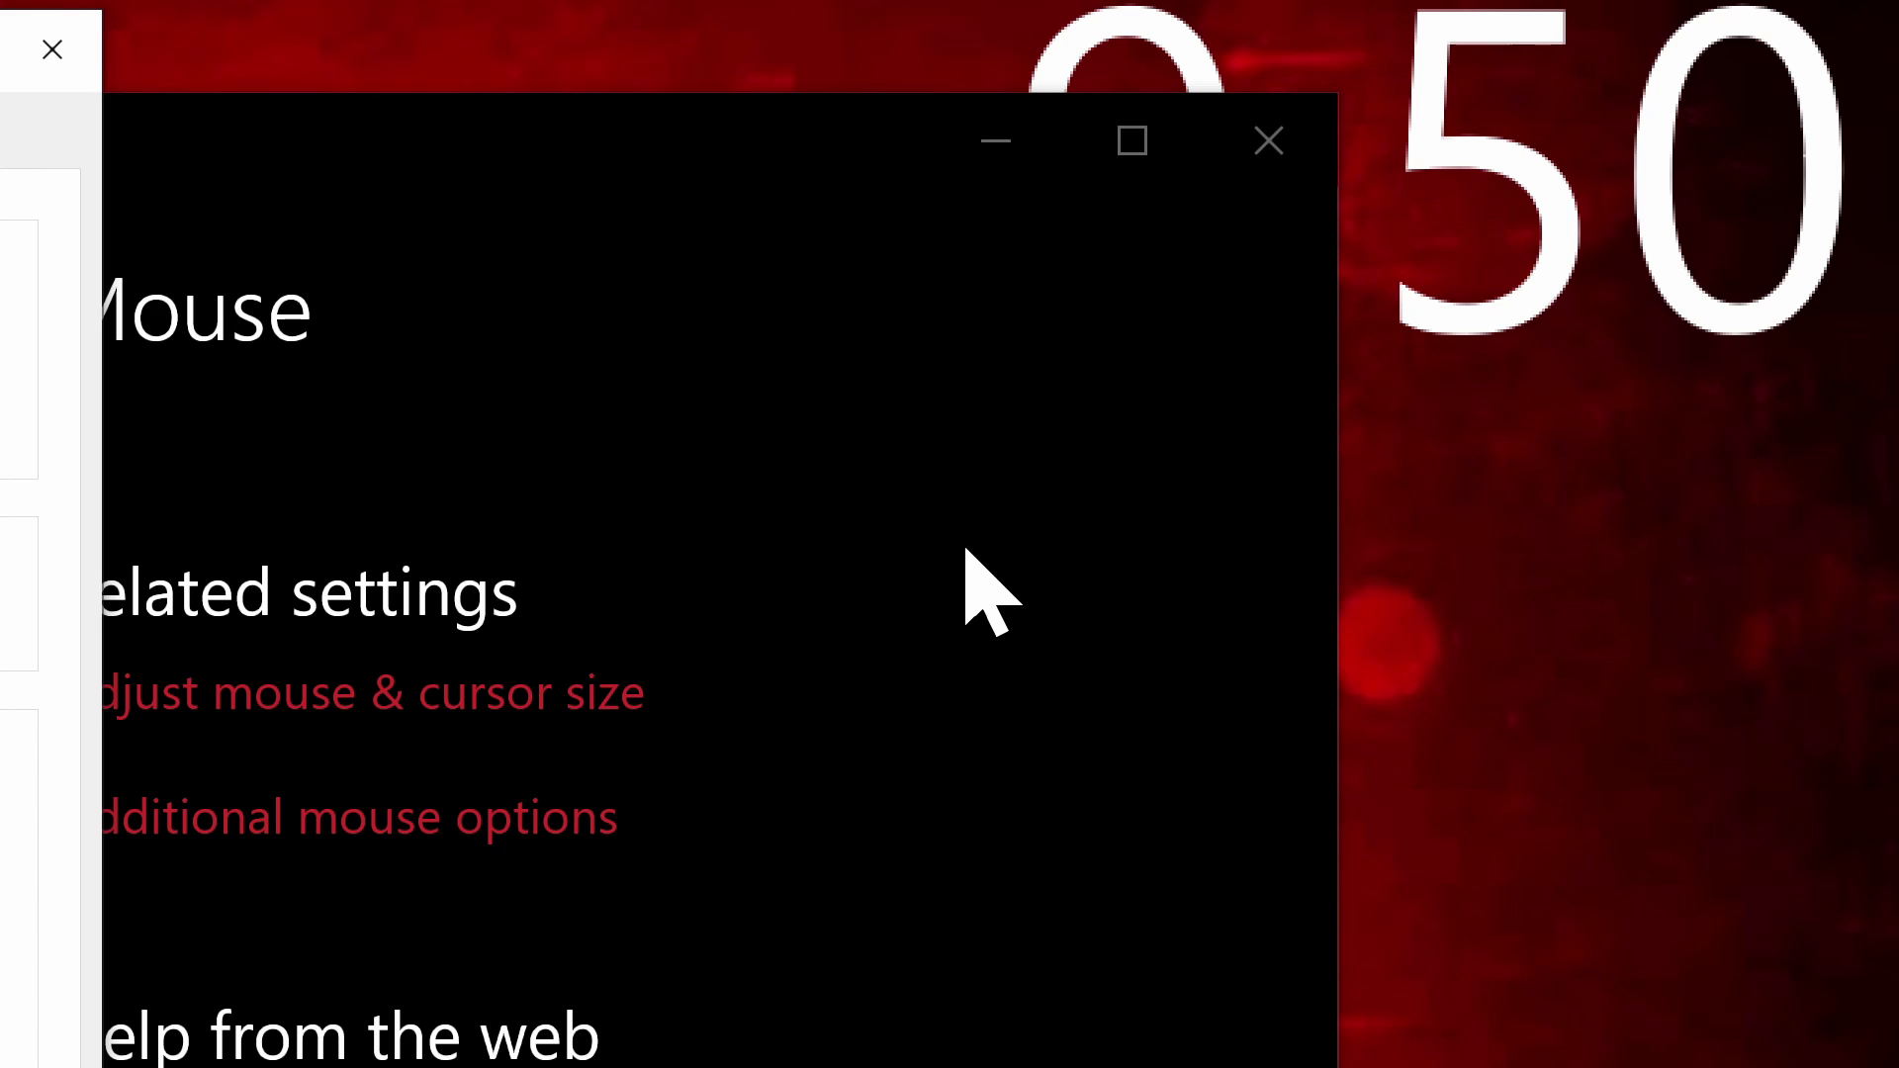
pyautogui.click(967, 550)
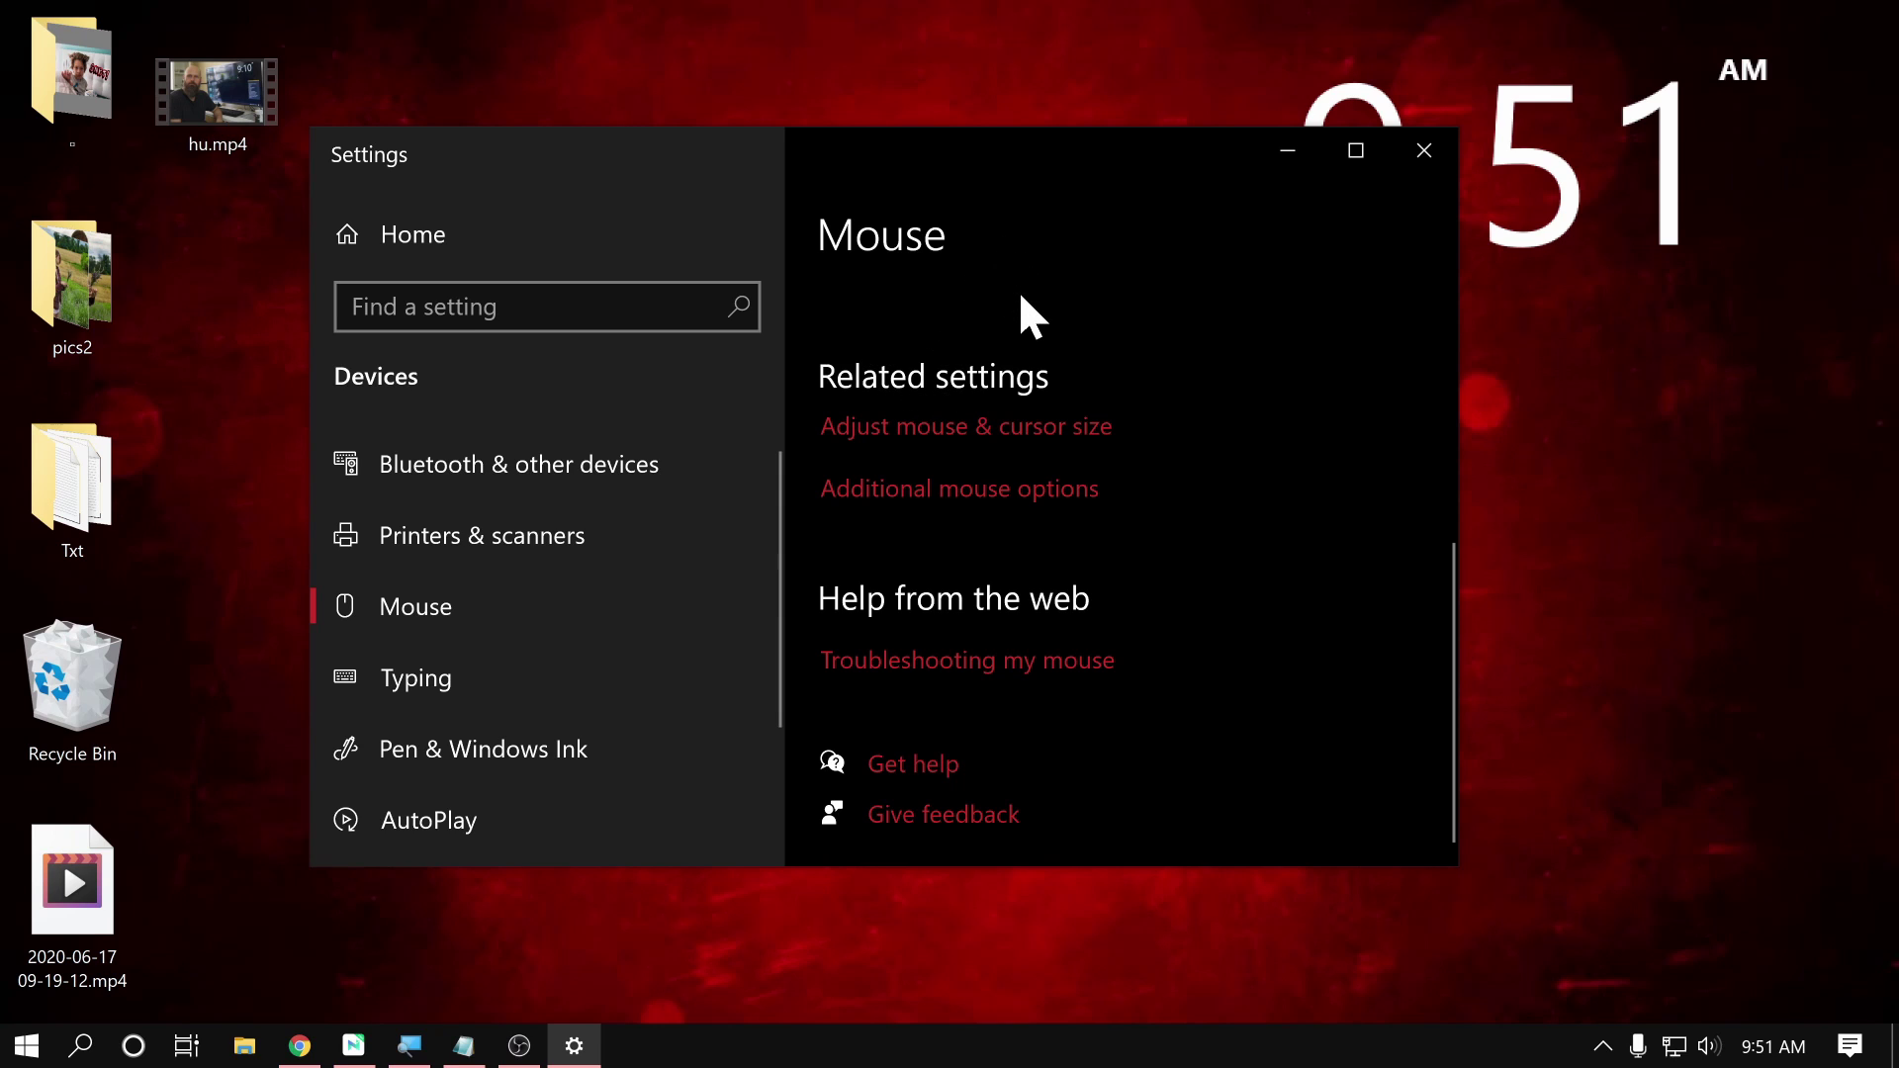
# Turn on the text cursor indicator under Ease of Access > Text cursor
pyautogui.click(974, 427)
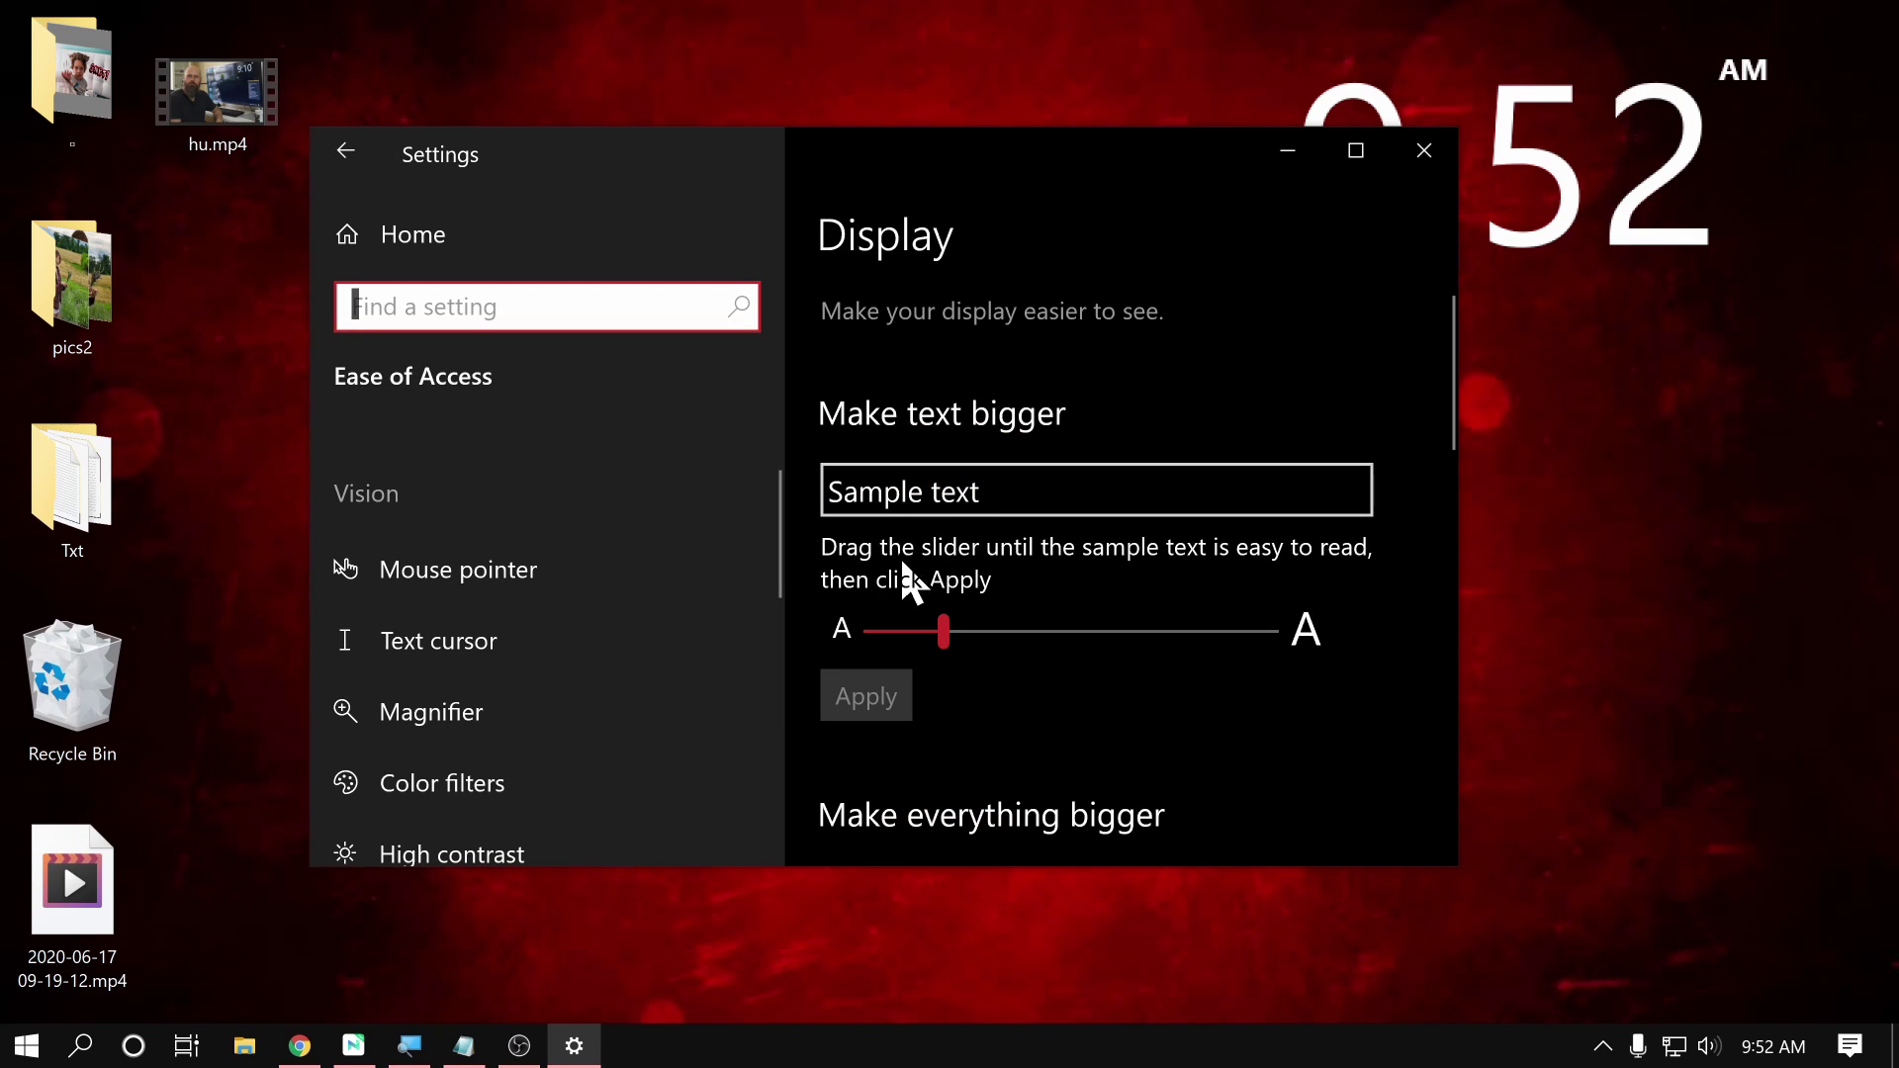
pyautogui.click(437, 638)
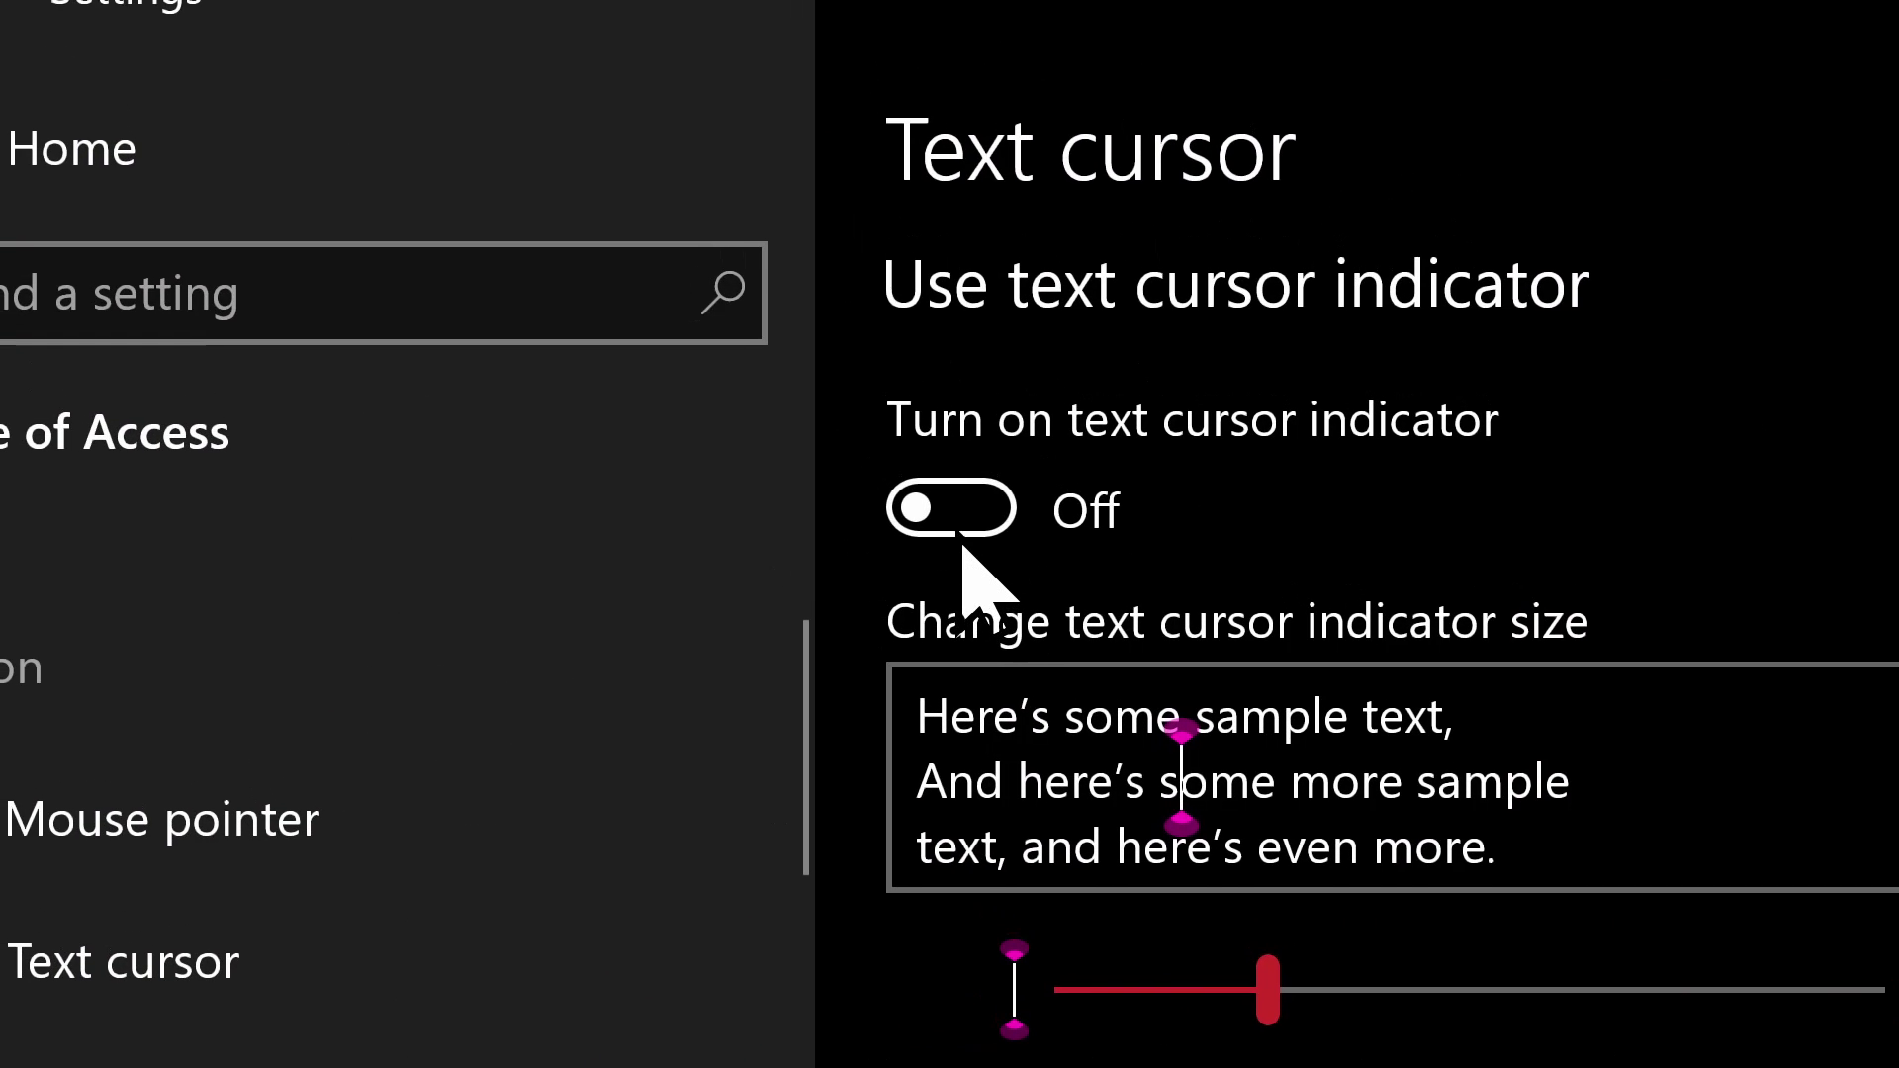
pyautogui.click(957, 522)
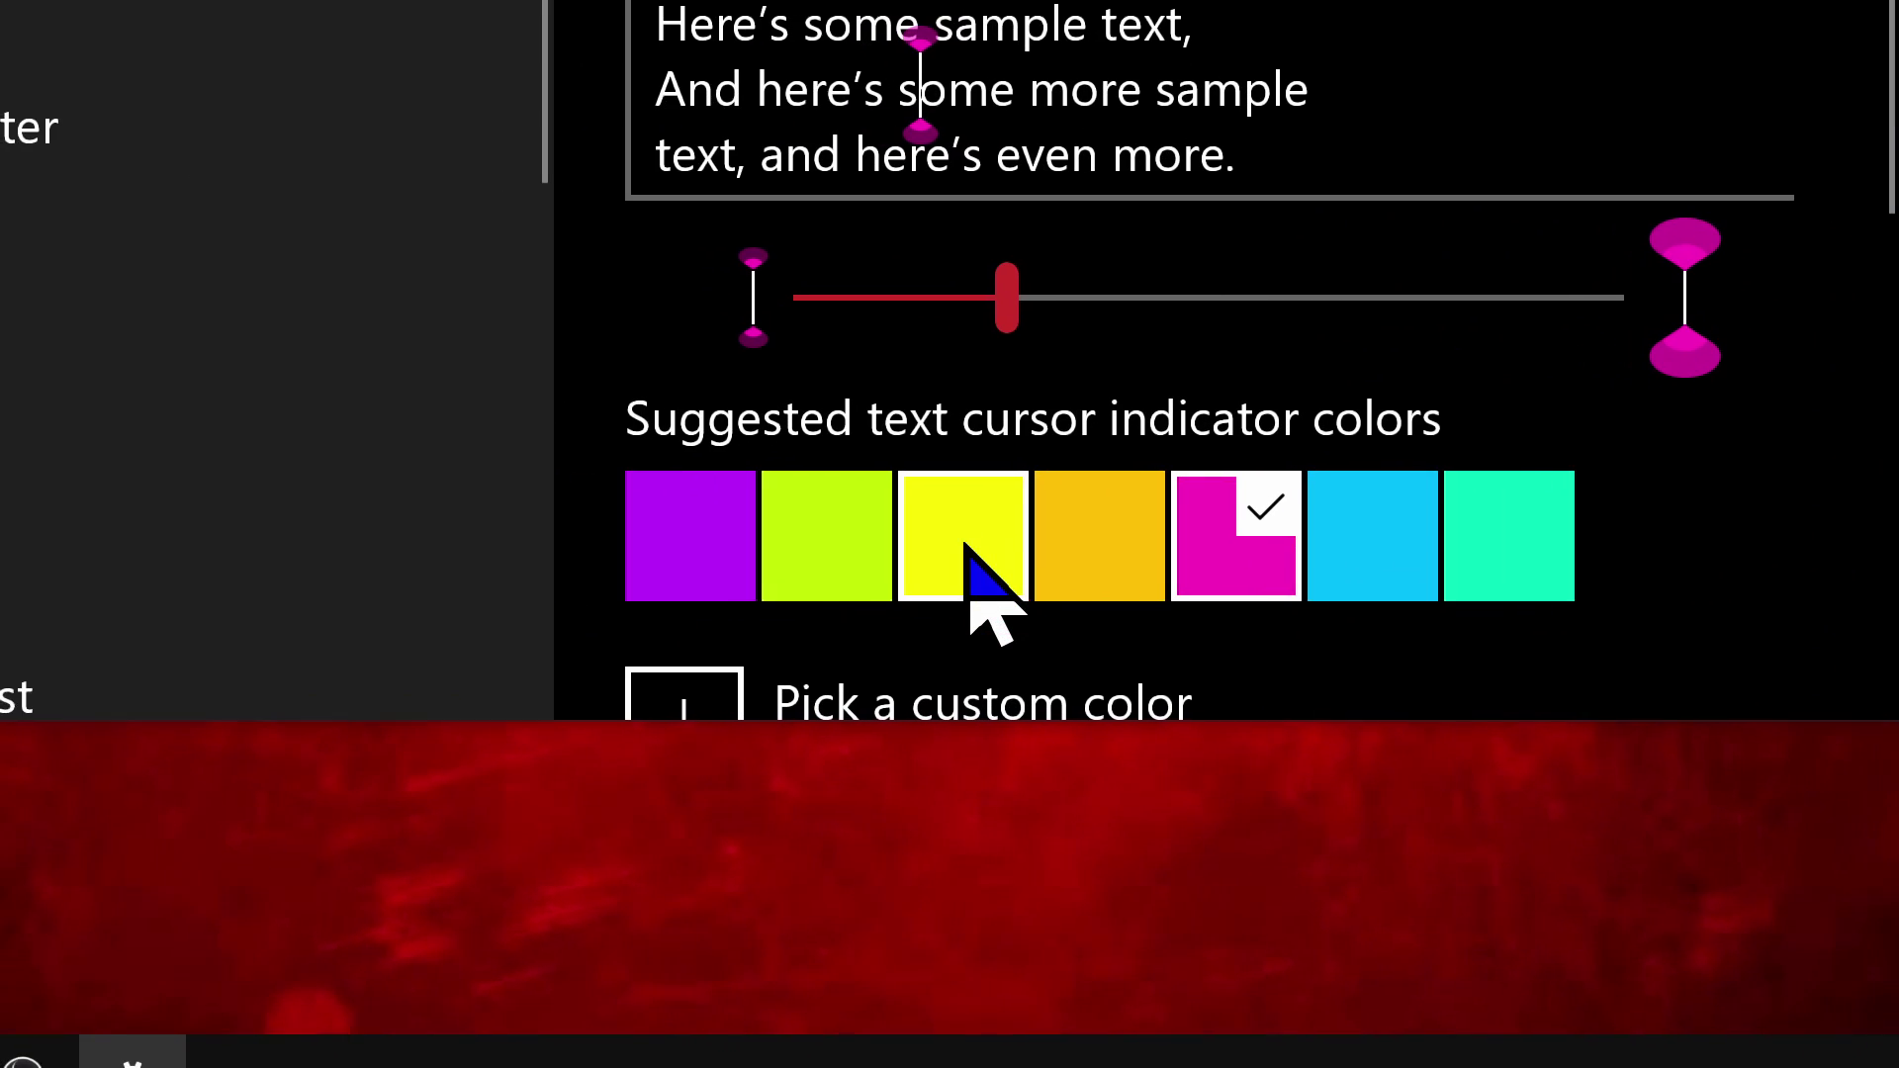
# Make the text cursor indicator lime and keep its size at 2
pyautogui.click(951, 550)
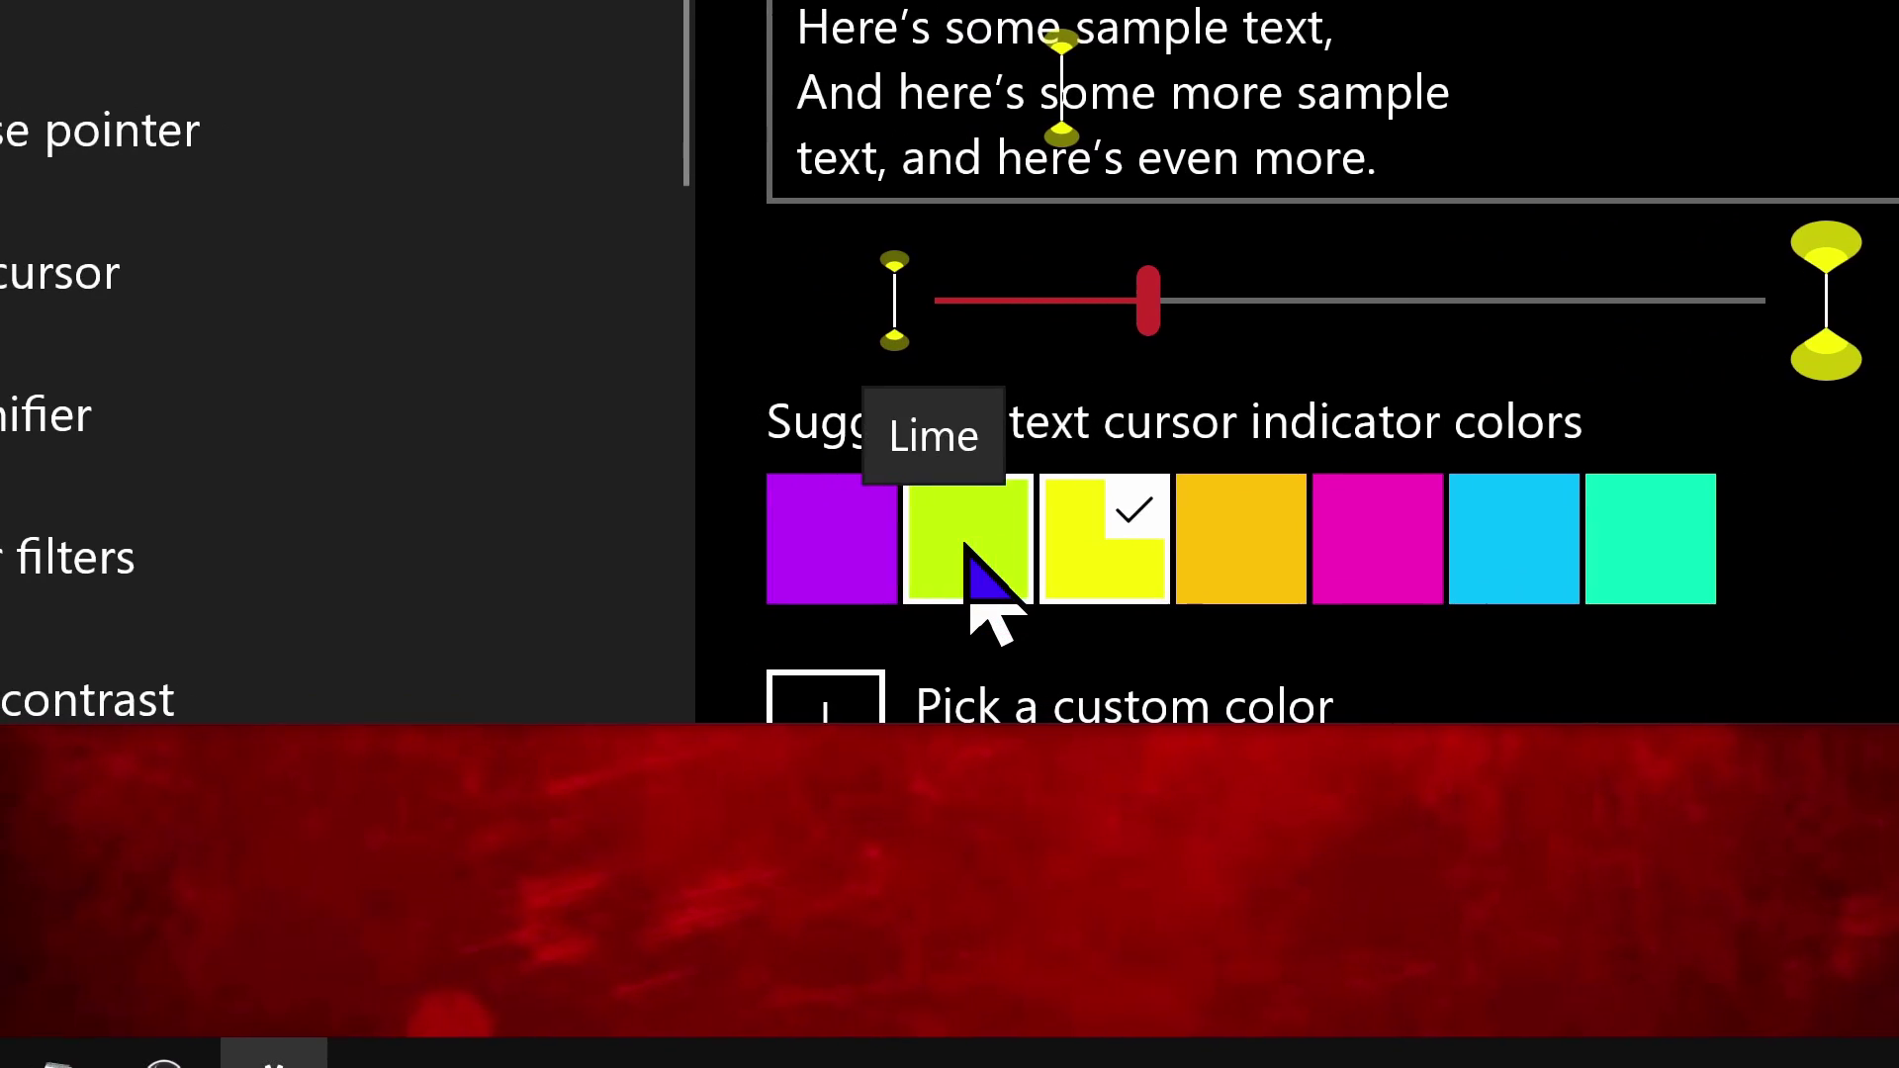
pyautogui.click(964, 549)
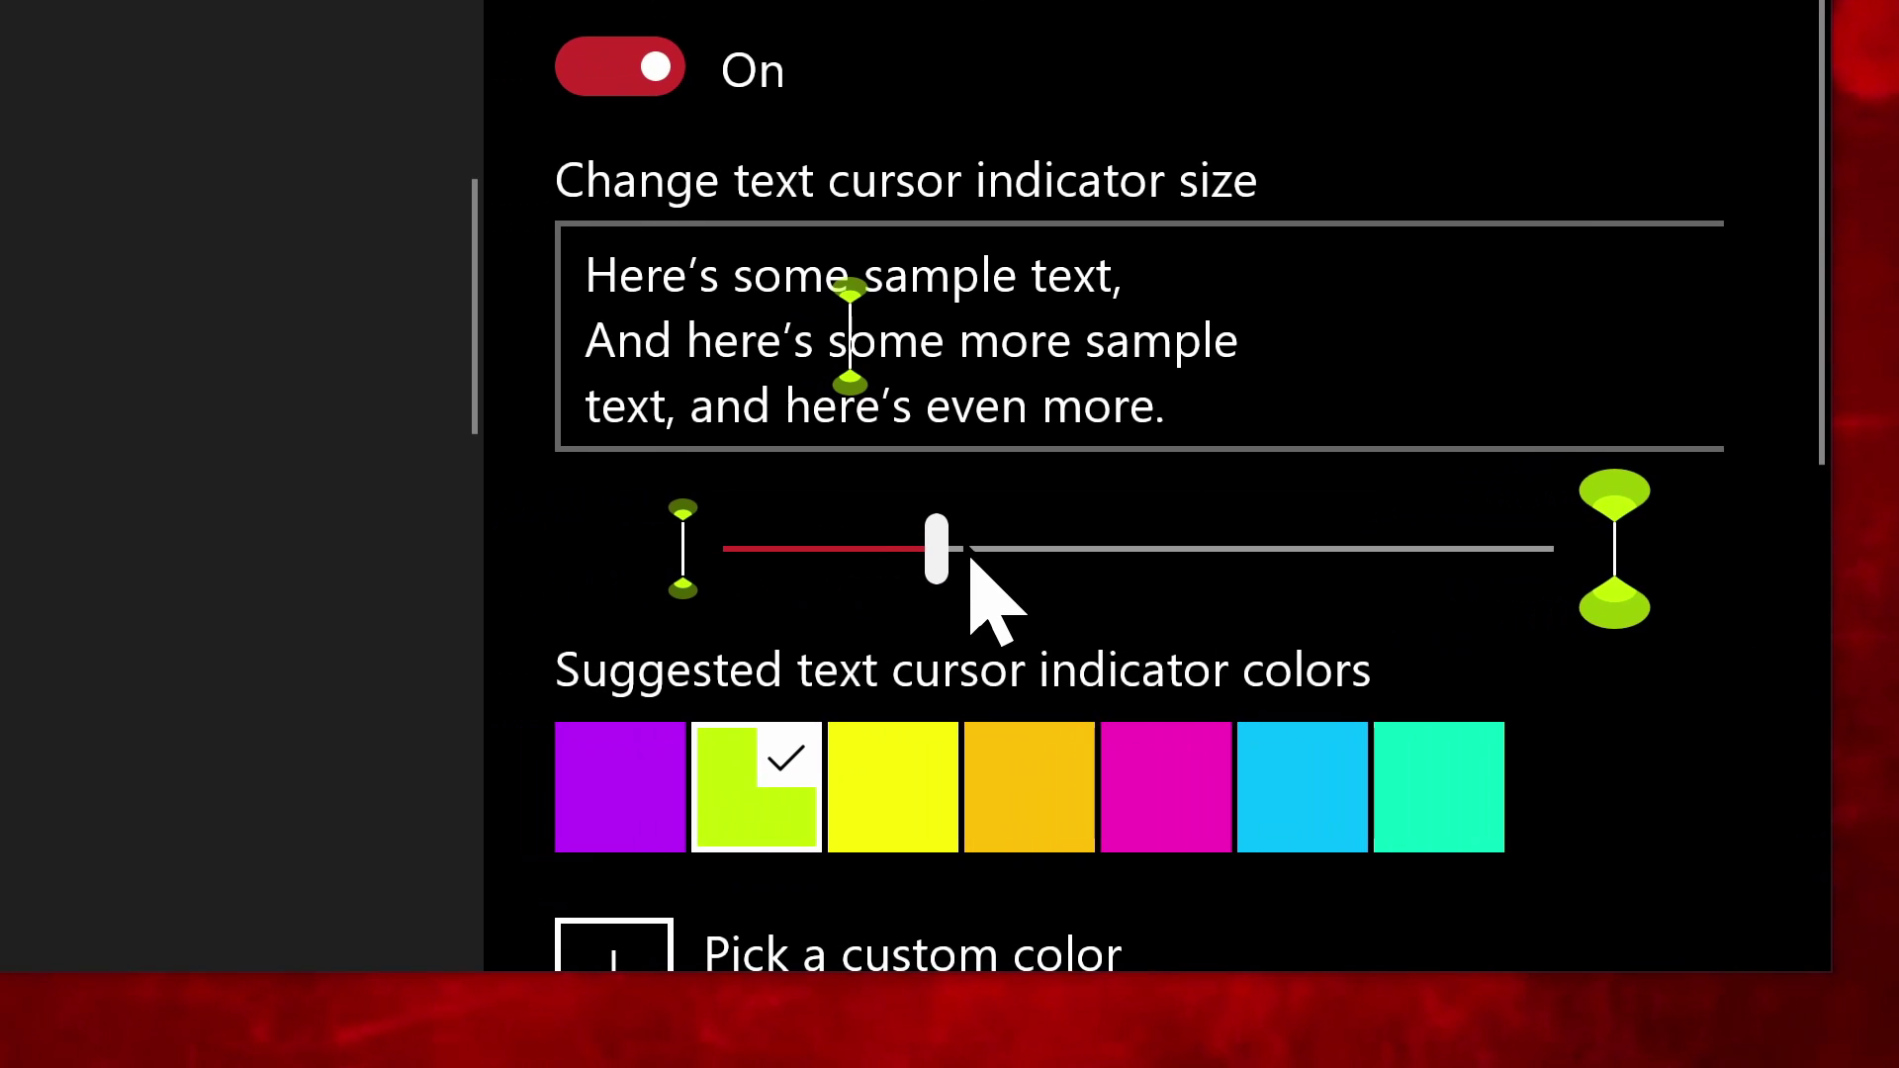
pyautogui.moveTo(971, 557)
pyautogui.mouseDown()
pyautogui.moveTo(1271, 550)
pyautogui.moveTo(973, 572)
pyautogui.mouseUp()
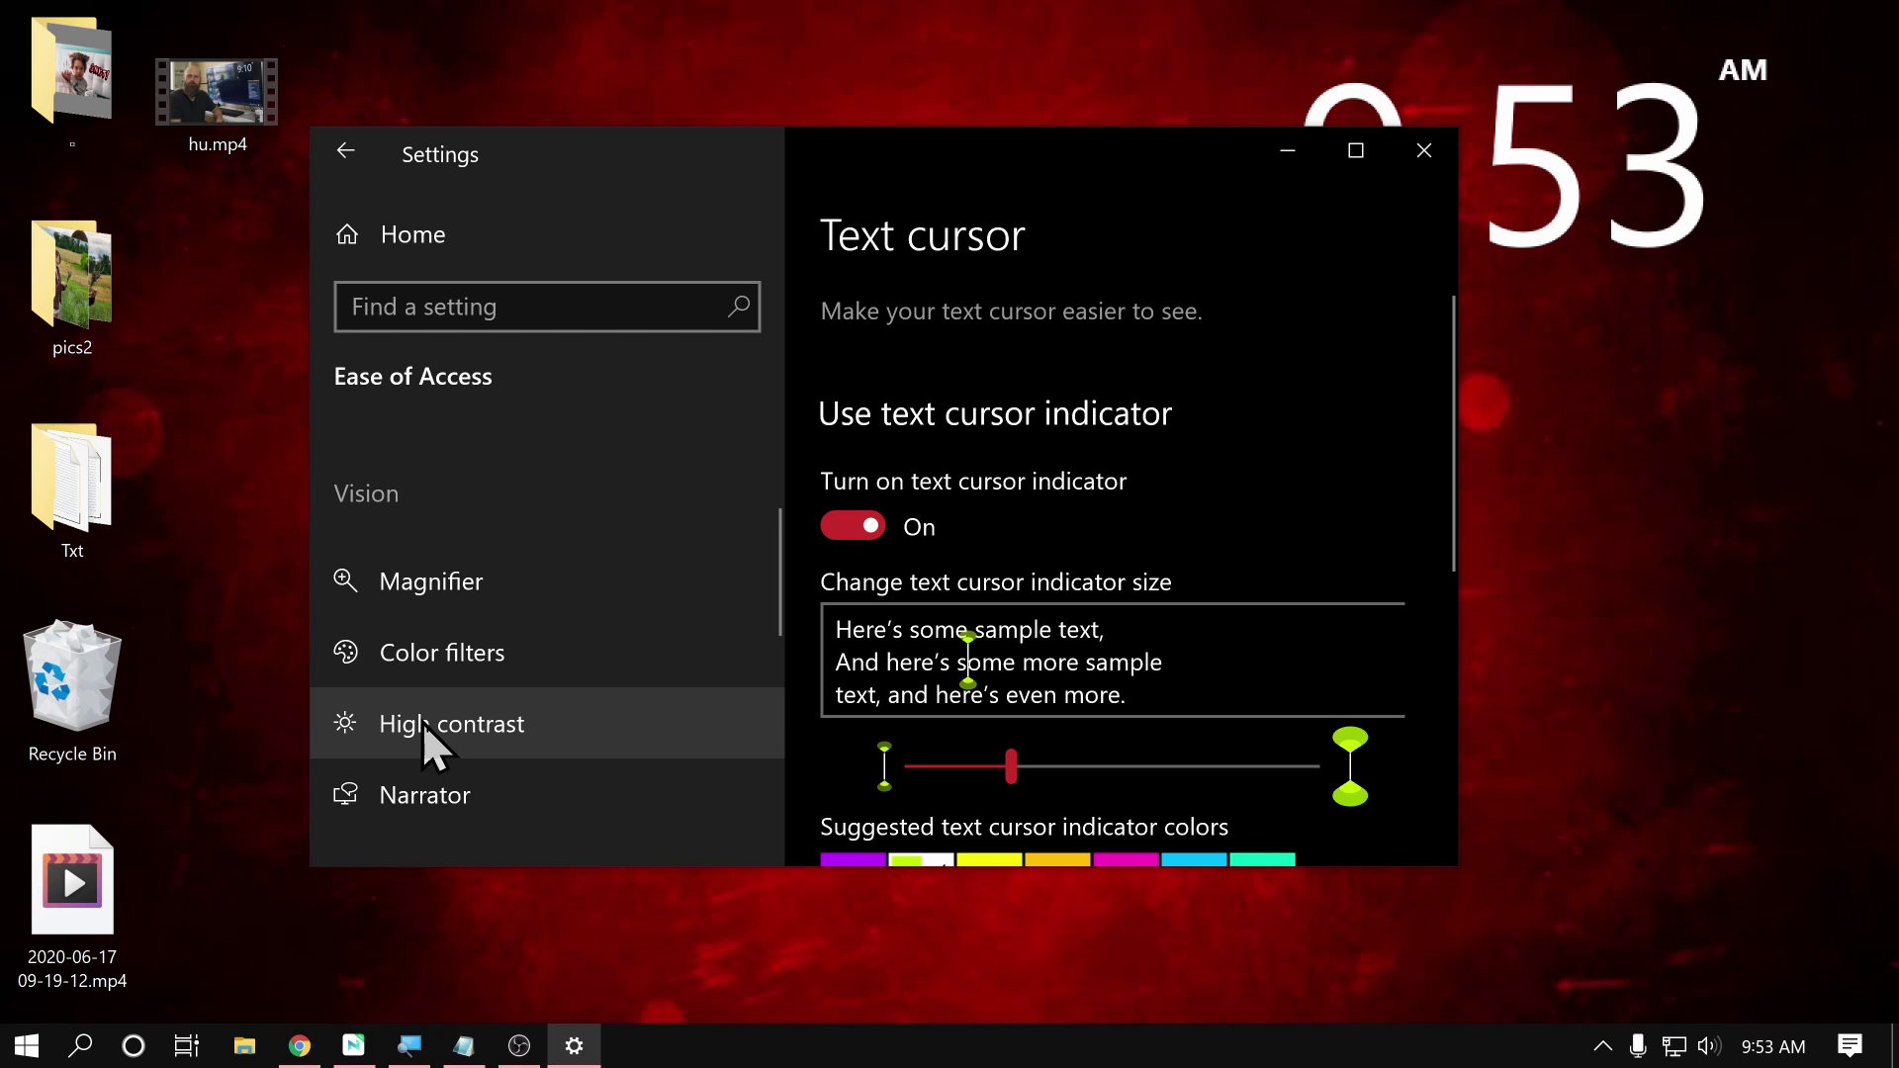
pyautogui.click(421, 722)
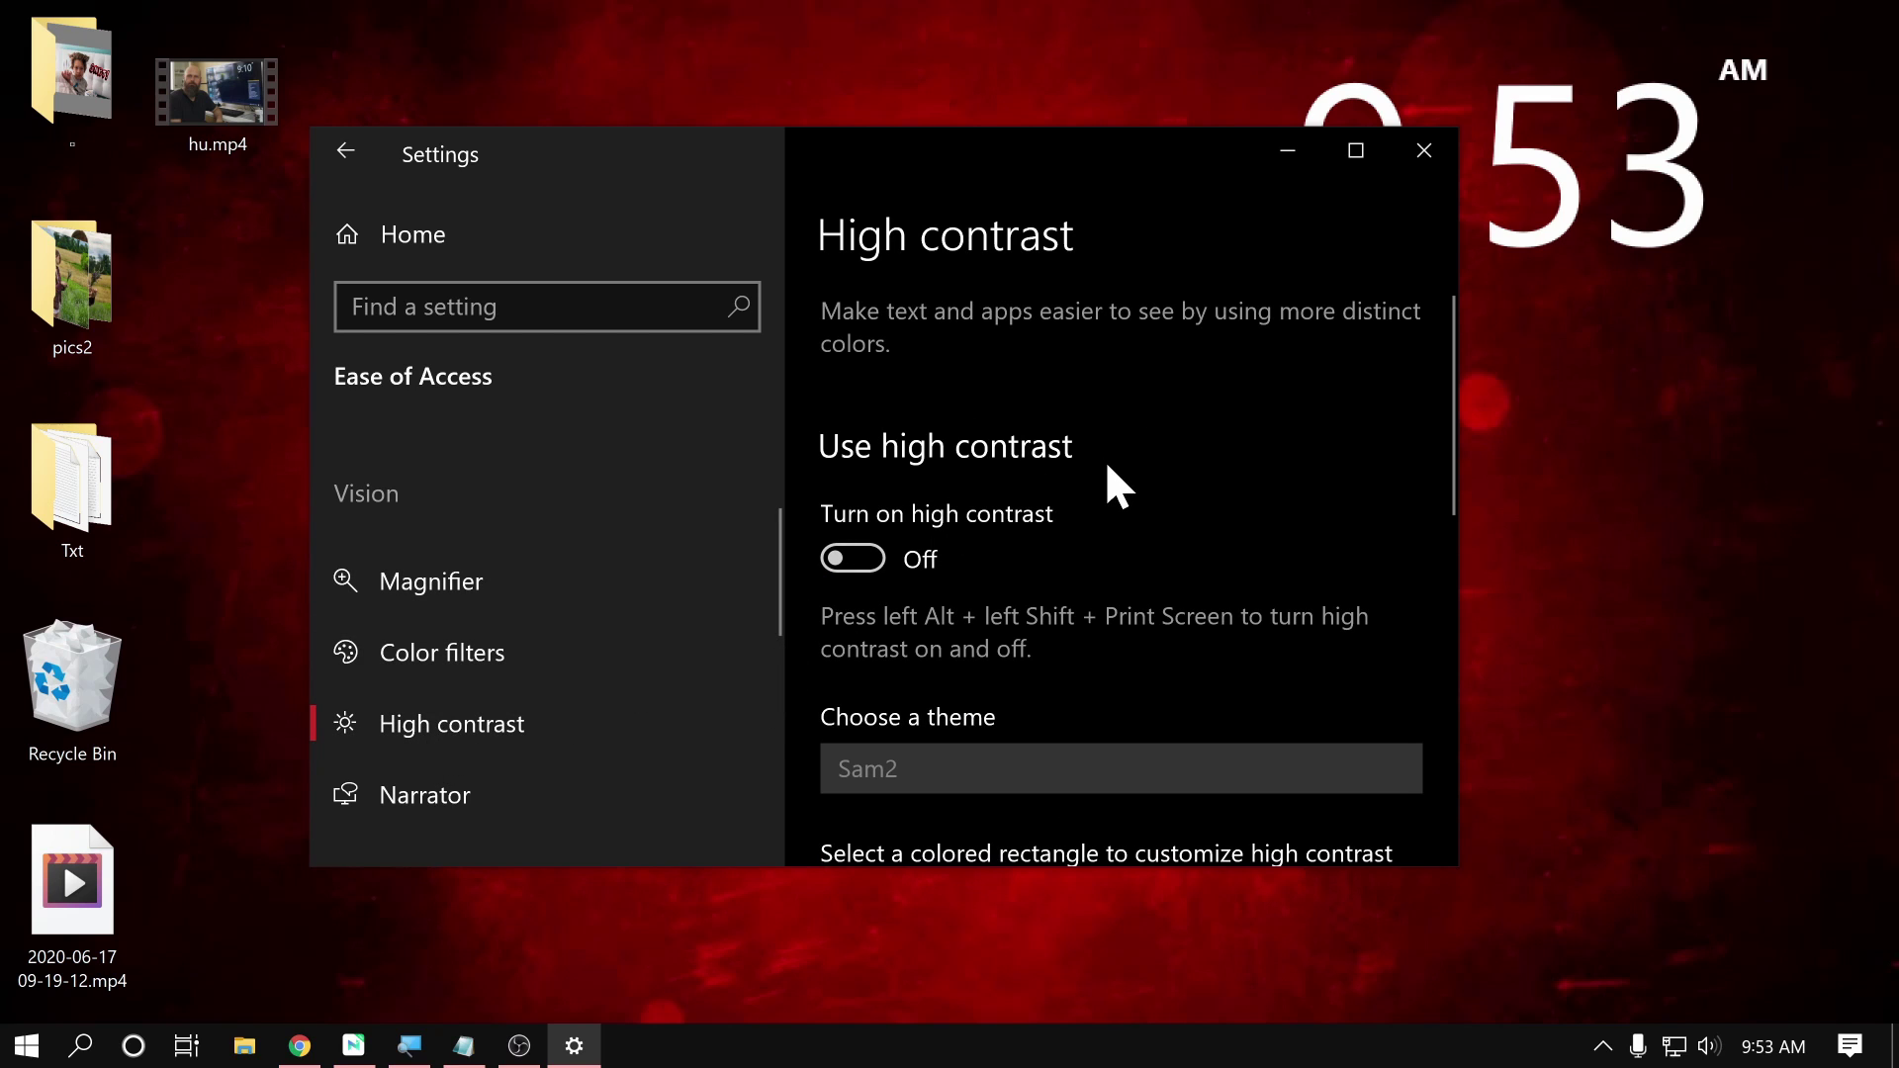
# Look over the High contrast page with the Sam2 theme, then drag the Settings window up and right
pyautogui.scroll(-5, 1108, 464)
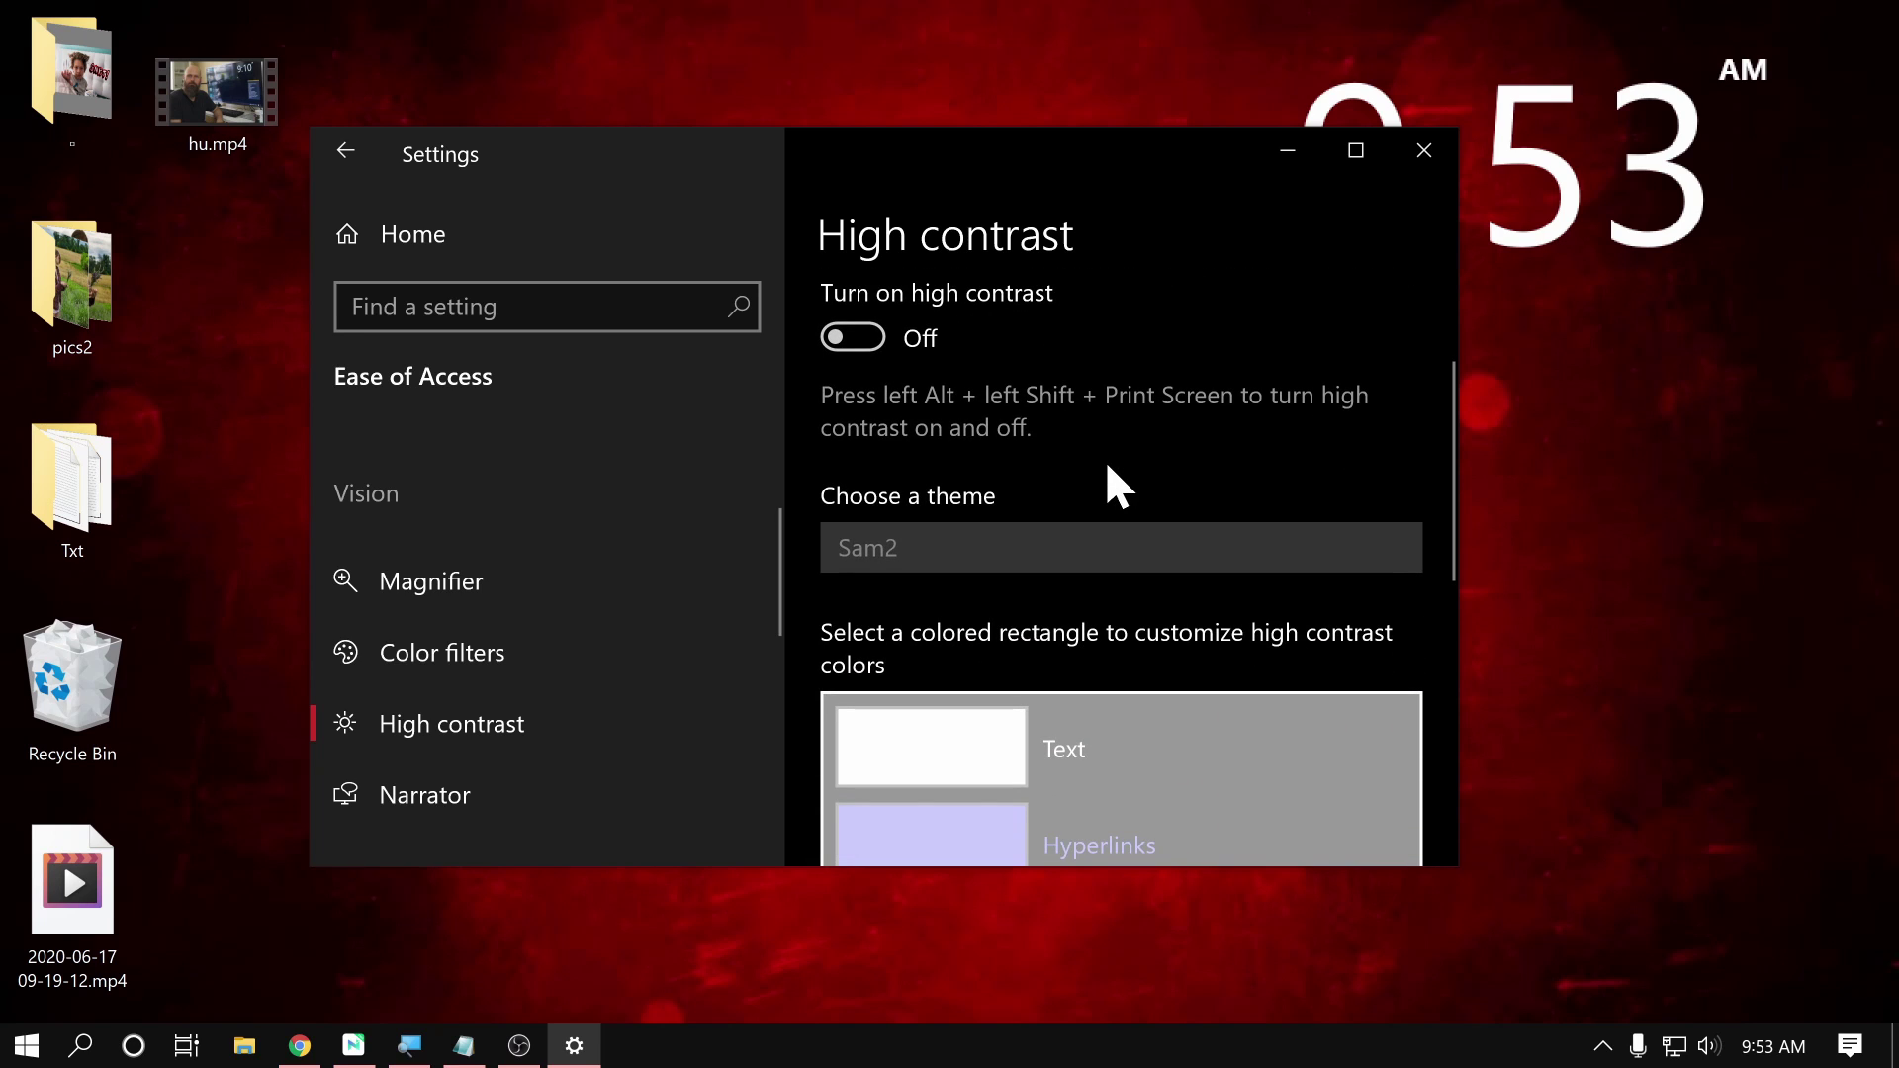
pyautogui.scroll(-8, 1118, 484)
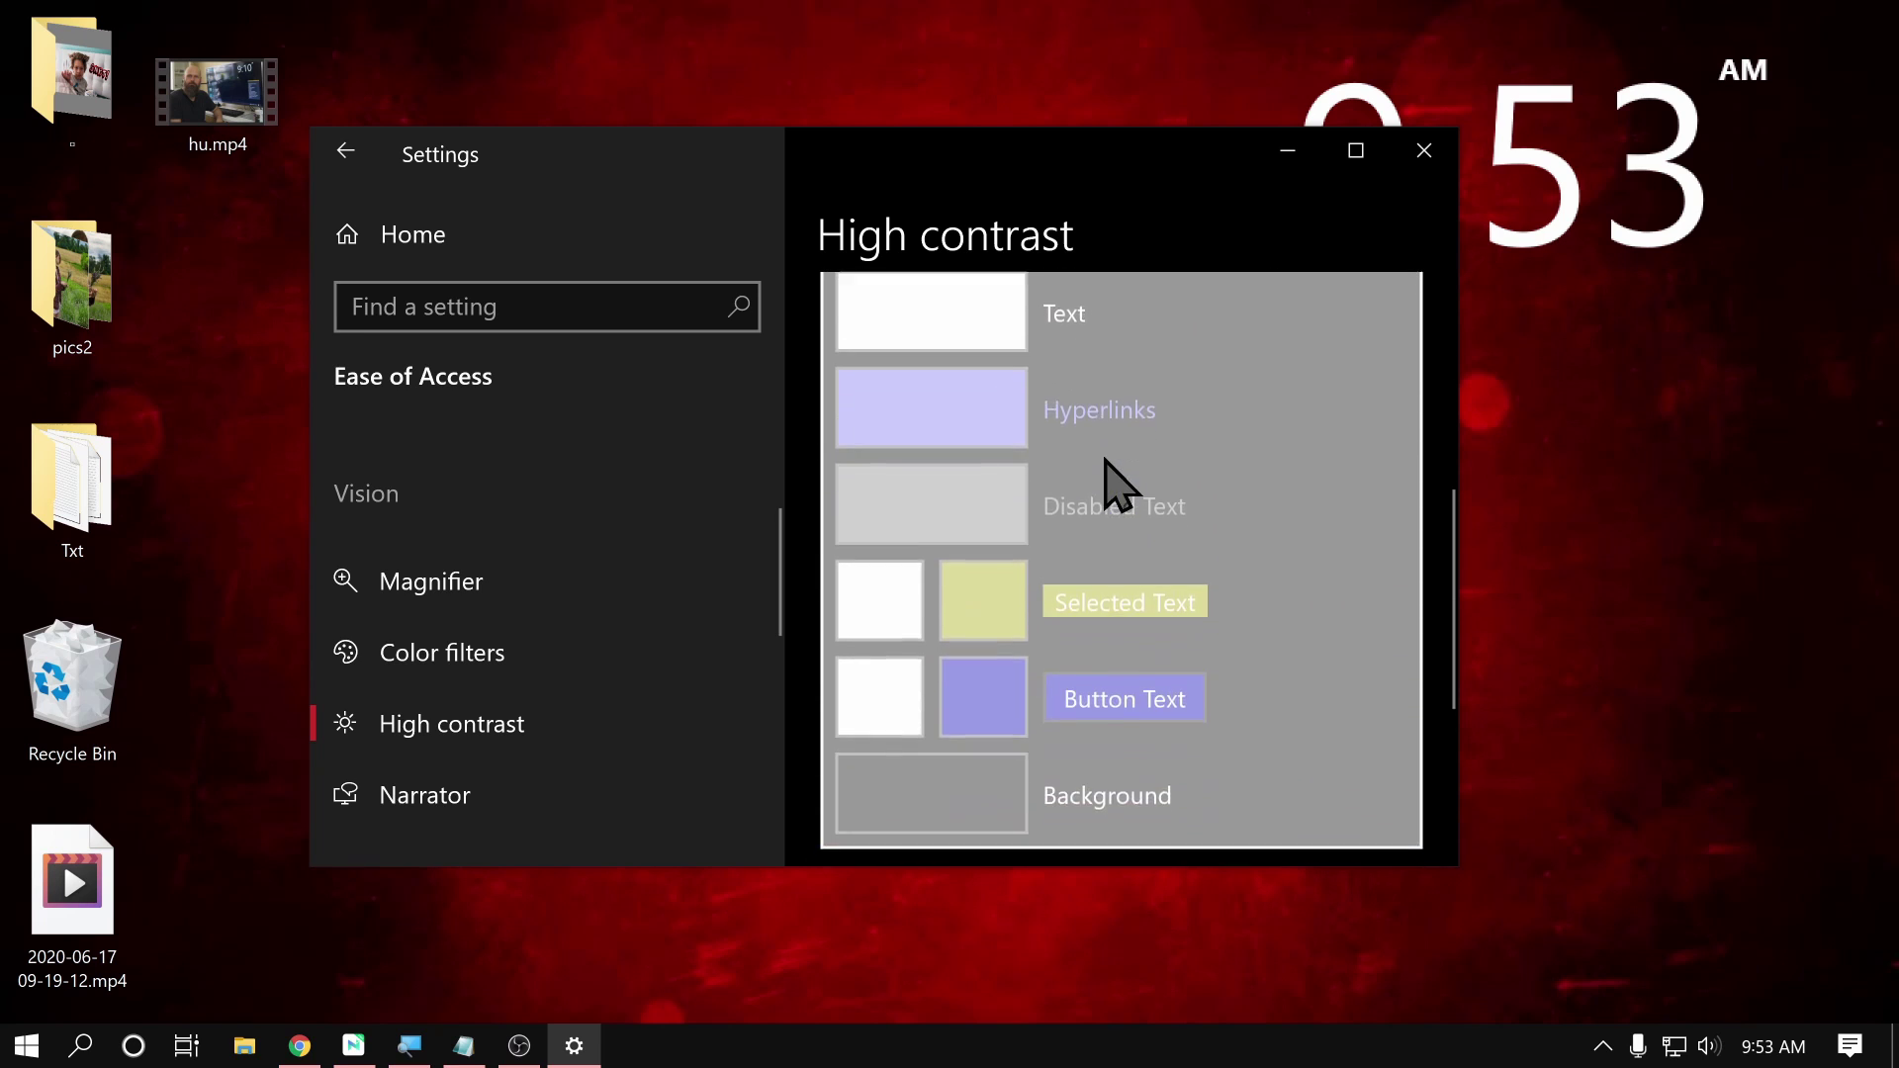
pyautogui.scroll(5, 1118, 485)
pyautogui.scroll(4, 1118, 484)
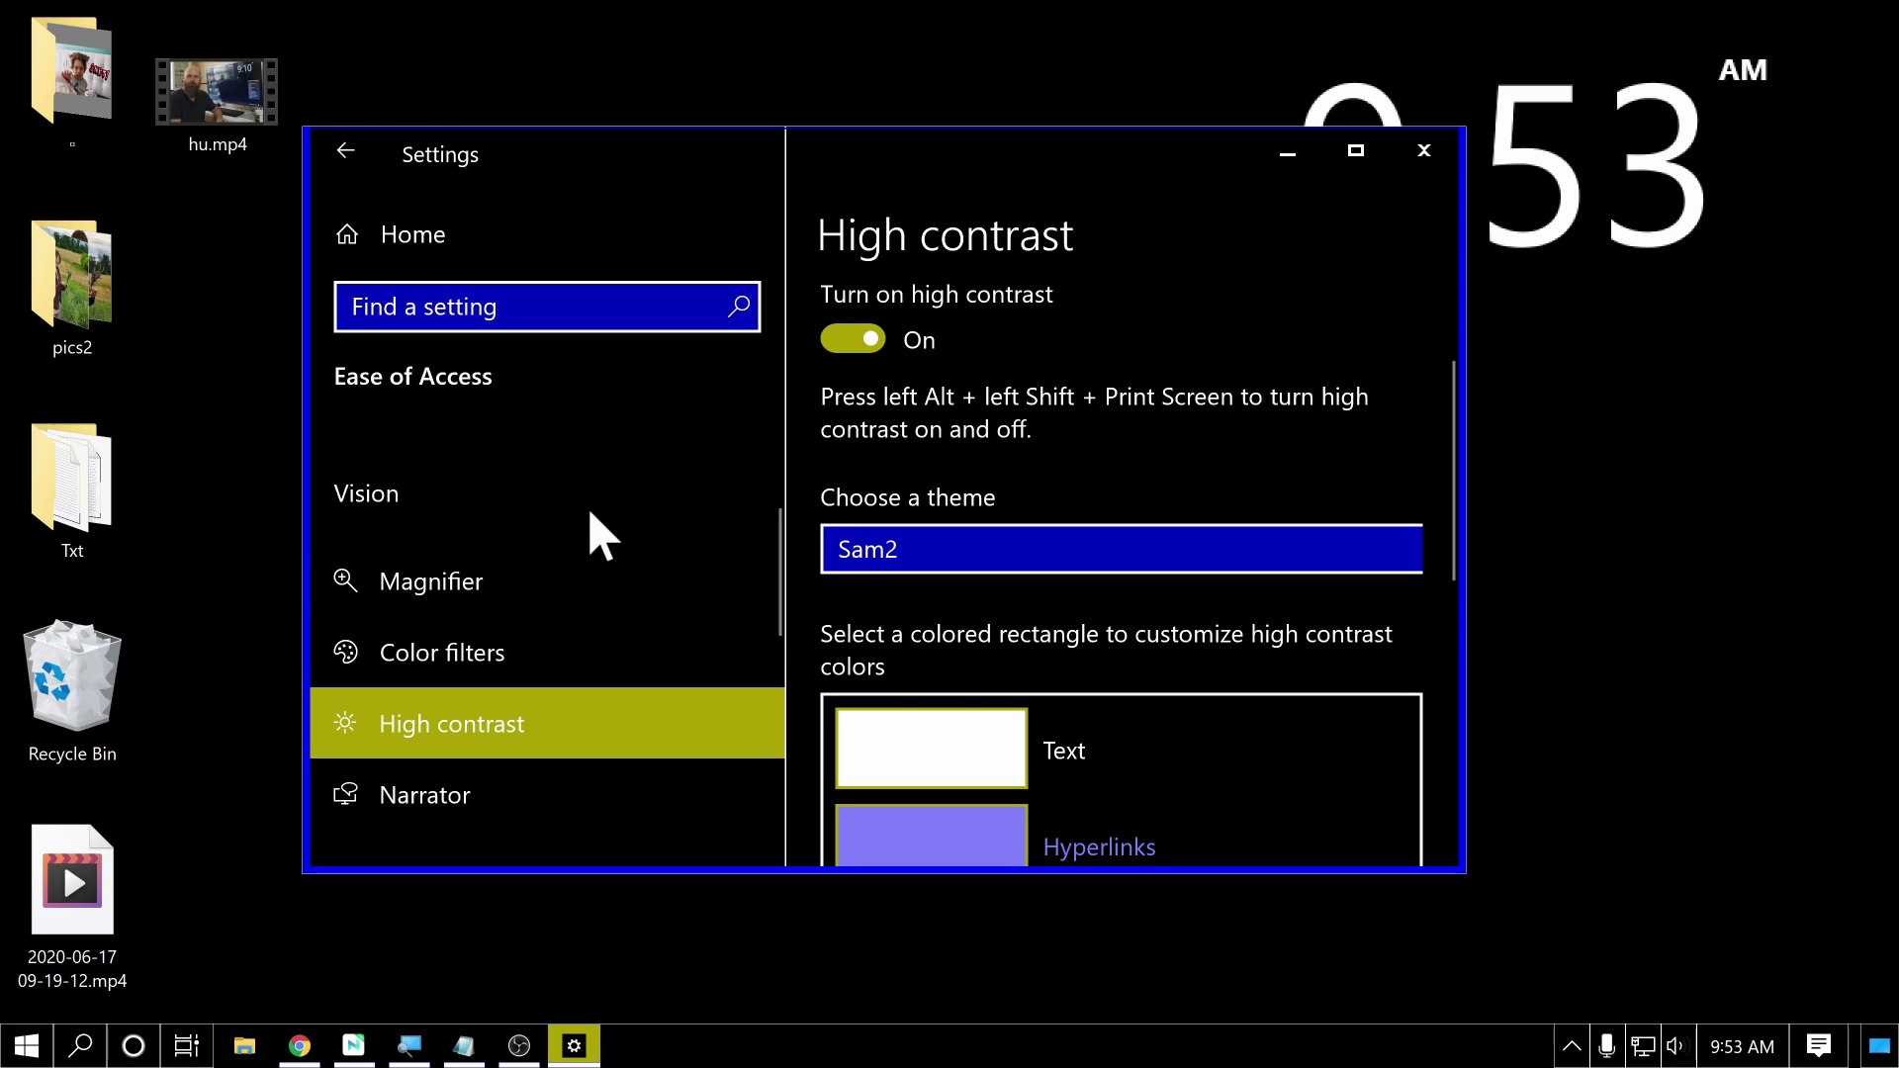
pyautogui.moveTo(670, 156); pyautogui.dragTo(788, 115)
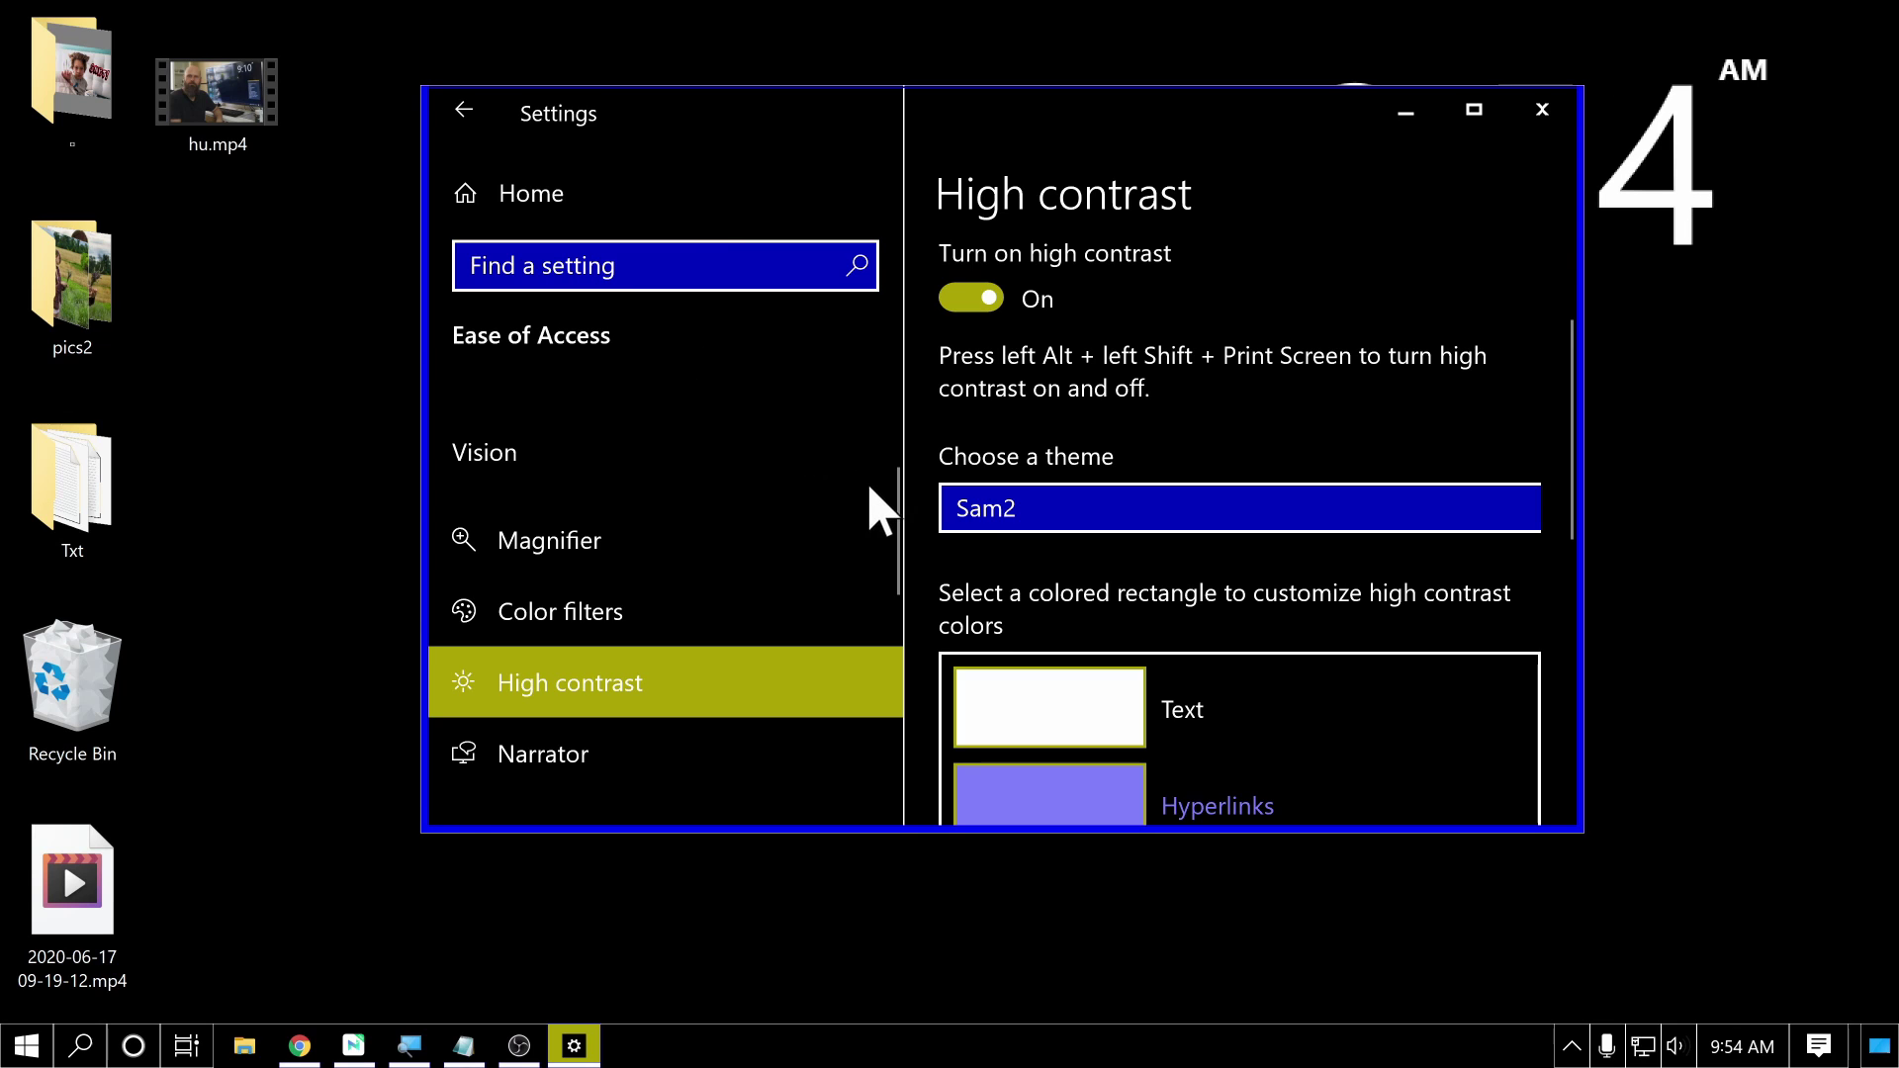
# Scroll through the Sam2 colour rectangles for text, hyperlinks, disabled and selected text
pyautogui.scroll(-5, 1023, 589)
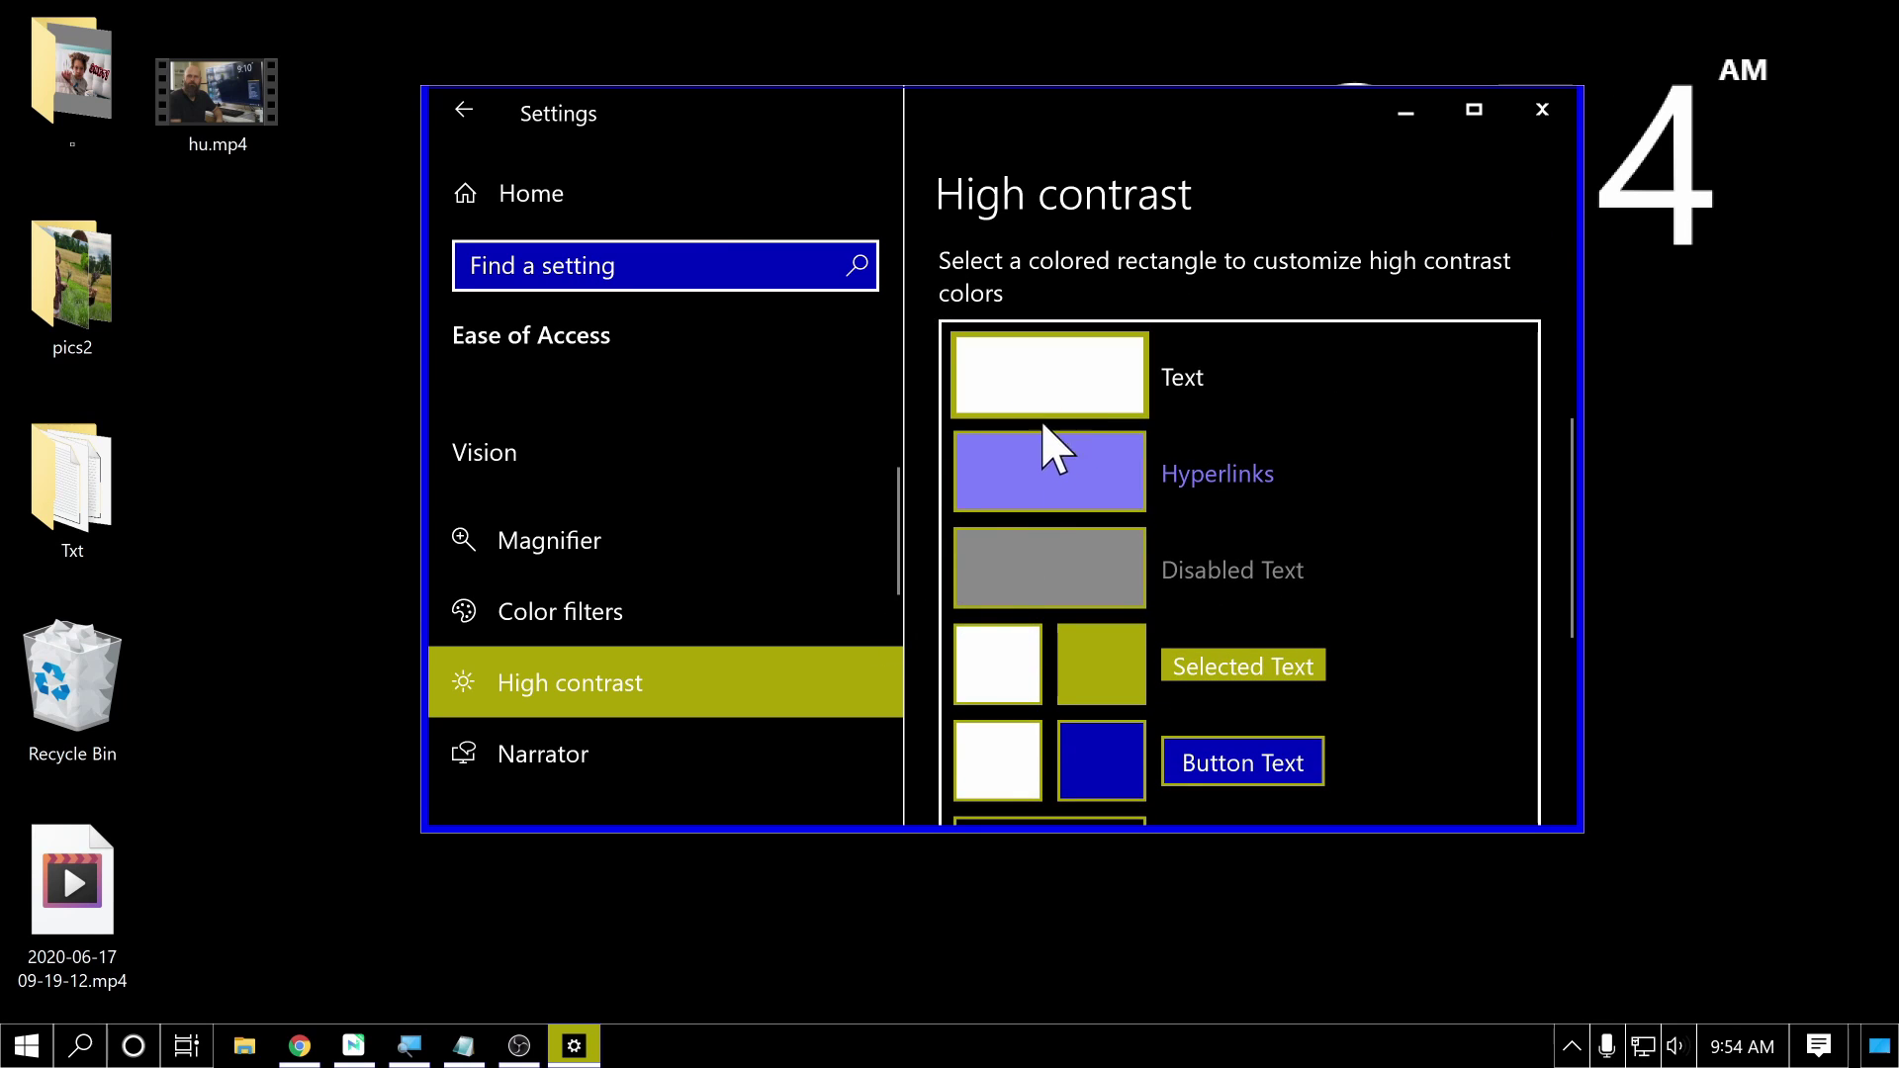
pyautogui.scroll(-3, 1111, 485)
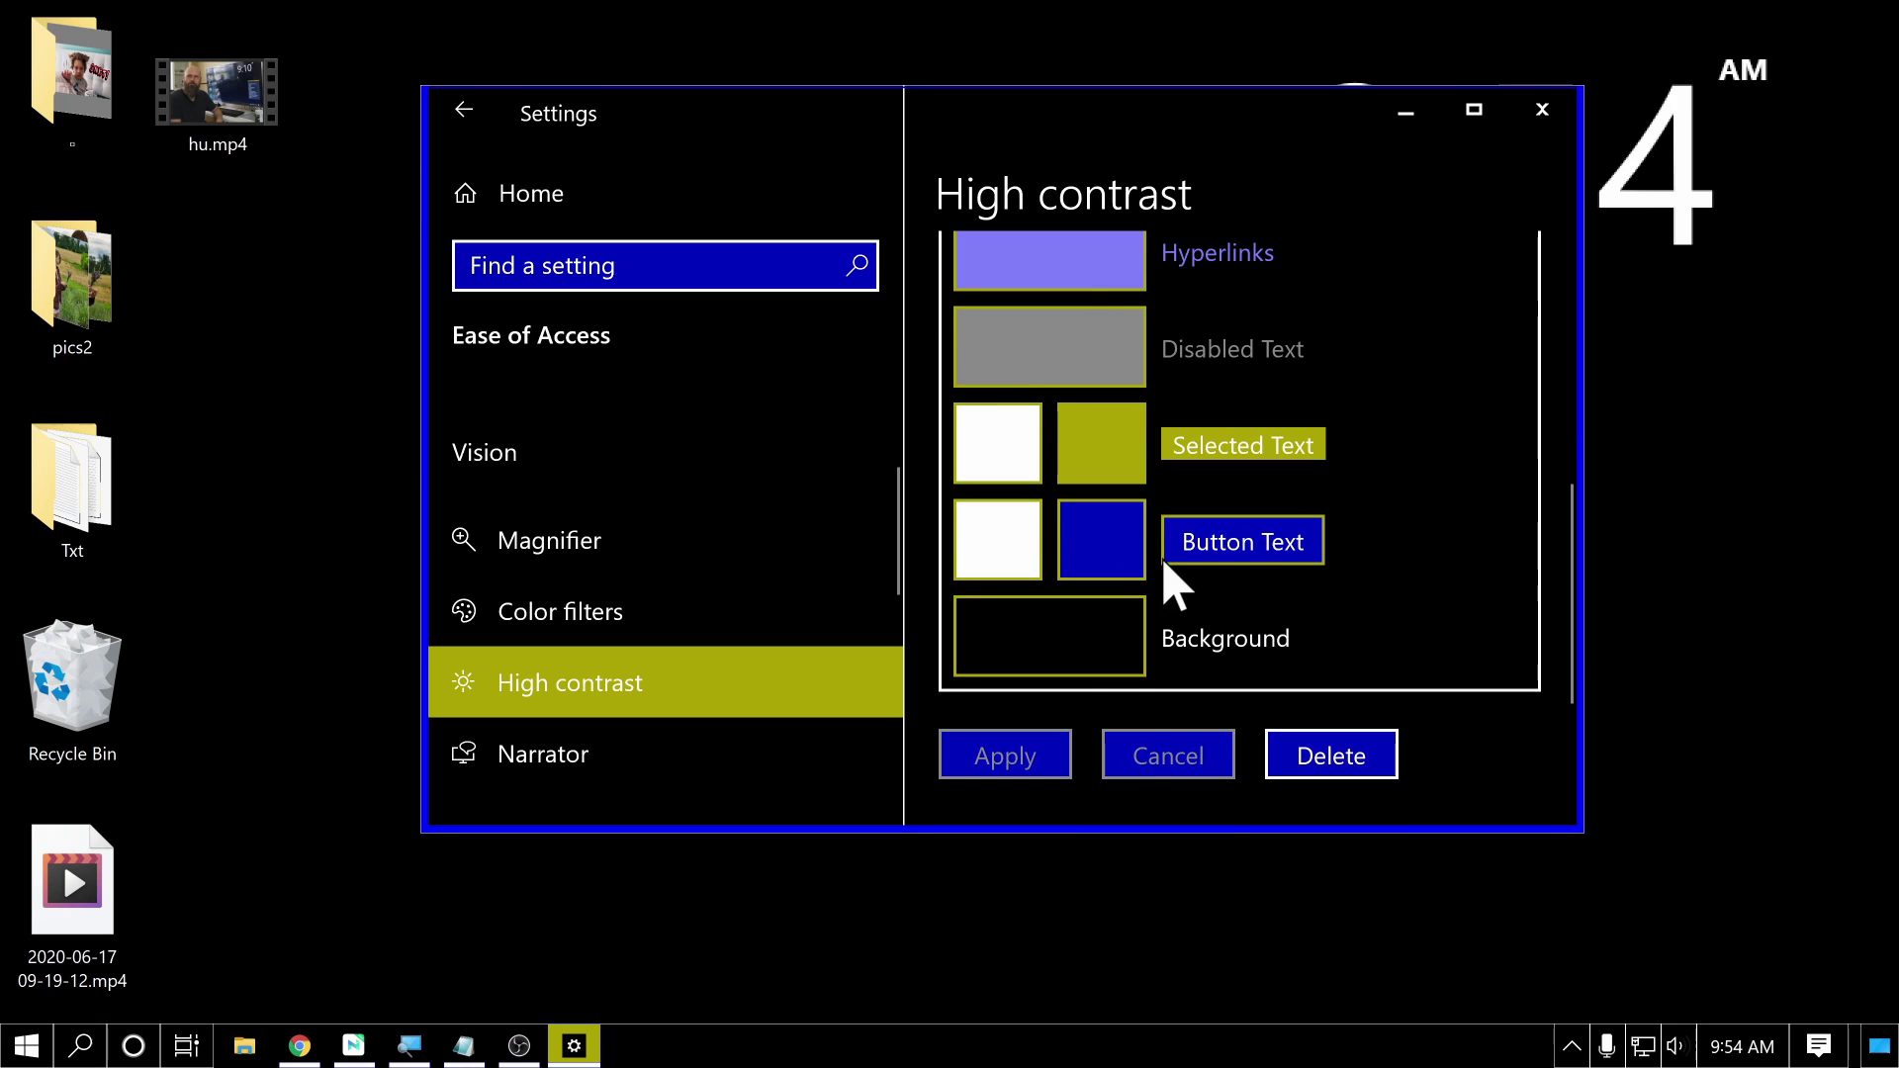
pyautogui.scroll(3, 1179, 577)
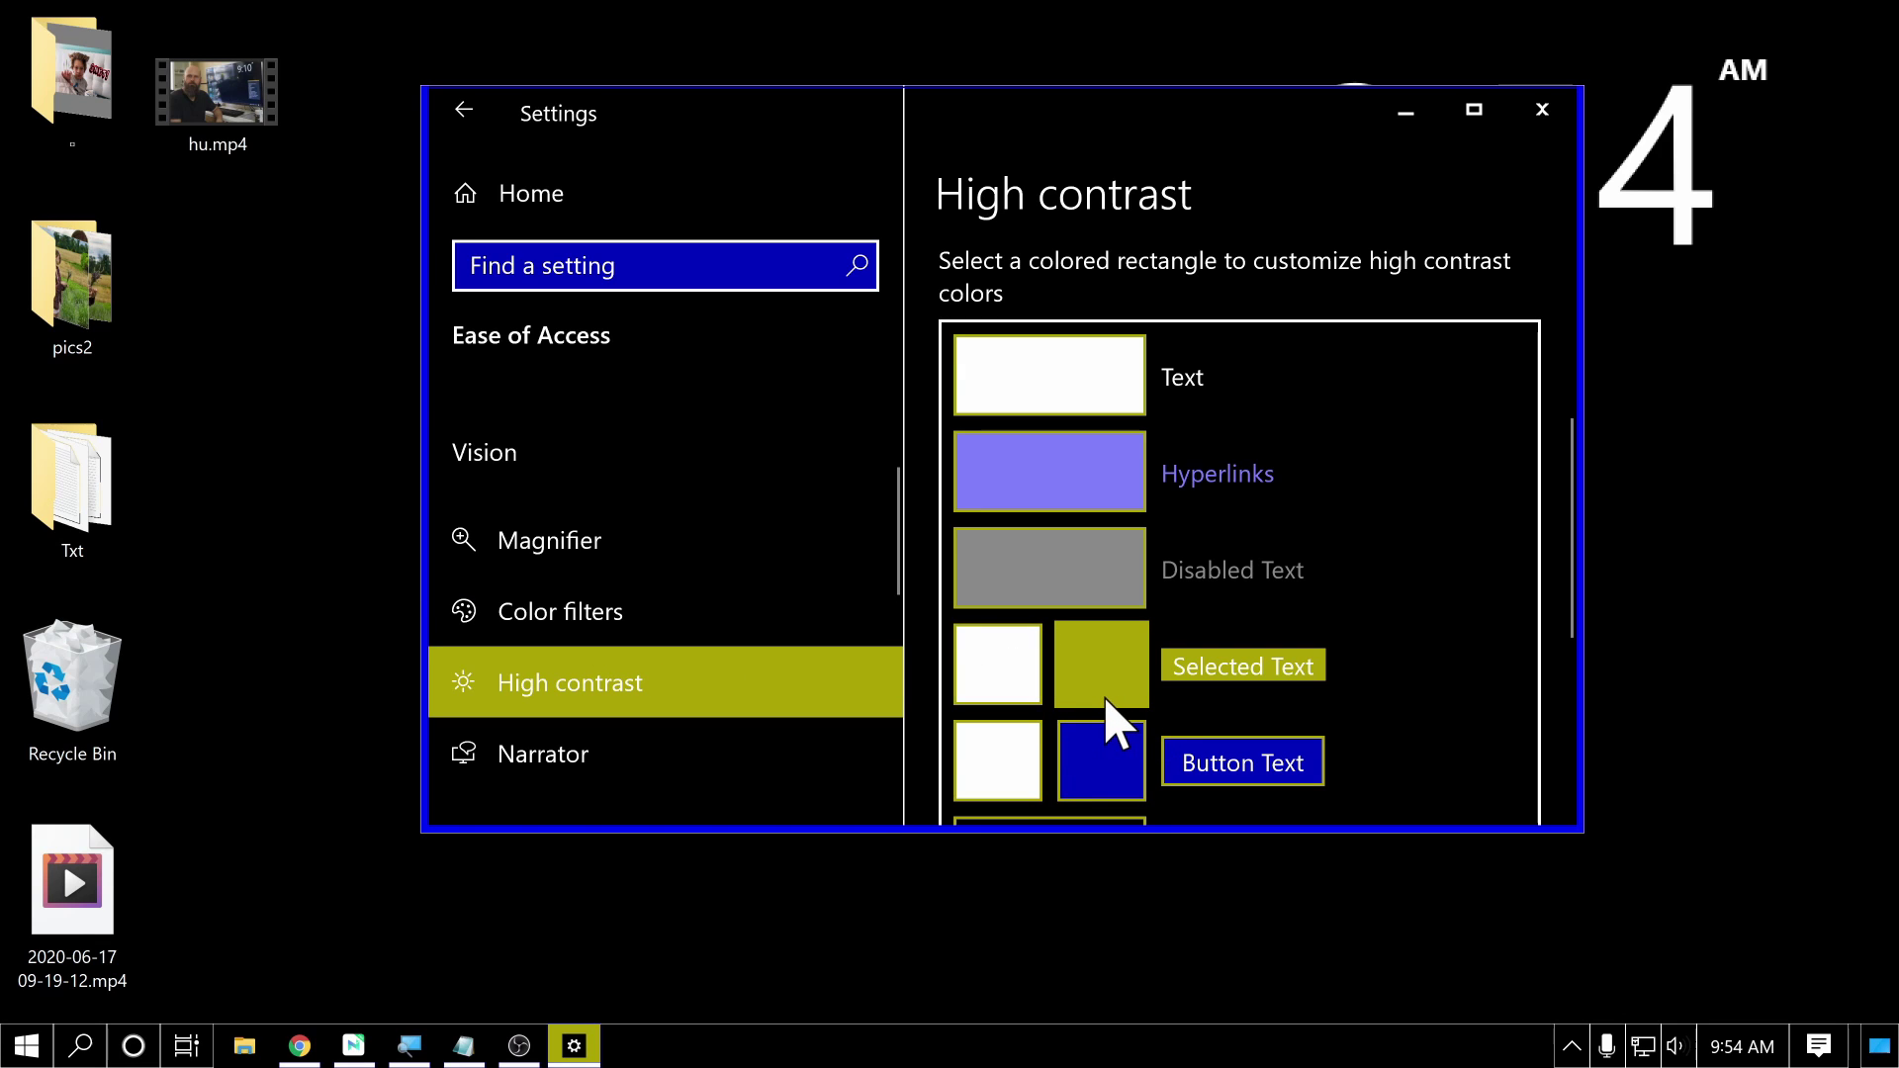
pyautogui.scroll(1, 1201, 374)
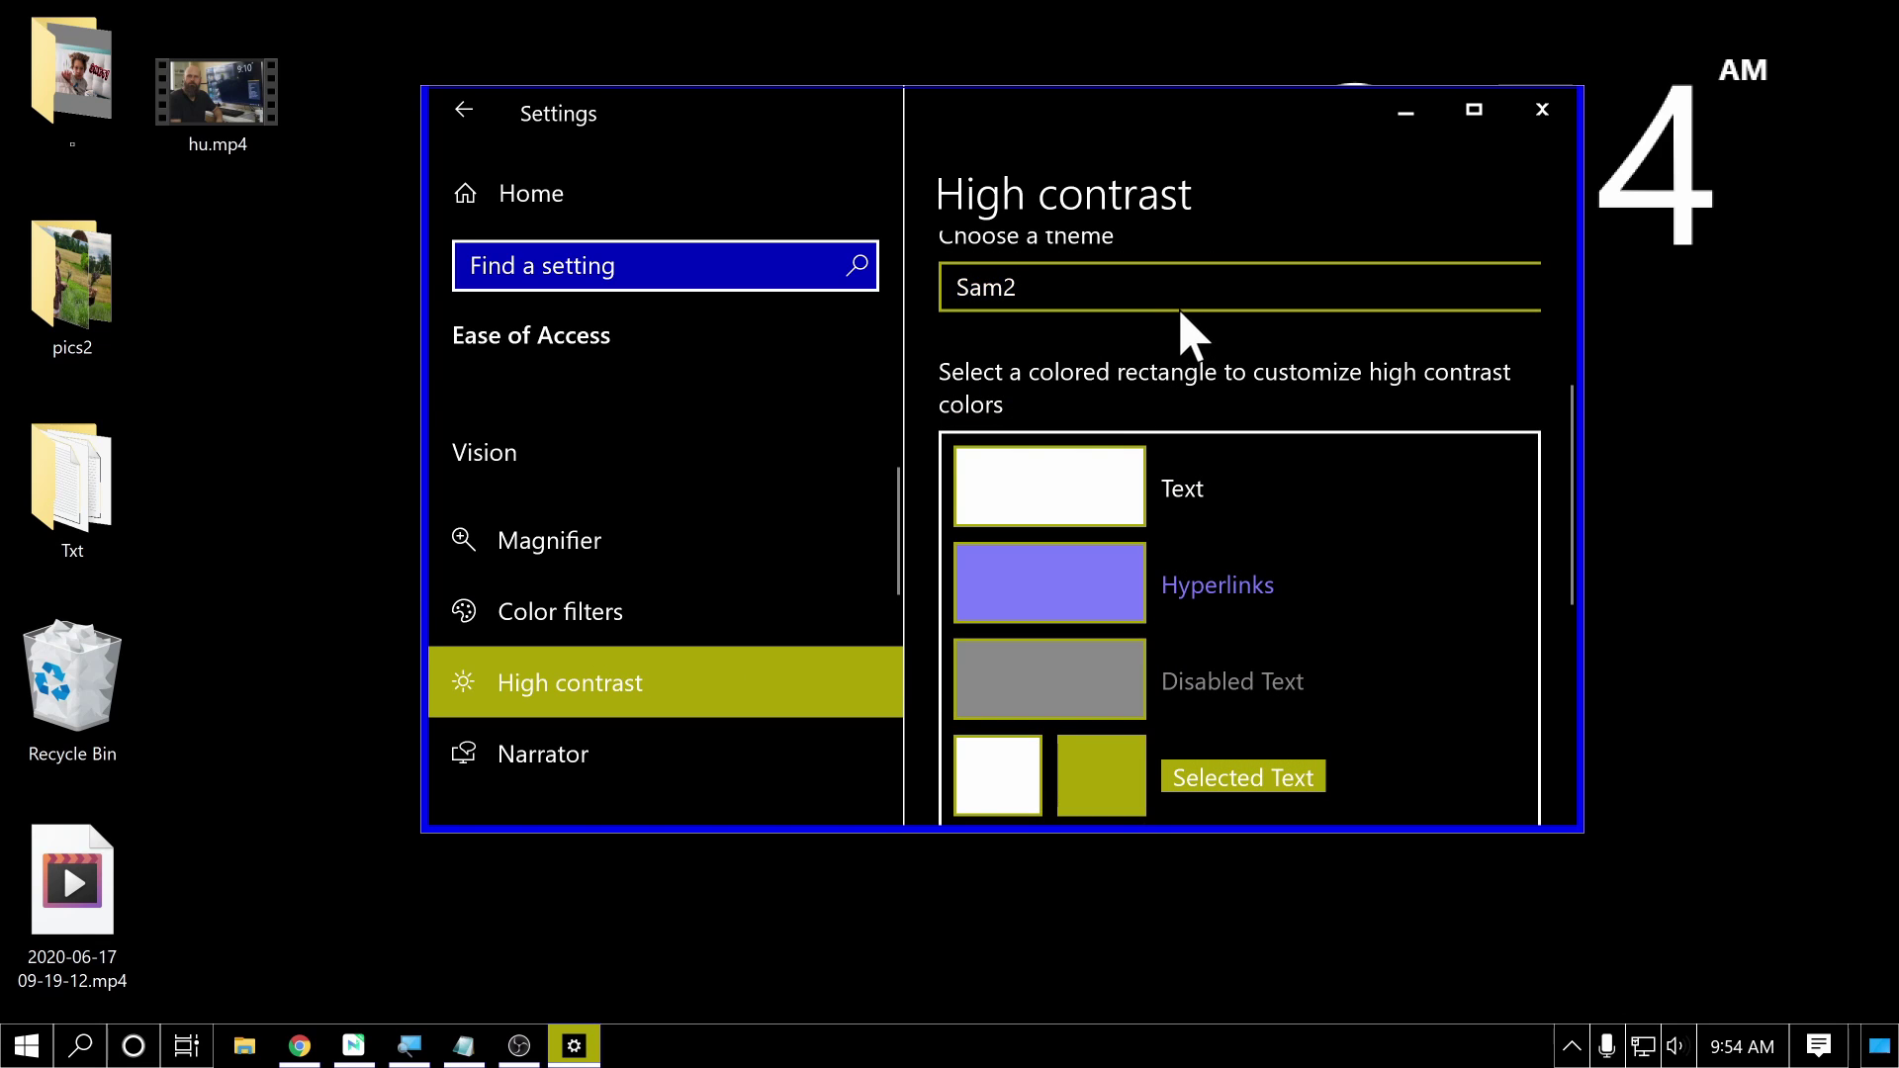
# Switch the high contrast theme to High Contrast Black and preview its colours in the Start menu
pyautogui.click(1112, 307)
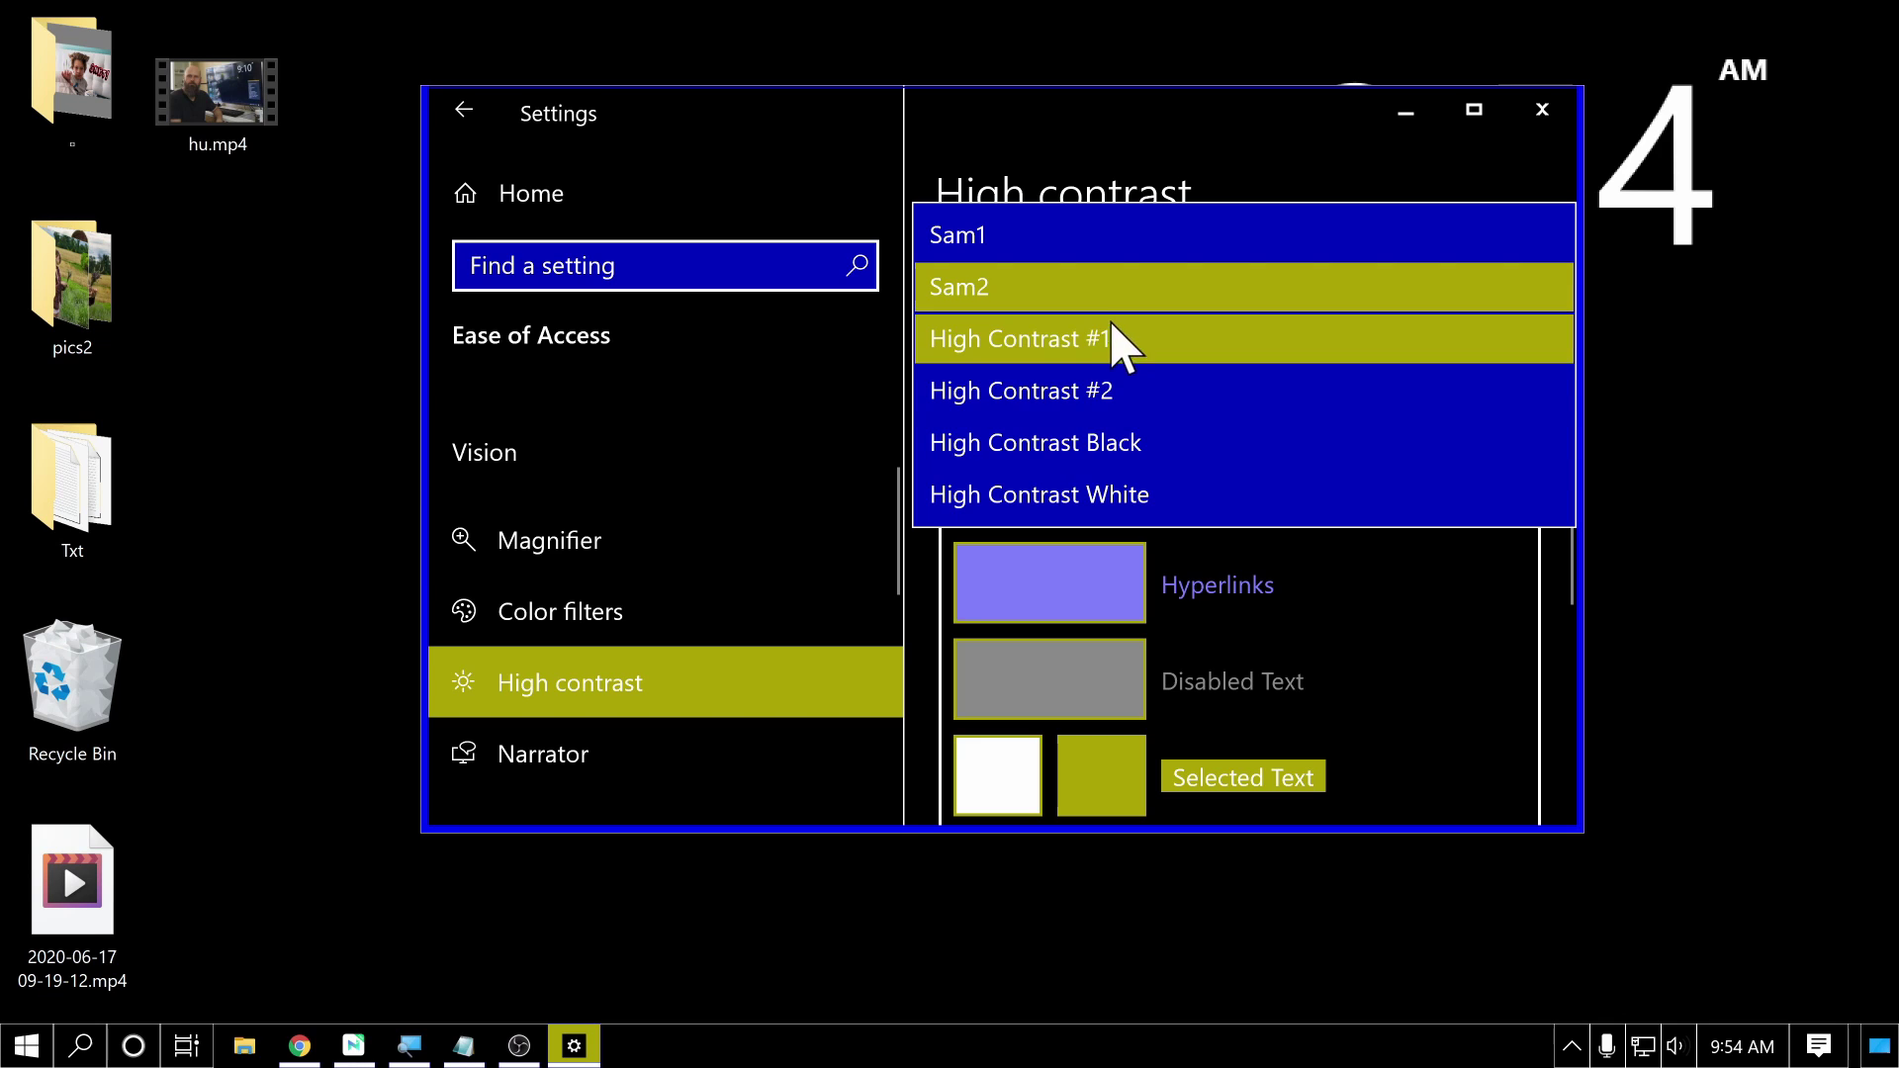
pyautogui.click(1101, 443)
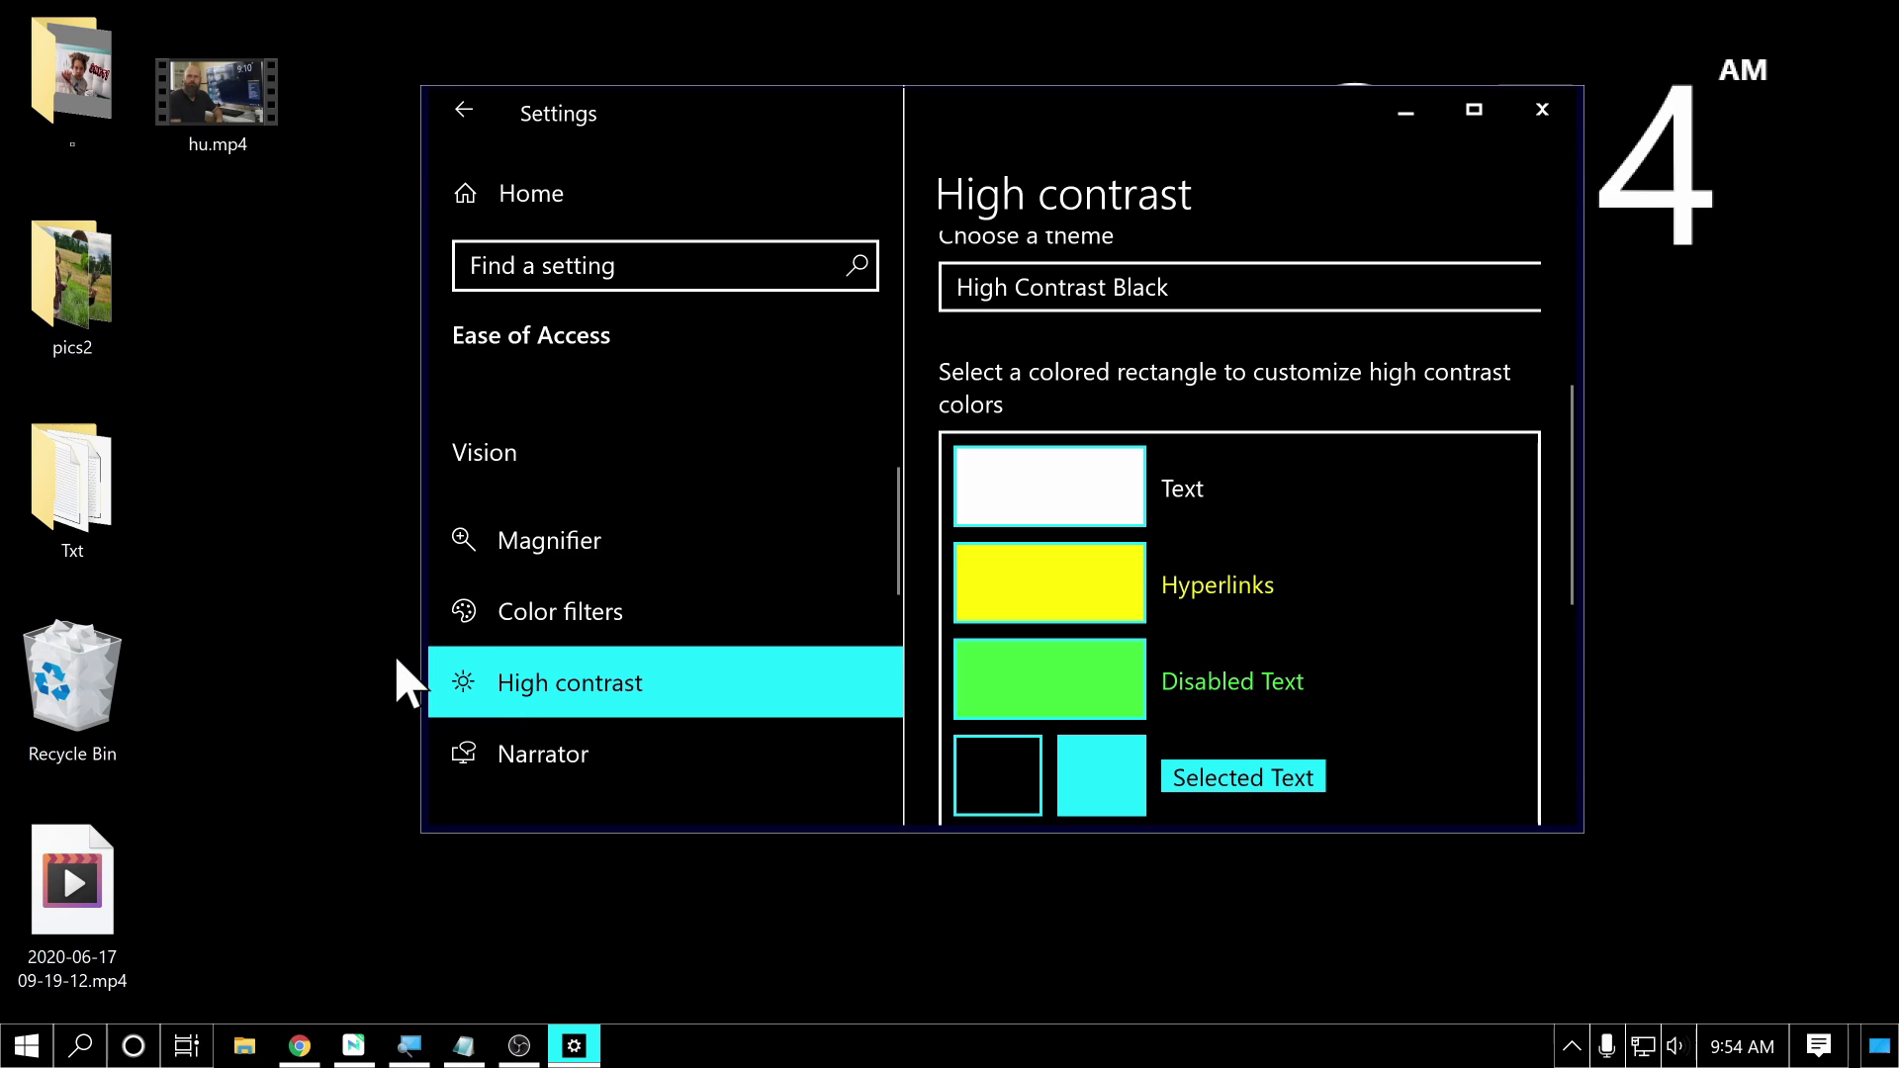
pyautogui.press('super')
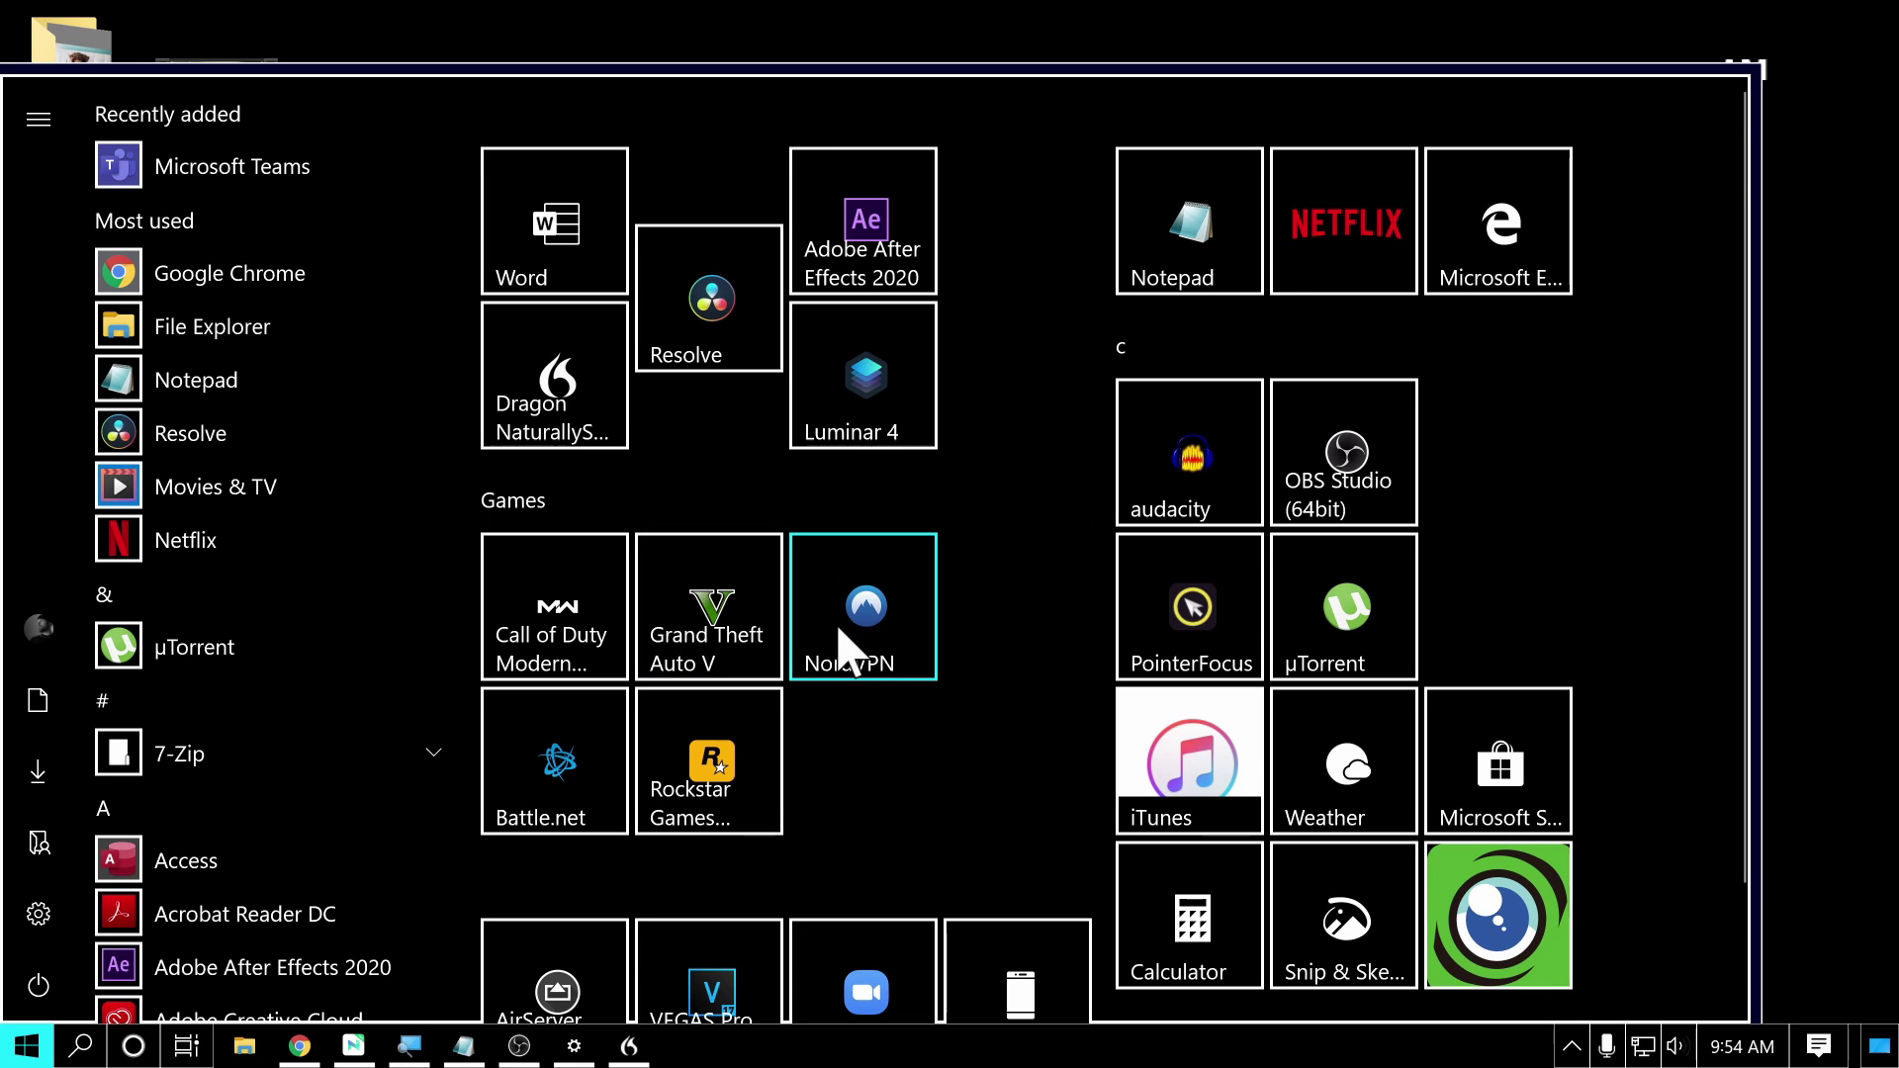
pyautogui.scroll(-1, 845, 648)
pyautogui.scroll(1, 841, 637)
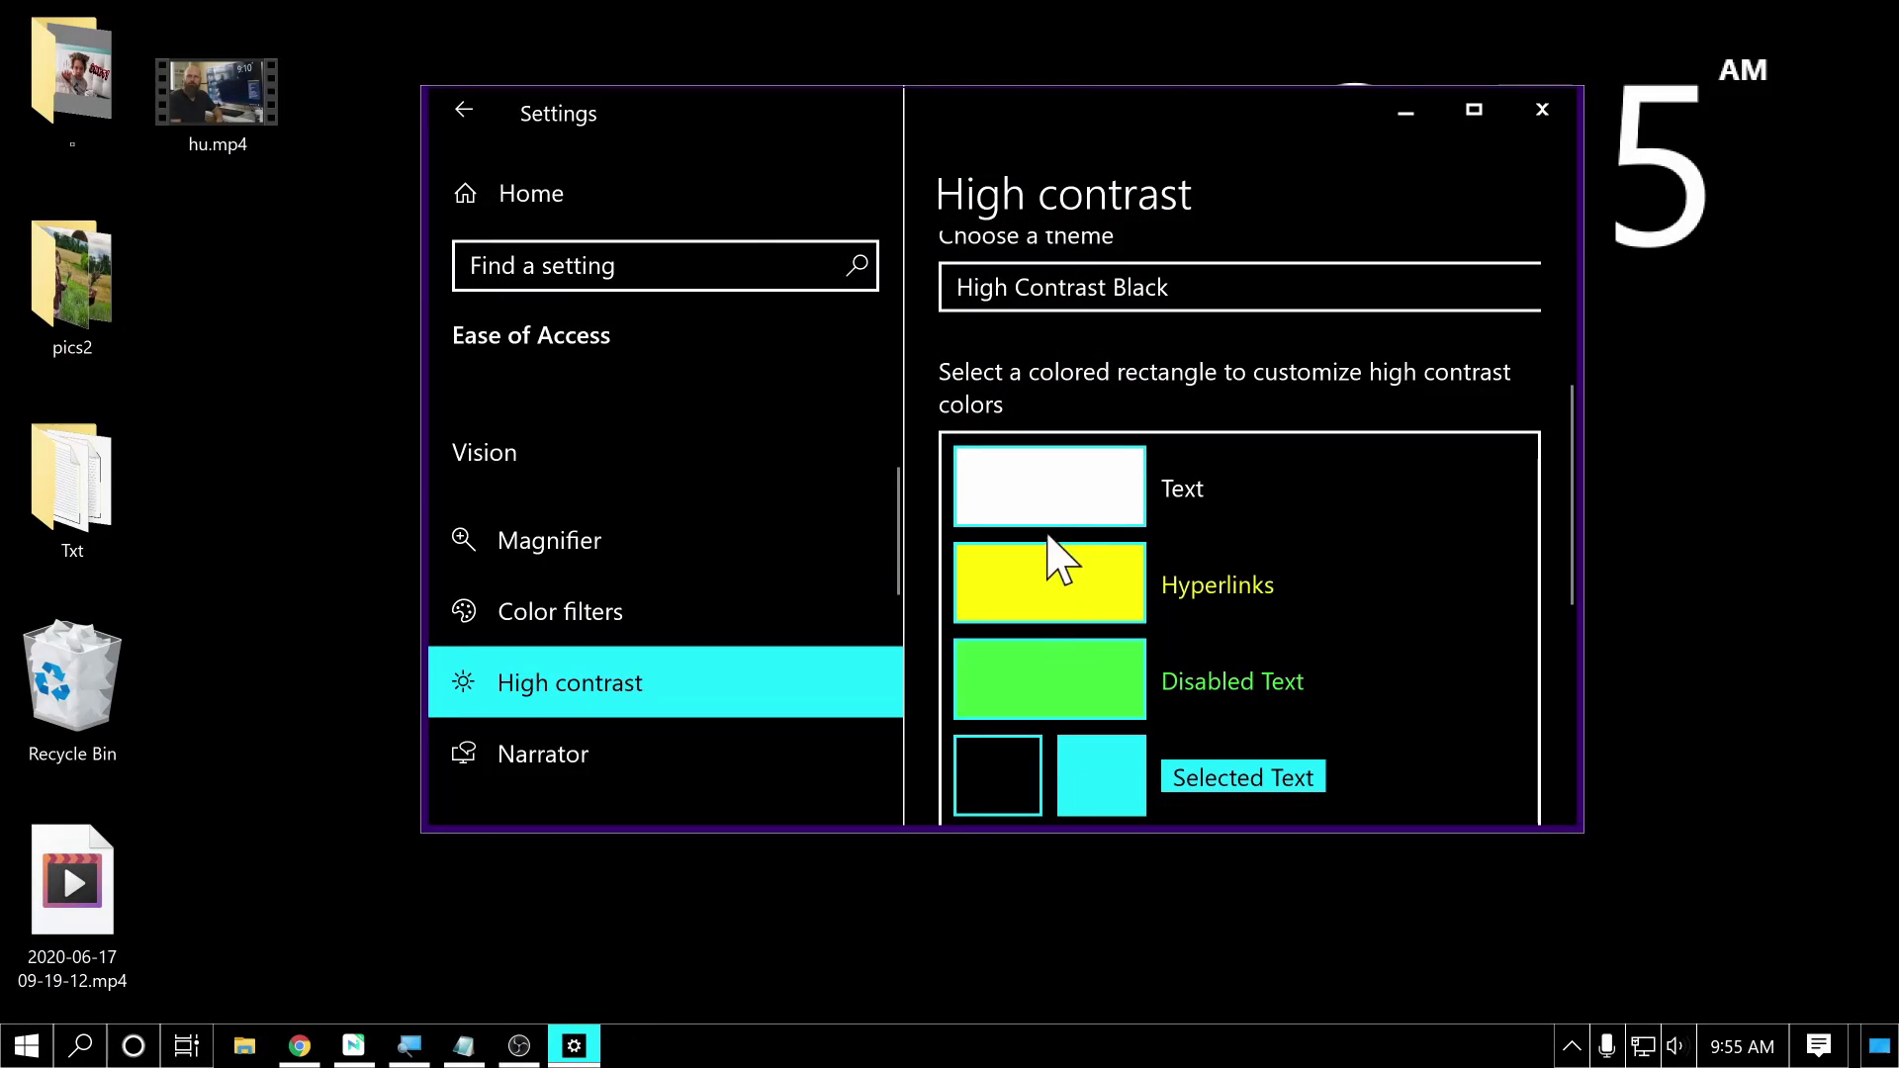
pyautogui.scroll(-5, 1220, 521)
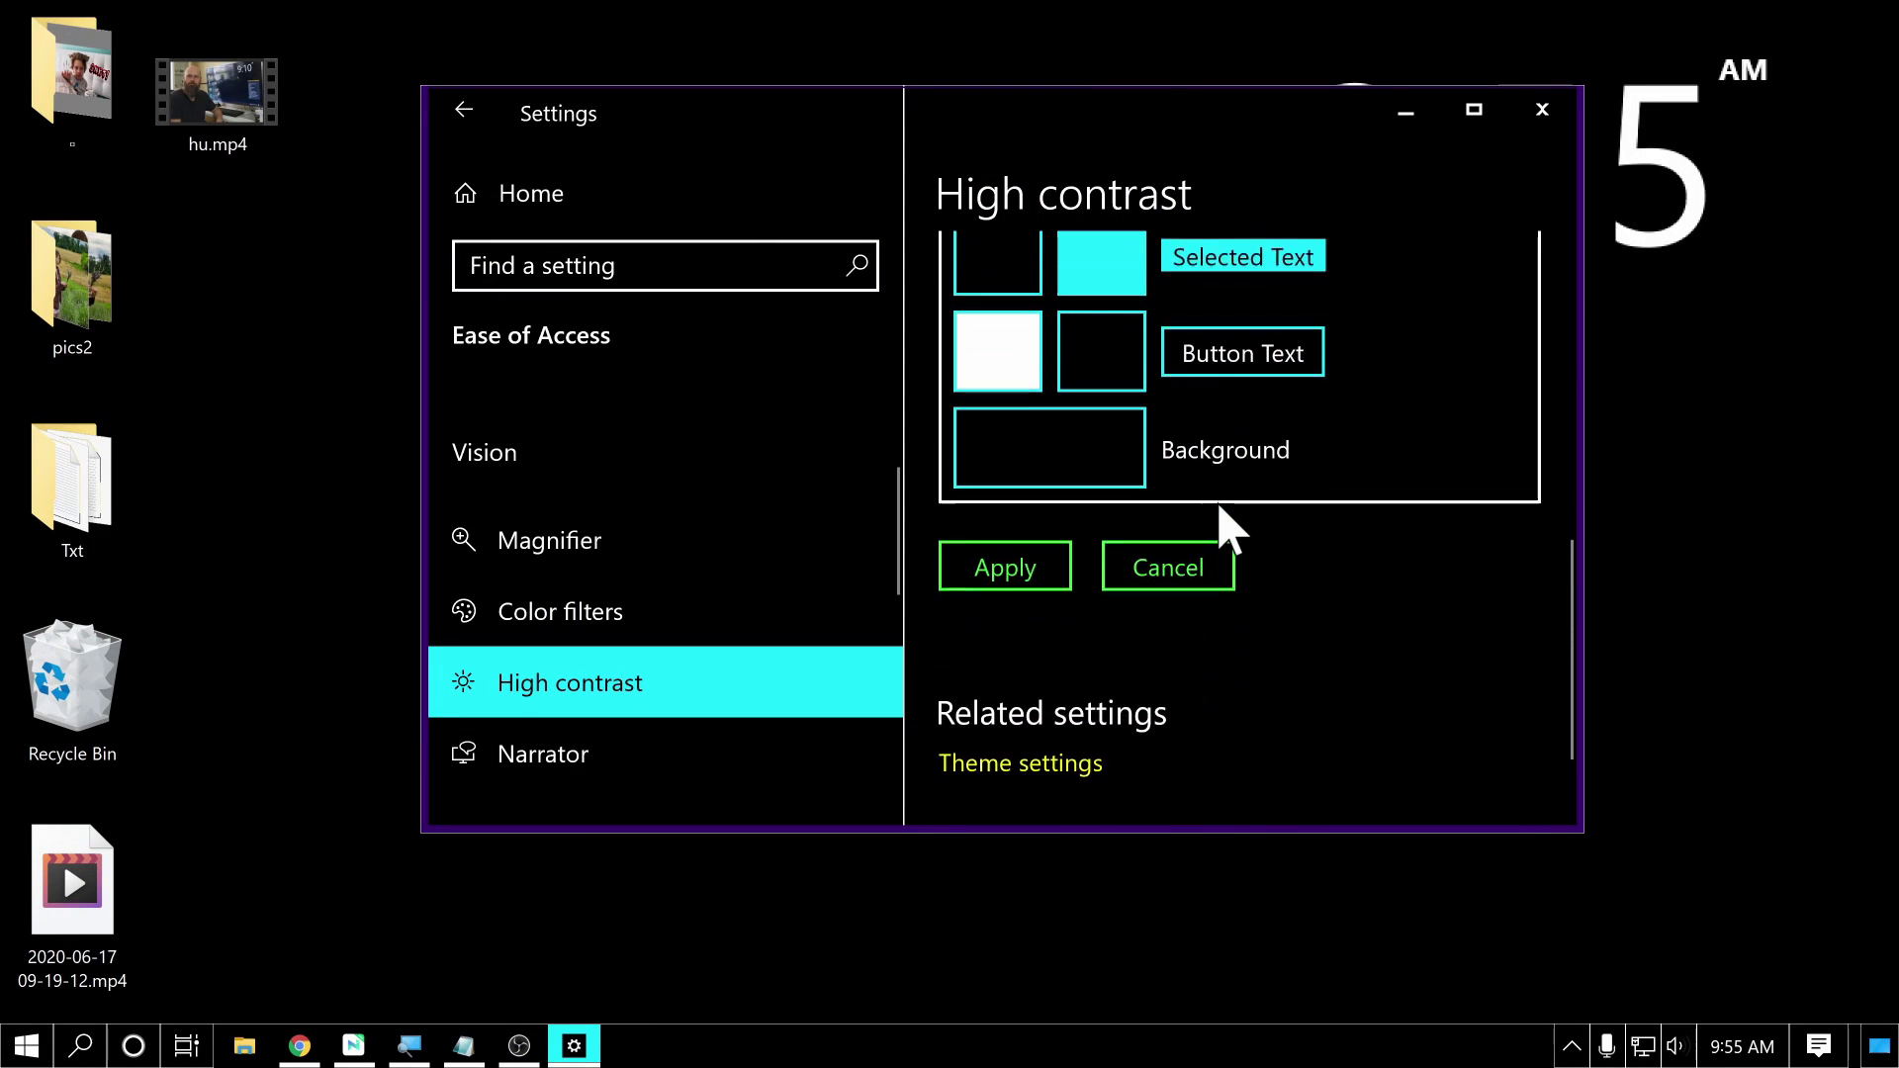
pyautogui.scroll(-1, 1227, 530)
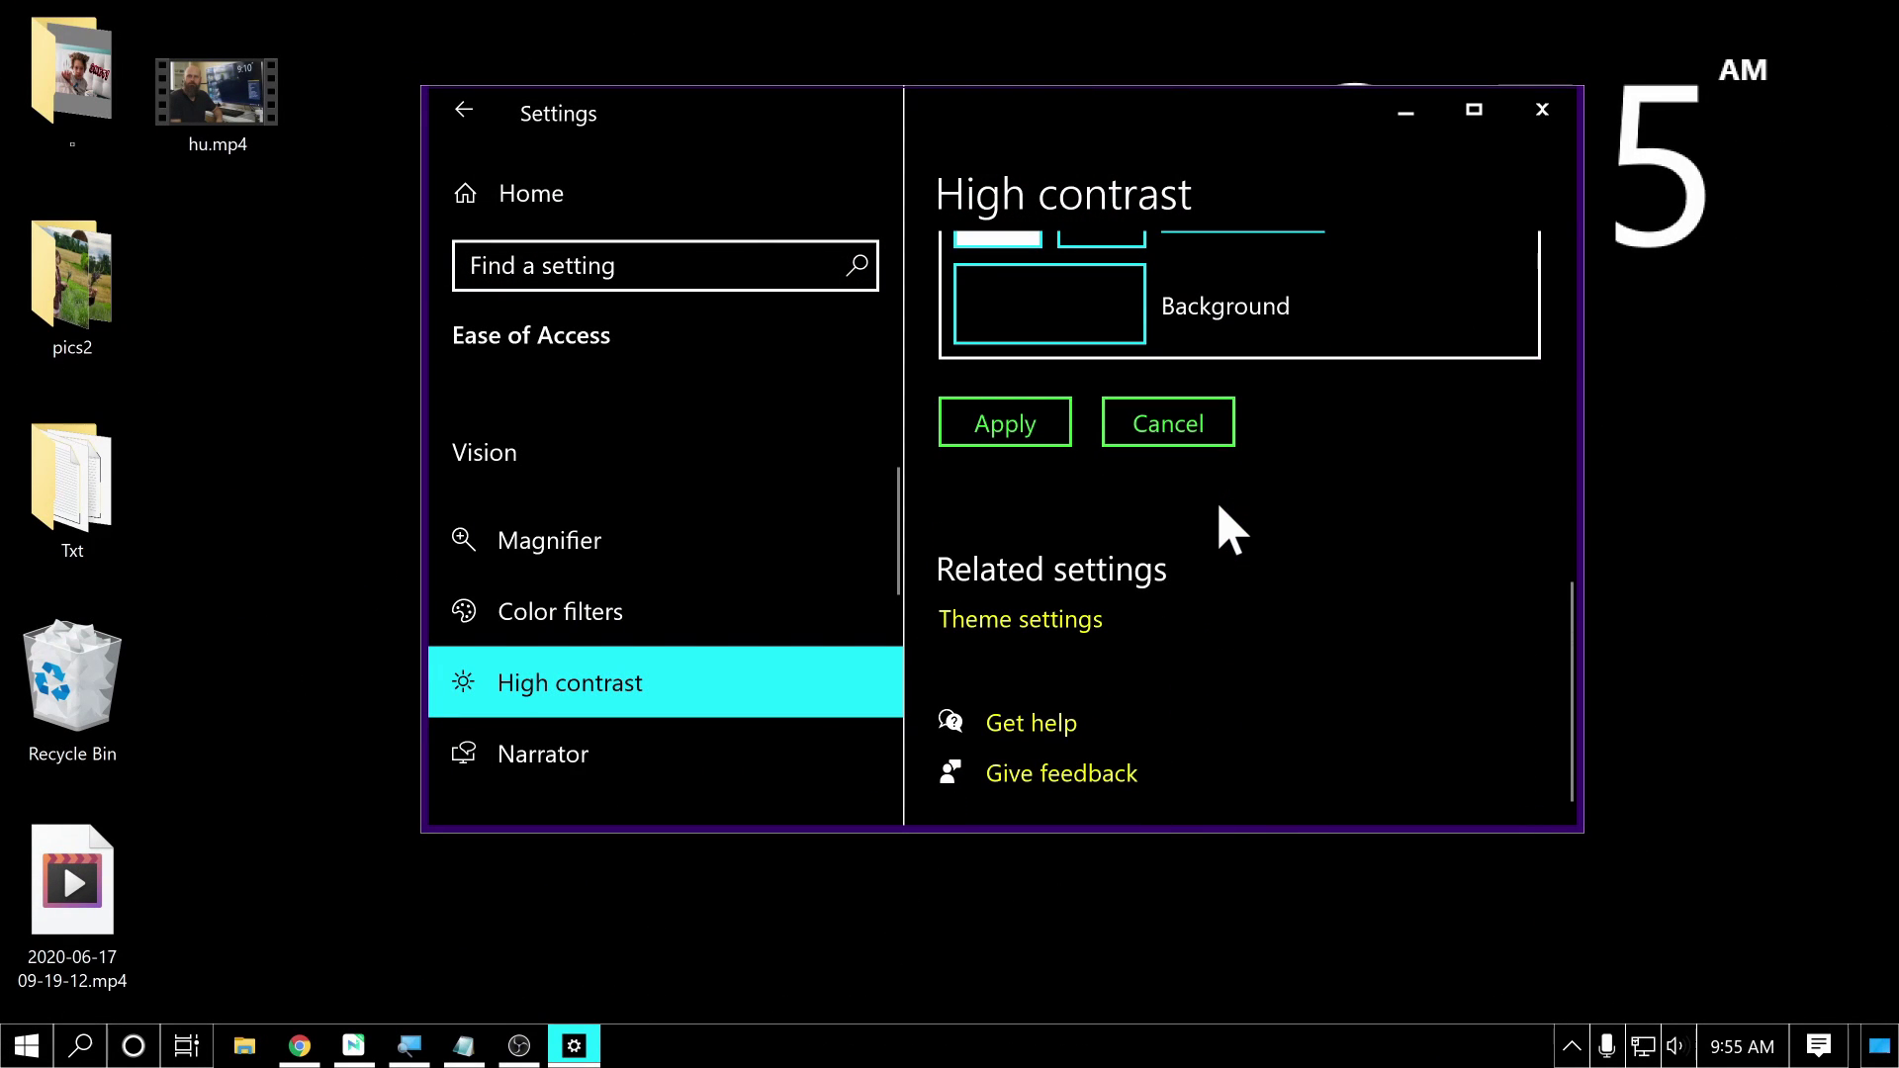